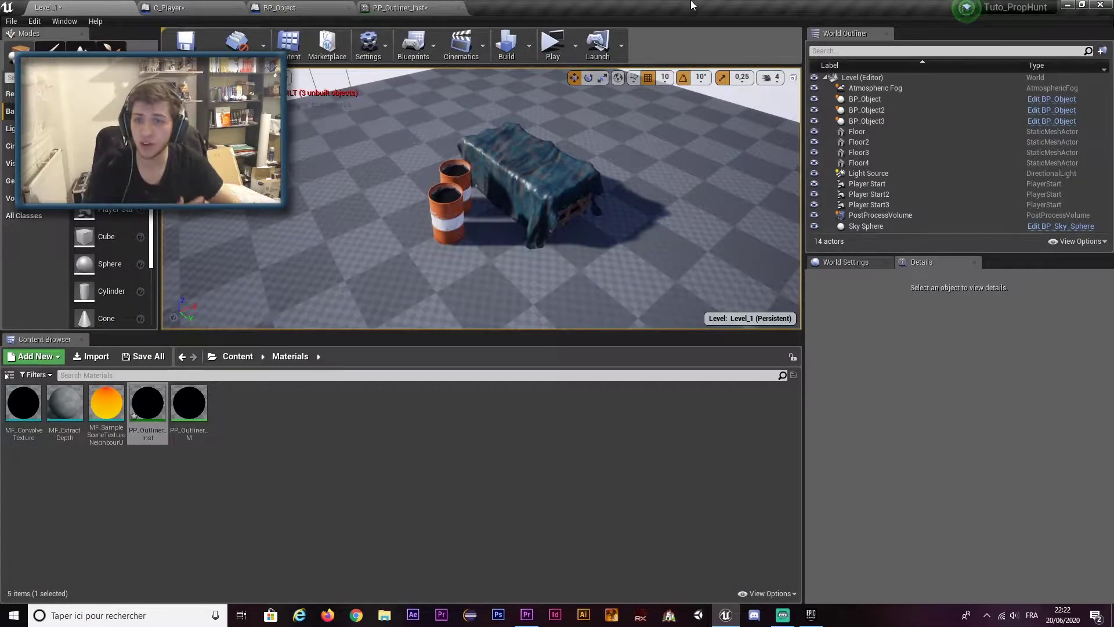
- Start a multiplayer Play session and walk Client 1's pawn up to the barrels and box
left_click(553, 60)
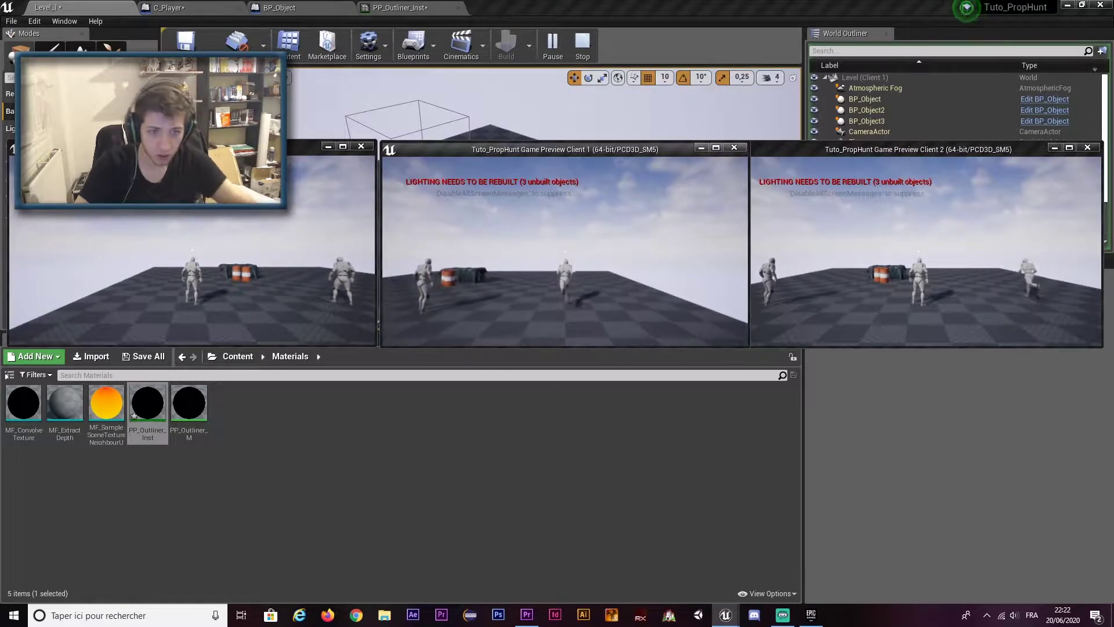
key("s")
key("s")
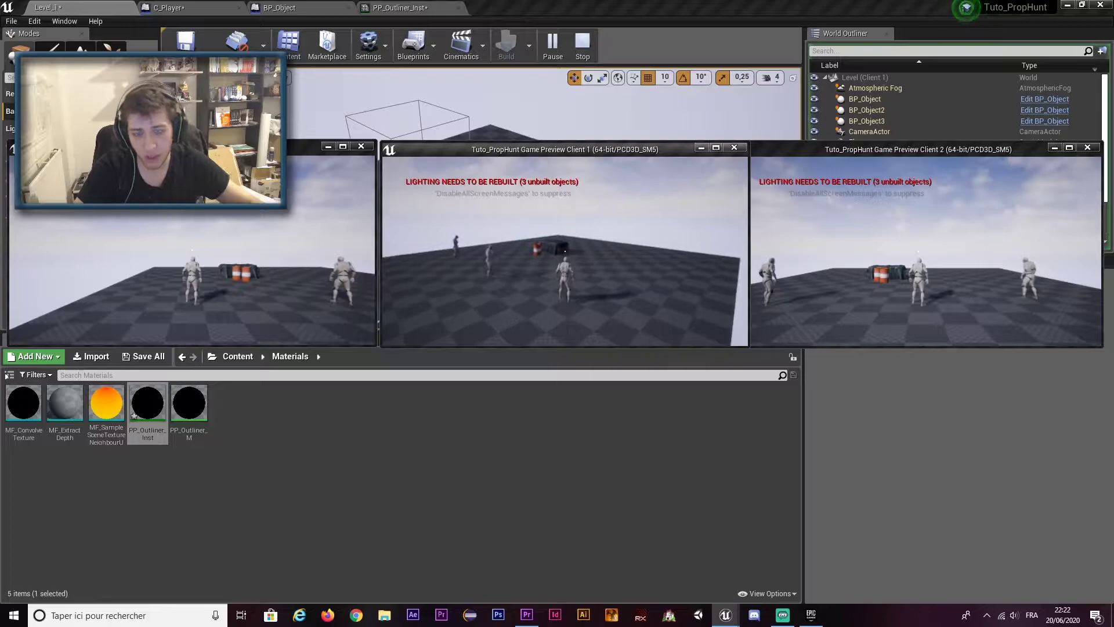
key("w")
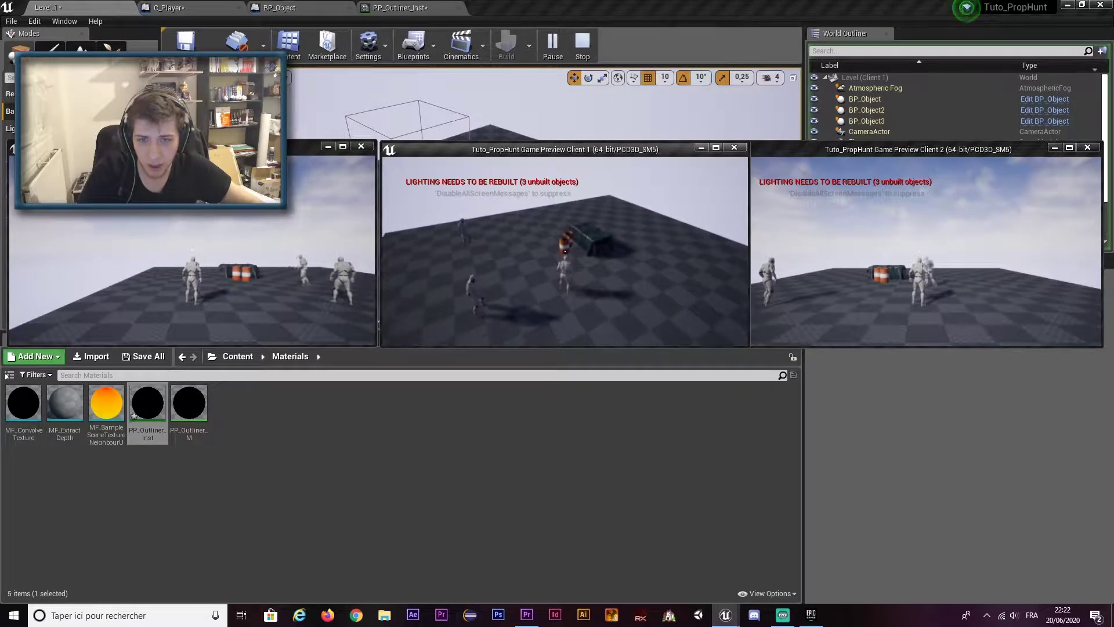
key("w")
key("w")
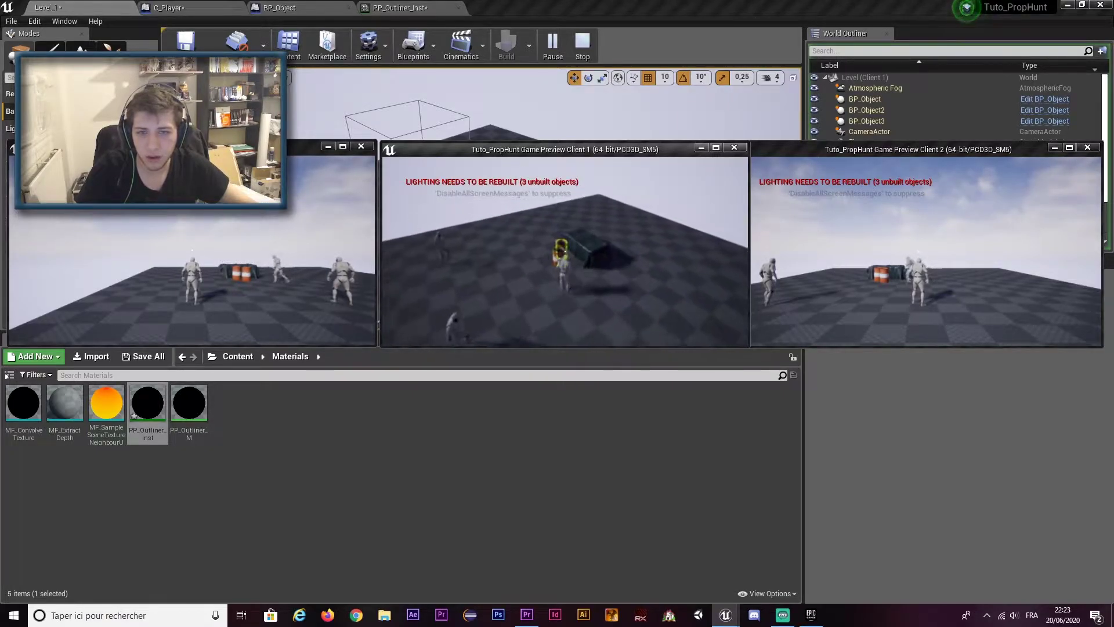
key("w")
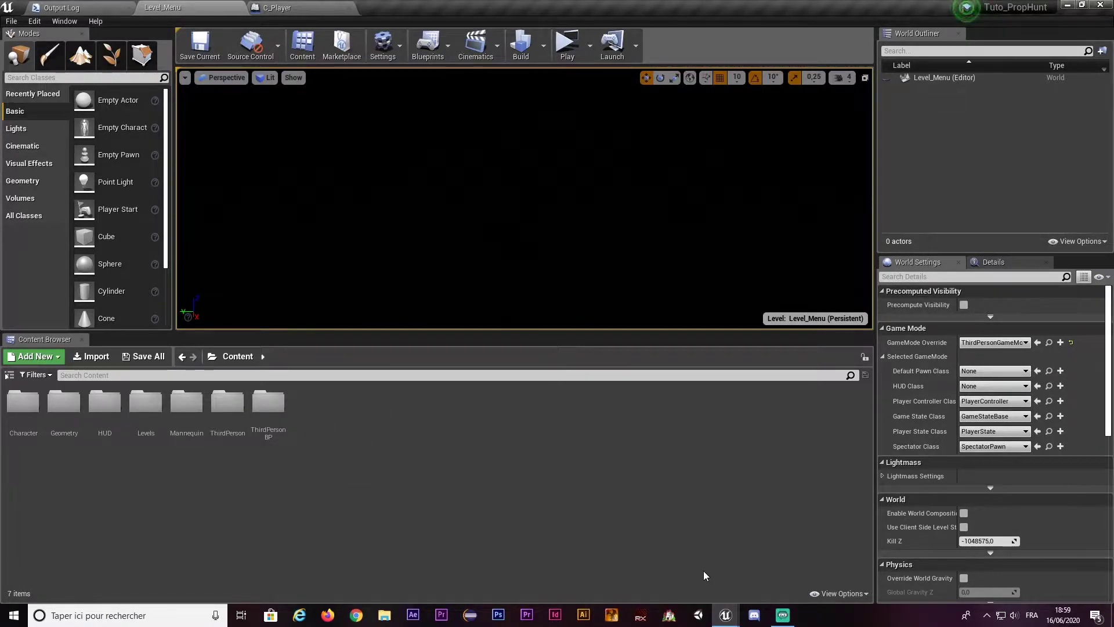
- Open the Epic Games Launcher's Unreal Engine library from the system tray icon
left_click(987, 615)
right_click(998, 546)
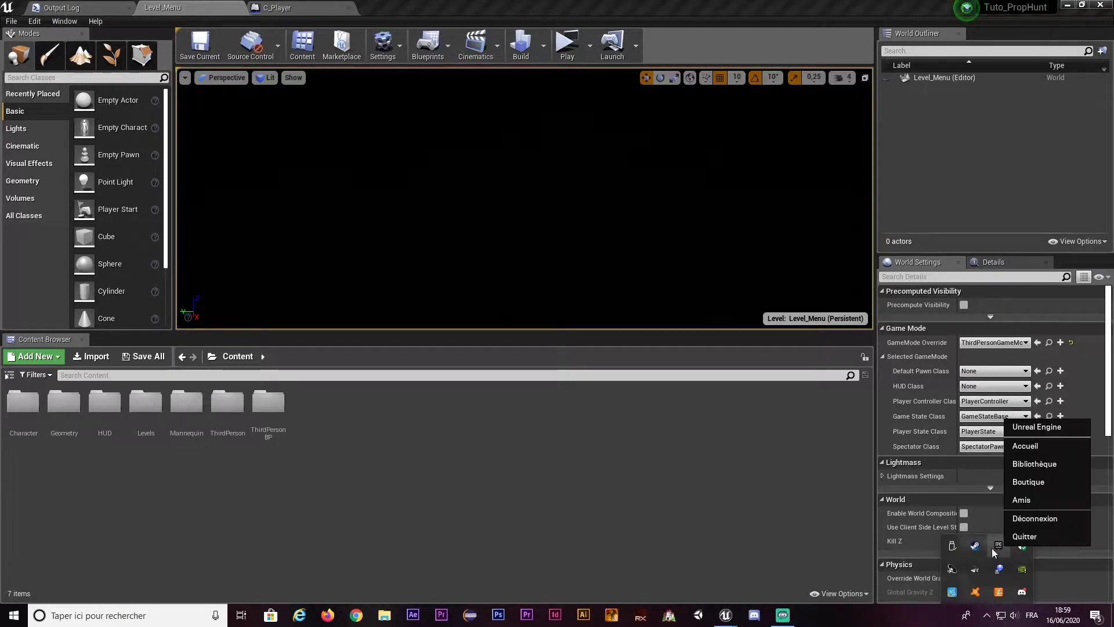
left_click(1038, 463)
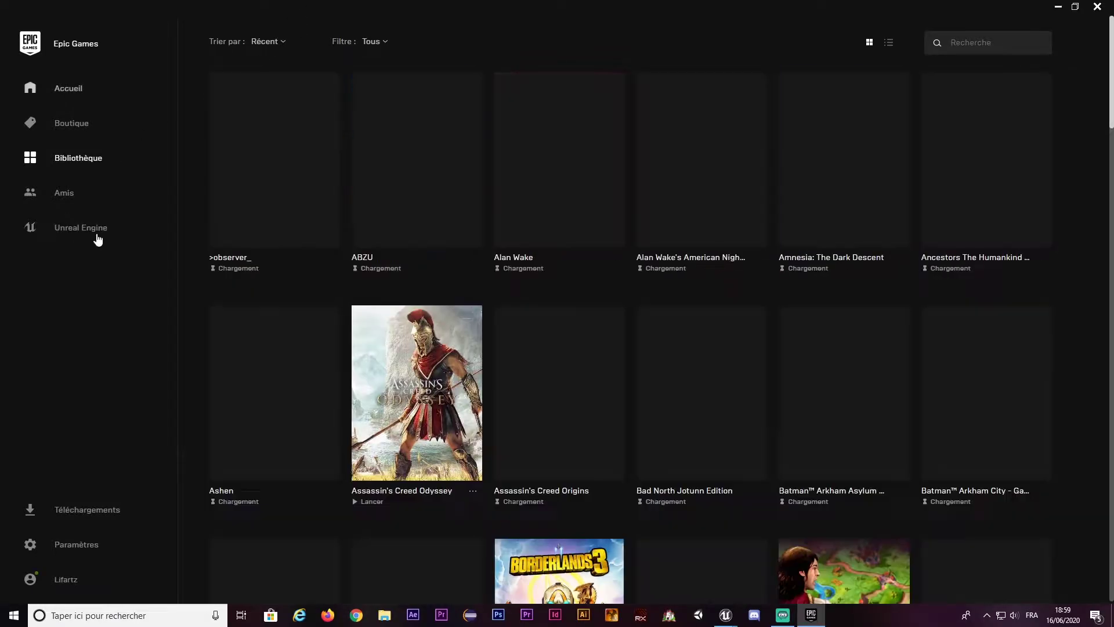
left_click(116, 233)
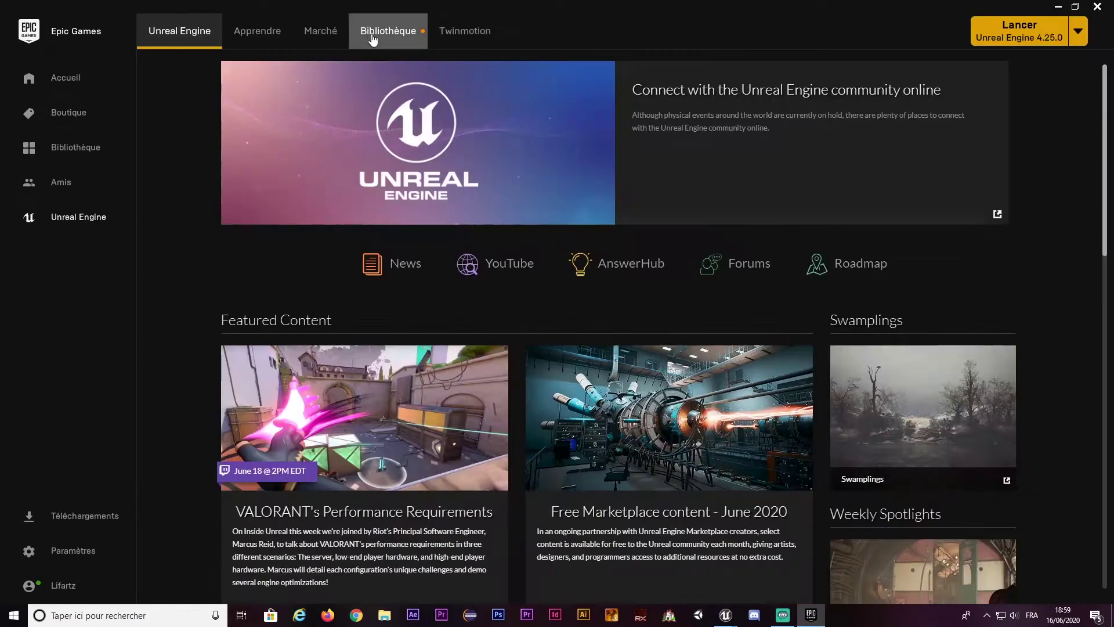
left_click(385, 30)
- Search the vault for 'indust' and add Industry Props Pack 6 to Tuto_PropHunt
scroll(622, 340, "down", 2)
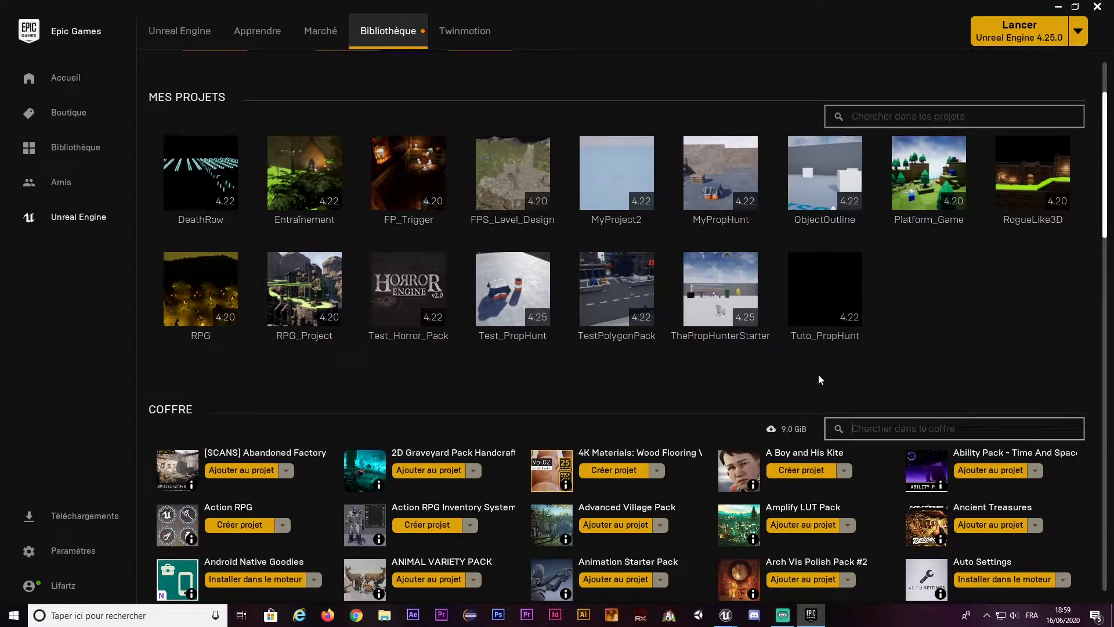
type("prop")
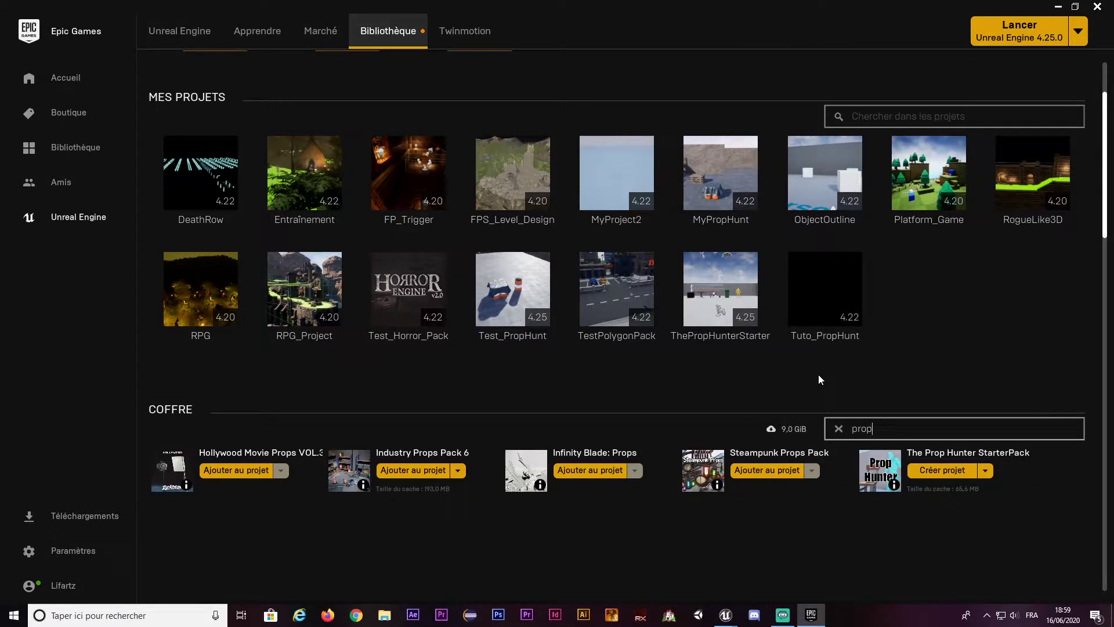
type("in")
key("ctrl+a")
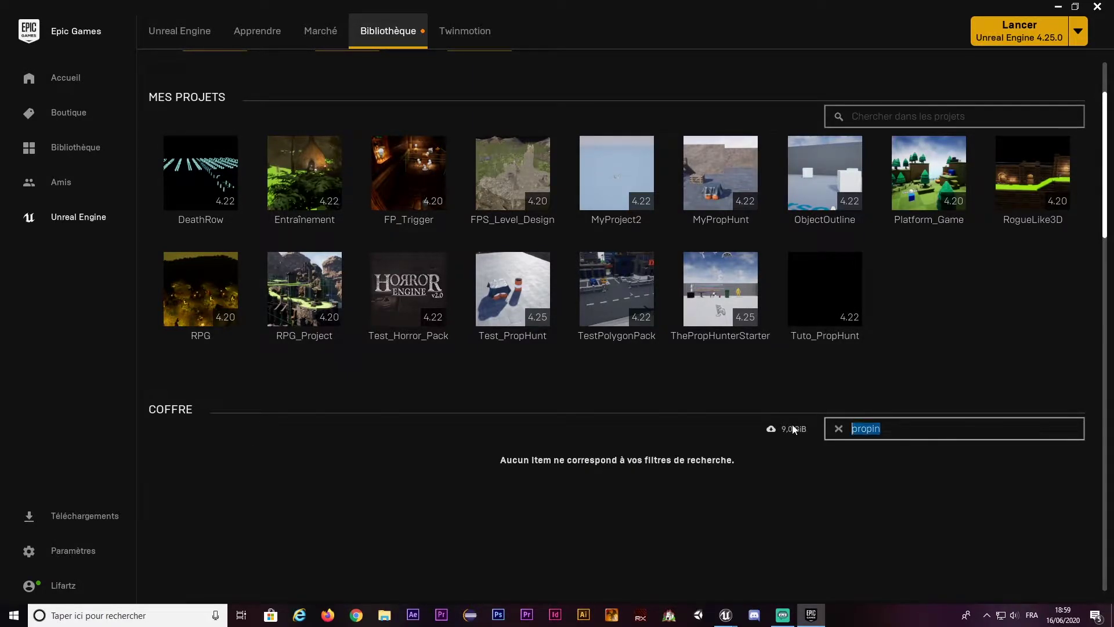
type("indust")
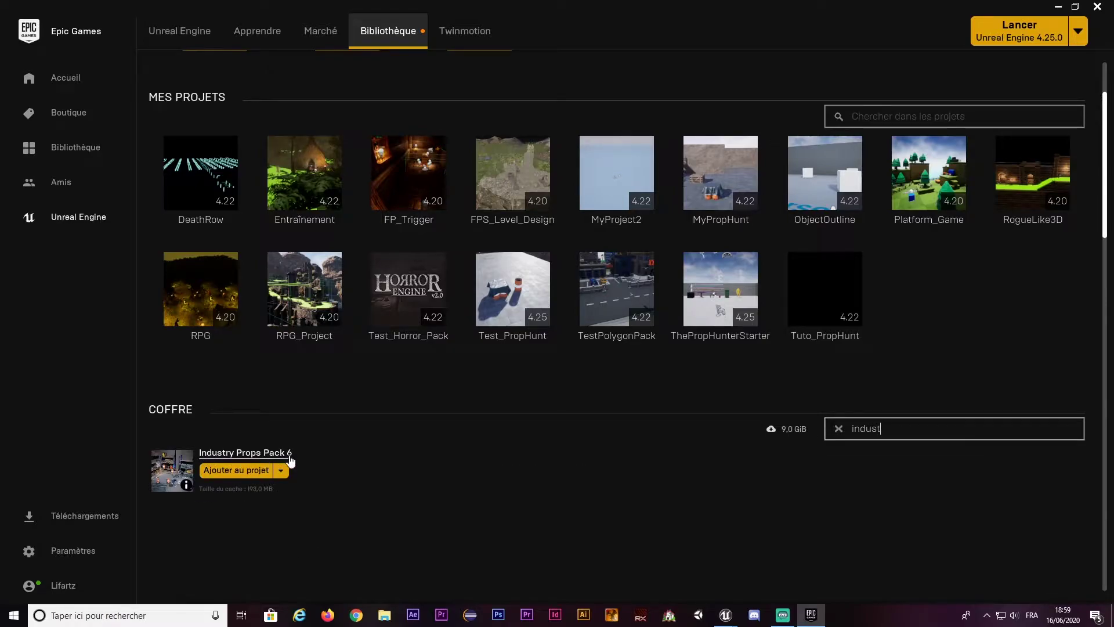
left_click(236, 473)
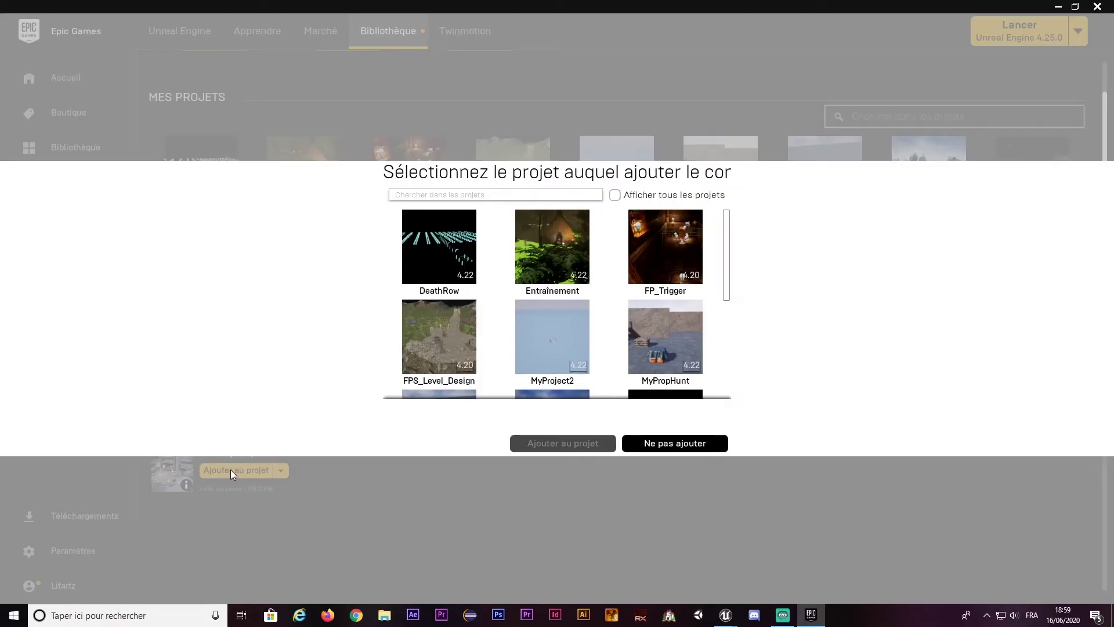
scroll(615, 296, "down", 3)
scroll(609, 304, "down", 2)
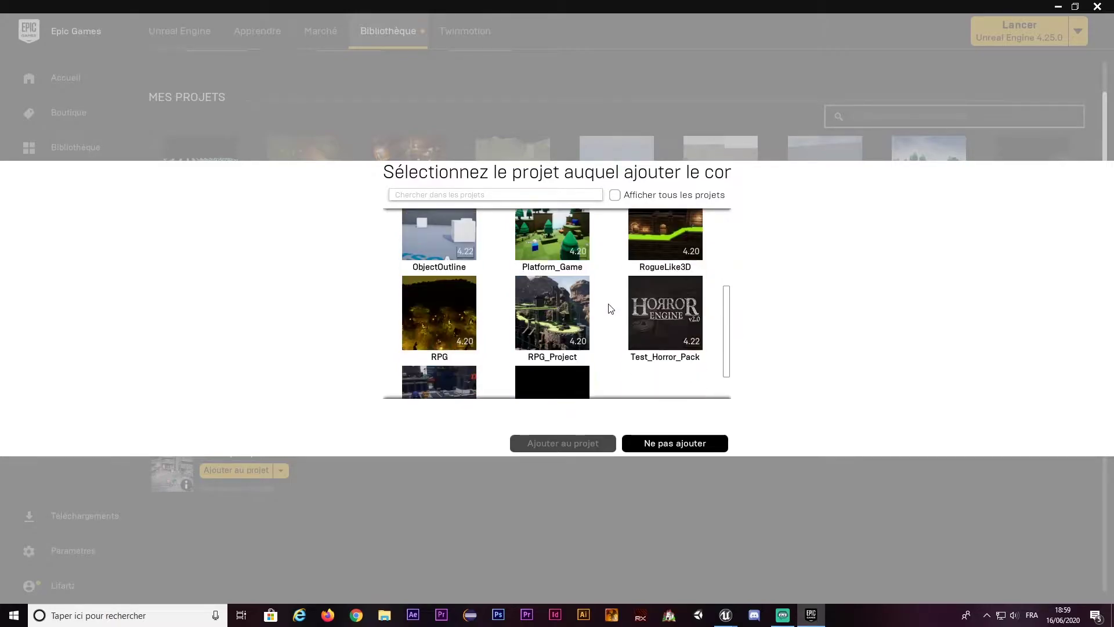
left_click(540, 346)
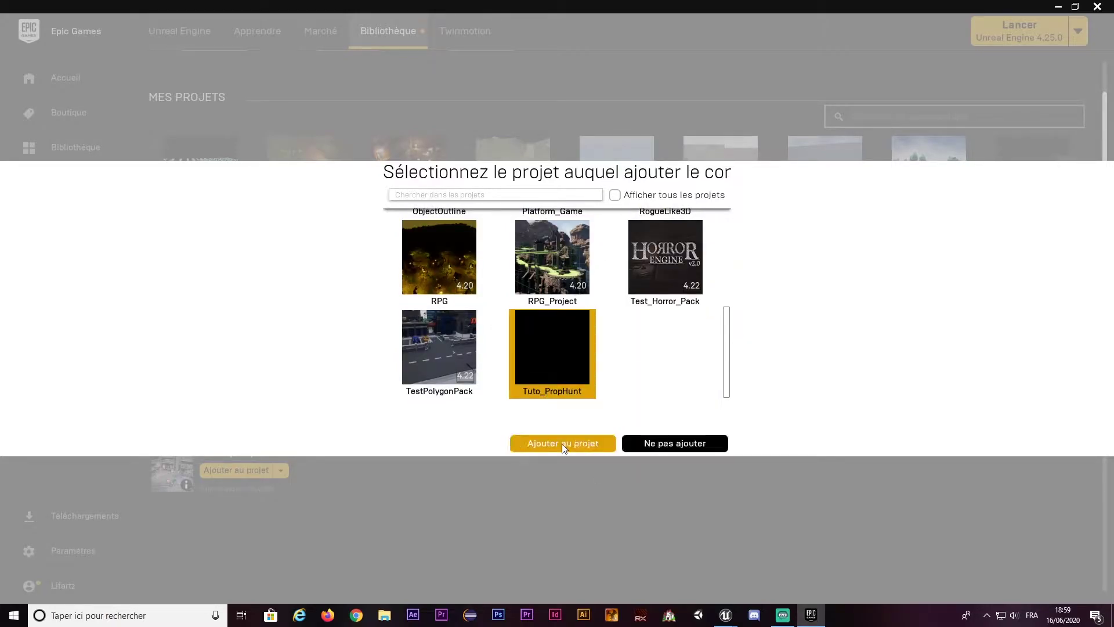
left_click(541, 446)
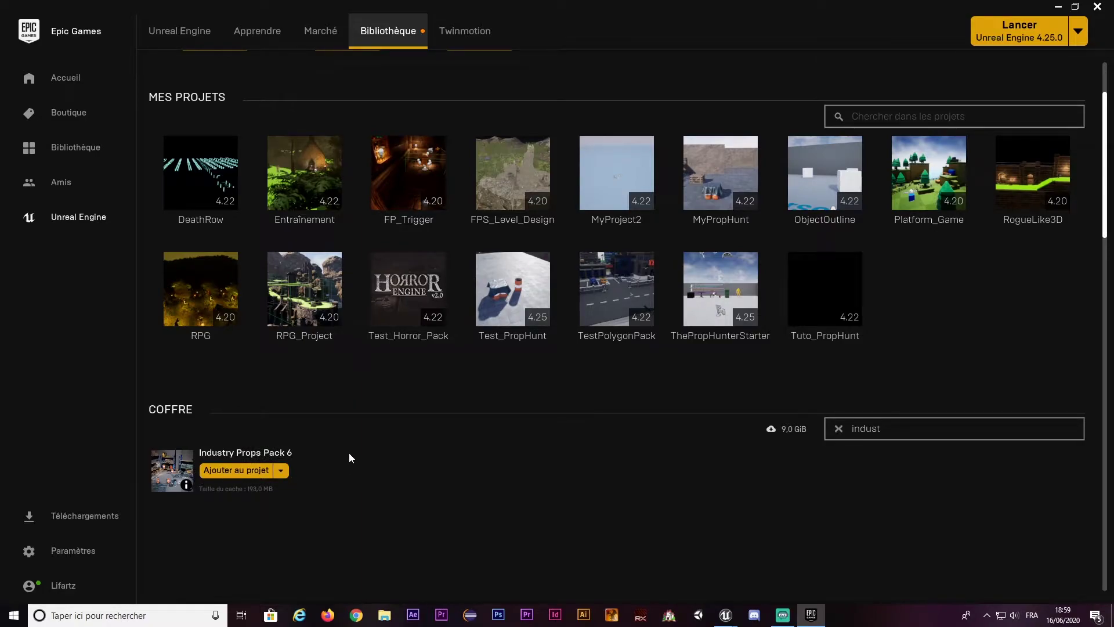
- Back in the editor, delete the Maps folder from IndustryPropsPack6
left_click(726, 616)
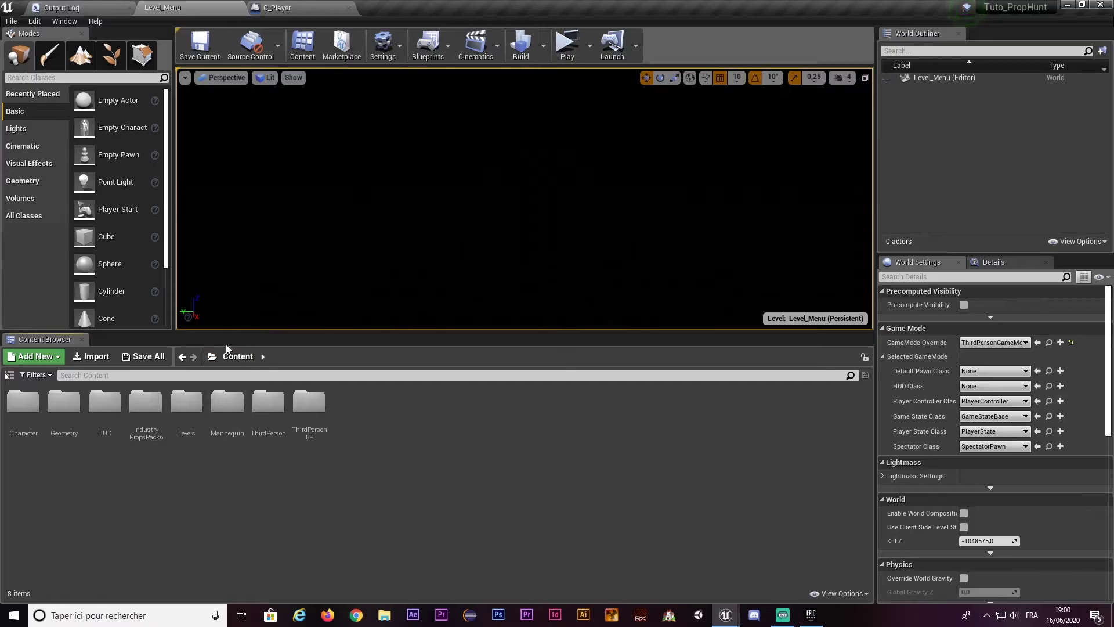
double_click(145, 420)
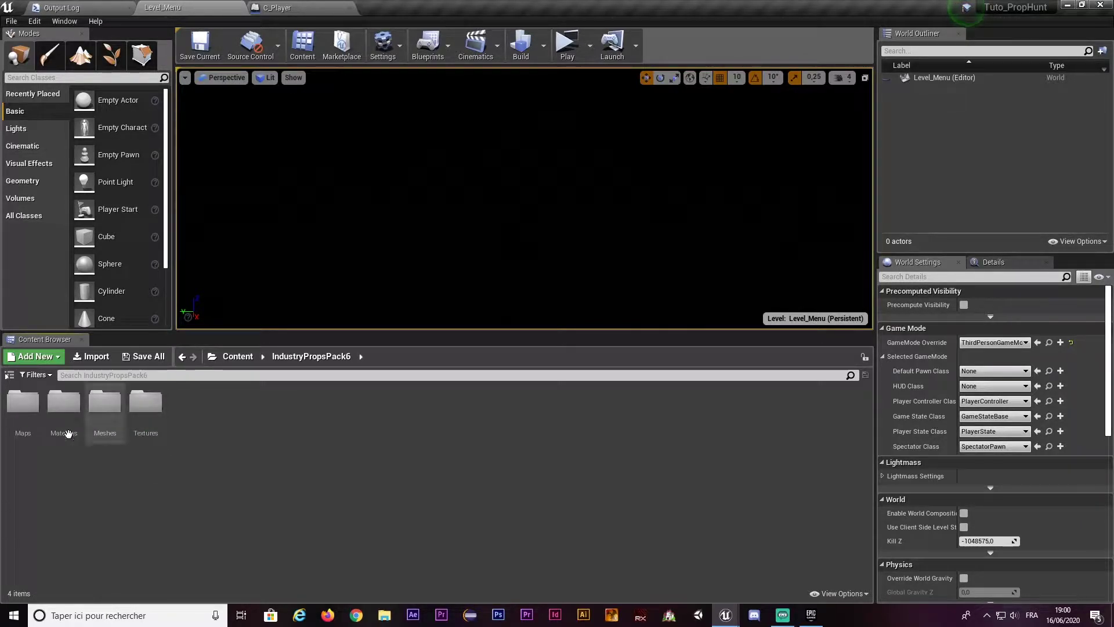
double_click(15, 430)
left_click(323, 359)
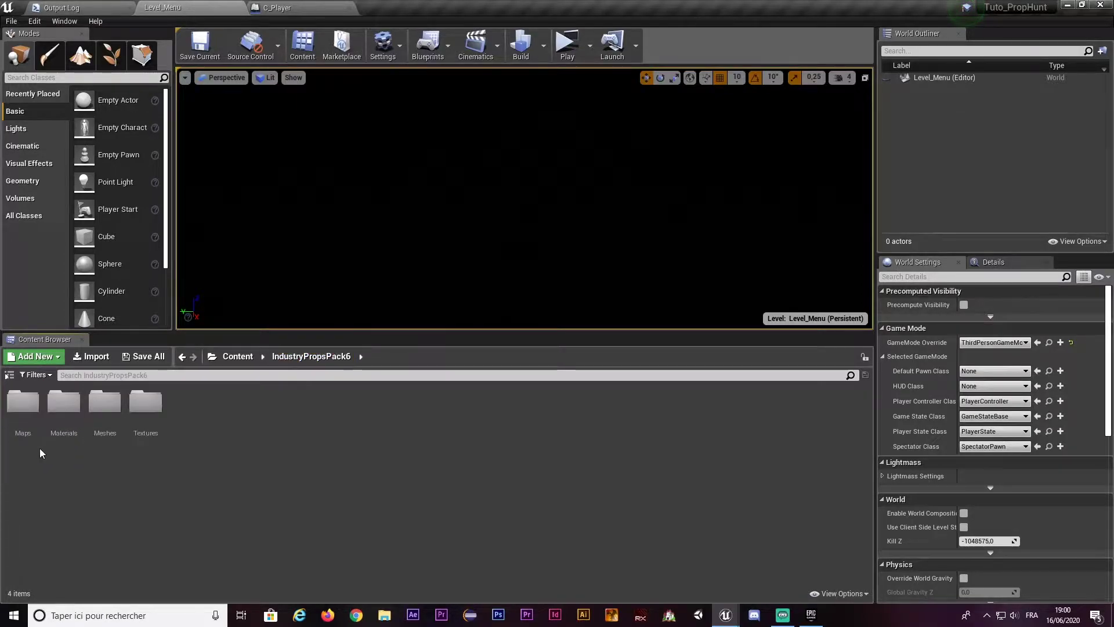
key("Delete")
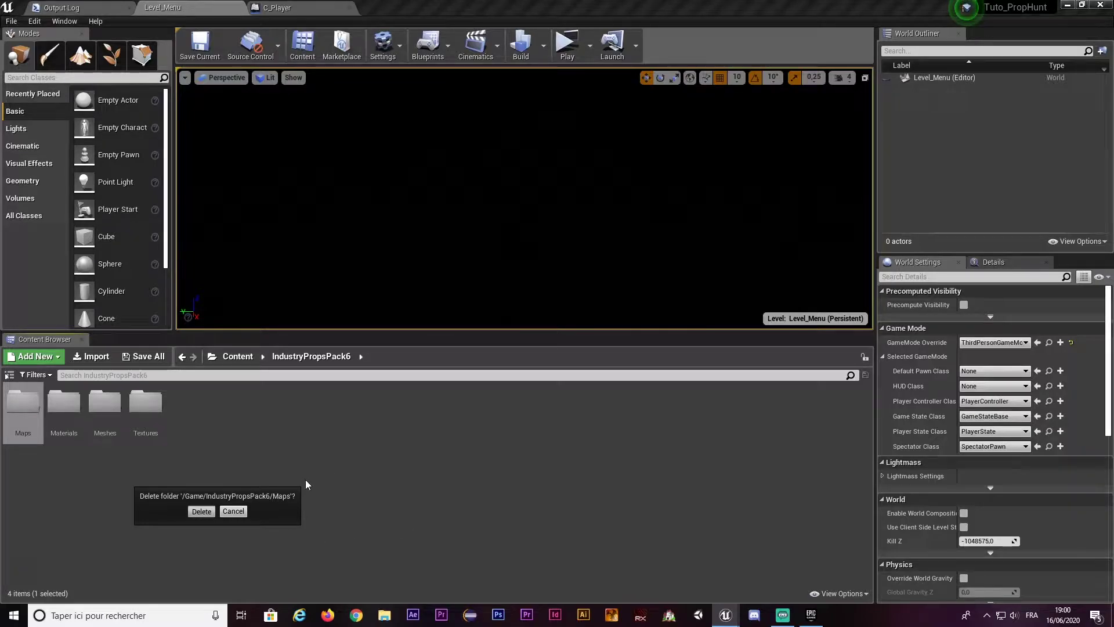
key("Return")
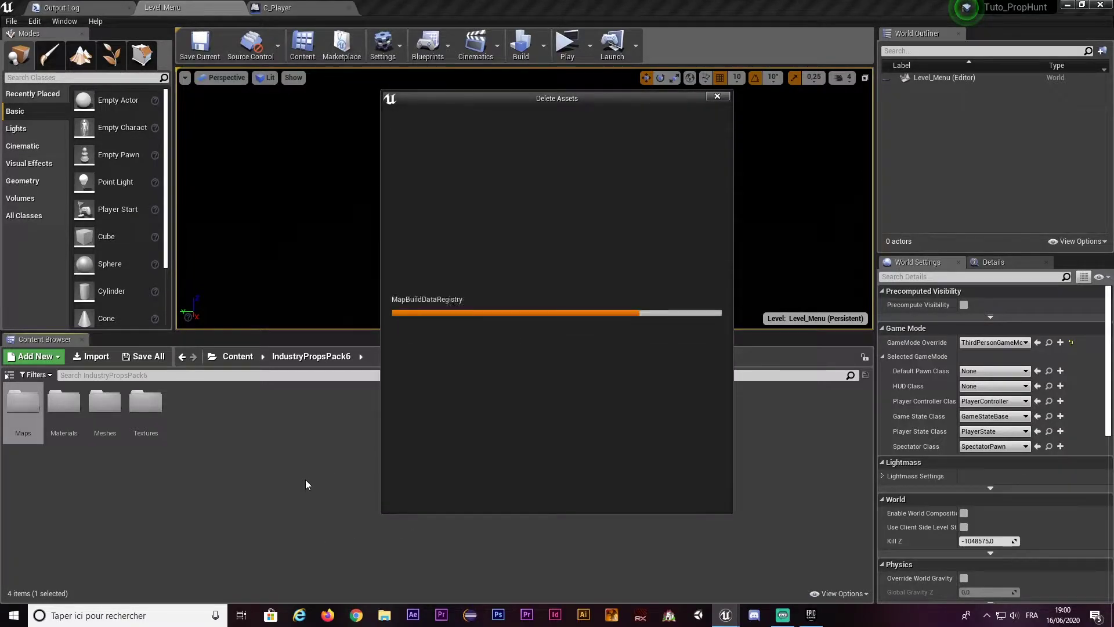
left_click(473, 489)
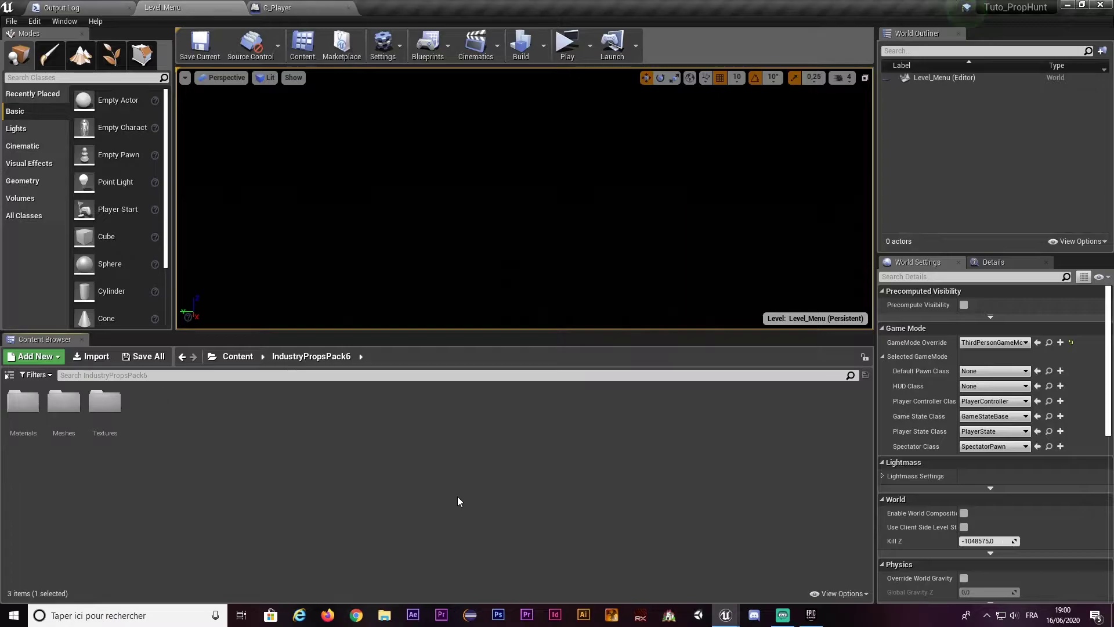
- Browse the pack's Materials, Meshes and Textures folders
double_click(32, 444)
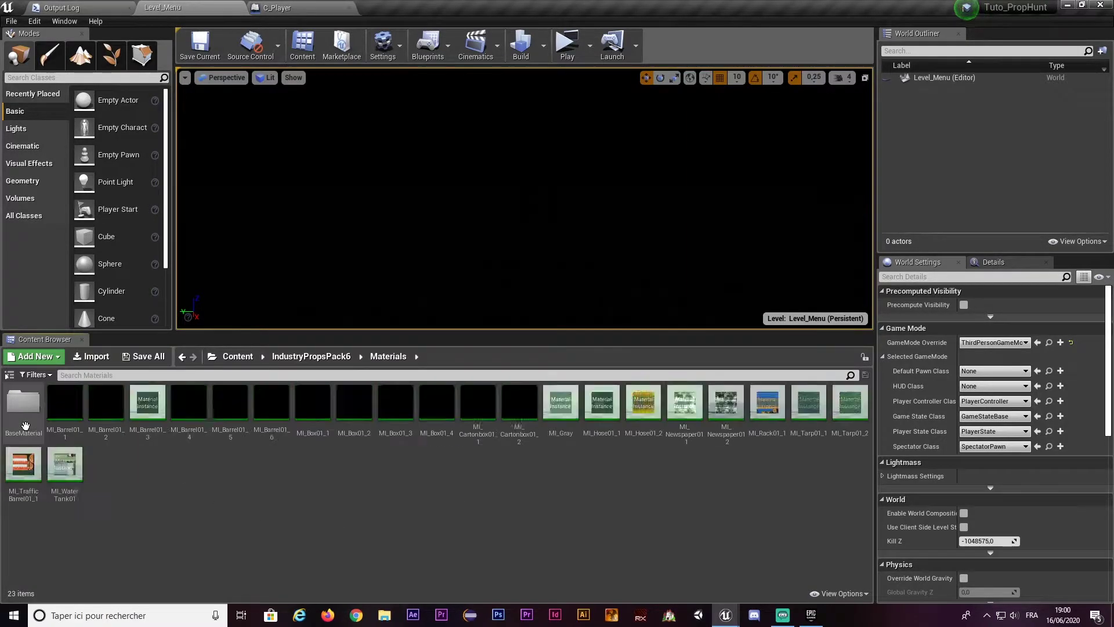
left_click(312, 356)
double_click(65, 402)
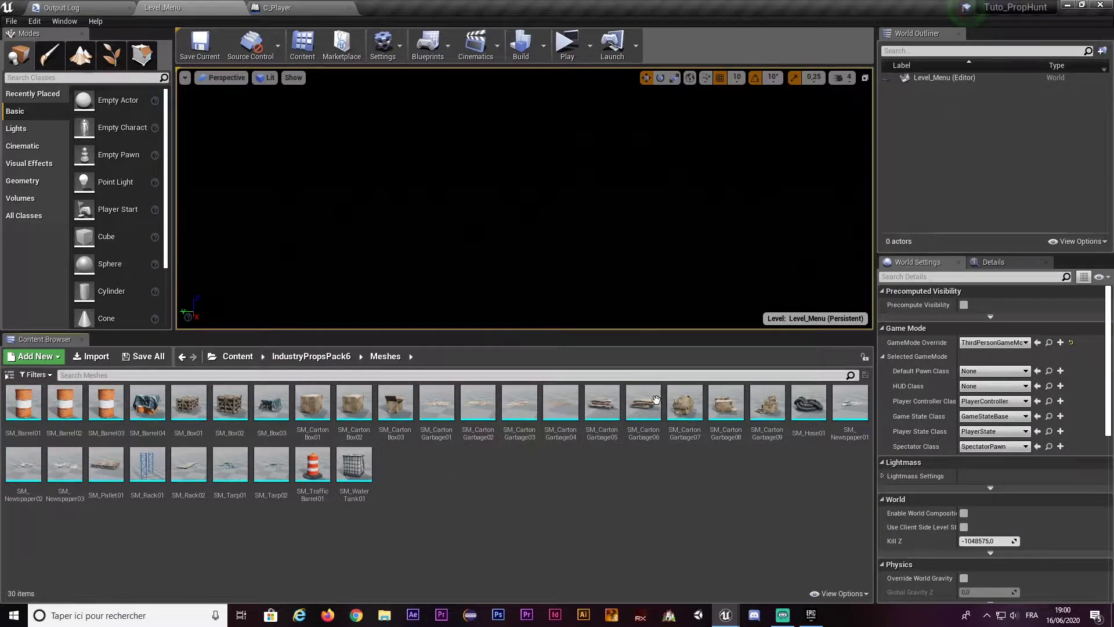
left_click(311, 356)
double_click(105, 401)
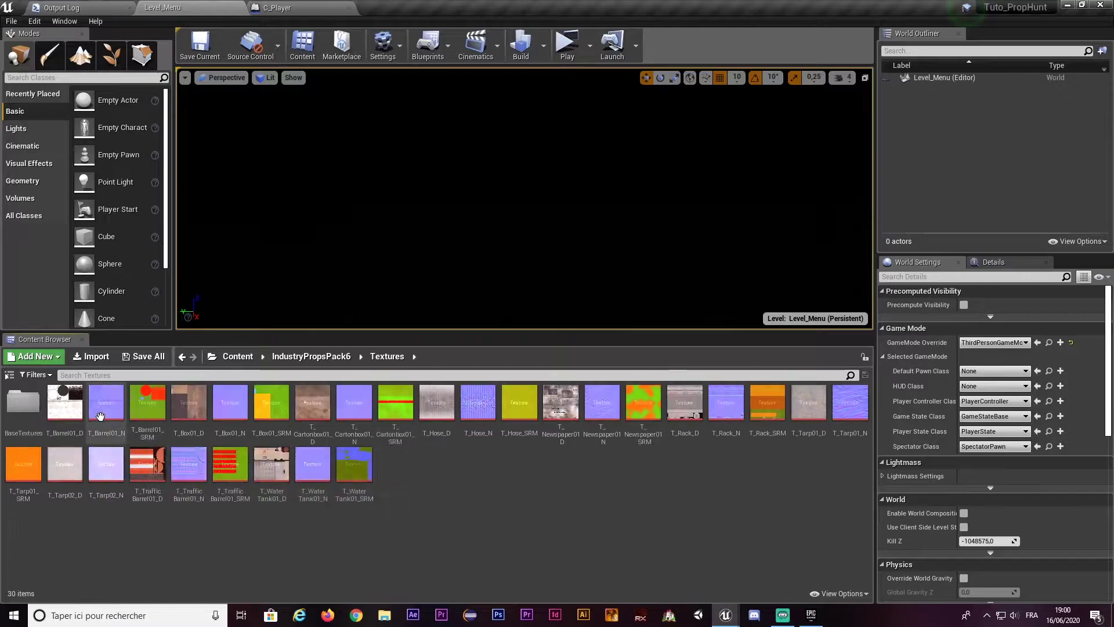
left_click(310, 356)
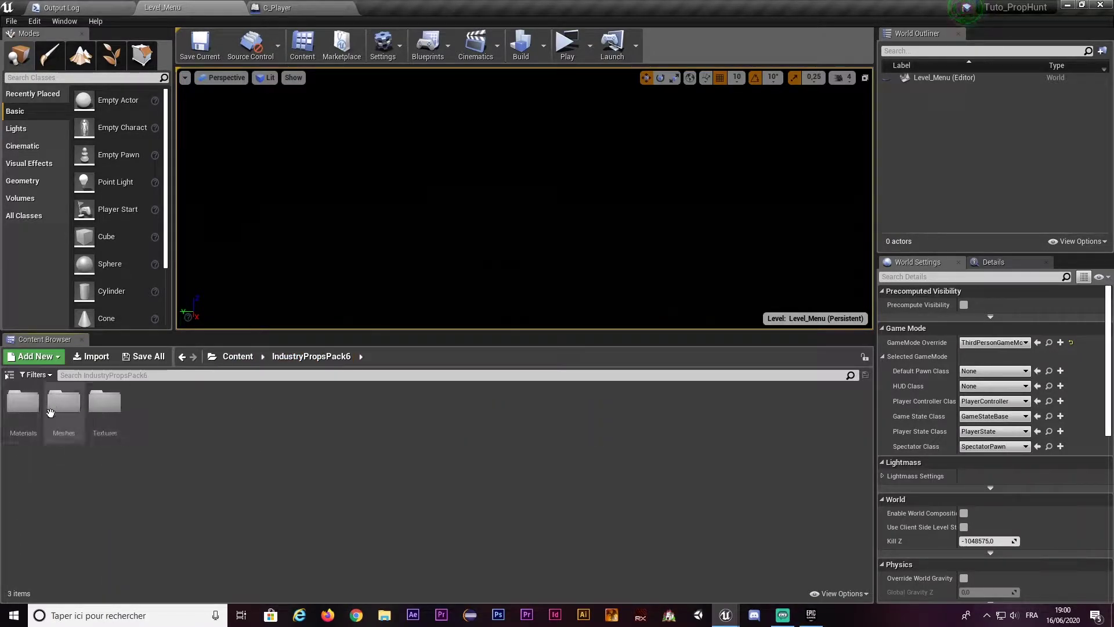
- Inspect Materials > BaseMaterial, then the Textures and Meshes folders again
double_click(22, 402)
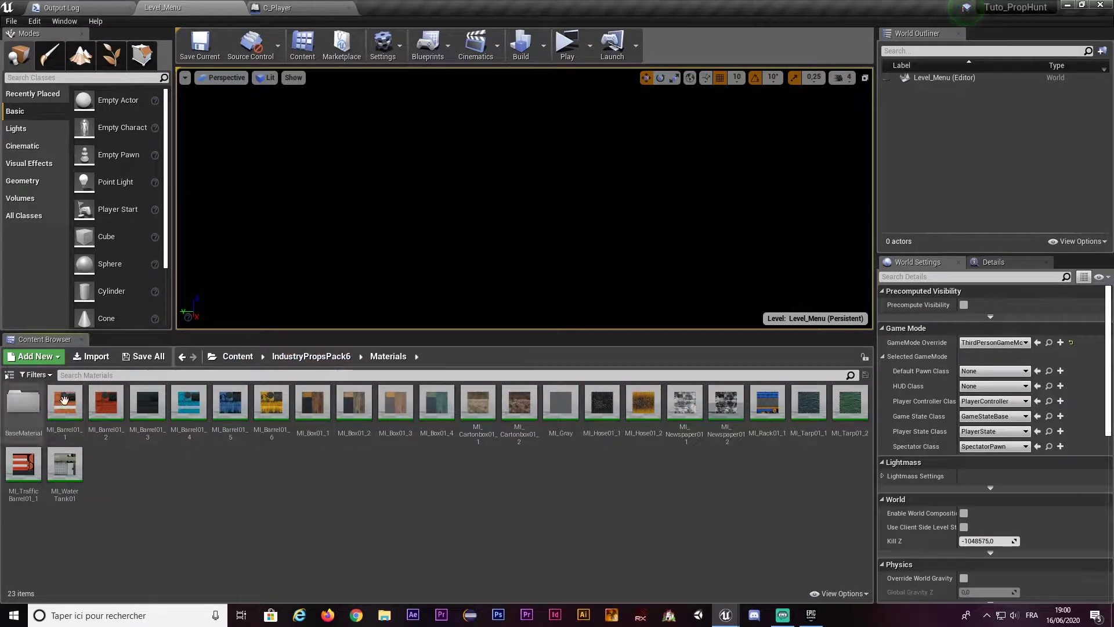
double_click(11, 421)
left_click(388, 357)
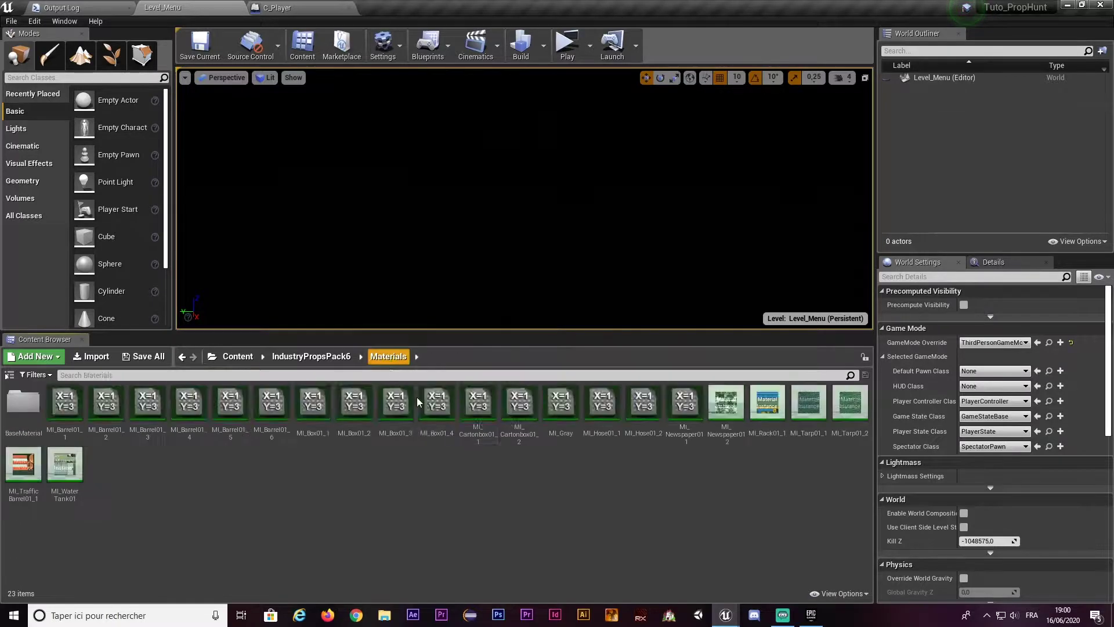
left_click(311, 356)
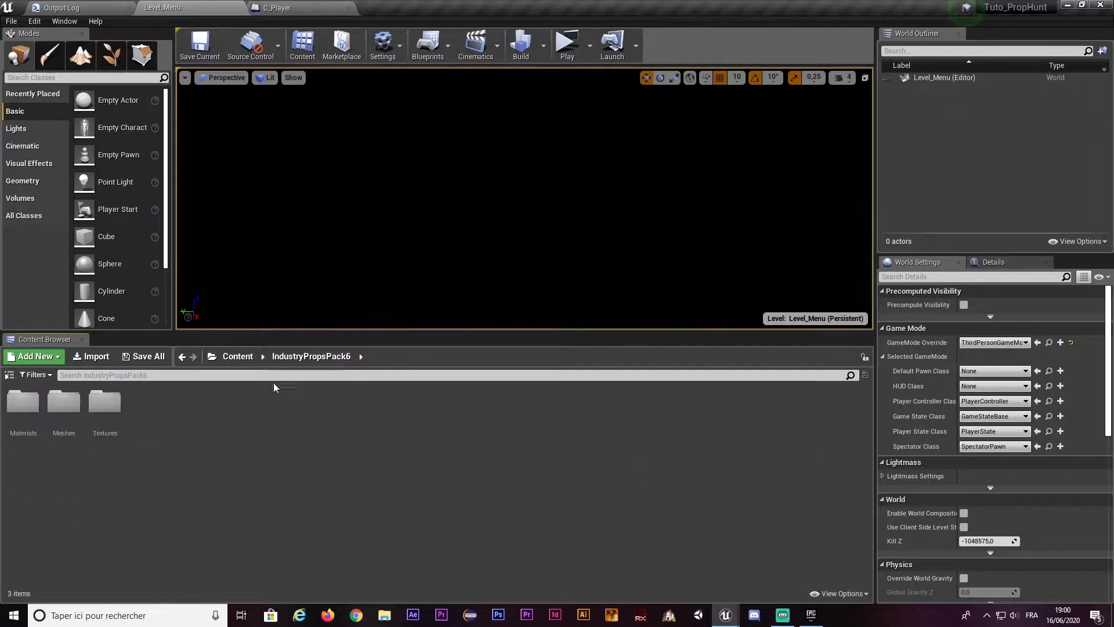
double_click(115, 418)
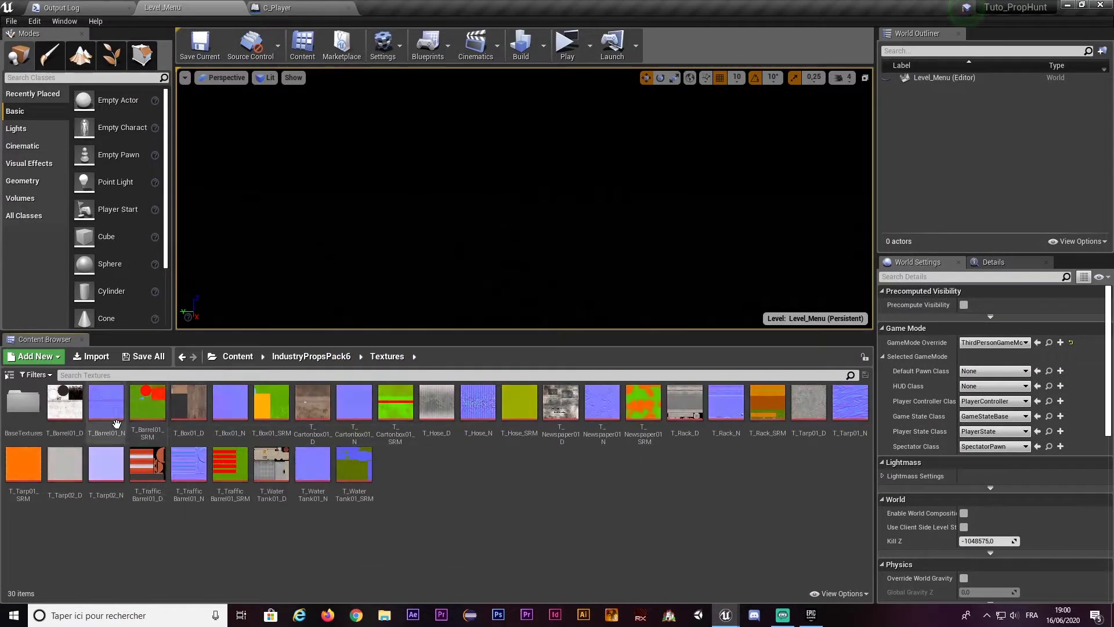
left_click(311, 356)
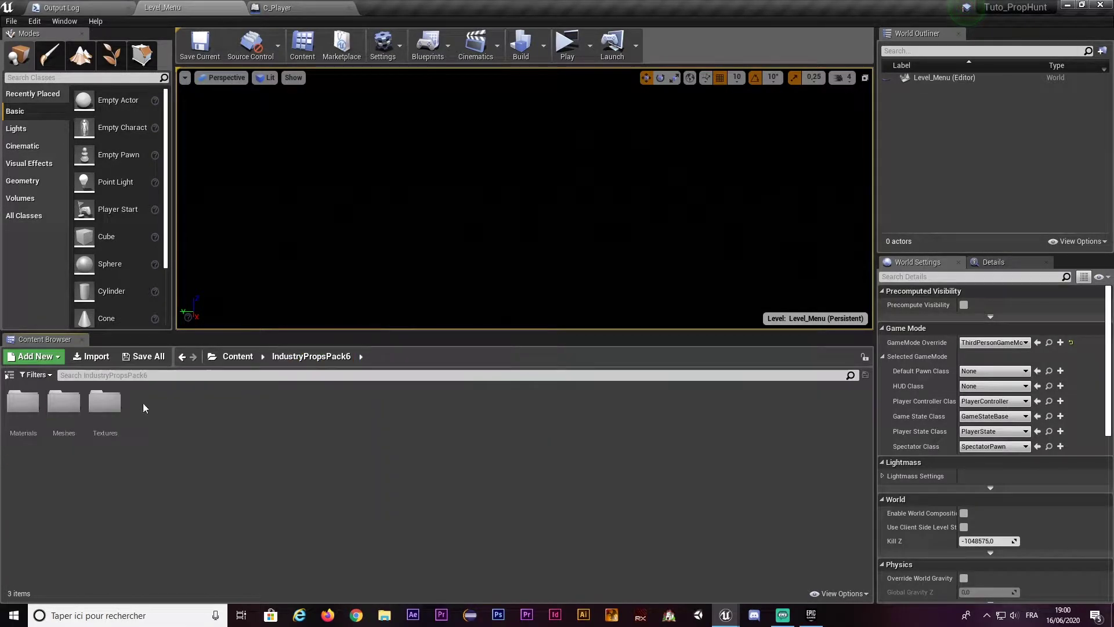
double_click(64, 400)
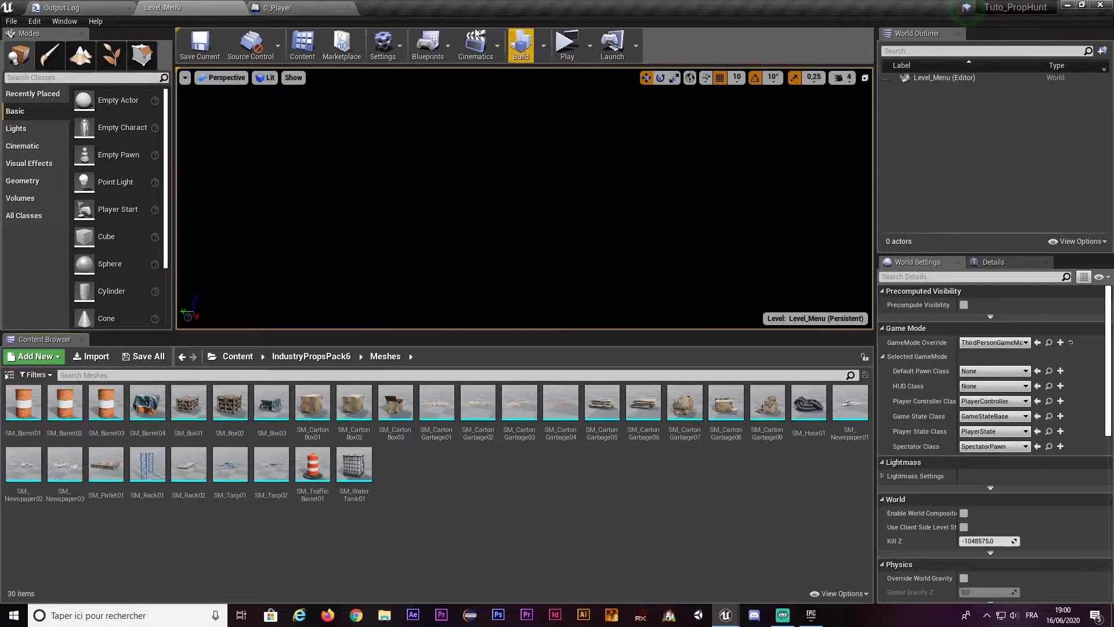
- Close the Output Log tab and return to the Level_Menu editor
left_click(61, 7)
left_click(162, 7)
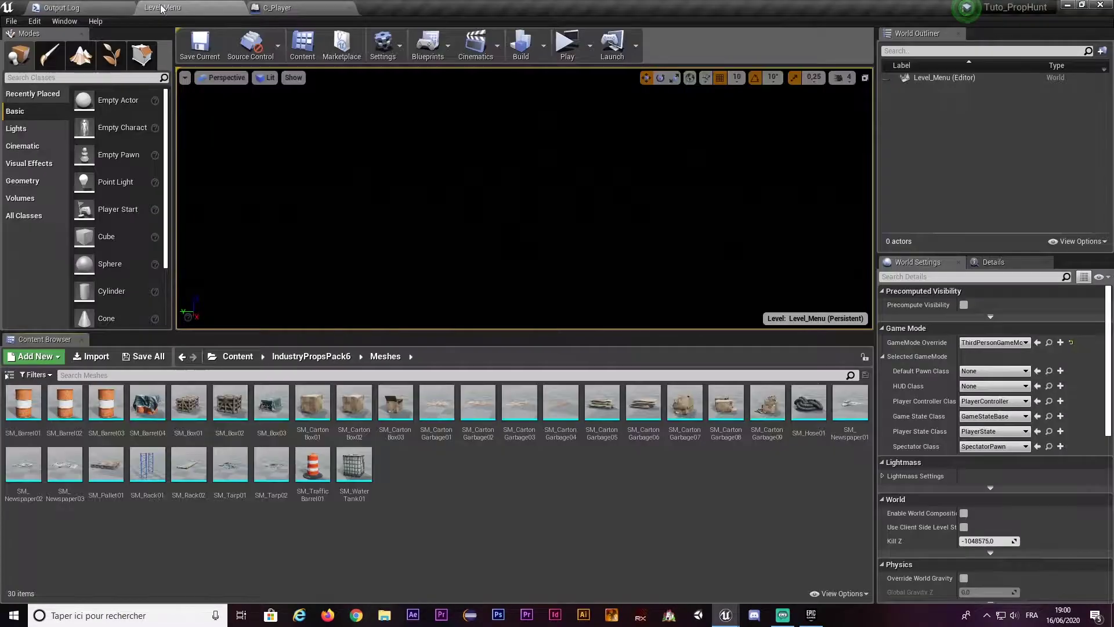
left_click(129, 8)
- Open Level_1 from the Levels folder
left_click(238, 356)
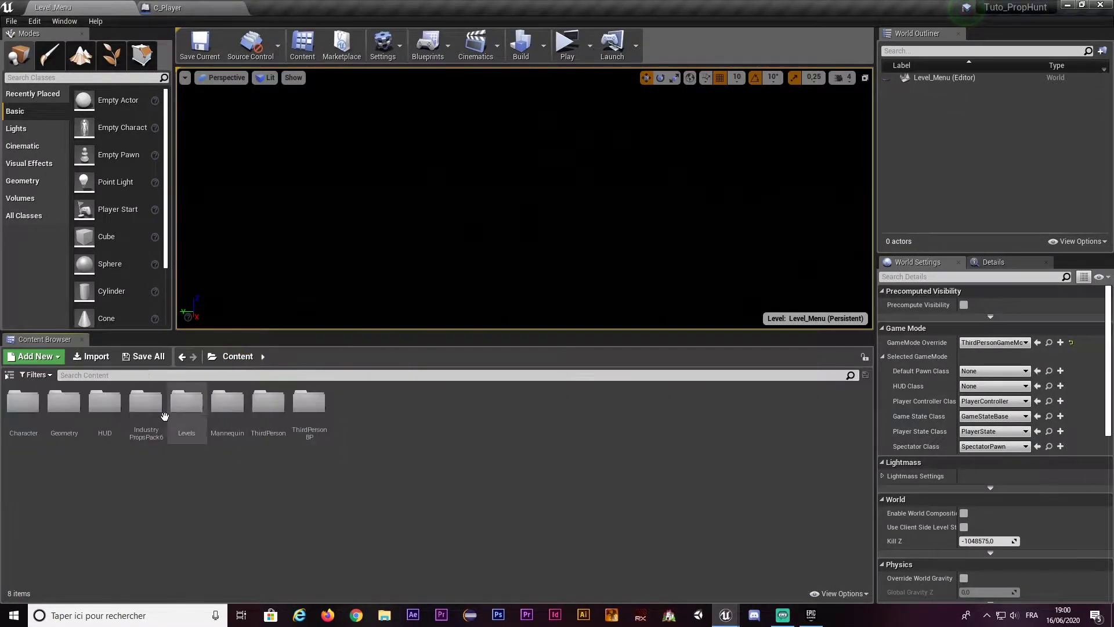
double_click(186, 406)
double_click(21, 425)
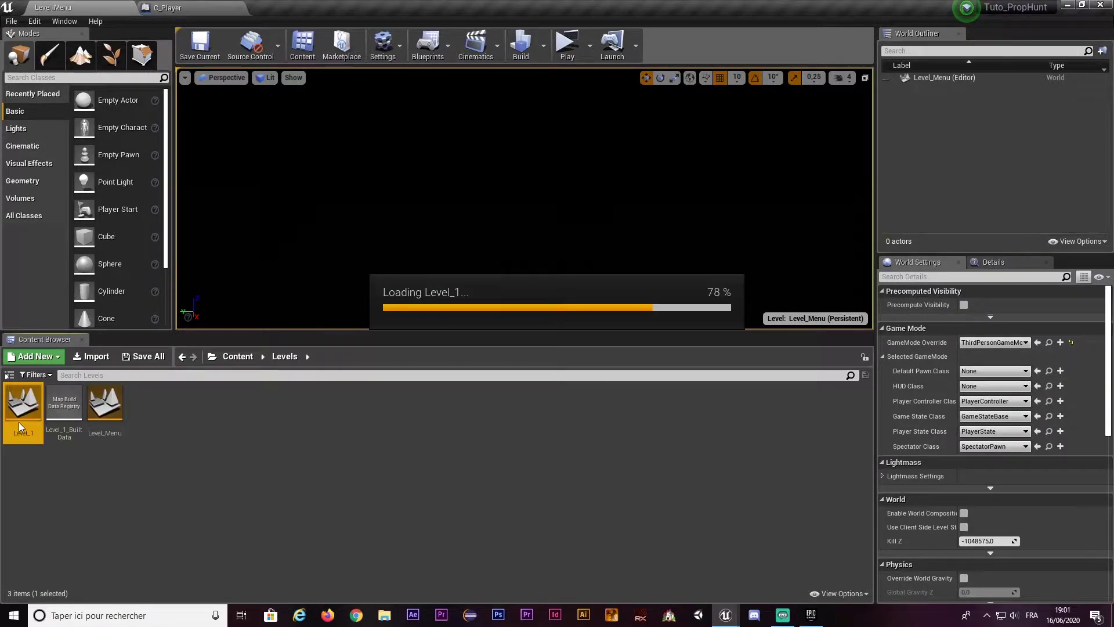
right_click_drag(481, 241, 406, 232)
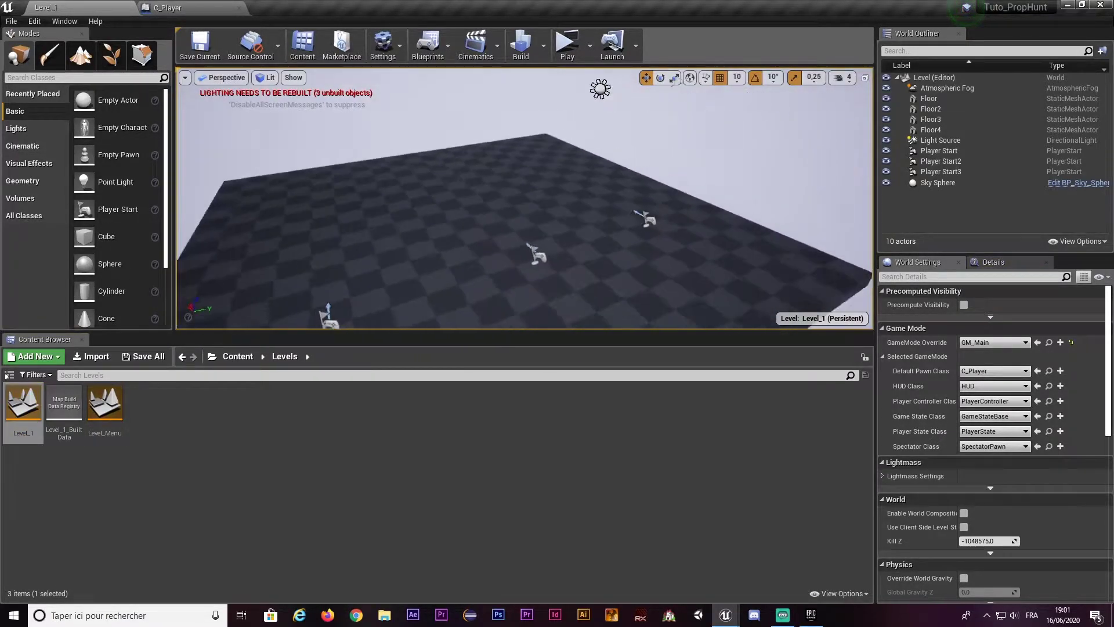
- Place an SM_Barrel01 from IndustryPropsPack6/Meshes into the level and frame it
left_click(238, 356)
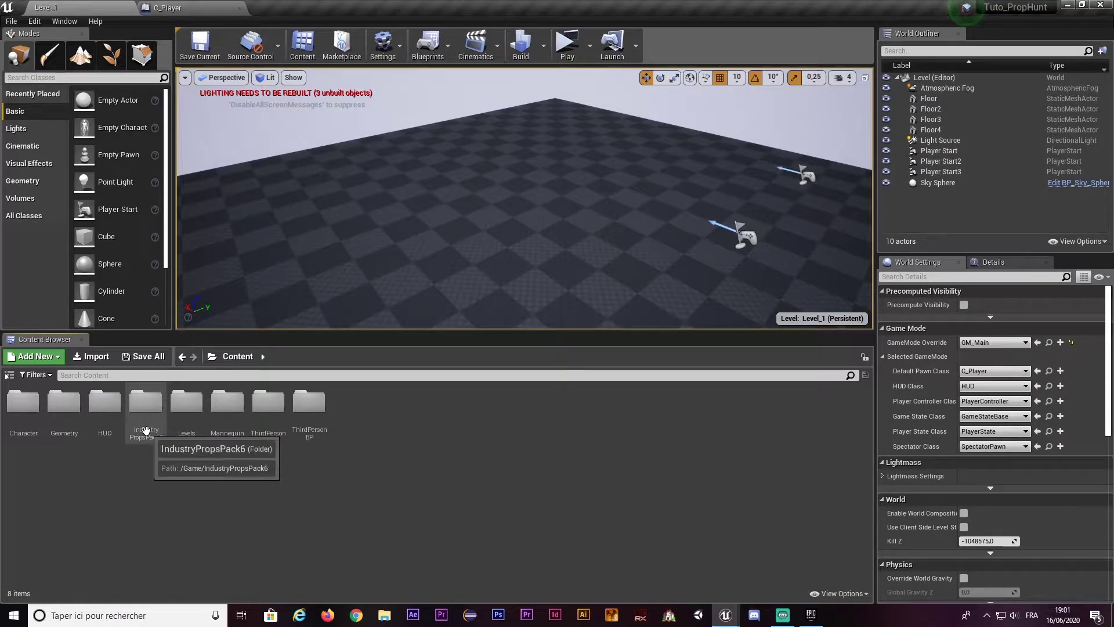
double_click(145, 406)
left_click(58, 423)
double_click(58, 423)
left_click(106, 402)
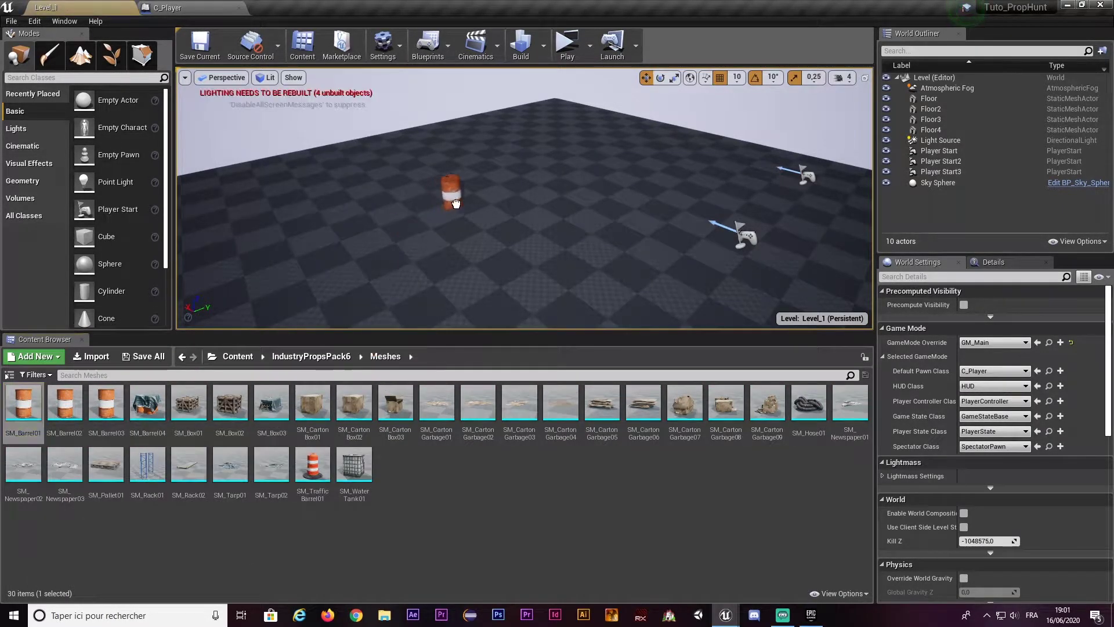
left_click_drag(43, 418, 451, 209)
key("f")
left_click_drag(529, 223, 580, 232, "alt")
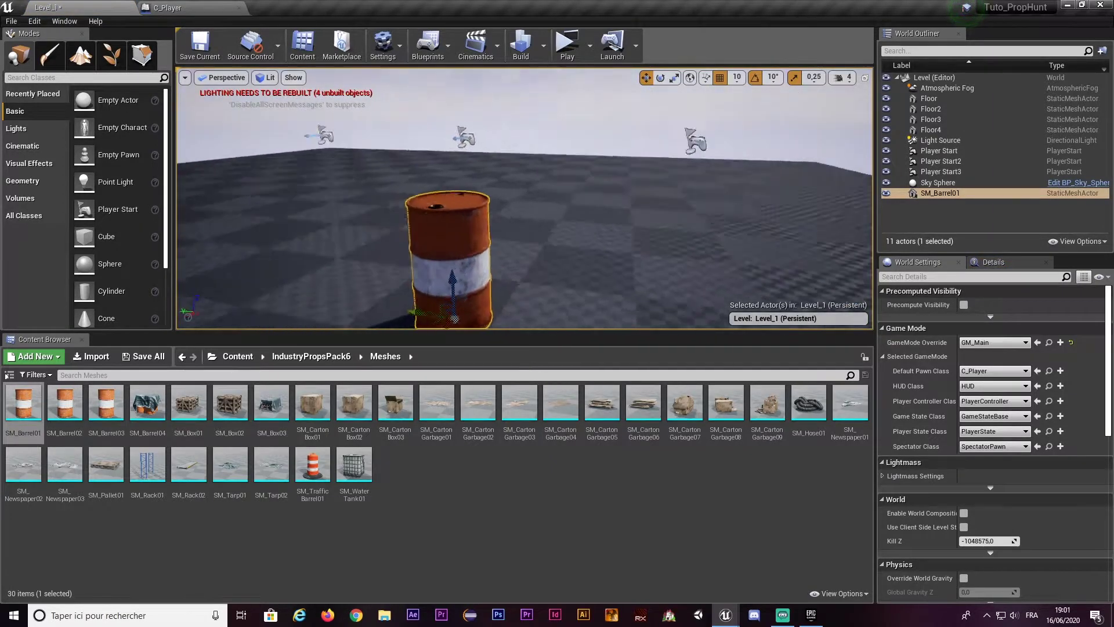
- Place SM_Barrel04, SM_Box02 and SM_TrafficBarrel01 on the floor
left_click_drag(147, 402, 325, 215)
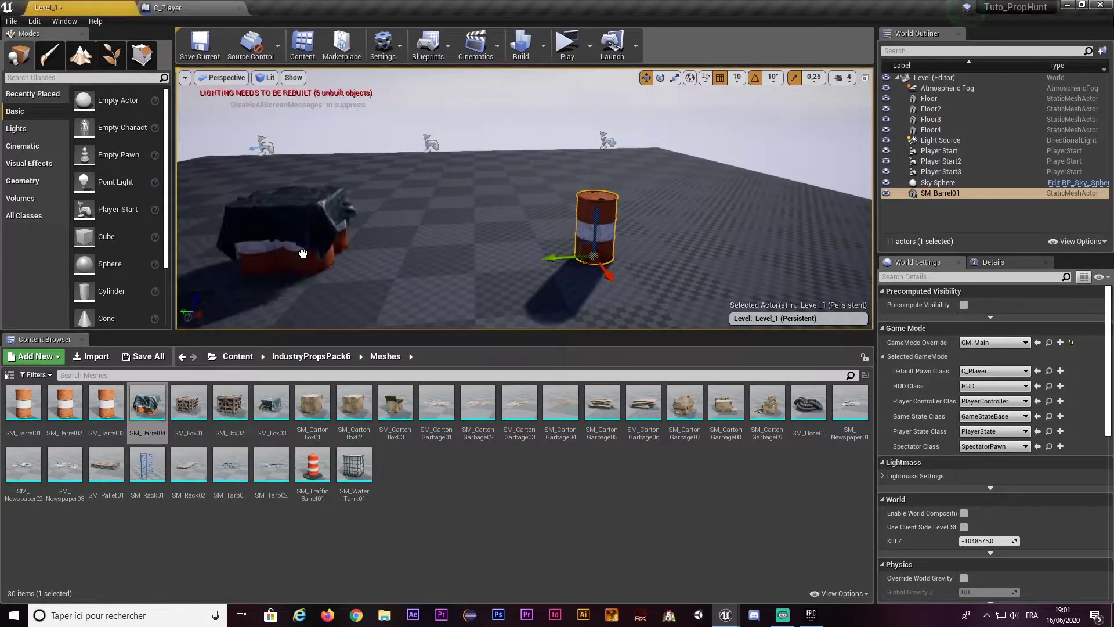
key("f")
left_click_drag(230, 402, 301, 226)
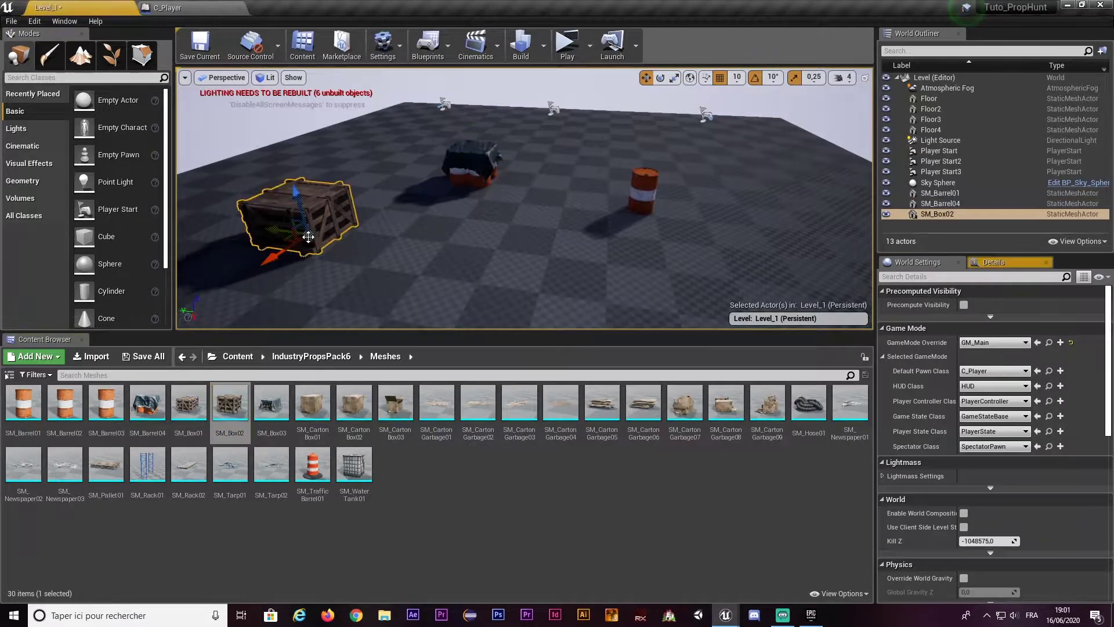
left_click_drag(312, 464, 496, 244)
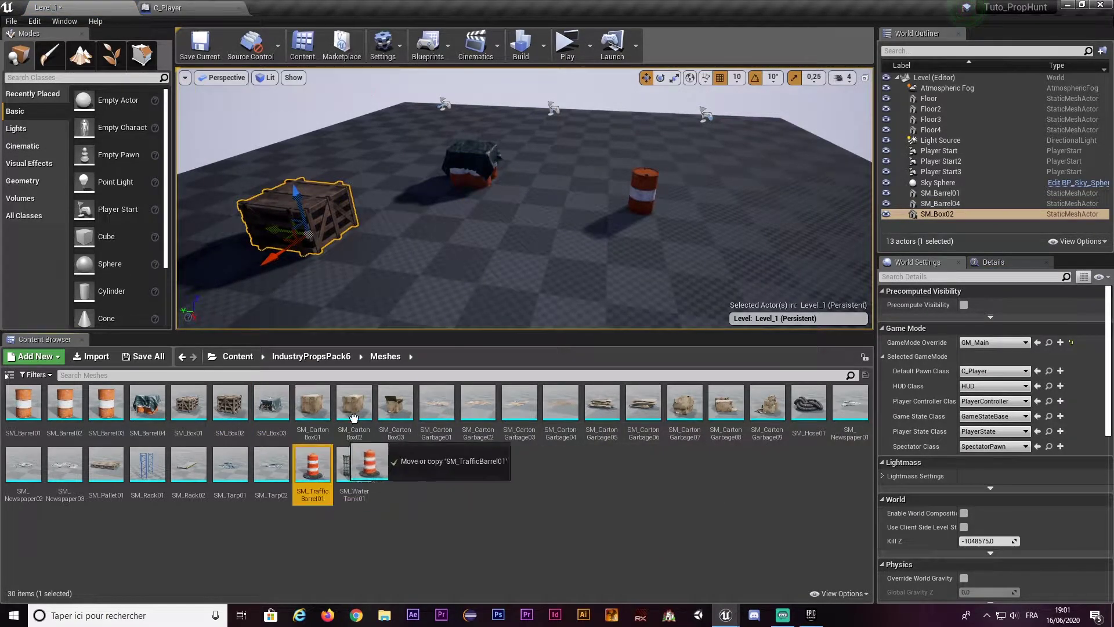
left_click(574, 53)
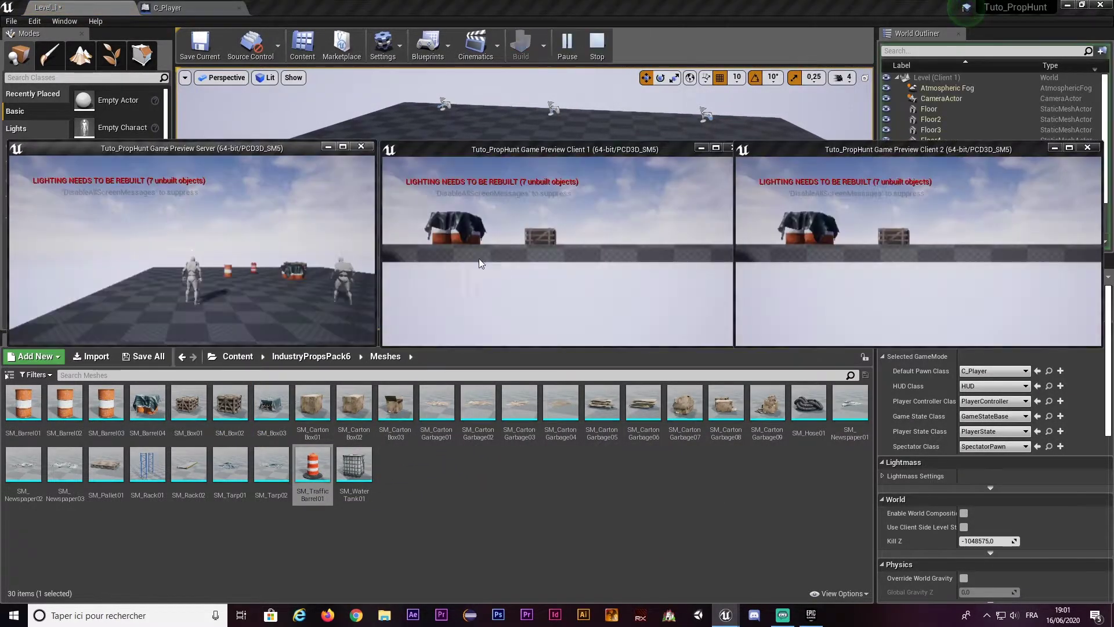
key("w")
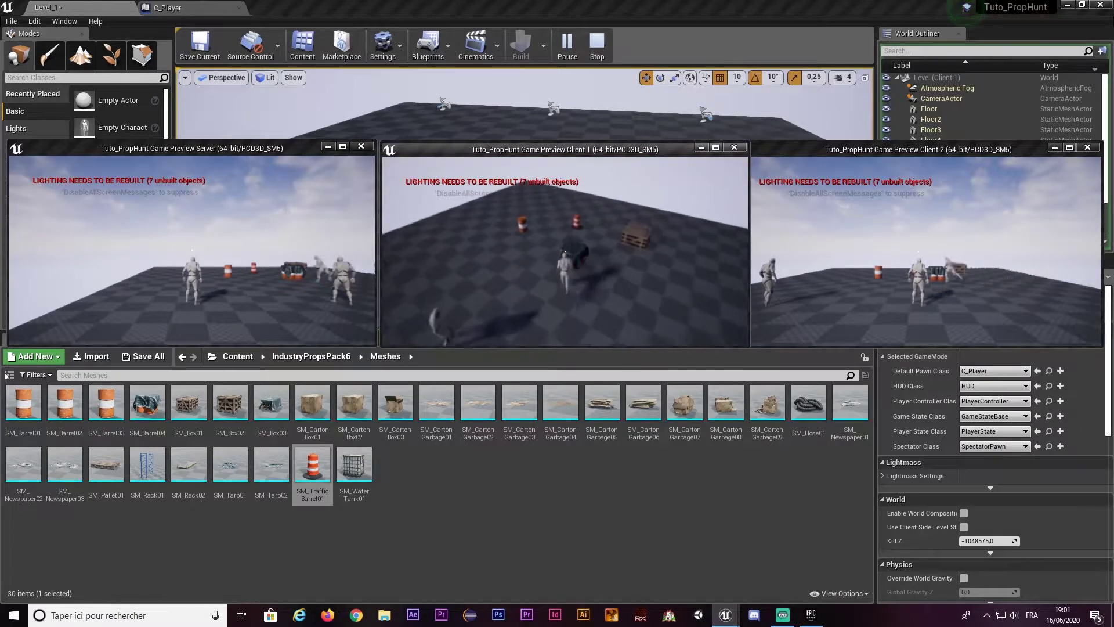
key("Escape")
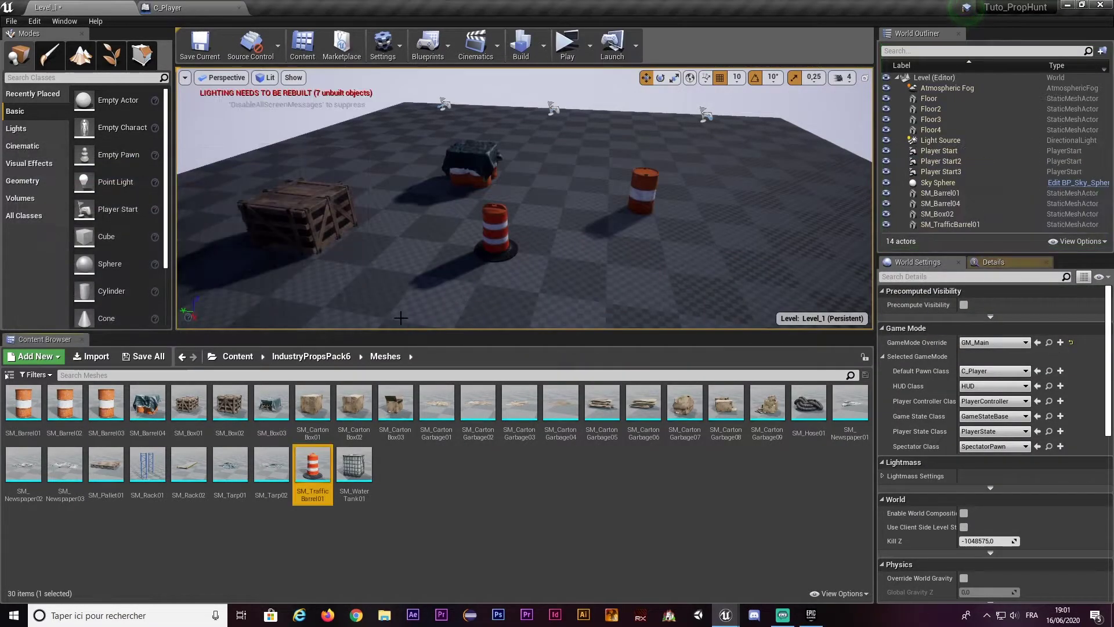
mouse_move(396, 206)
left_mouse_down()
mouse_move(383, 301)
mouse_move(406, 244)
left_mouse_up()
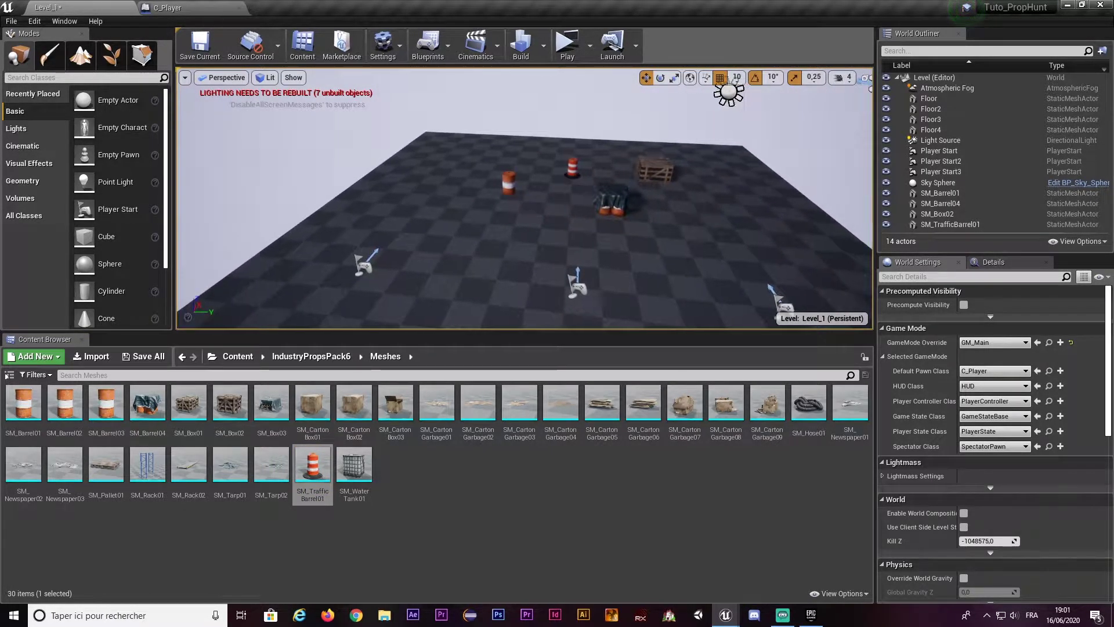
left_click_drag(406, 244, 490, 199)
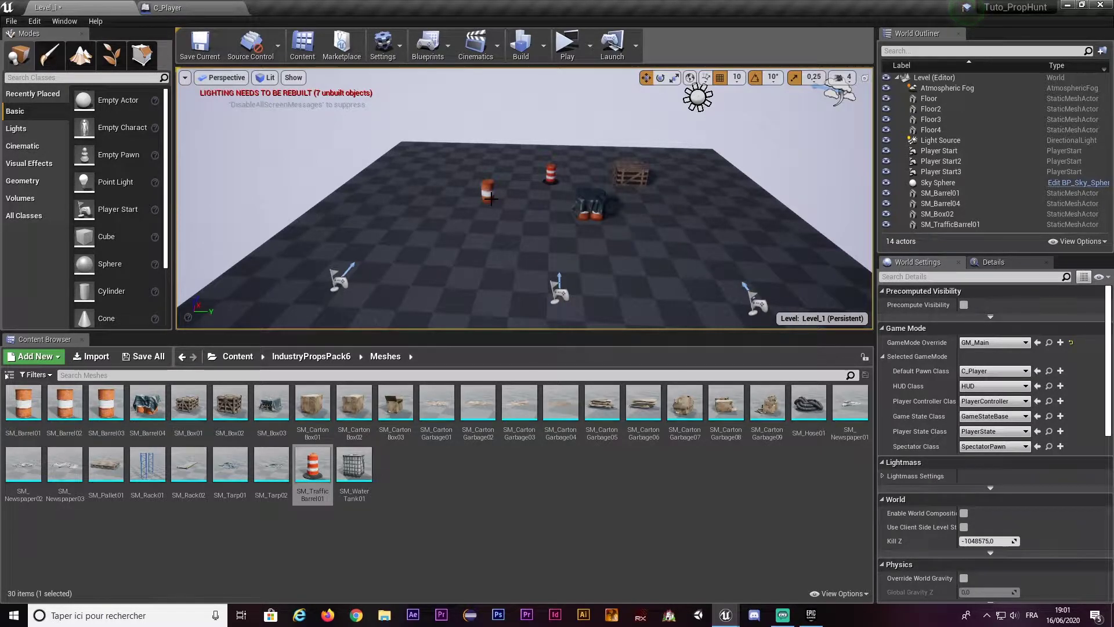
left_click(566, 44)
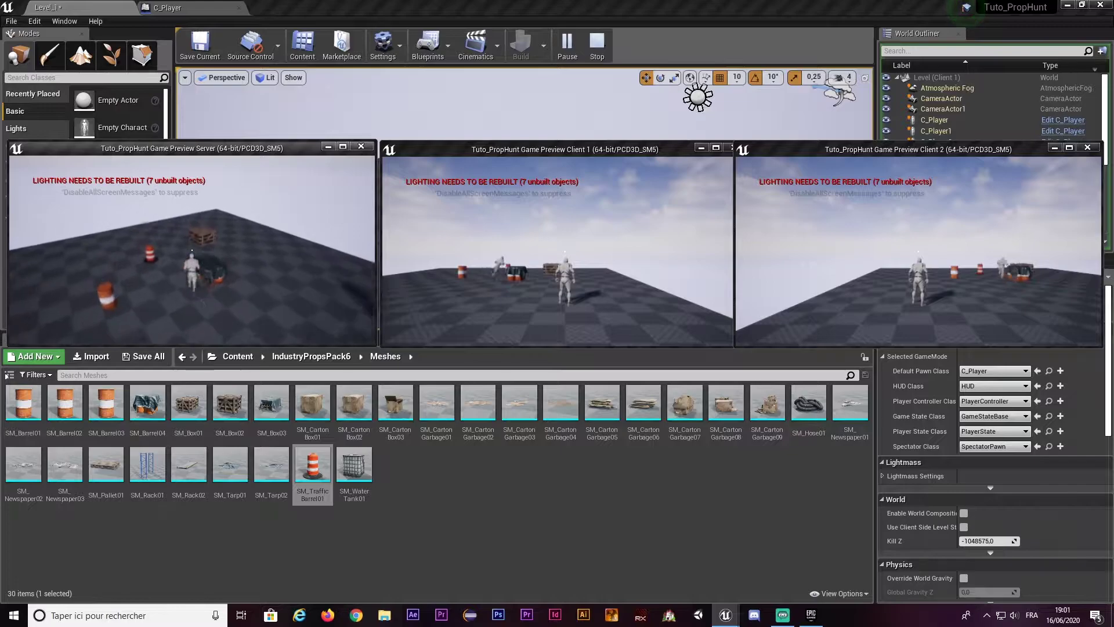
left_click(192, 251)
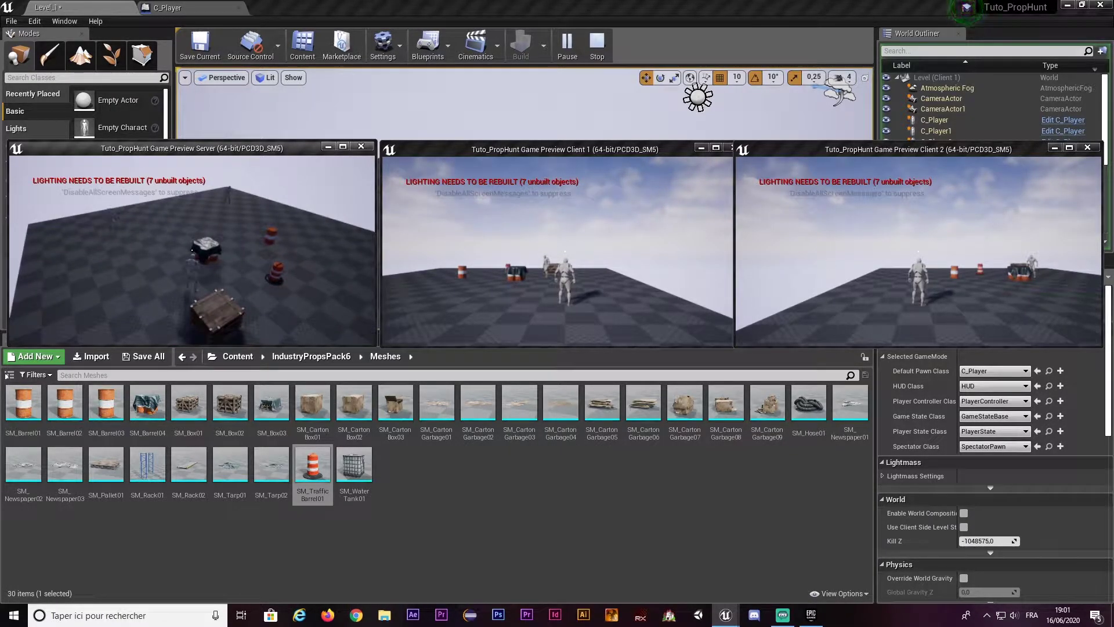
key("Escape")
left_click(410, 502)
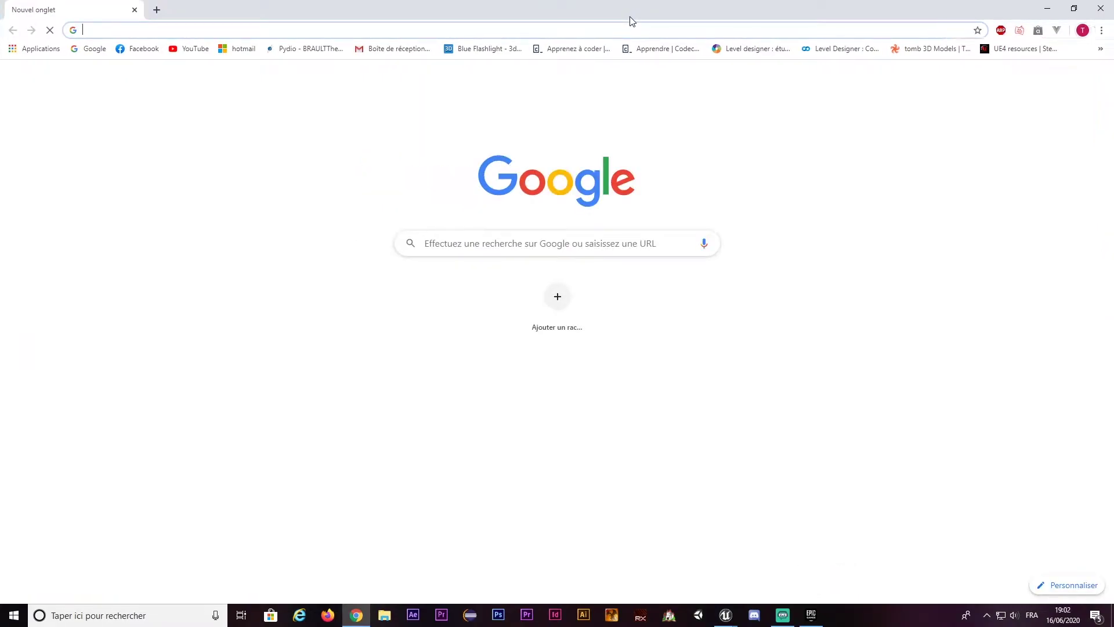
- Search Google for 'hightl object ue4'
type("hightl")
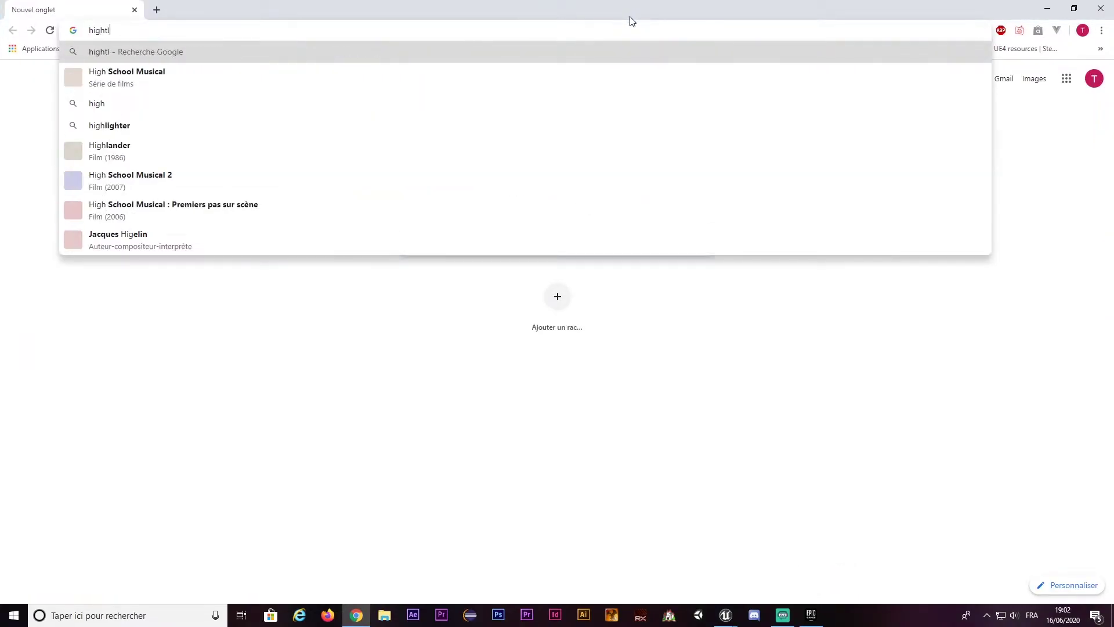
type(" object ue4")
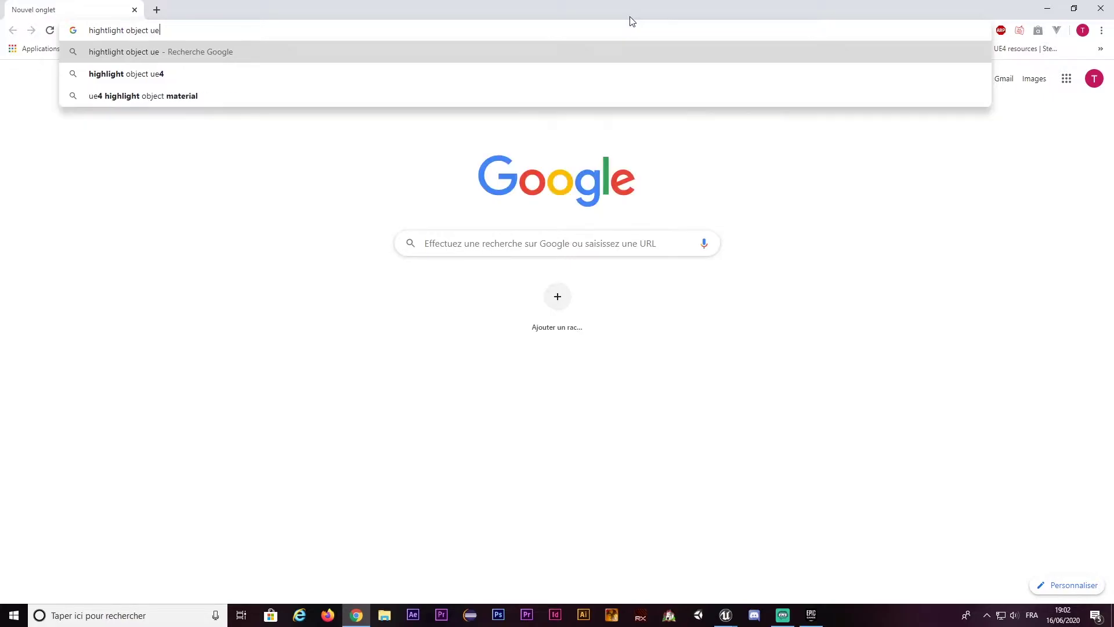
key("Return")
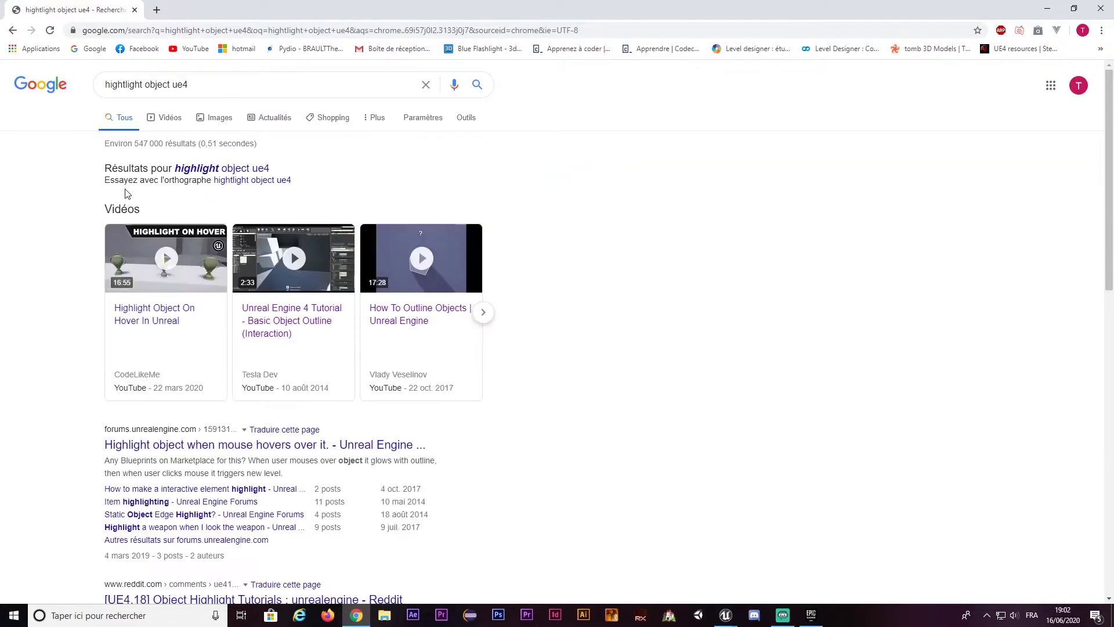
scroll(45, 377, "down", 1)
scroll(107, 393, "down", 1)
scroll(117, 411, "down", 1)
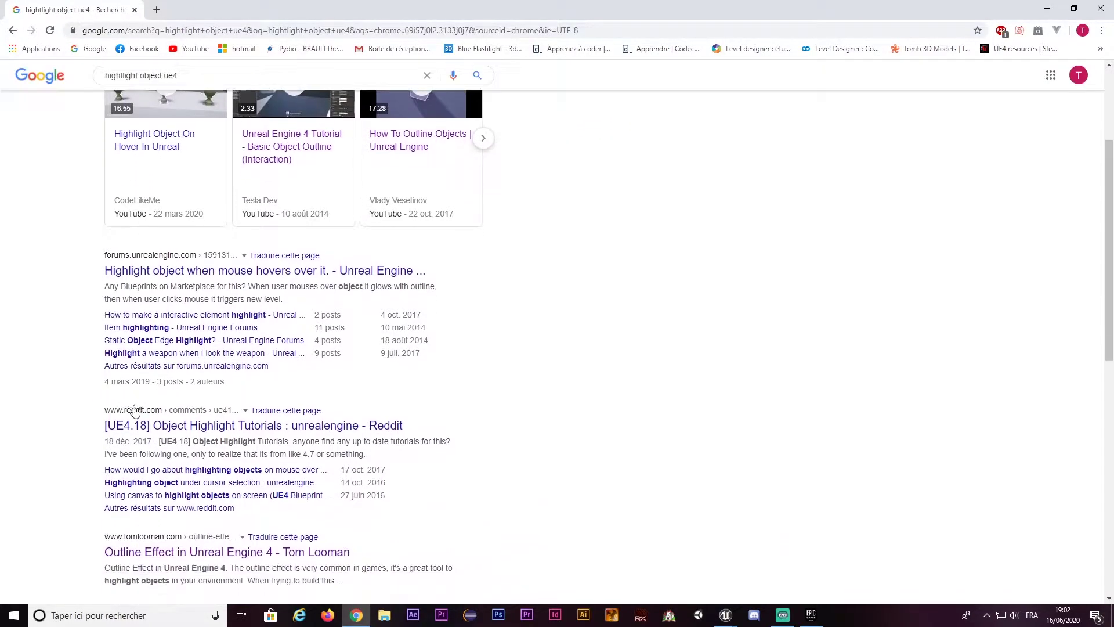
scroll(116, 413, "down", 2)
- Open the outline effect in Unreal Engine 4 article and skim through it
left_click(229, 441)
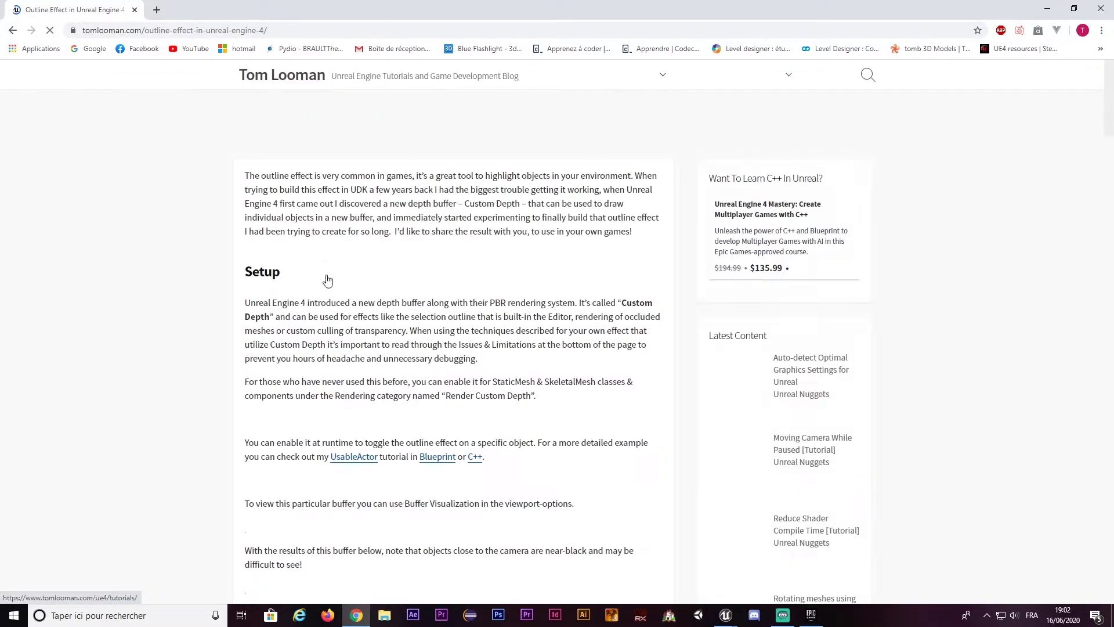
scroll(180, 278, "down", 2)
scroll(178, 277, "down", 5)
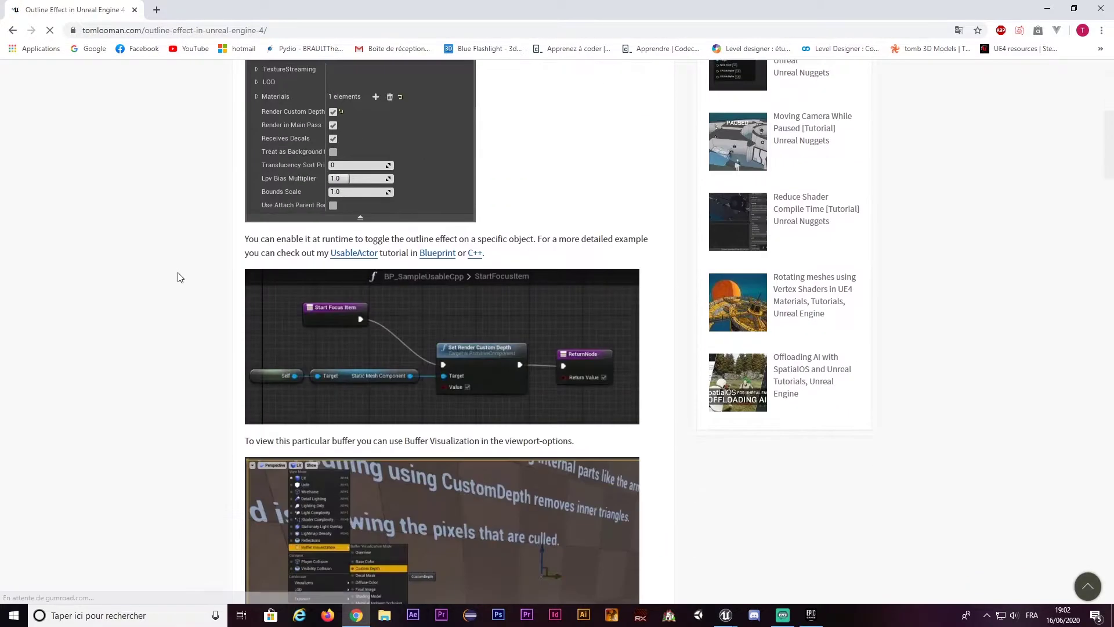
scroll(177, 277, "up", 5)
scroll(254, 323, "down", 4)
scroll(254, 324, "down", 5)
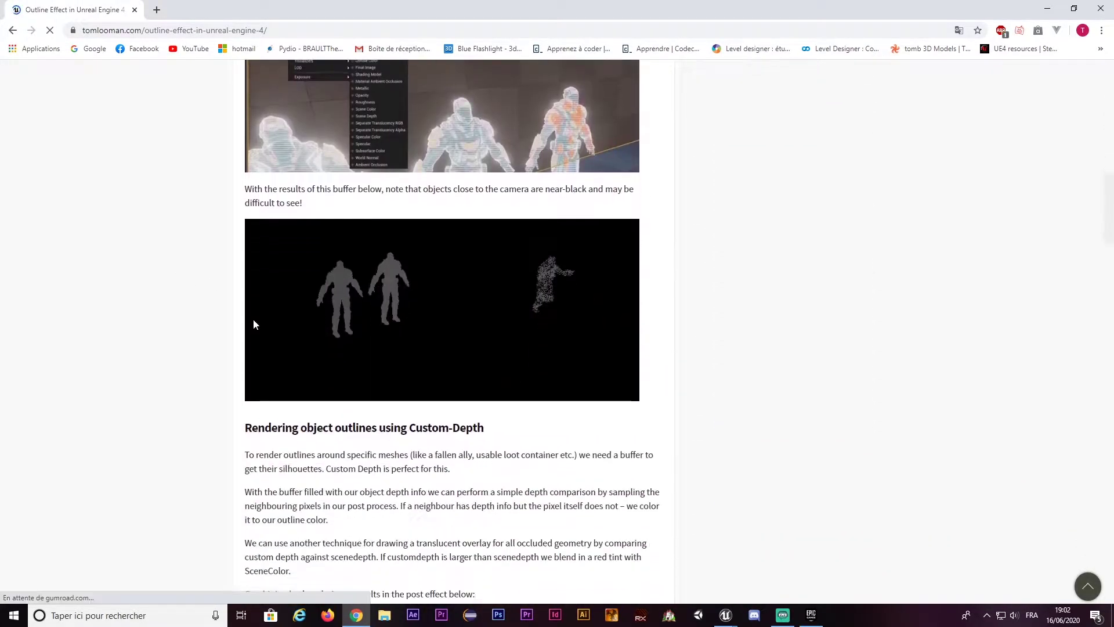
scroll(254, 324, "down", 5)
scroll(253, 323, "down", 10)
scroll(253, 324, "down", 8)
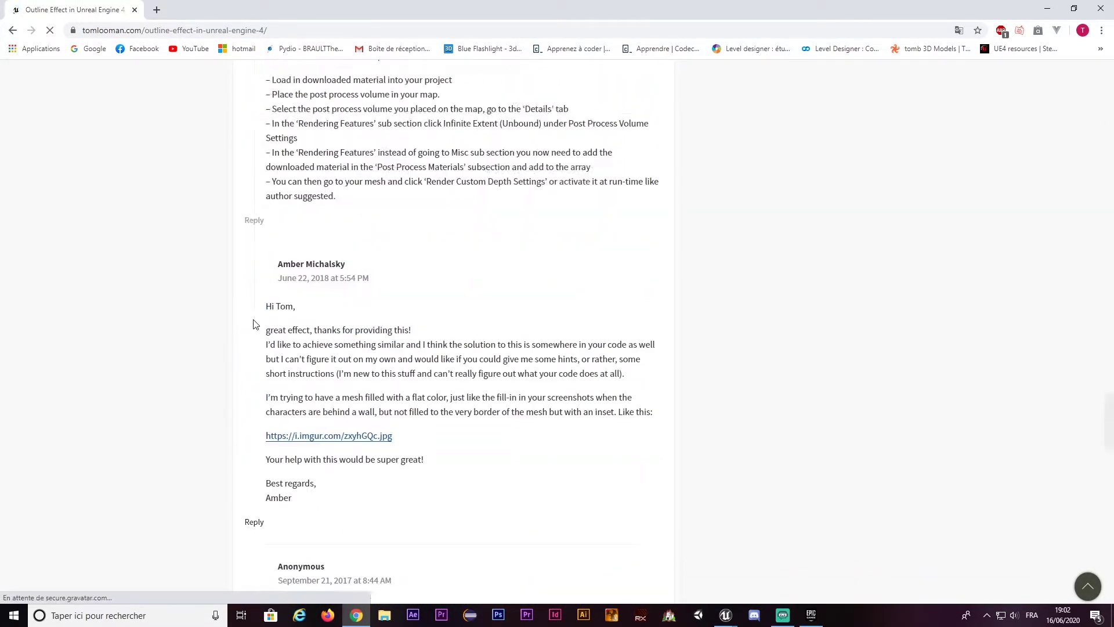
scroll(254, 324, "up", 10)
scroll(254, 324, "up", 10)
scroll(254, 323, "up", 5)
- Open the michalorzelek outline tutorial from the search results in a new tab
key("alt+Left")
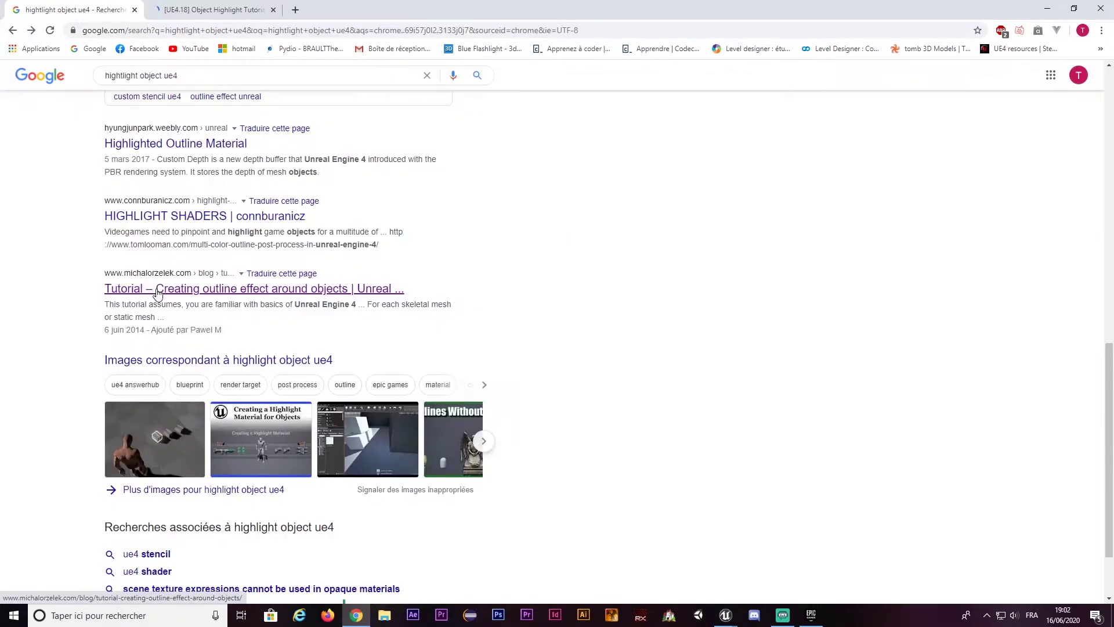
right_click(155, 298)
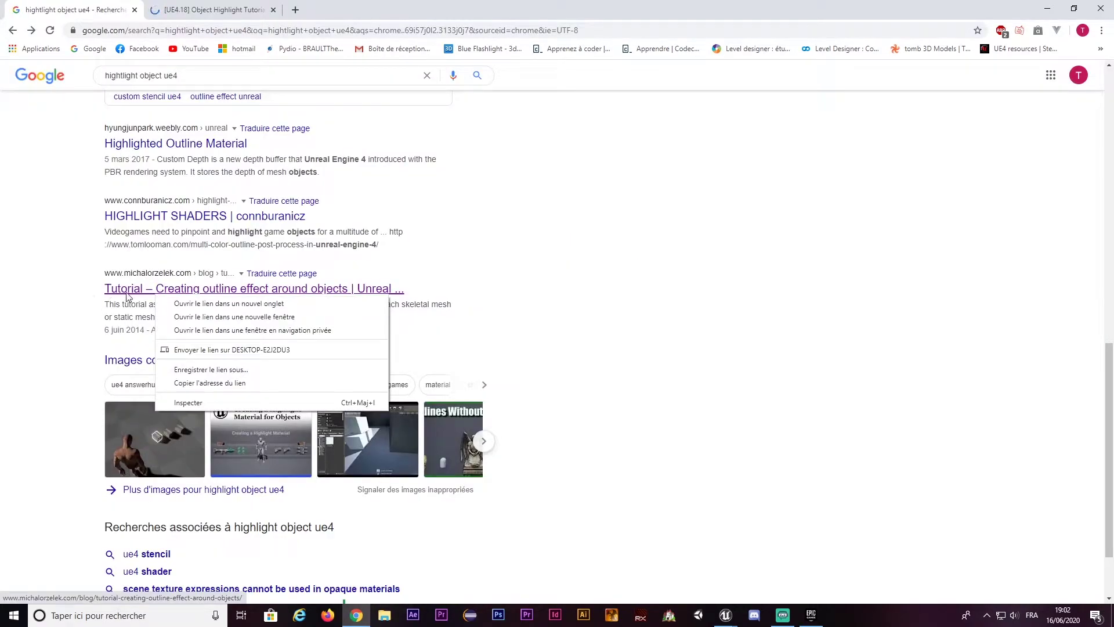
left_click(221, 302)
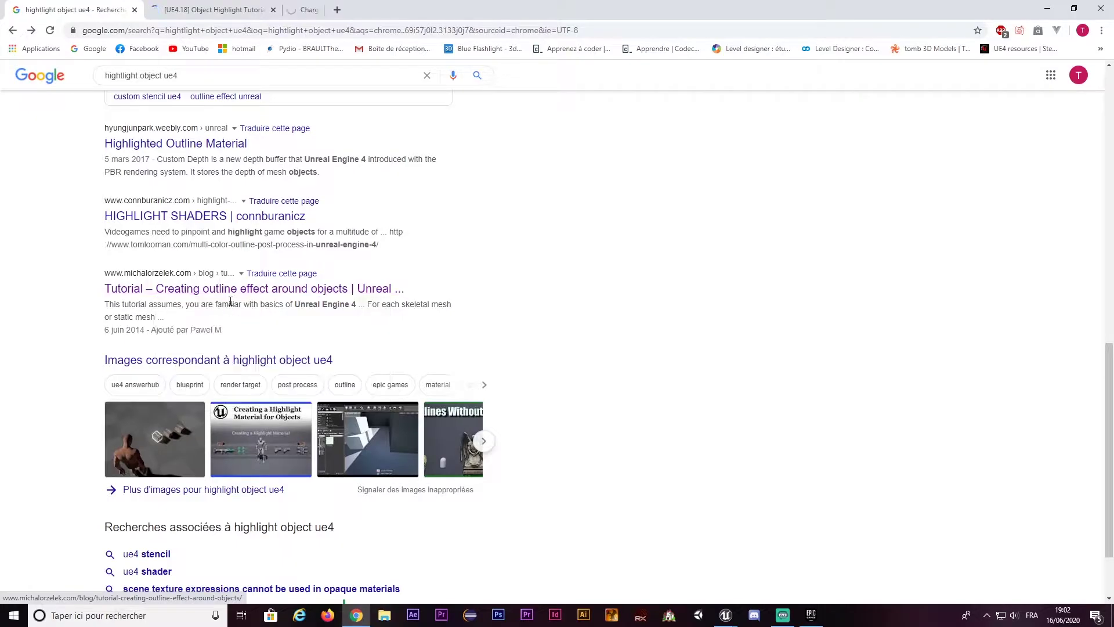
left_click(284, 12)
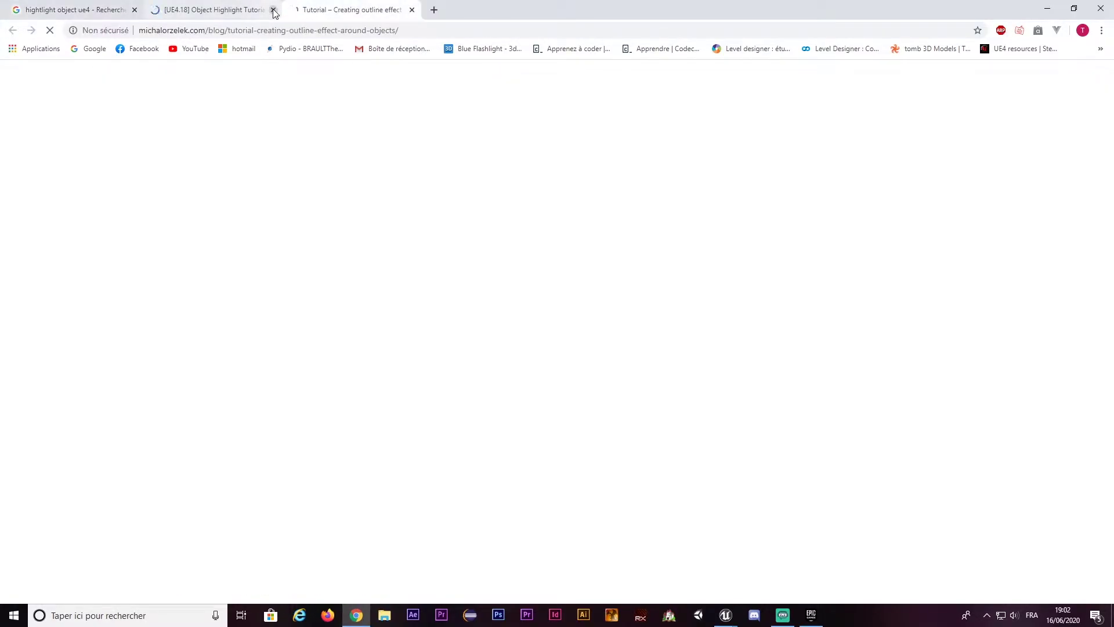
- Close the object highlight tab and read through the outline-effect tutorial
left_click(273, 9)
scroll(308, 204, "down", 1)
scroll(309, 205, "down", 3)
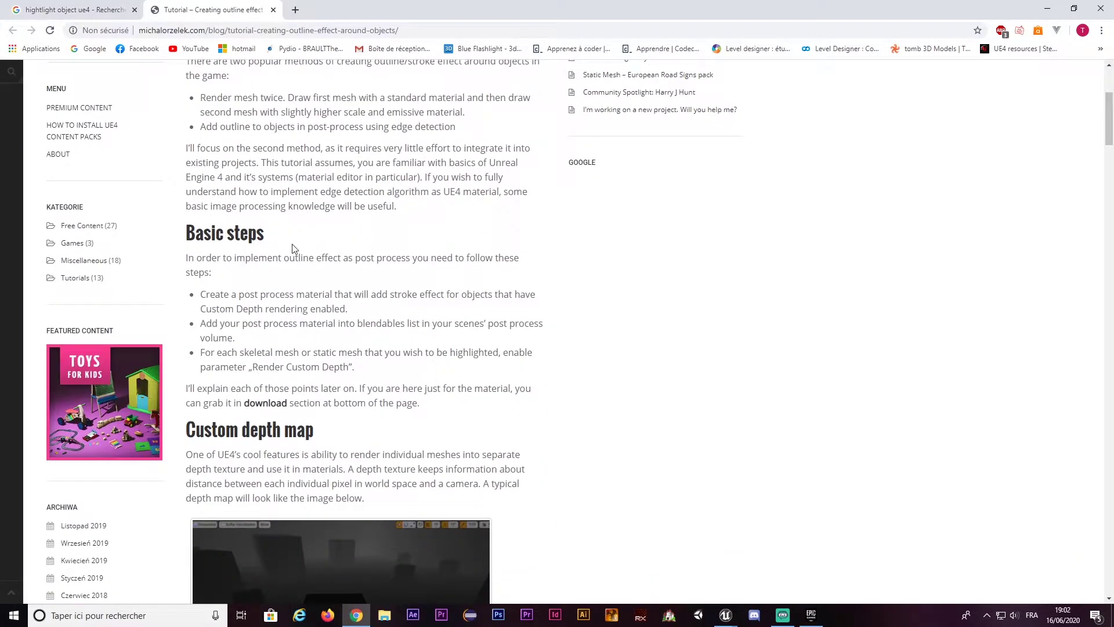
scroll(293, 249, "down", 1)
scroll(316, 347, "down", 3)
scroll(317, 347, "down", 4)
scroll(316, 347, "down", 3)
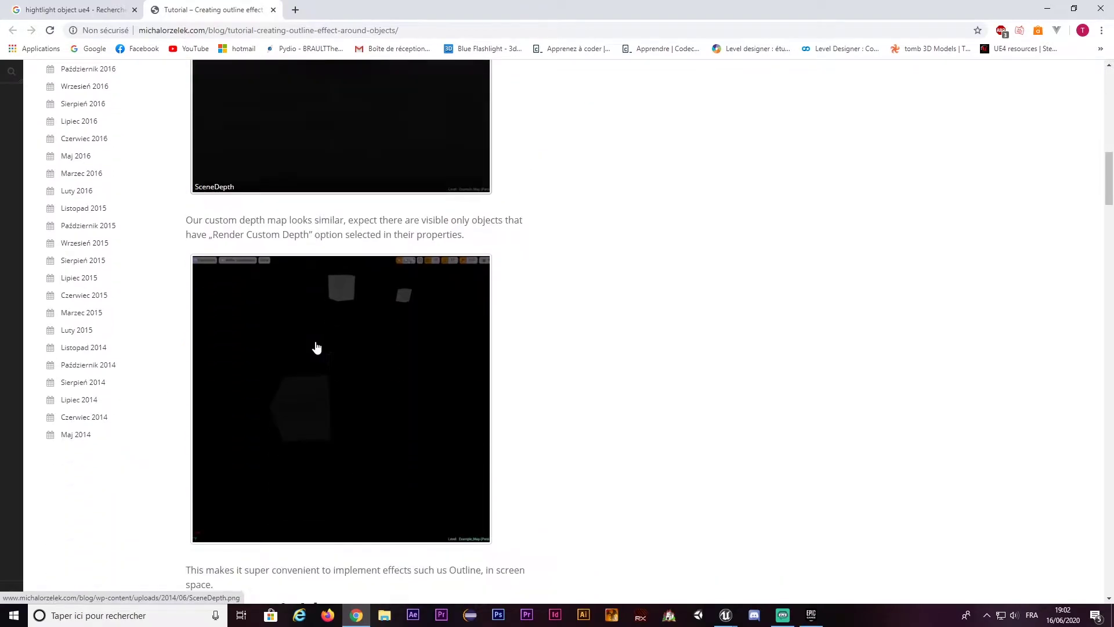
scroll(316, 347, "down", 2)
scroll(316, 343, "down", 3)
scroll(548, 269, "up", 3)
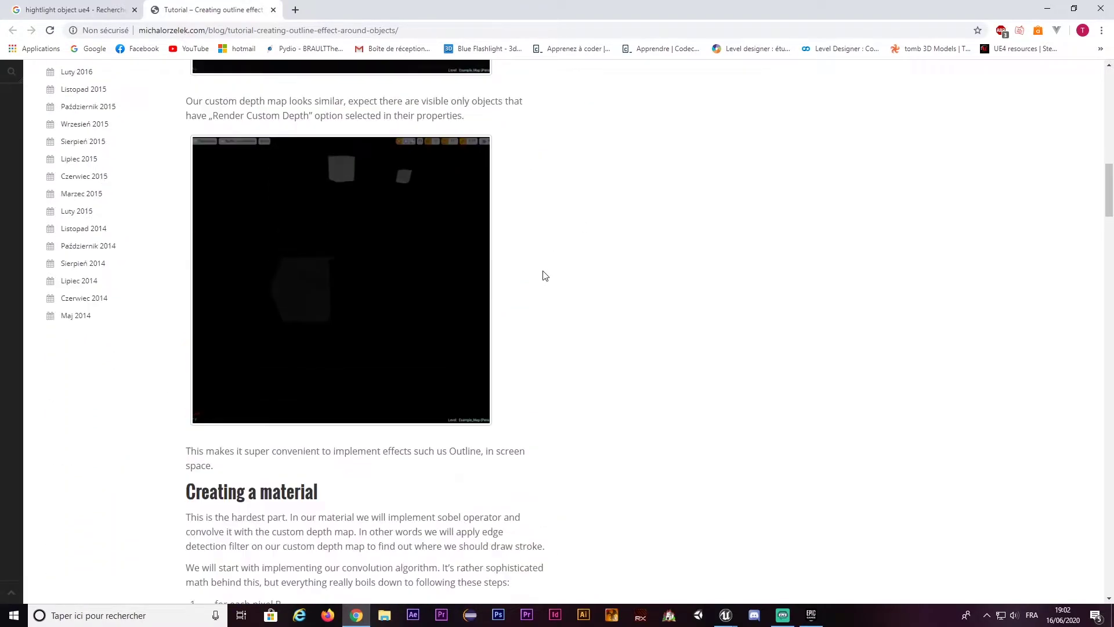
scroll(545, 275, "down", 4)
scroll(543, 274, "down", 4)
scroll(540, 278, "down", 3)
scroll(538, 280, "down", 3)
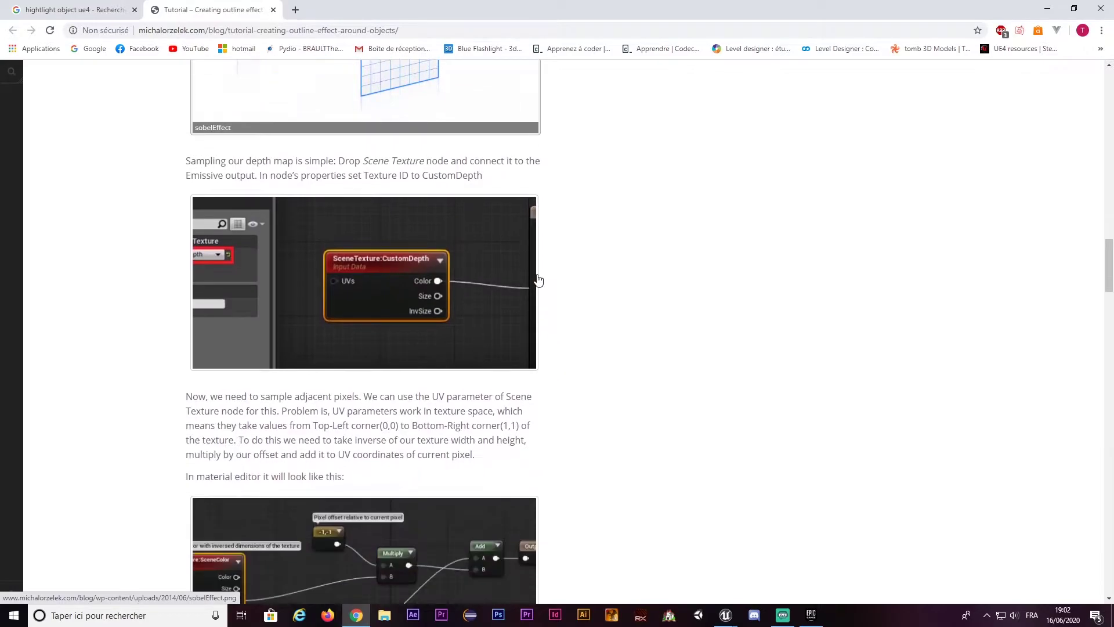
scroll(537, 281, "down", 3)
scroll(530, 280, "down", 4)
scroll(525, 284, "down", 5)
scroll(520, 288, "down", 3)
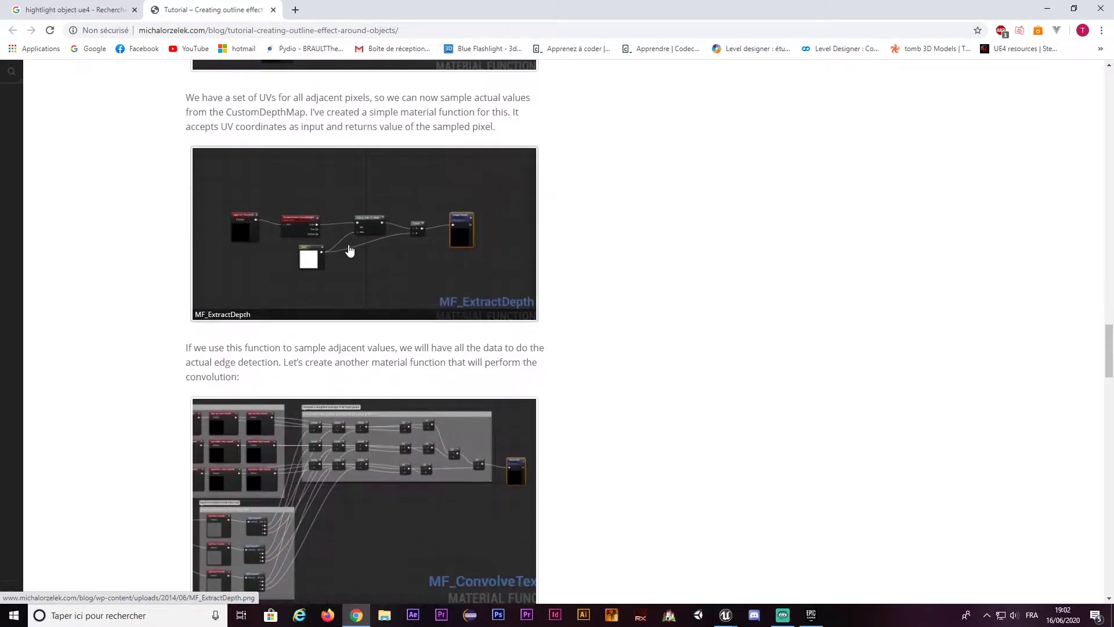
scroll(342, 258, "down", 5)
scroll(331, 265, "down", 5)
scroll(331, 265, "down", 3)
scroll(329, 268, "down", 4)
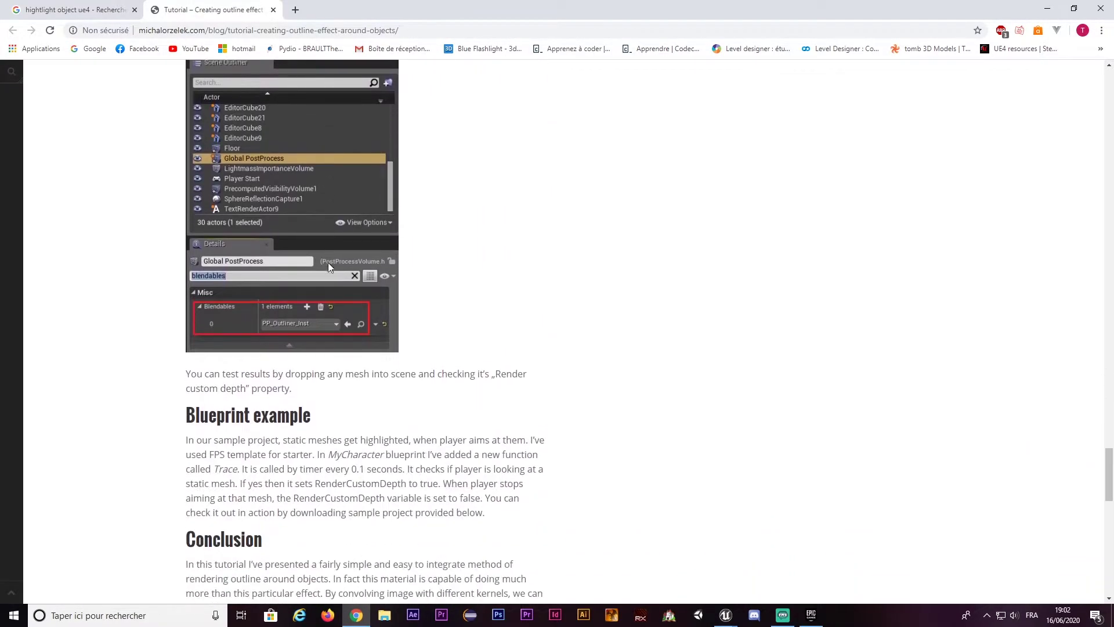
scroll(325, 268, "down", 5)
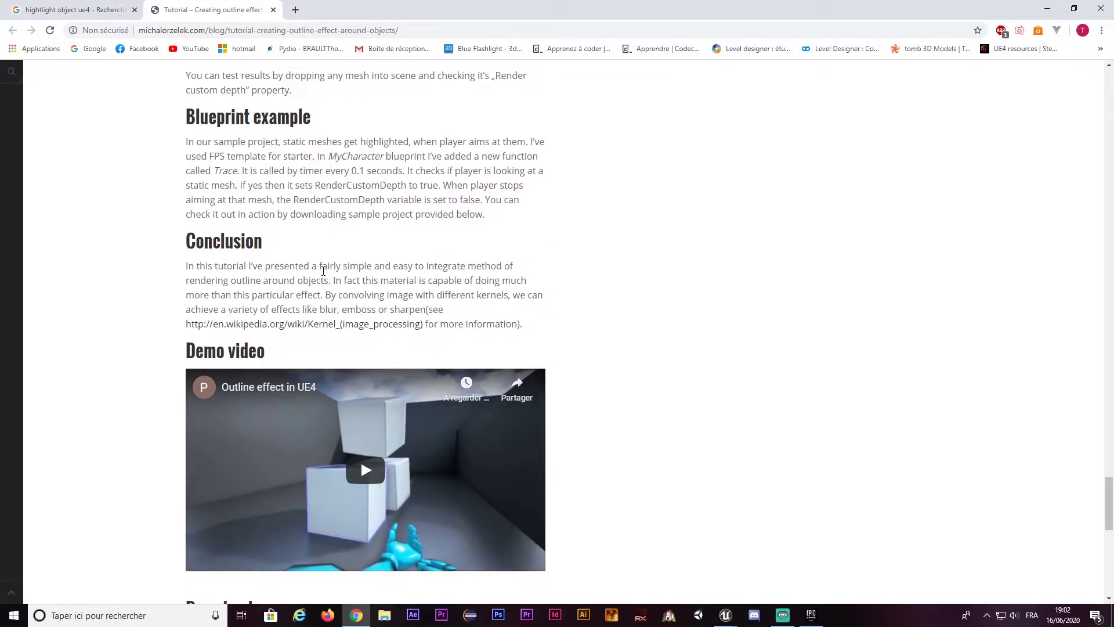
scroll(255, 308, "up", 2)
scroll(238, 249, "up", 4)
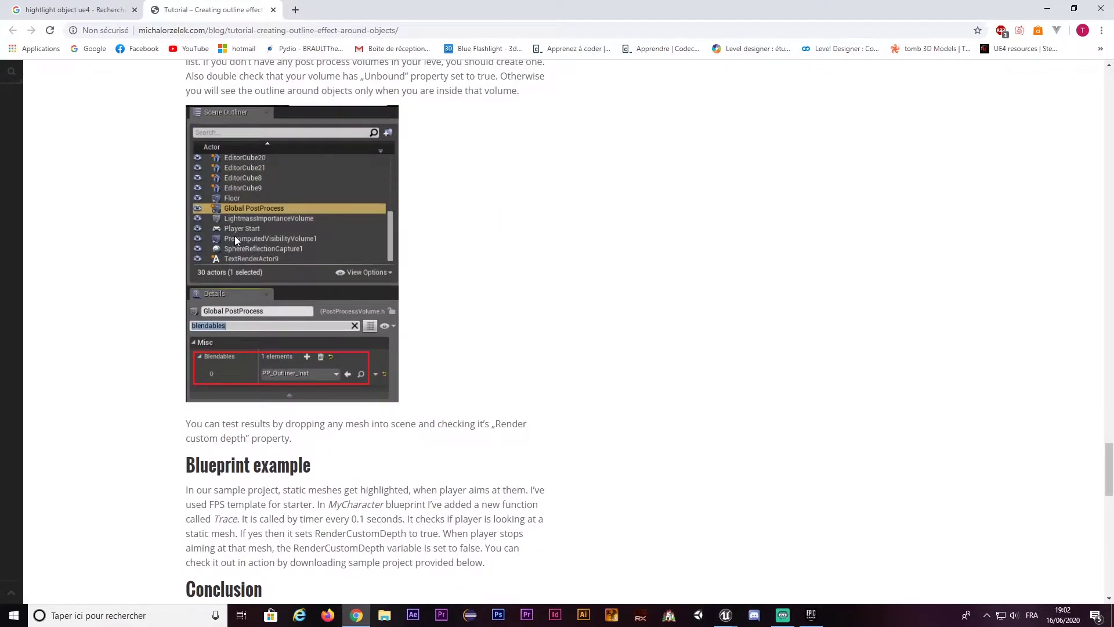
scroll(249, 255, "up", 8)
scroll(278, 273, "up", 7)
scroll(297, 290, "up", 2)
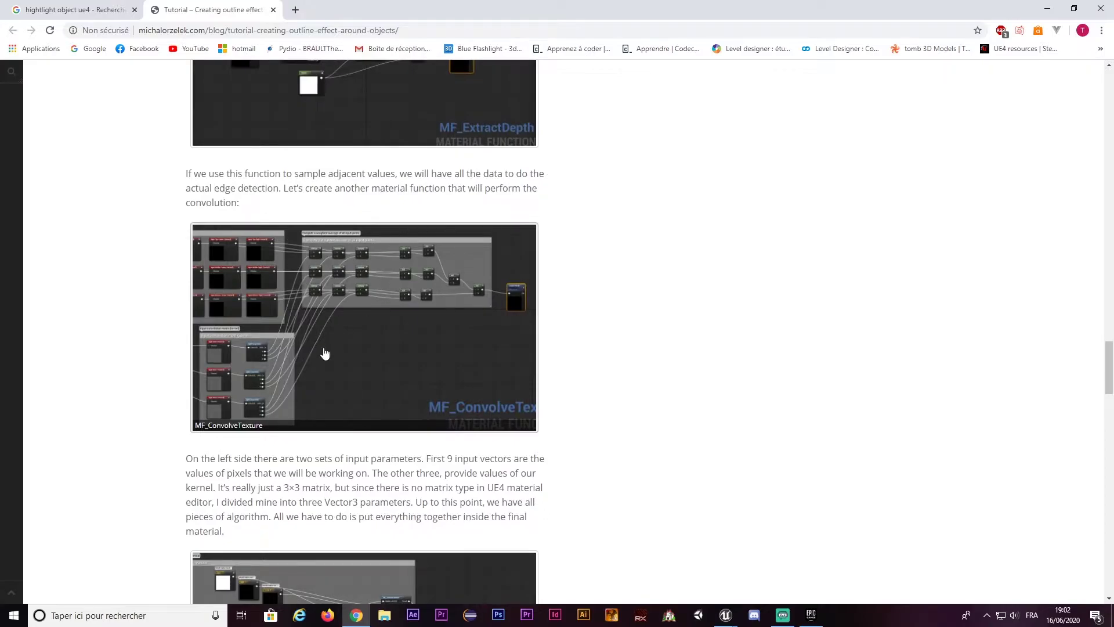
scroll(324, 353, "down", 6)
scroll(307, 348, "down", 4)
scroll(286, 344, "down", 10)
scroll(287, 341, "down", 4)
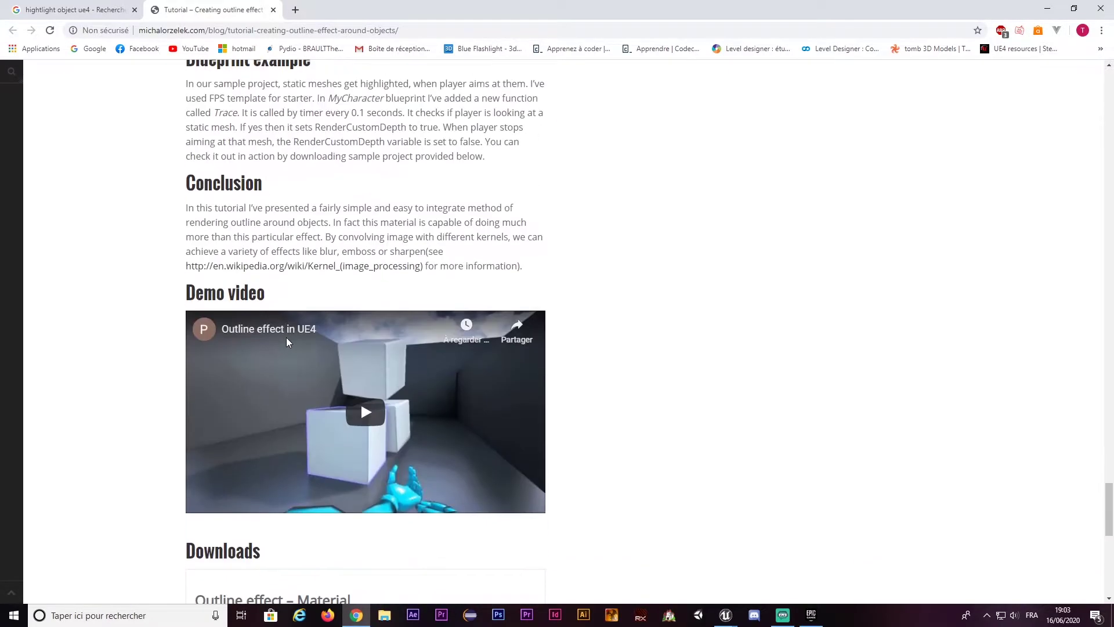
scroll(287, 341, "down", 1)
scroll(308, 232, "down", 3)
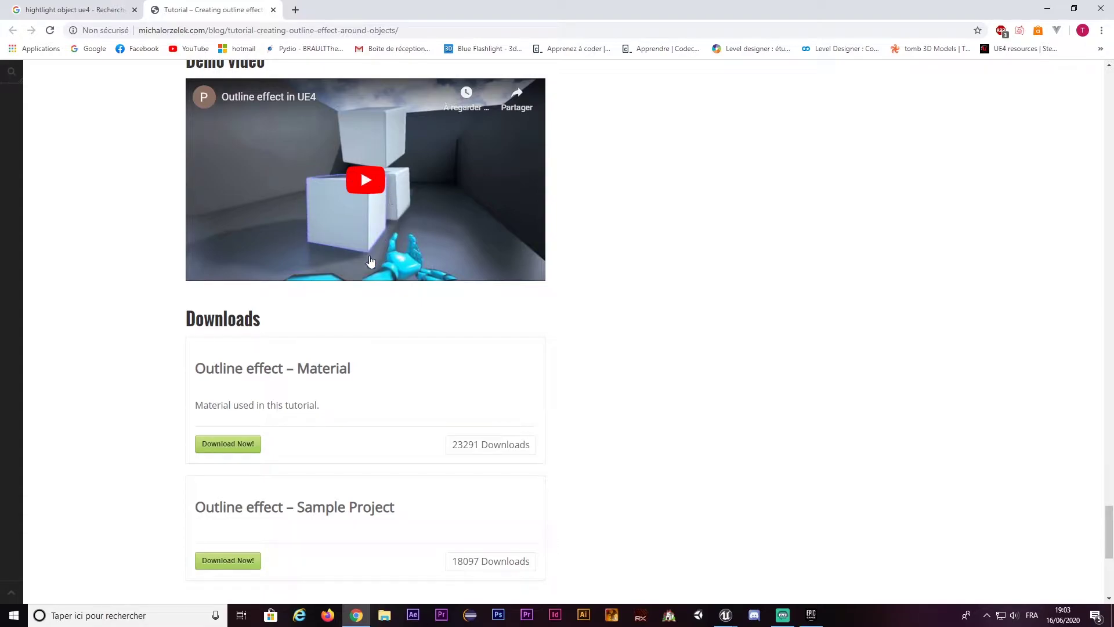
- Highlight the 'Outline effect – Sample Project' title under Downloads, then switch to the Epic Games Launcher
scroll(128, 383, "down", 2)
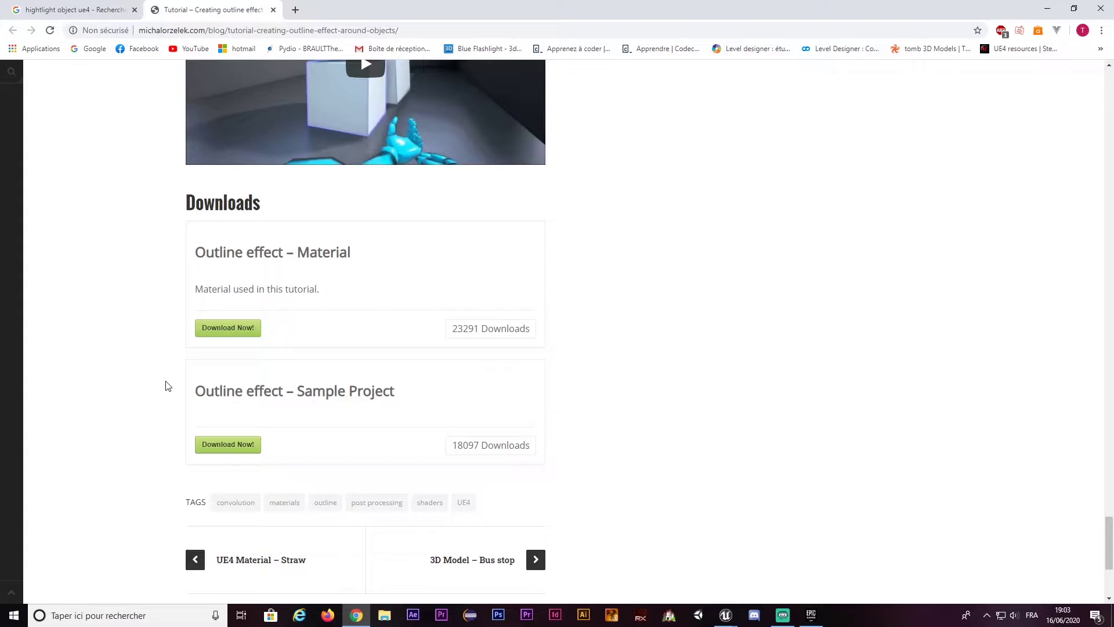
left_click_drag(200, 393, 385, 392)
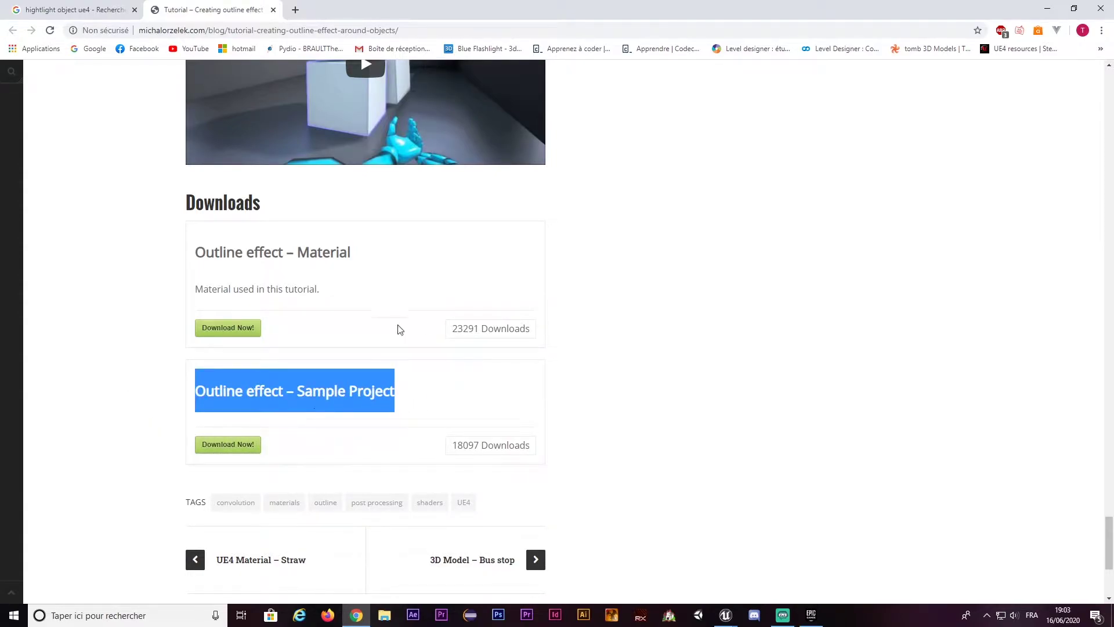
left_click(815, 612)
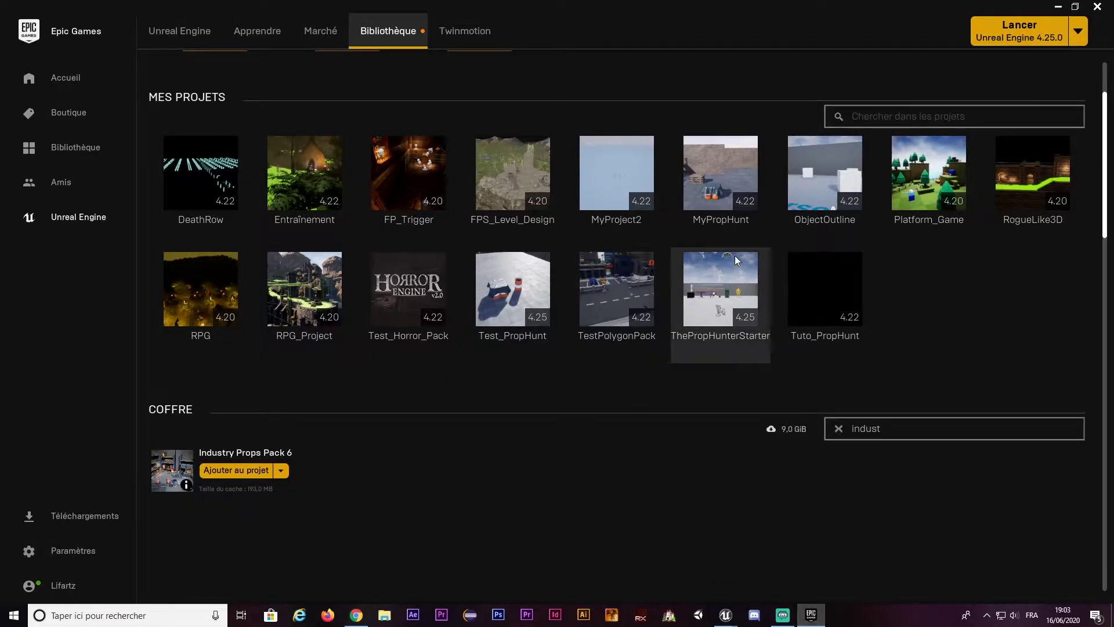
- Launch ObjectOutline, look around Example_Map, browse the Materials folder, then select it
double_click(813, 173)
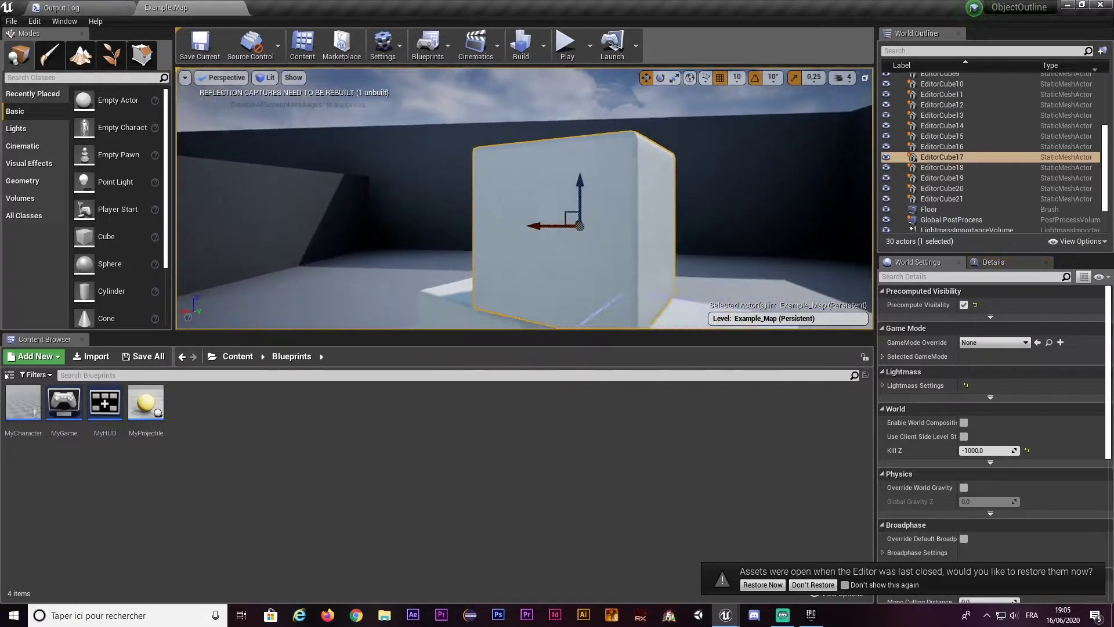
right_click_drag(525, 197, 525, 197)
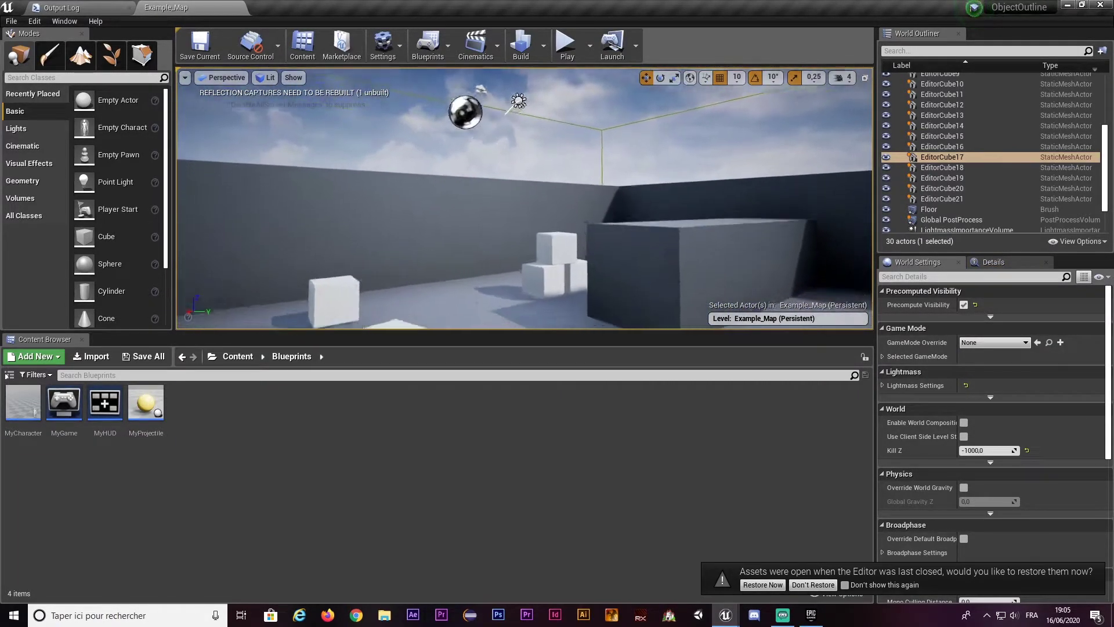
right_click_drag(652, 180, 652, 180)
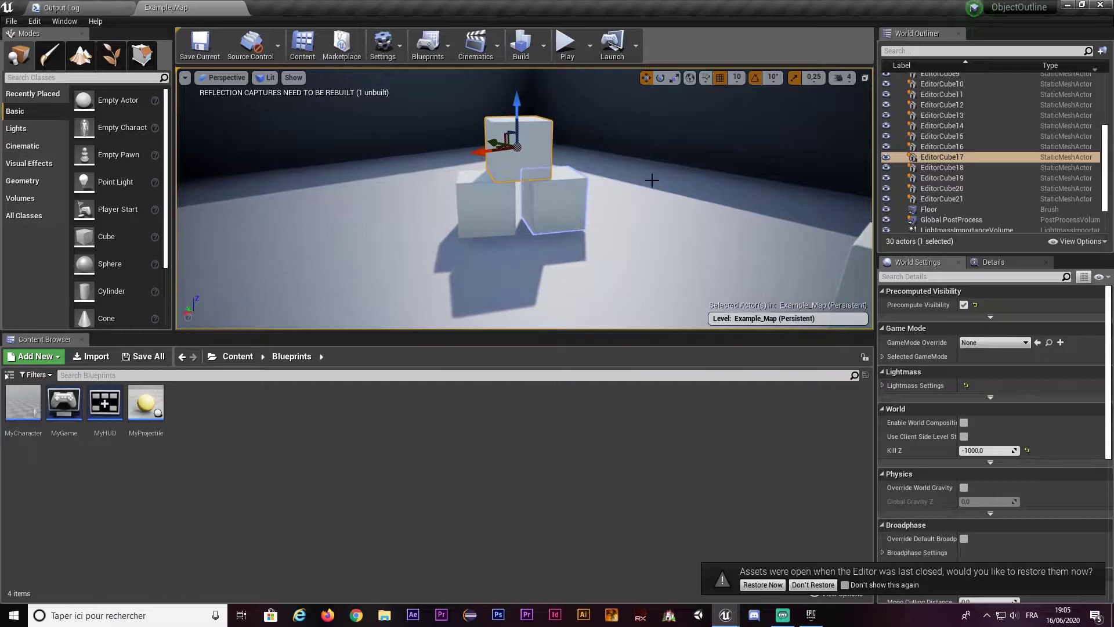
left_click(237, 357)
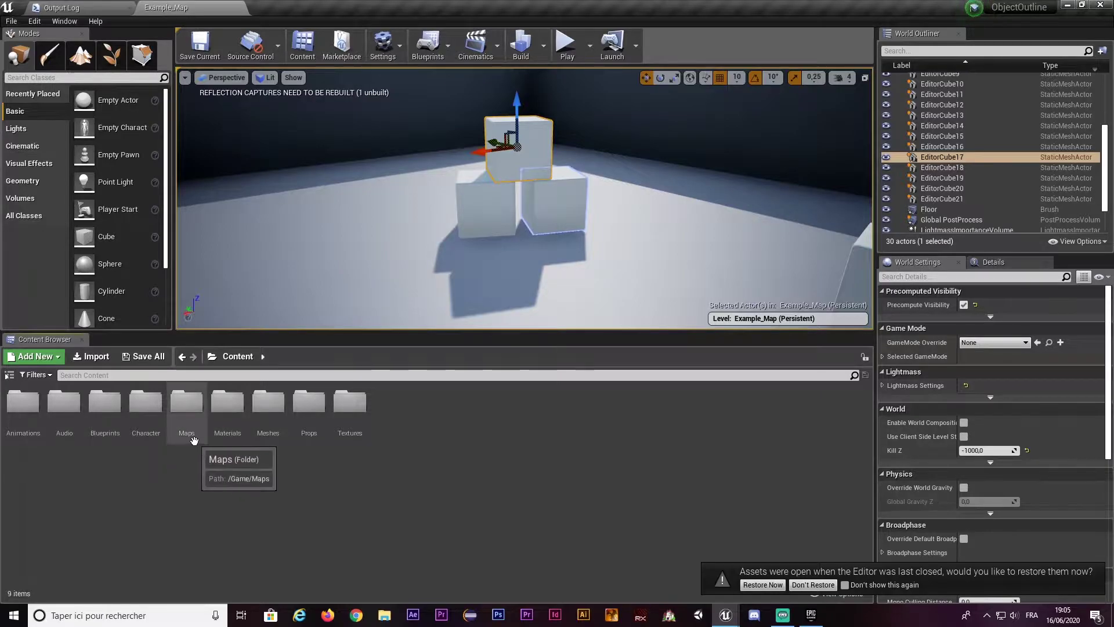
double_click(228, 406)
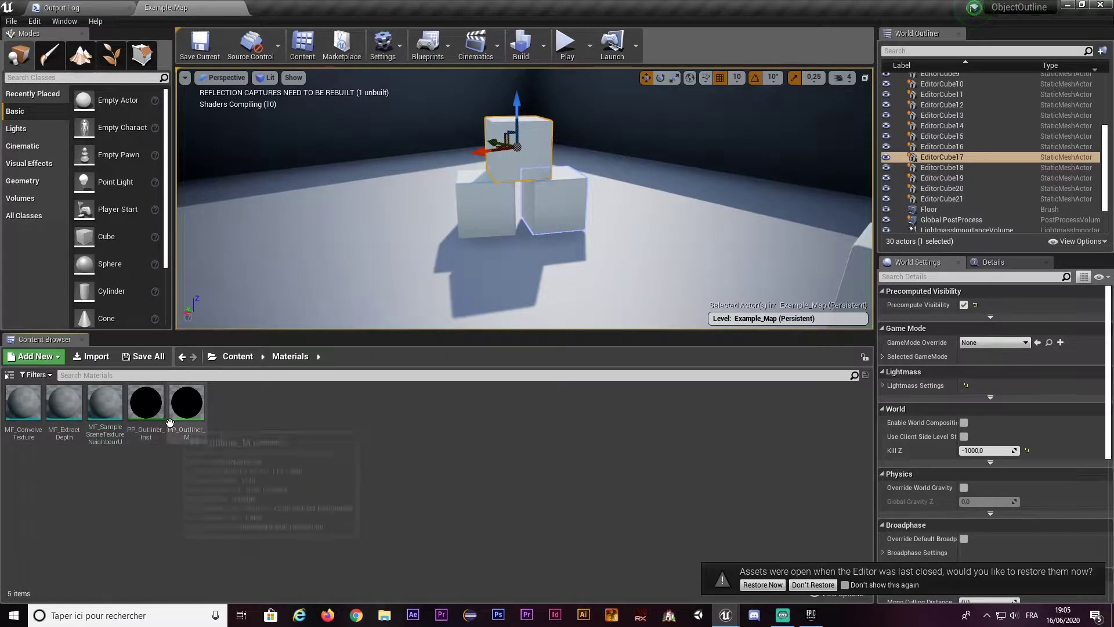
left_click(237, 356)
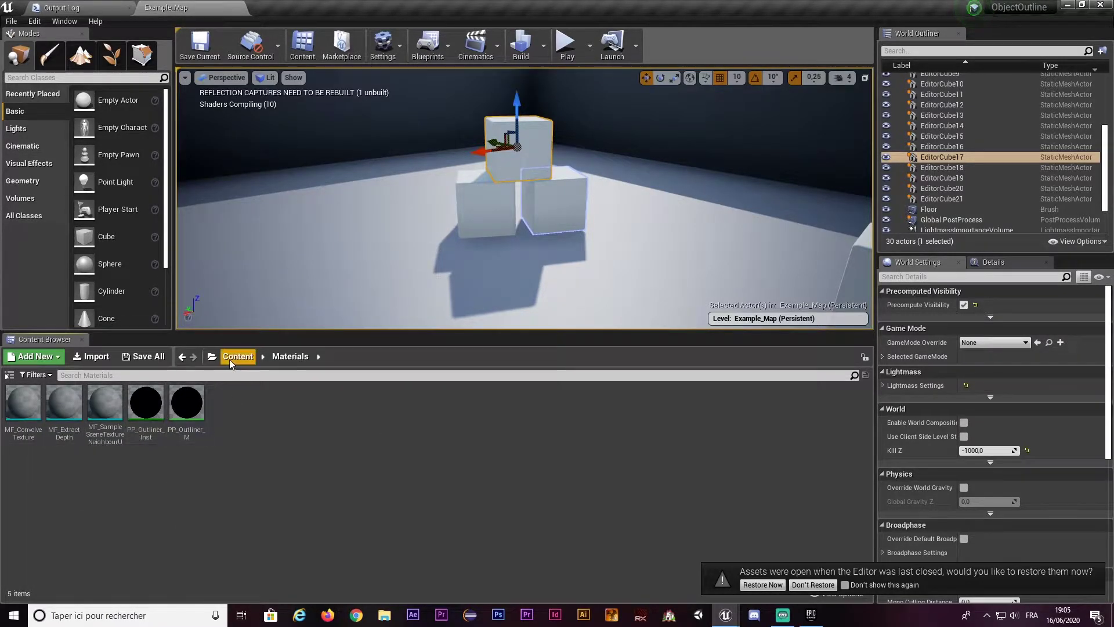
left_click(229, 409)
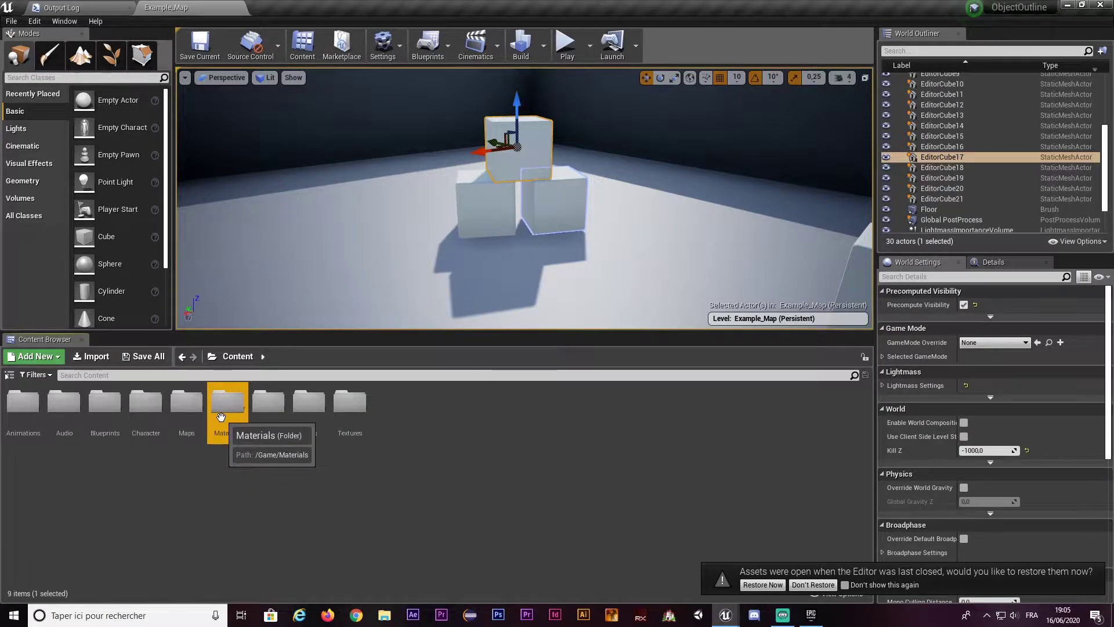
- Migrate the Materials folder to Projet unreal > Tuto_PropHunt > Content
right_click(228, 411)
left_click(250, 333)
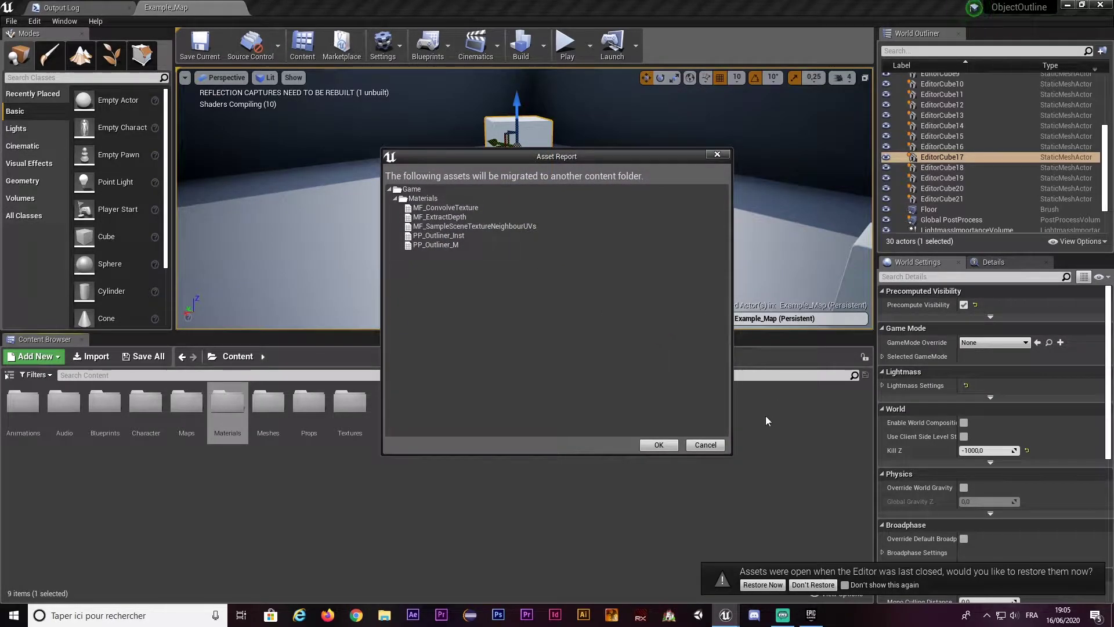
left_click(652, 447)
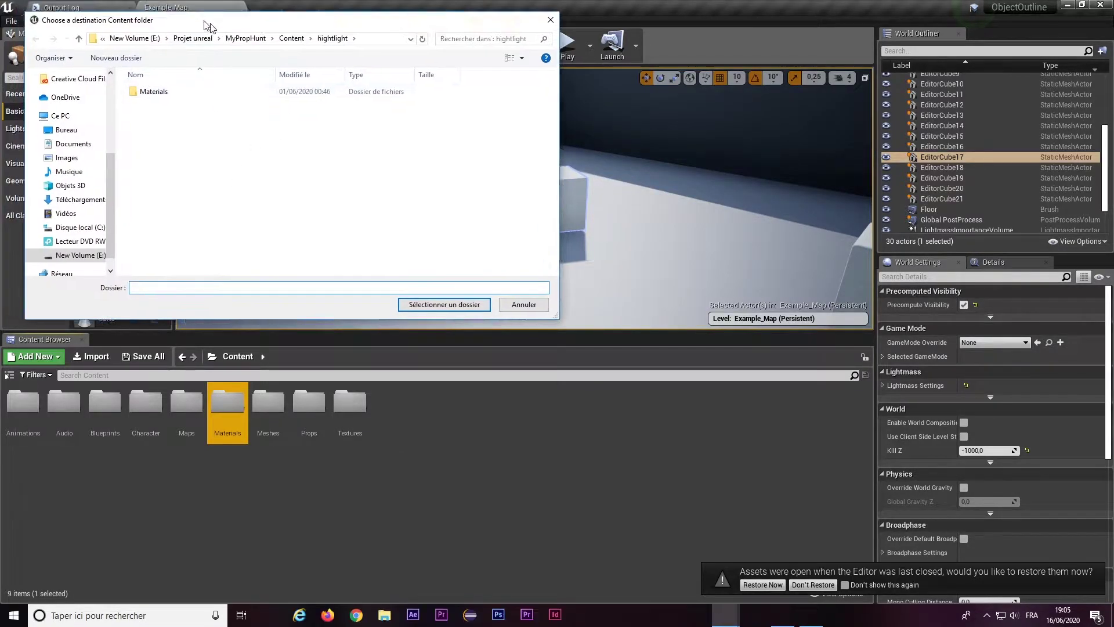
left_click(249, 70)
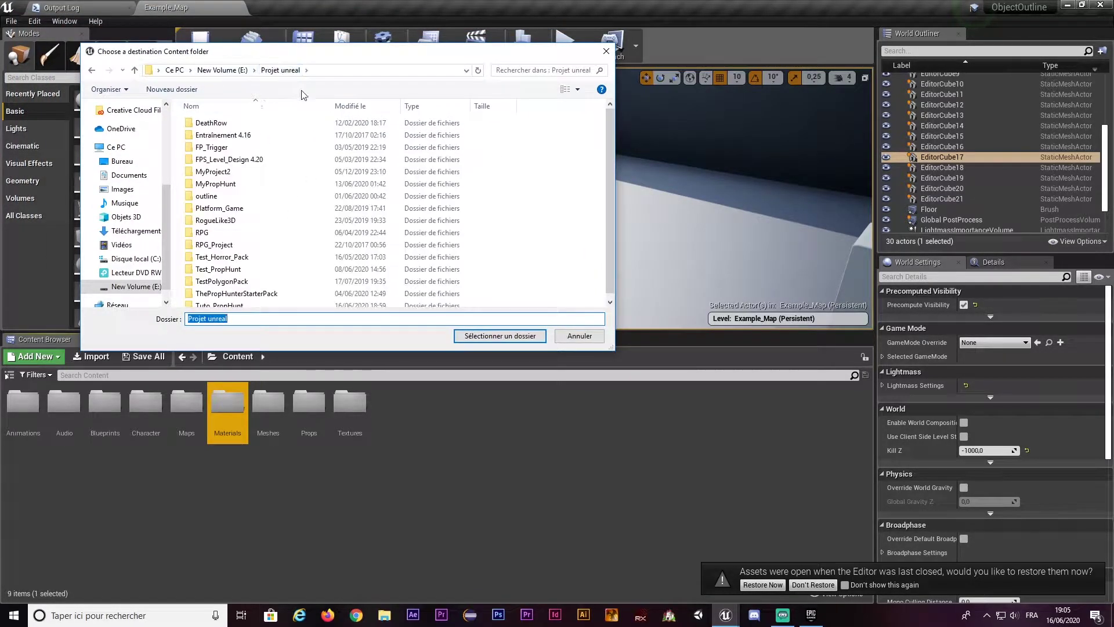
scroll(232, 215, "down", 1)
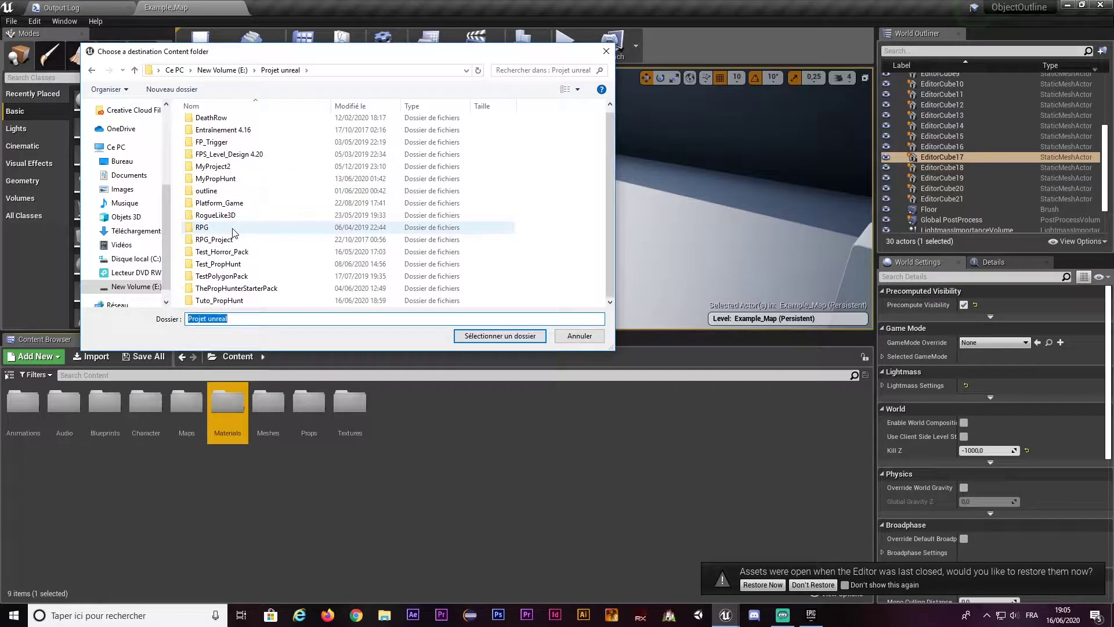
double_click(218, 300)
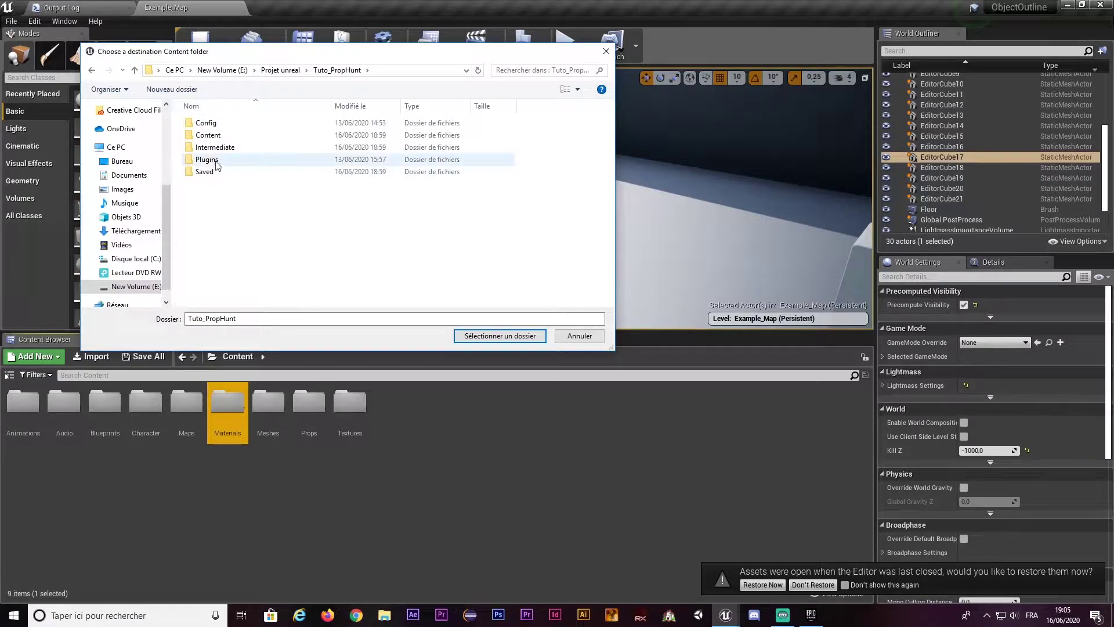
double_click(230, 136)
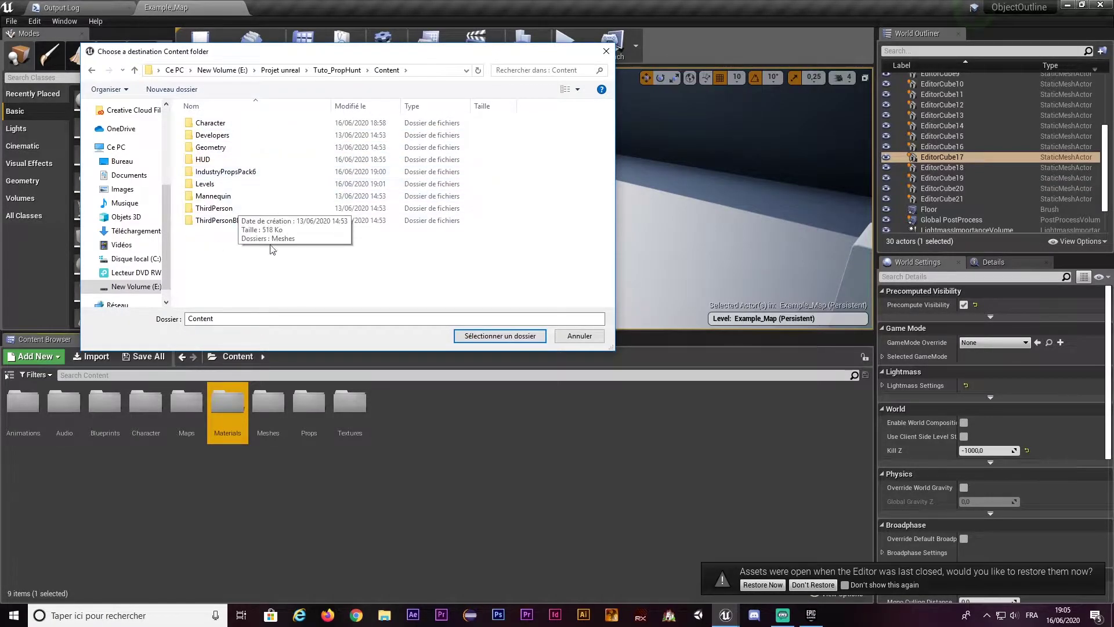
left_click(464, 336)
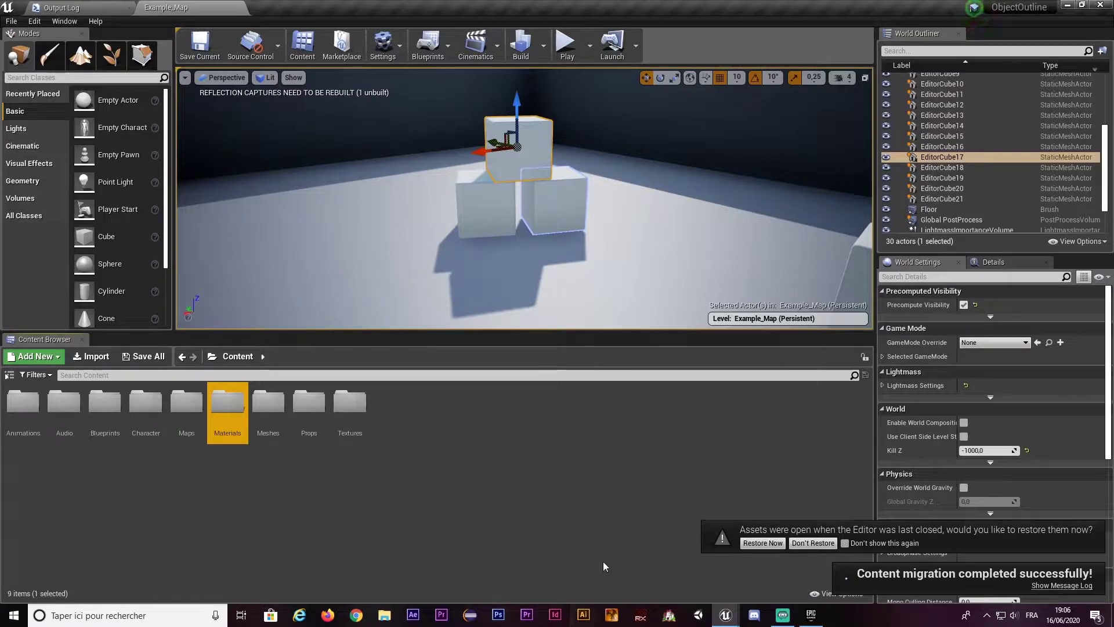
- Close ObjectOutline and check that Tuto_PropHunt's Materials folder shows PP_Outliner_M
left_click(1098, 5)
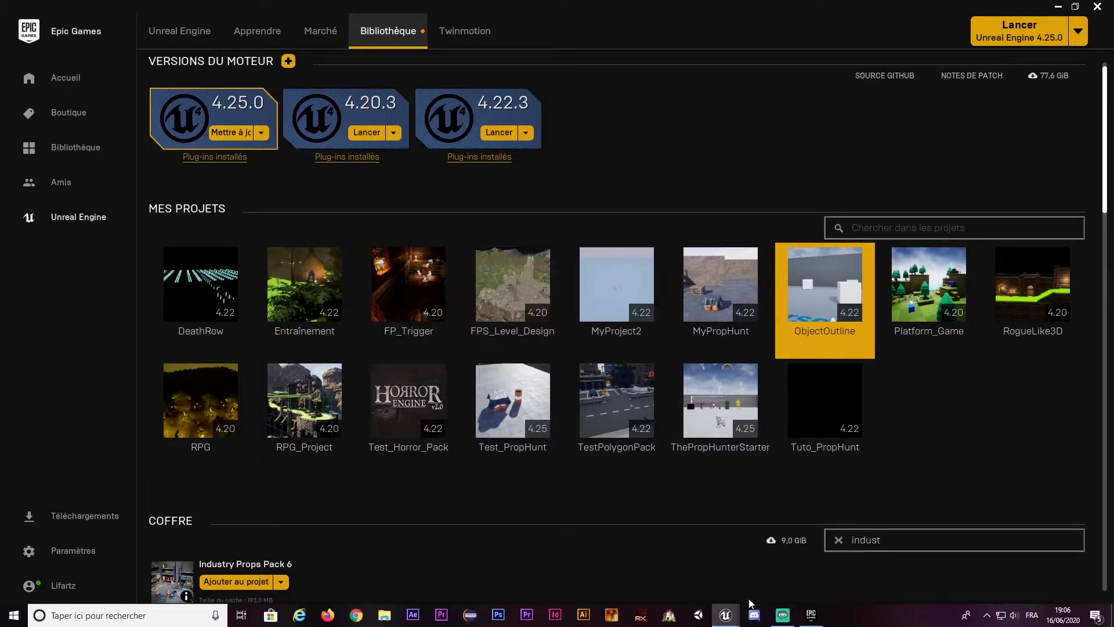
left_click(726, 613)
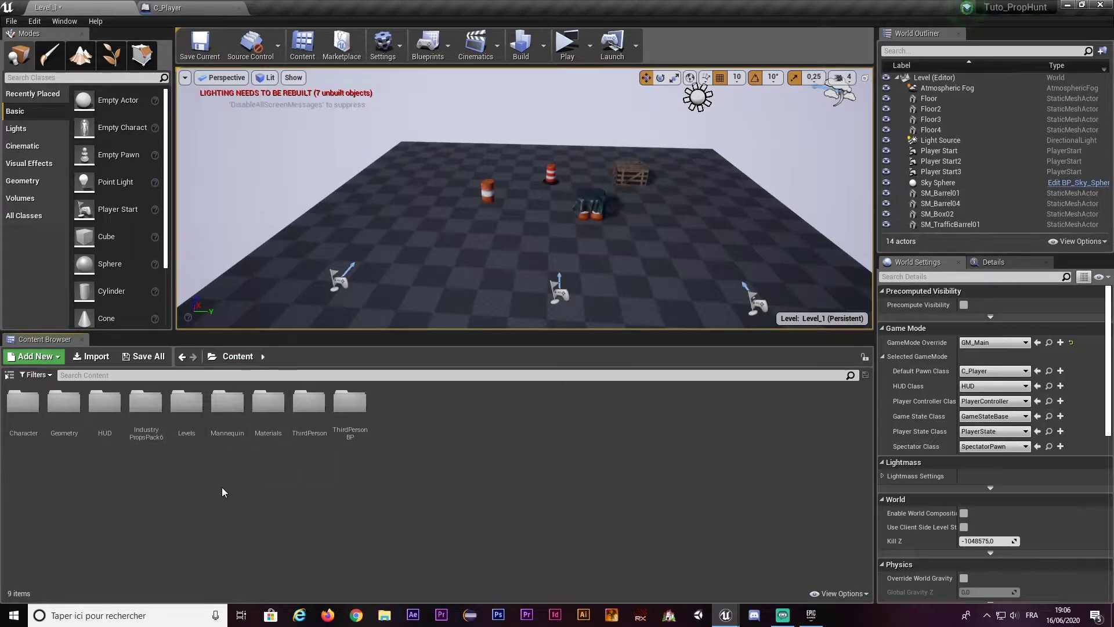
left_click(281, 441)
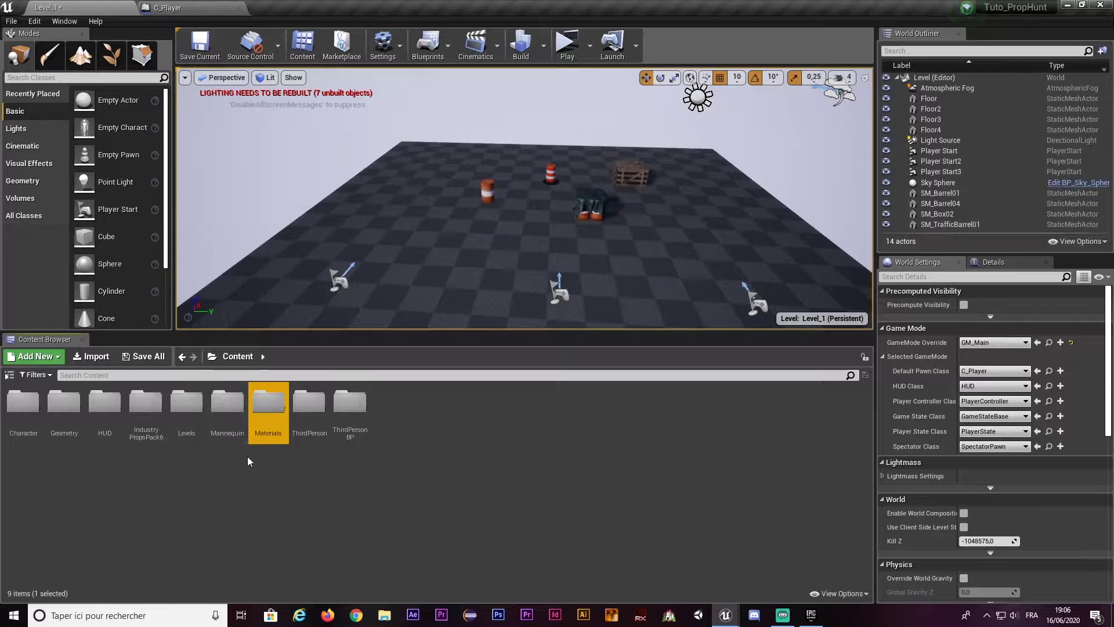
double_click(276, 432)
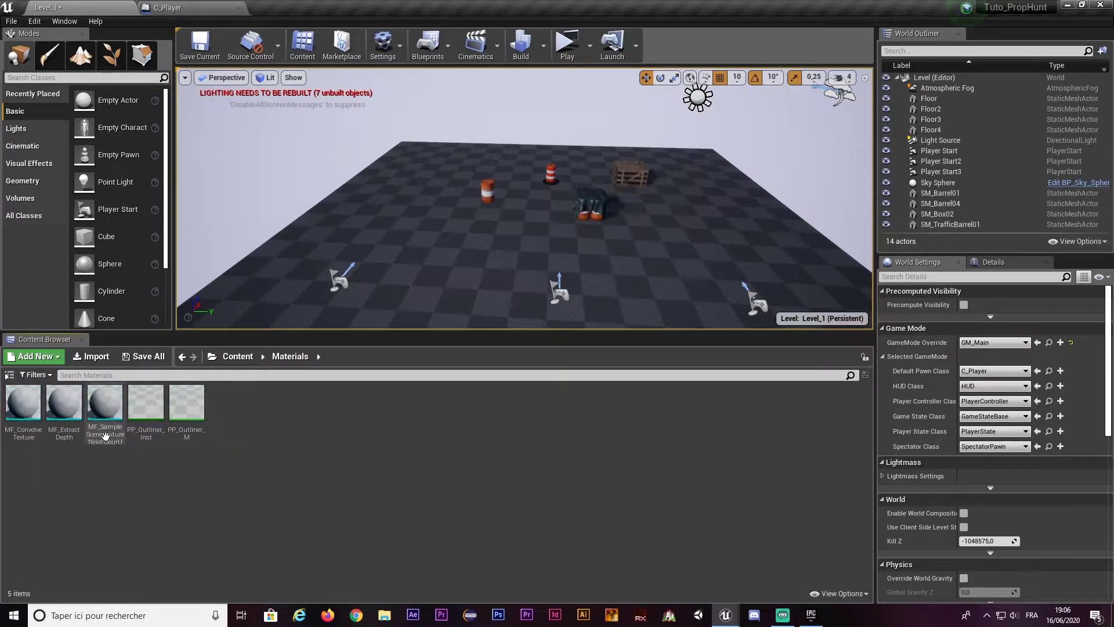
left_click(186, 402)
left_click_drag(512, 248, 512, 273)
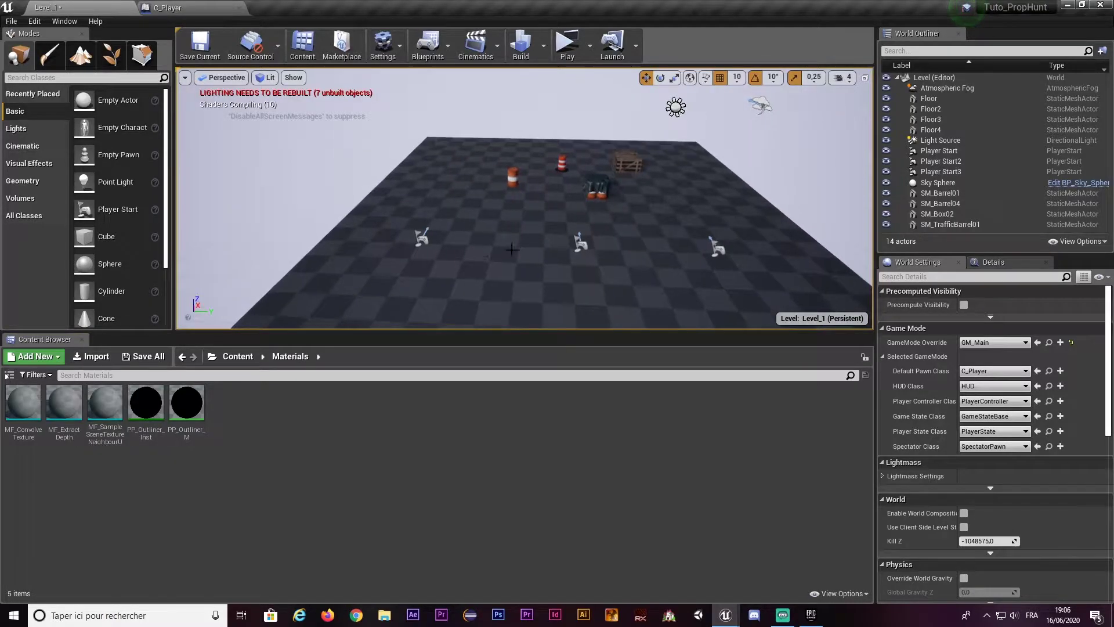
left_click_drag(397, 248, 418, 273)
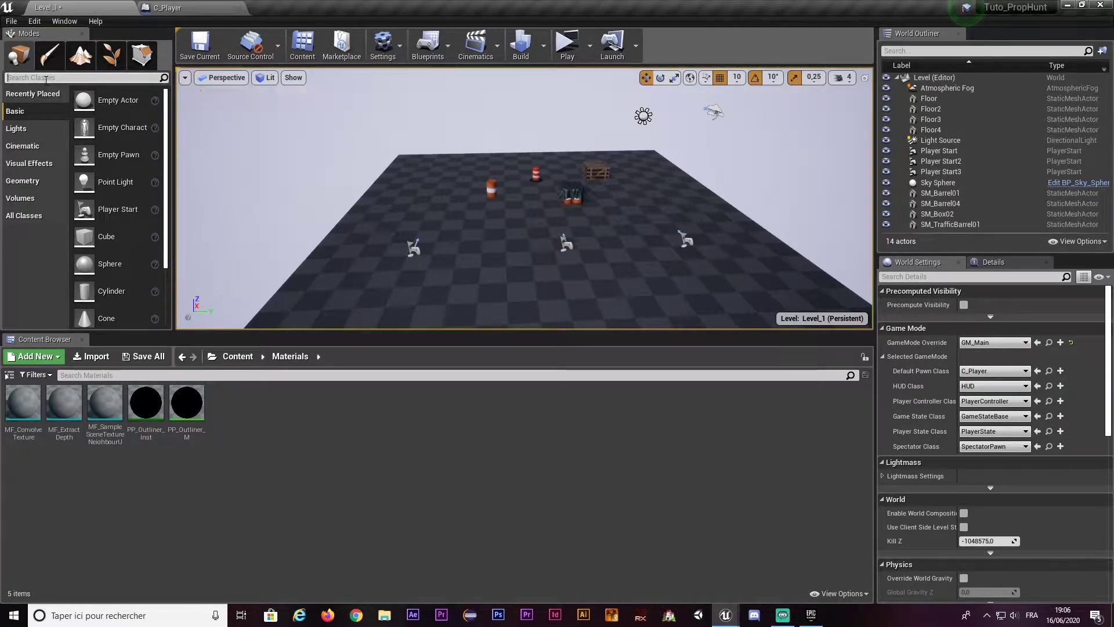
- Search 'post' in Modes, place a Post Process Volume in Level_1, and select it in the World Outliner
type("post")
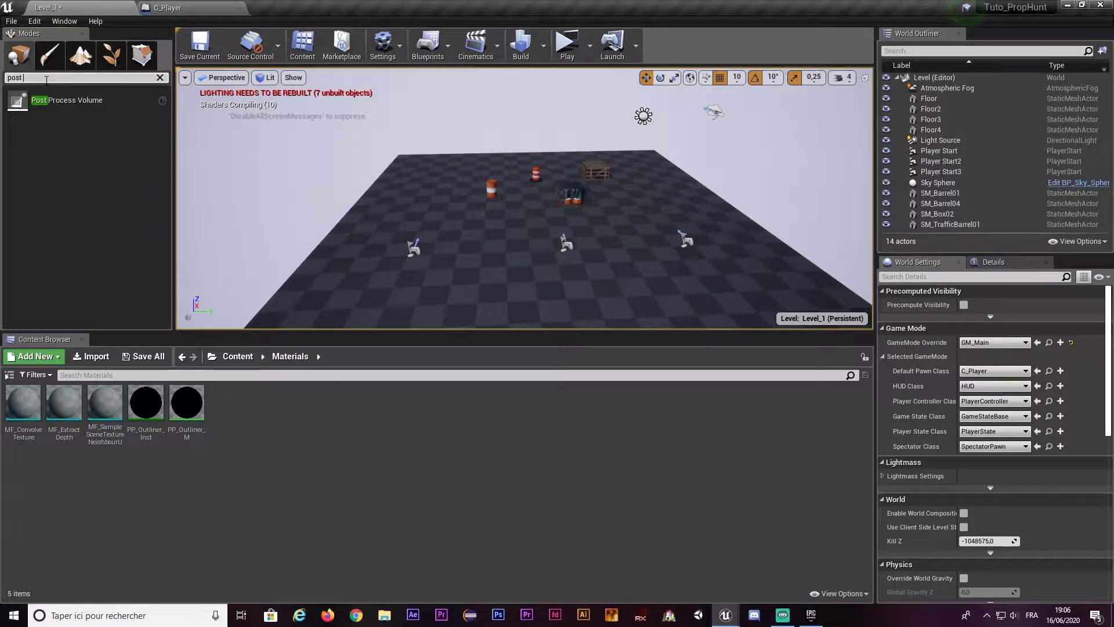
mouse_move(58, 100)
left_mouse_down()
mouse_move(406, 223)
mouse_move(411, 202)
left_mouse_up()
right_click_drag(410, 201, 522, 232)
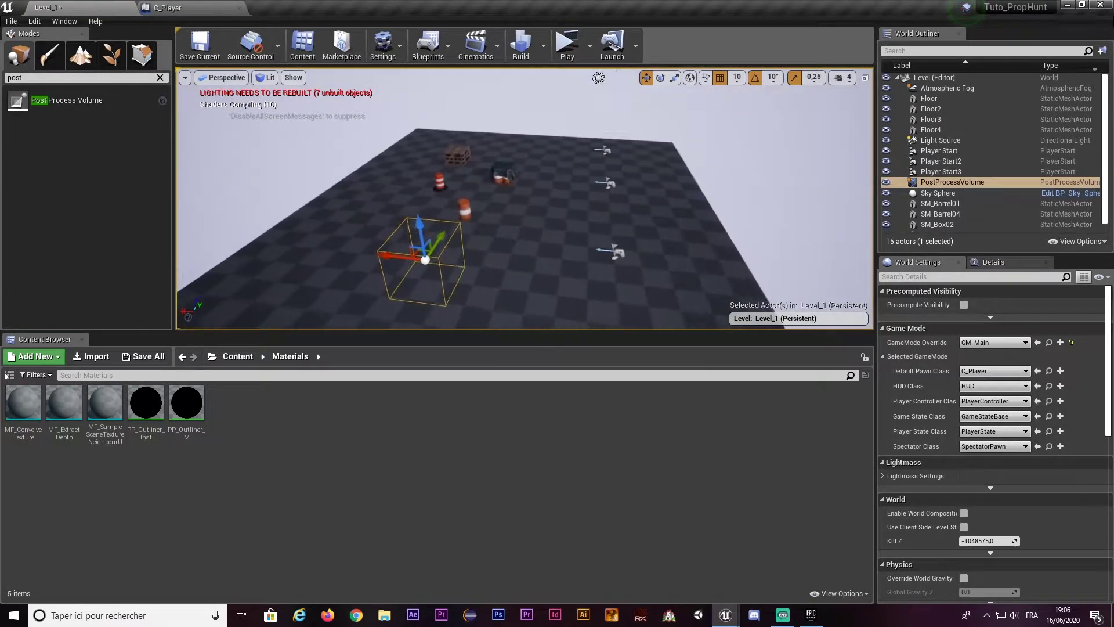
scroll(948, 403, "down", 3)
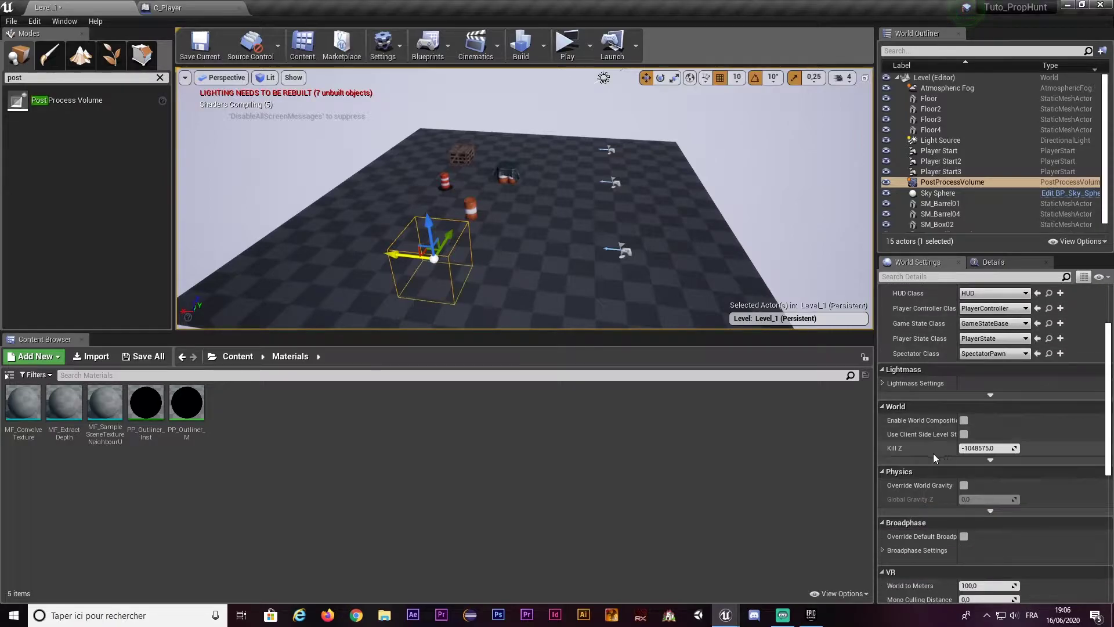
scroll(932, 454, "down", 2)
scroll(944, 412, "up", 3)
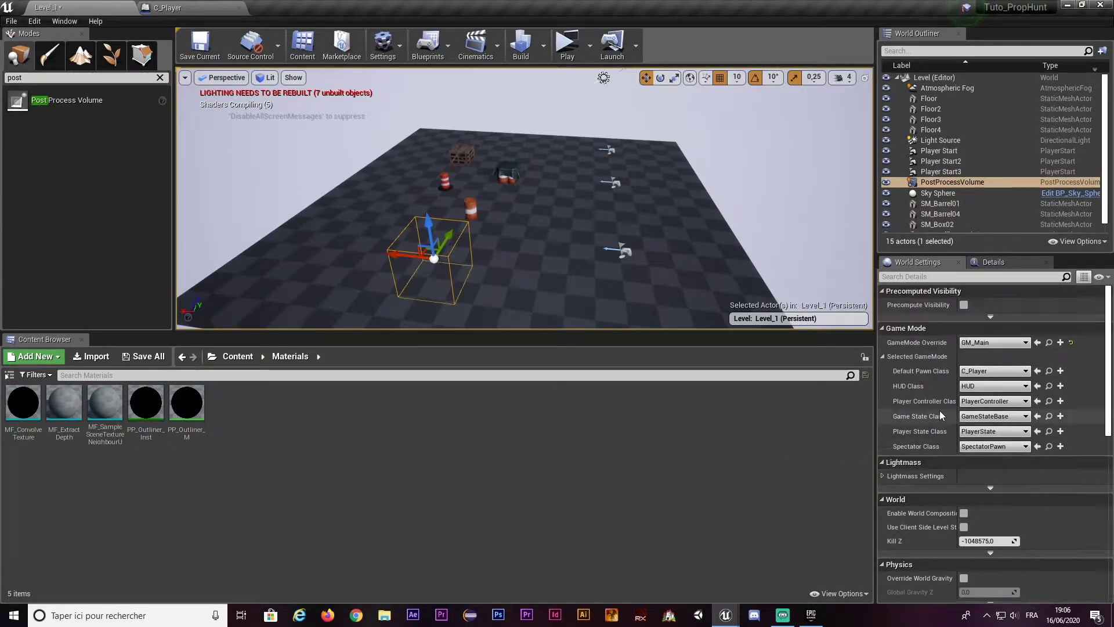
scroll(934, 400, "down", 3)
scroll(930, 392, "down", 3)
scroll(929, 392, "down", 2)
scroll(930, 392, "down", 2)
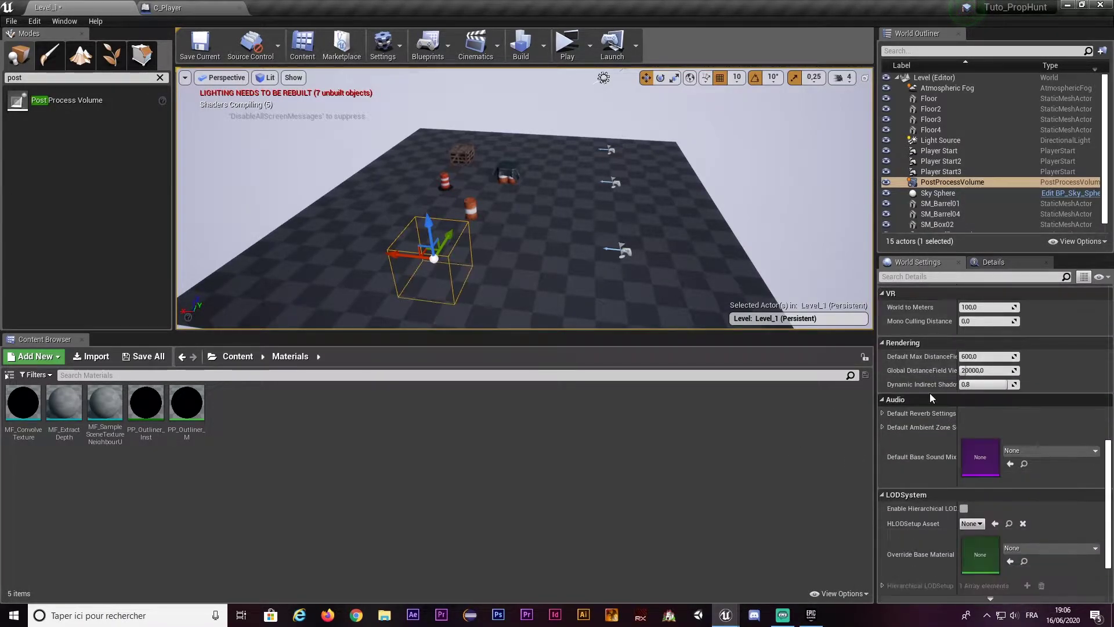
scroll(930, 392, "down", 2)
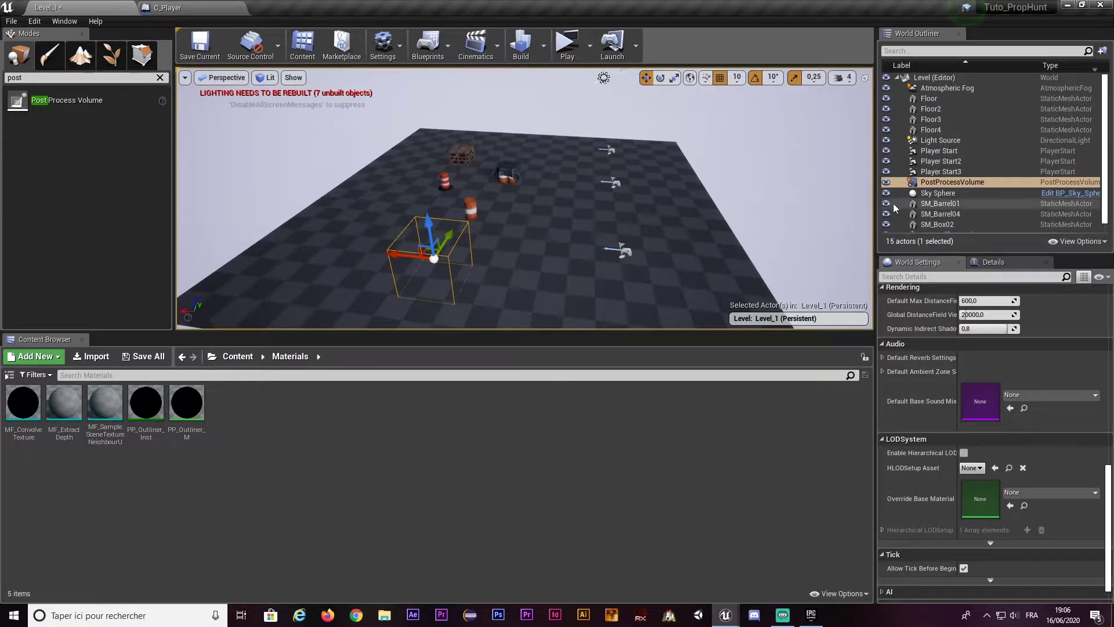
left_click(952, 181)
- Show the PostProcessVolume's Details, scroll through its settings and widen the side panel
left_click(993, 262)
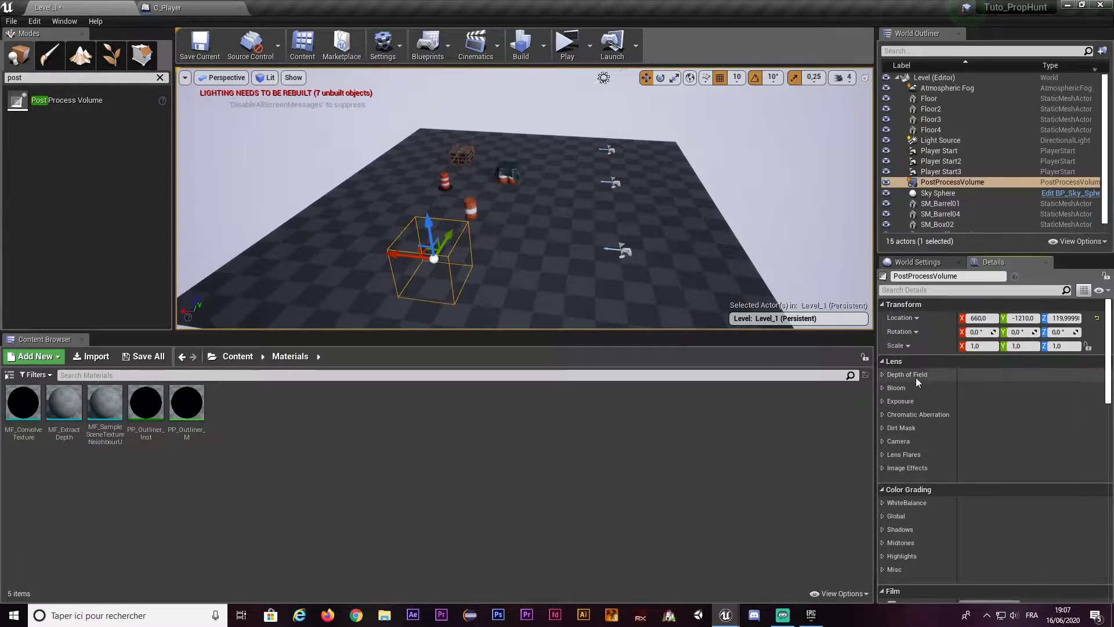
scroll(916, 513, "down", 2)
scroll(915, 493, "down", 2)
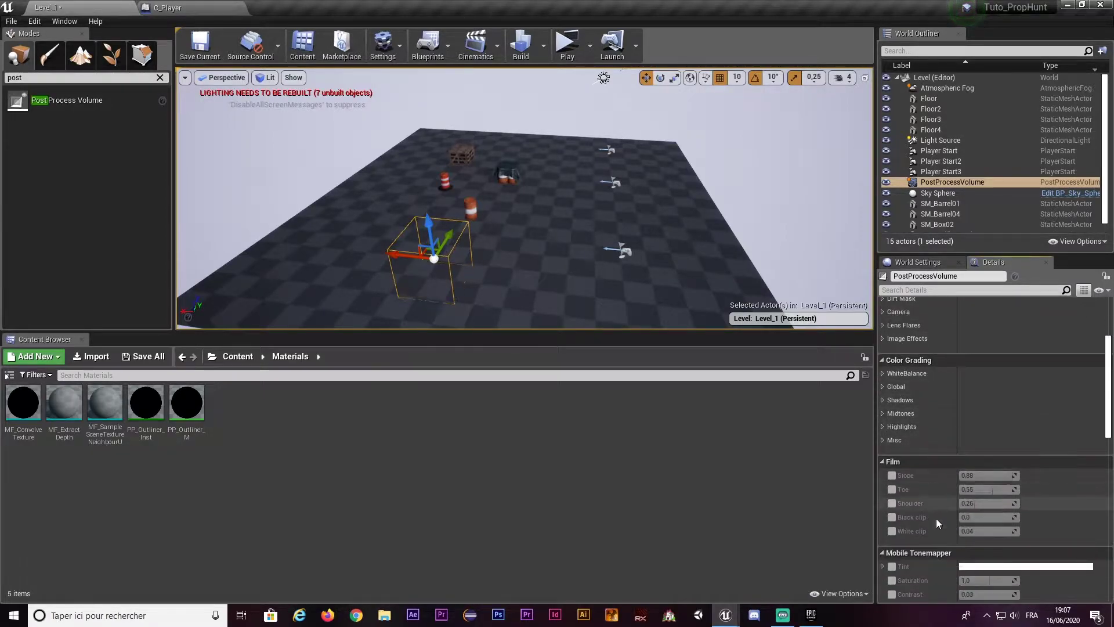
scroll(915, 473, "down", 2)
scroll(917, 499, "down", 2)
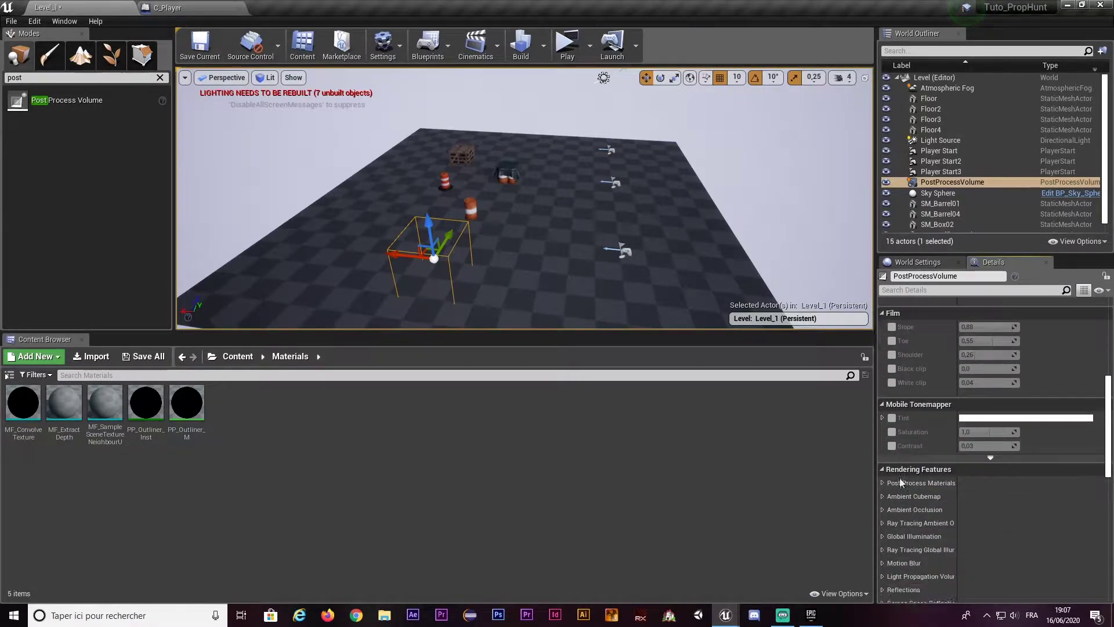
scroll(957, 484, "down", 2)
scroll(1007, 472, "down", 1)
scroll(1004, 469, "down", 4)
scroll(975, 417, "down", 2)
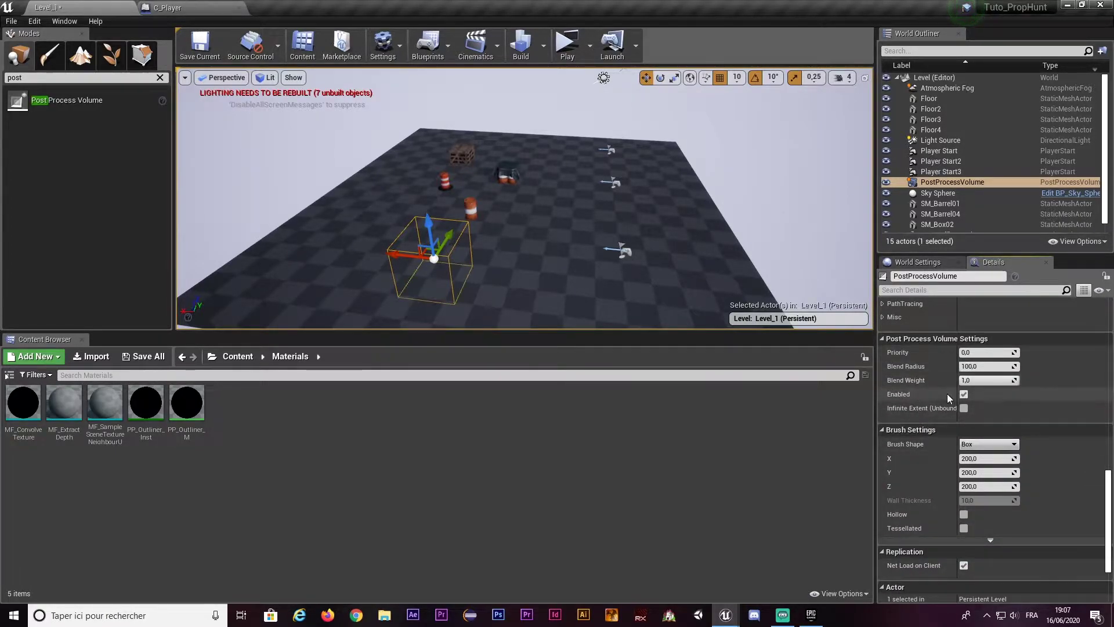
left_click_drag(876, 378, 804, 377)
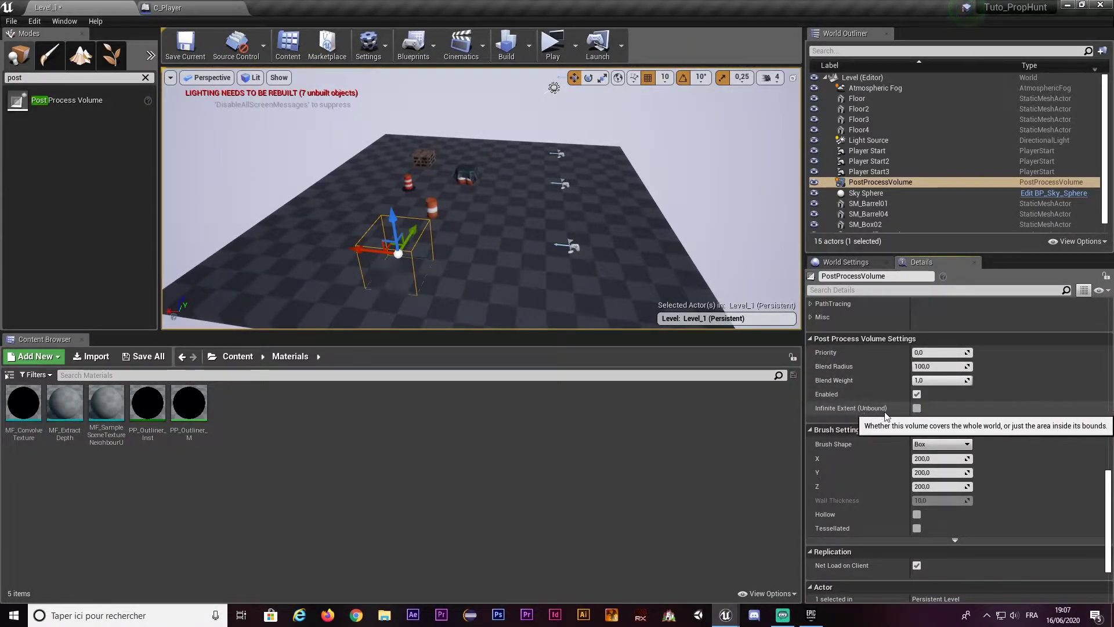
- Scale the PostProcessVolume box down with the R scale tool
mouse_move(520, 248)
left_mouse_down()
mouse_move(493, 226)
mouse_move(796, 191)
mouse_move(474, 210)
left_mouse_up()
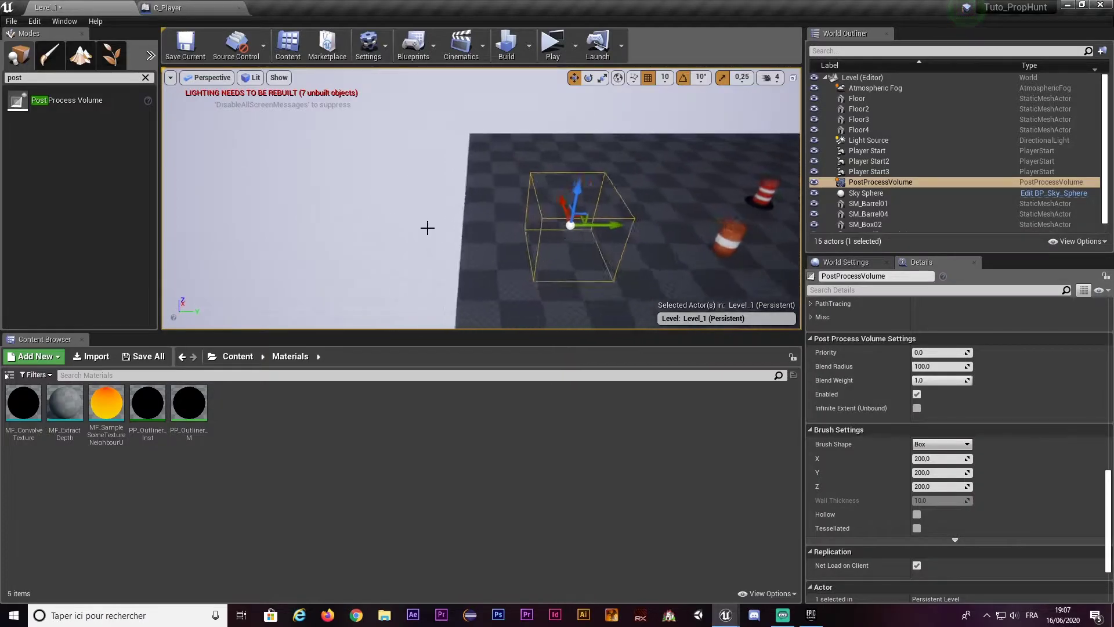
scroll(474, 211, "down", 5)
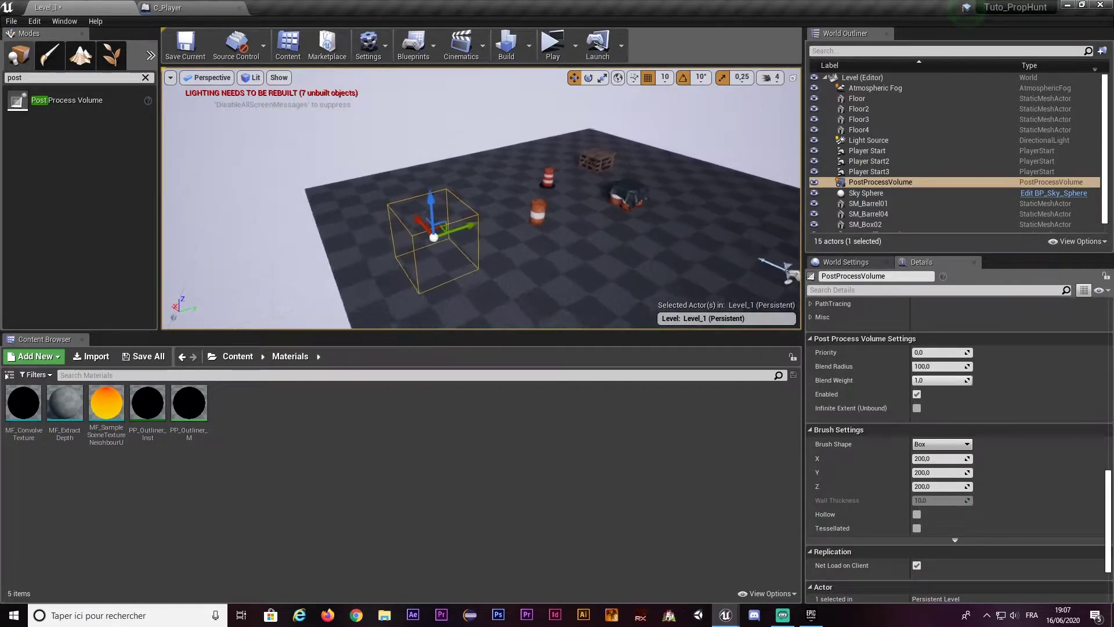
key("r")
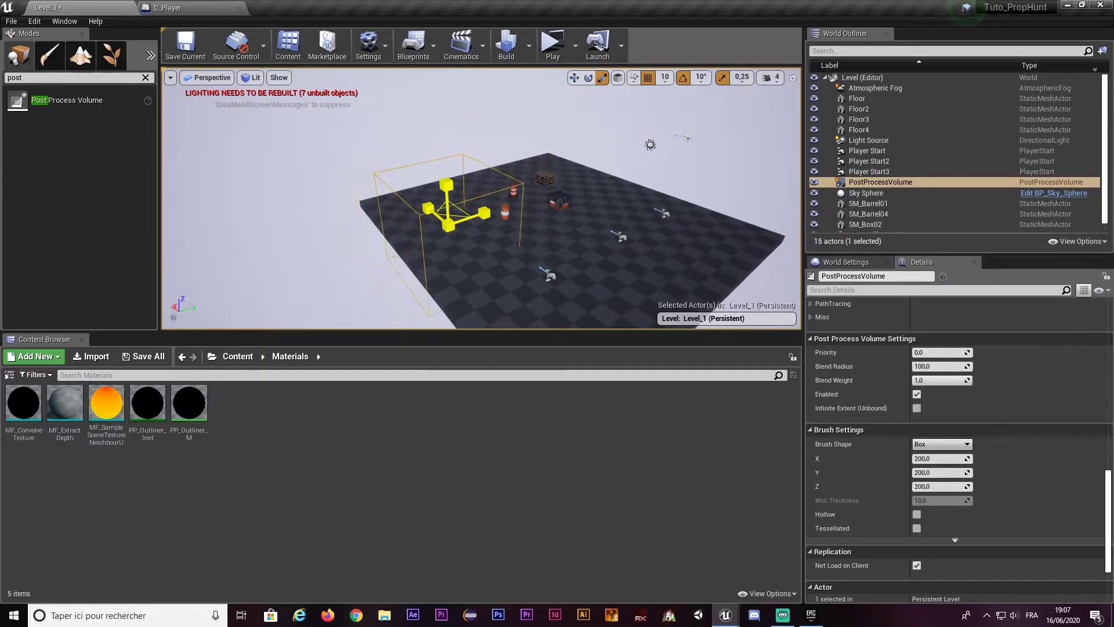
left_click_drag(447, 224, 432, 232)
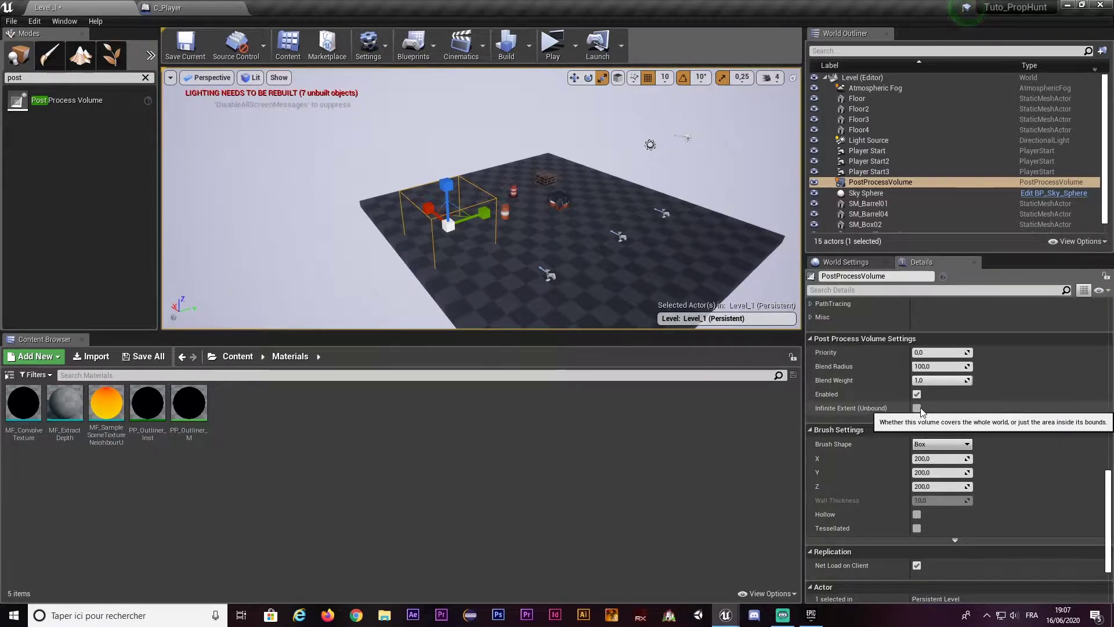
- Enable Infinite Extent (Unbound) so the volume covers the whole level
left_click(917, 408)
right_click_drag(462, 198, 462, 199)
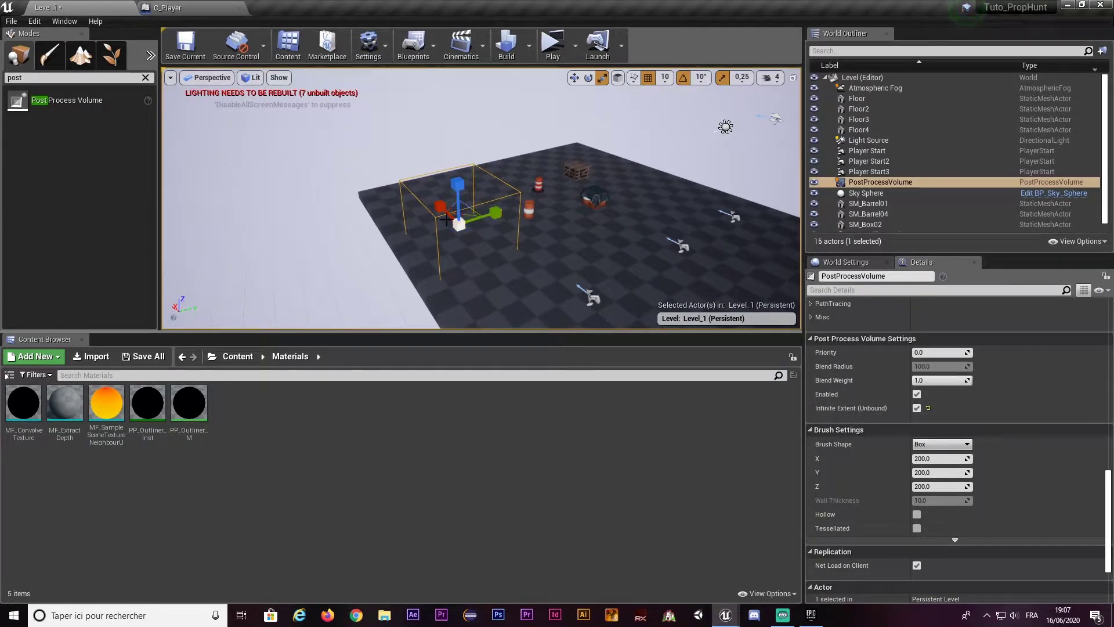
scroll(447, 220, "down", 5)
scroll(831, 490, "down", 15)
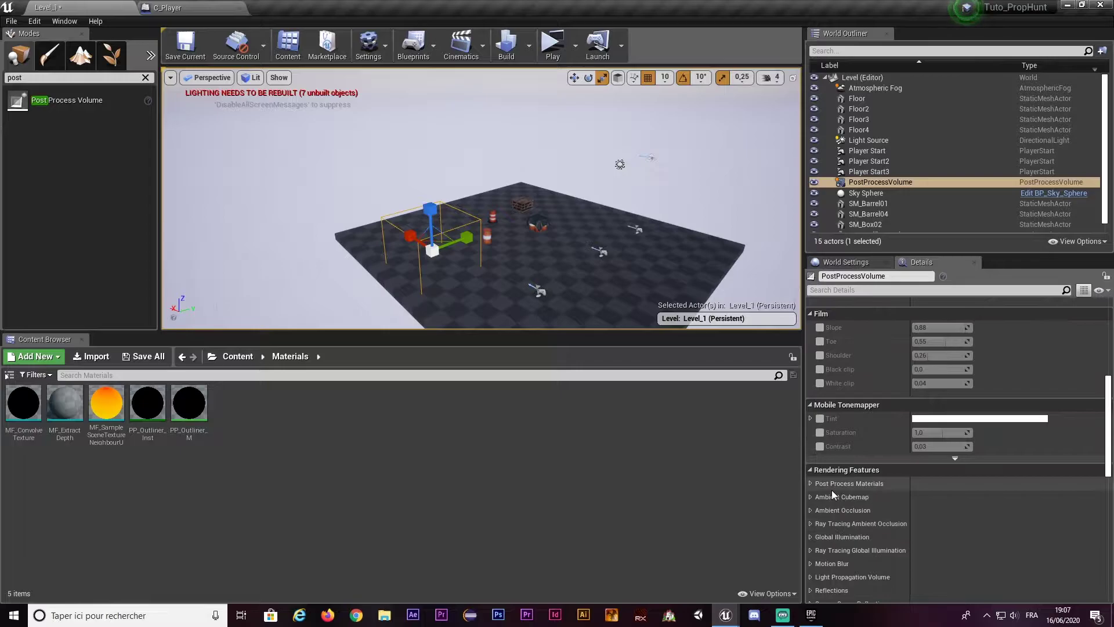
scroll(831, 489, "up", 5)
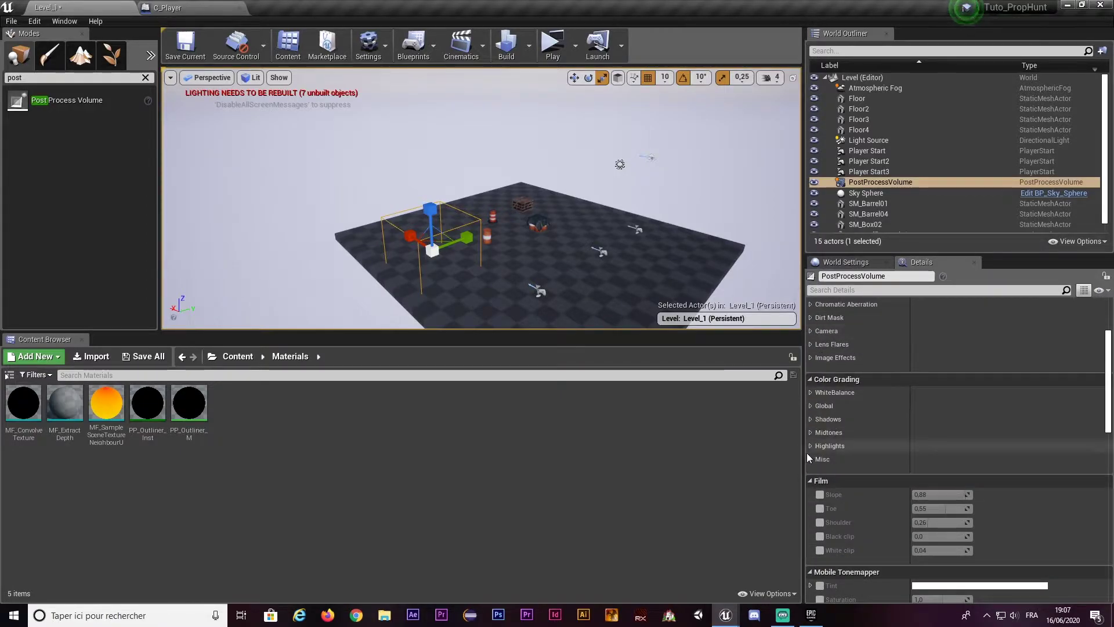
- Filter the volume's Details for 'blend' and expand the Post Process Materials array
left_click(812, 289)
type("sat")
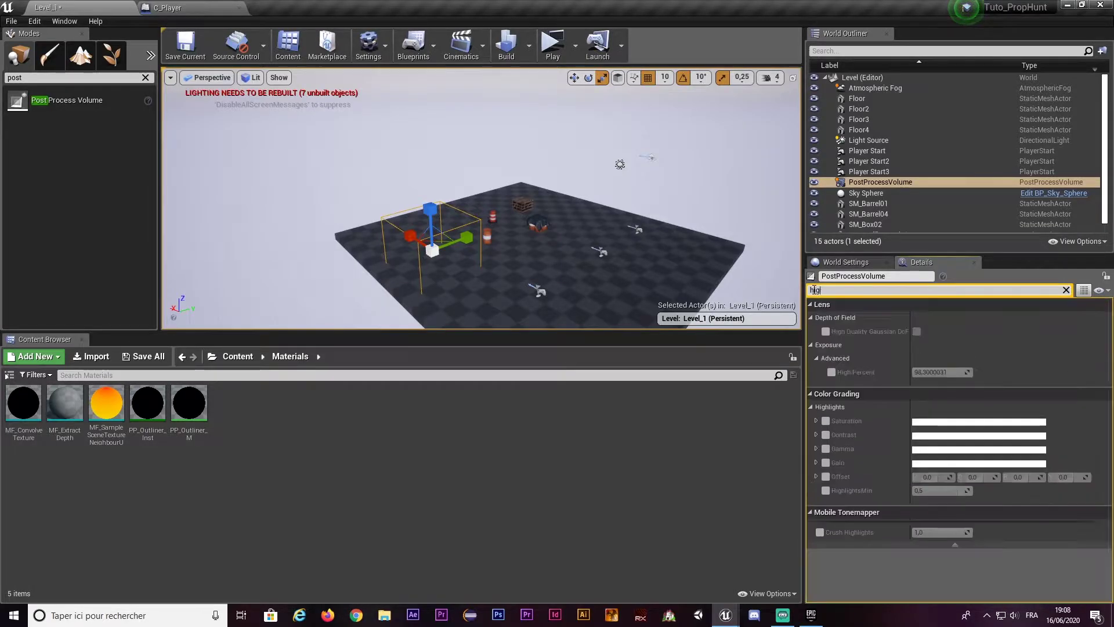
key("BackSpace")
key("BackSpace")
key("BackSpace")
type("blend")
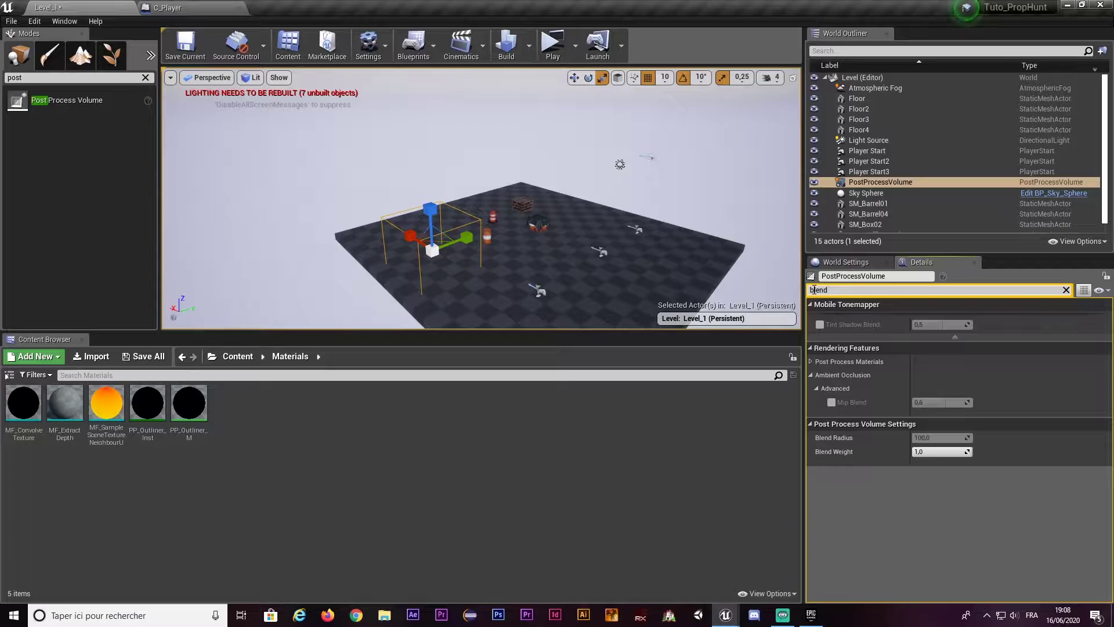
left_click(813, 362)
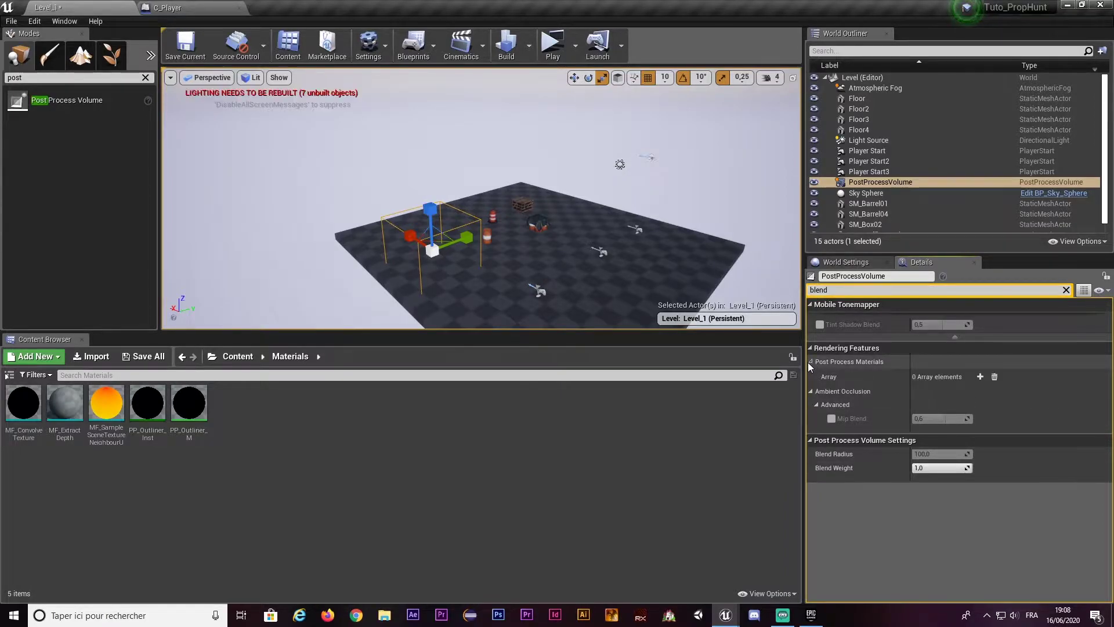
left_click(812, 361)
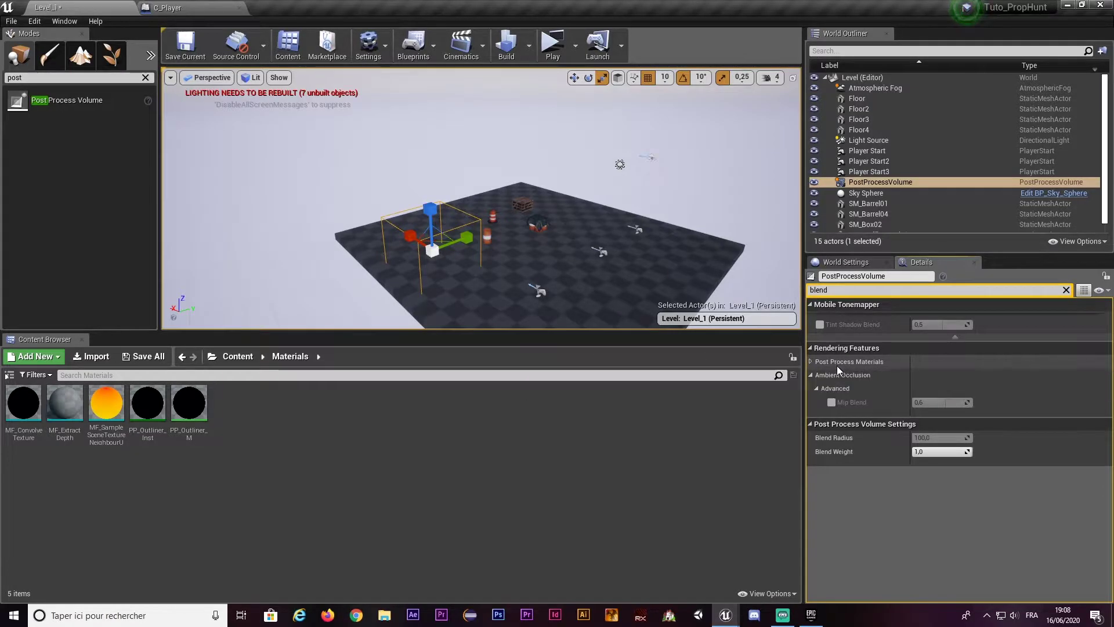
left_click(812, 362)
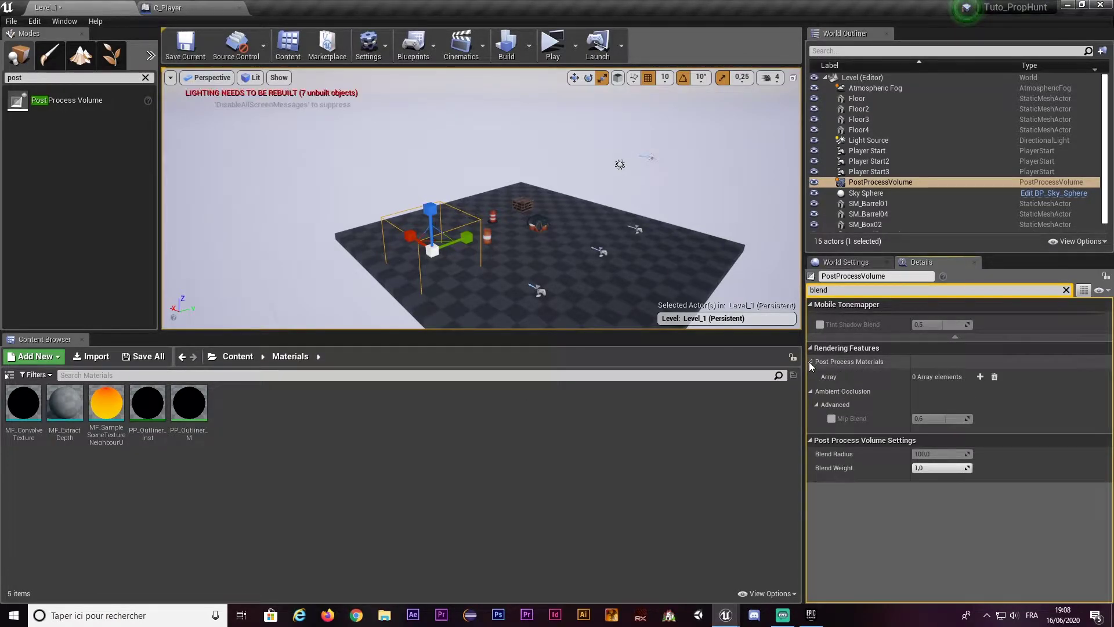
- Add an Asset reference element to Post Process Materials set to PP_Outliner_Inst
left_click(980, 377)
left_click(952, 394)
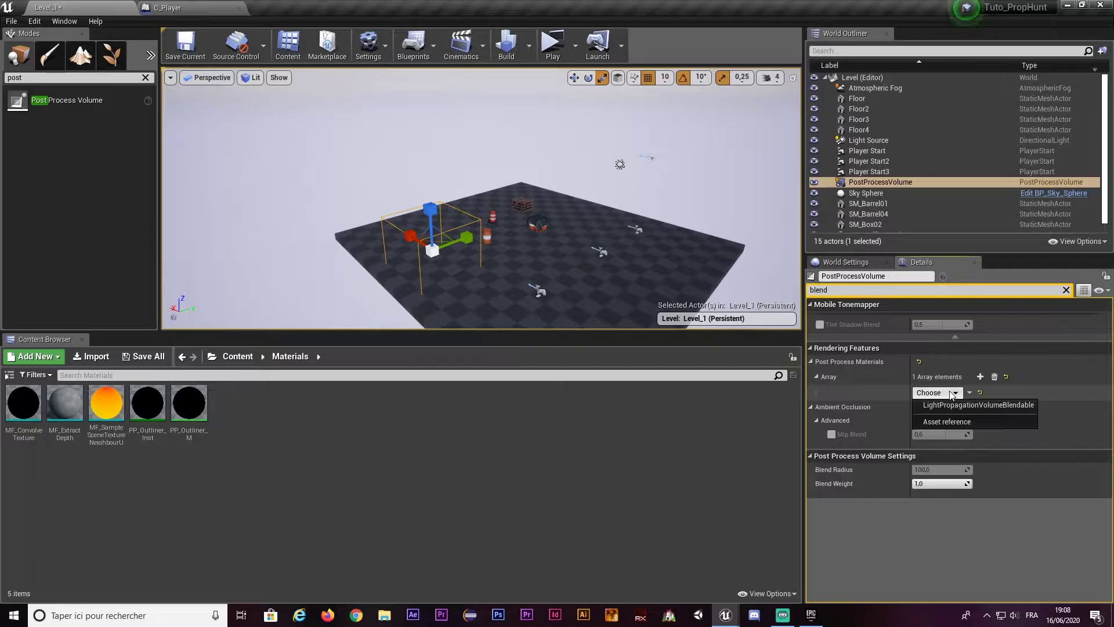
left_click(942, 421)
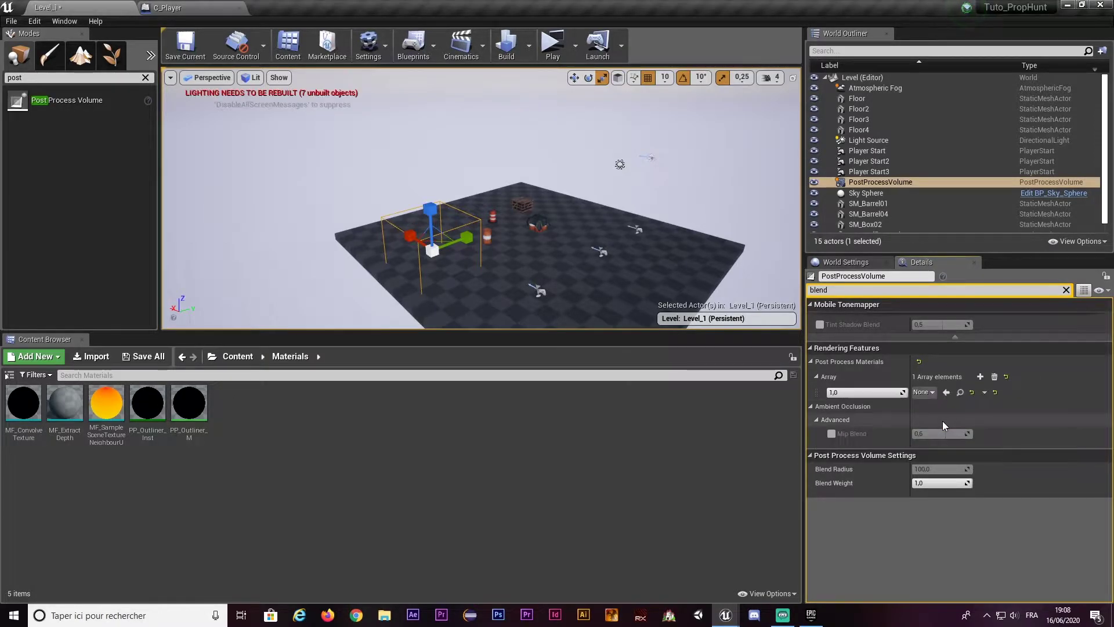
left_click(923, 392)
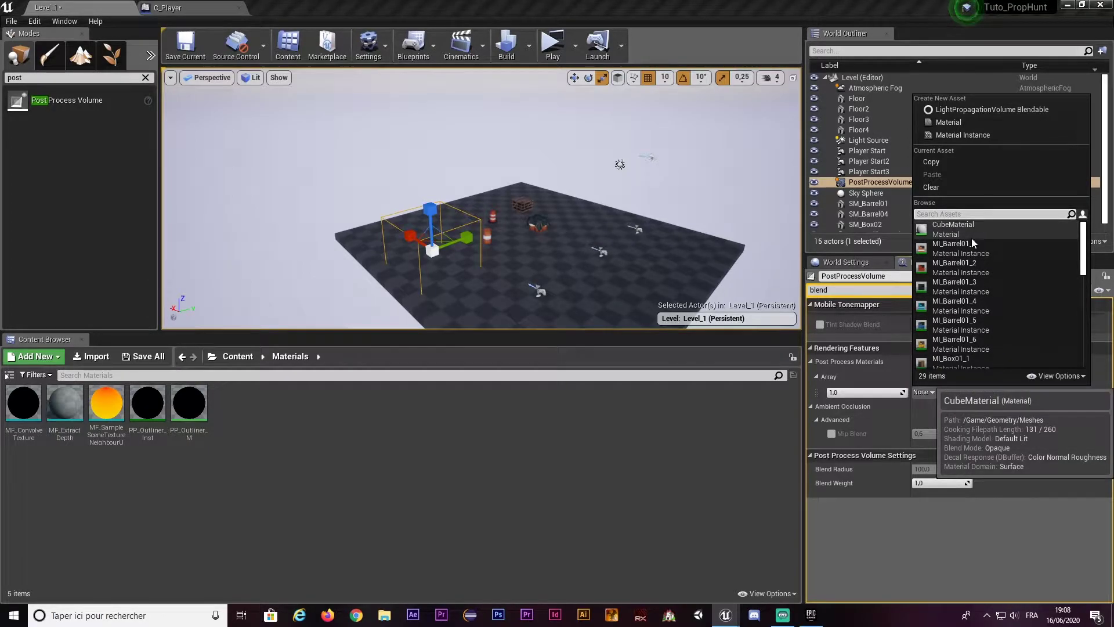
type("PP")
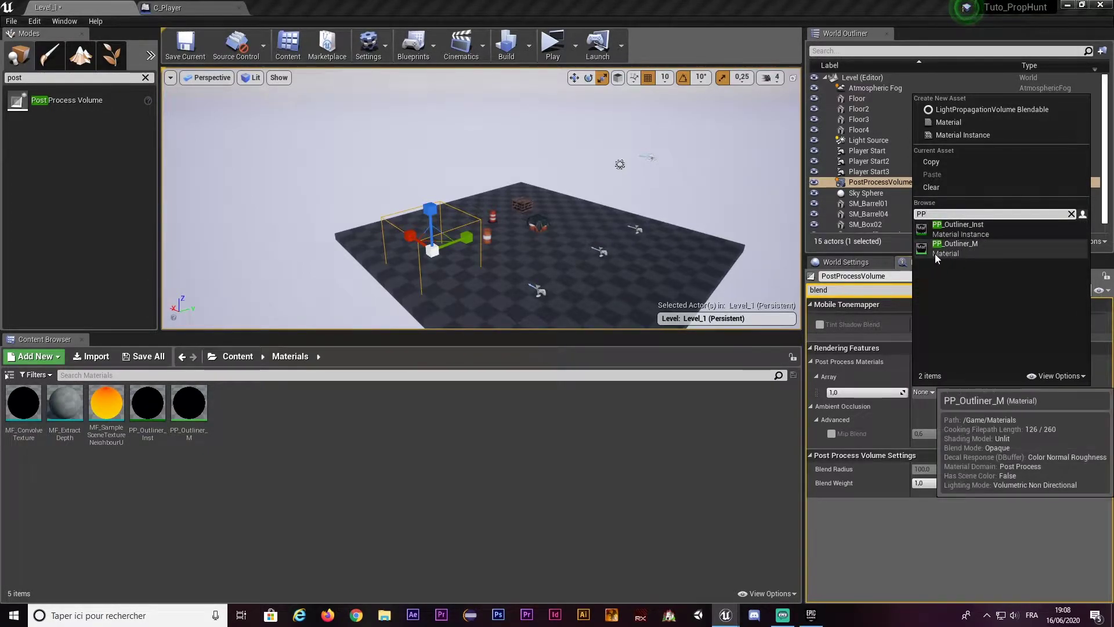
left_click(982, 231)
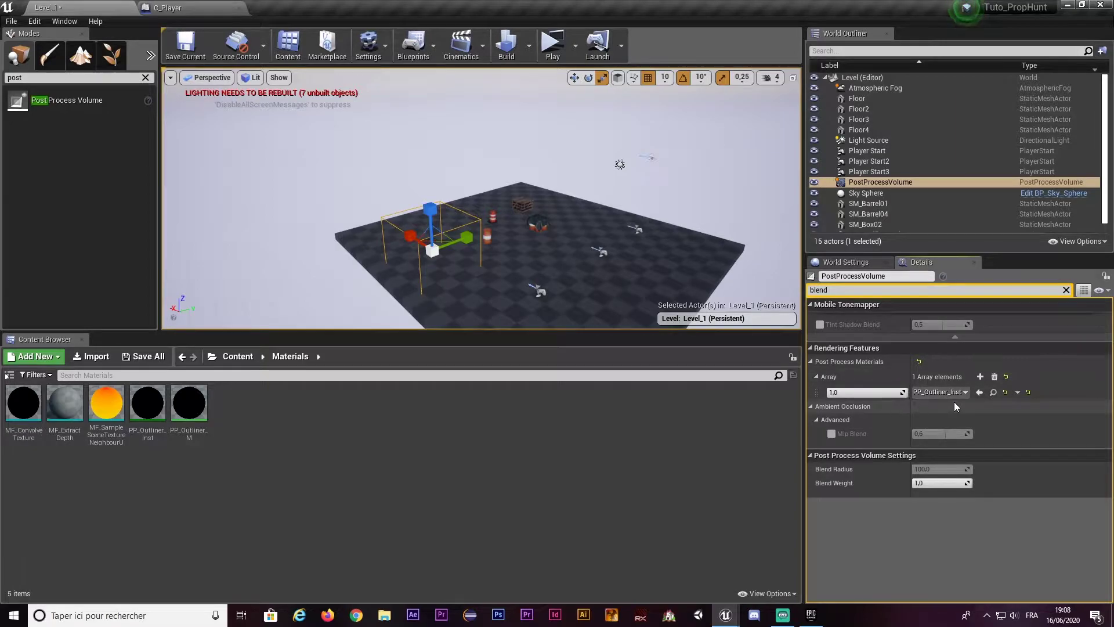
left_click(993, 392)
right_click_drag(522, 203, 567, 121)
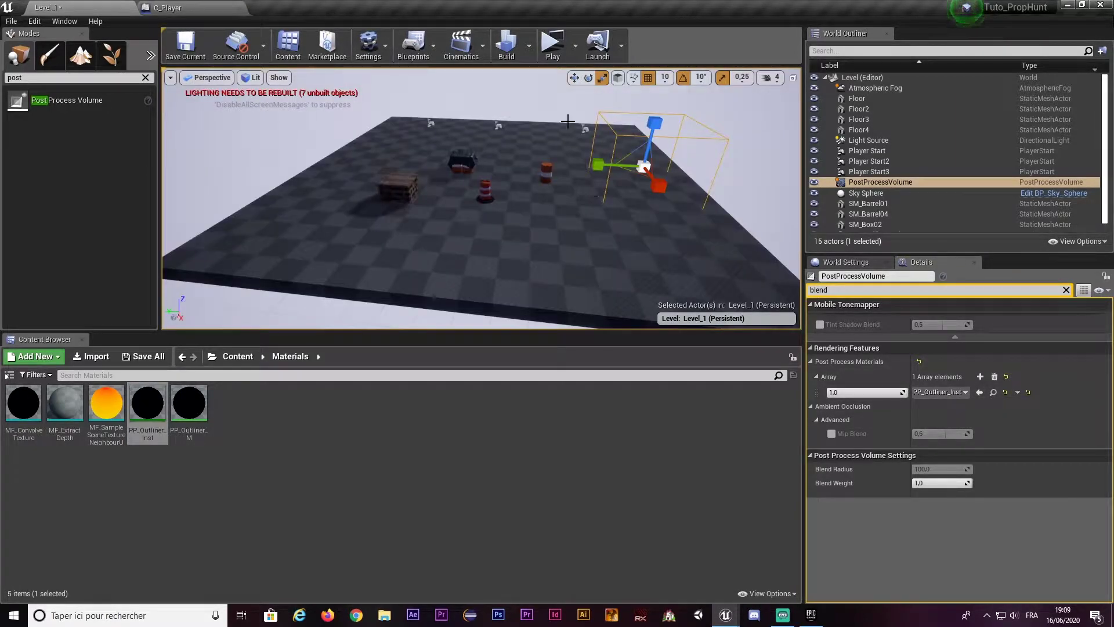
left_click_drag(567, 121, 567, 239)
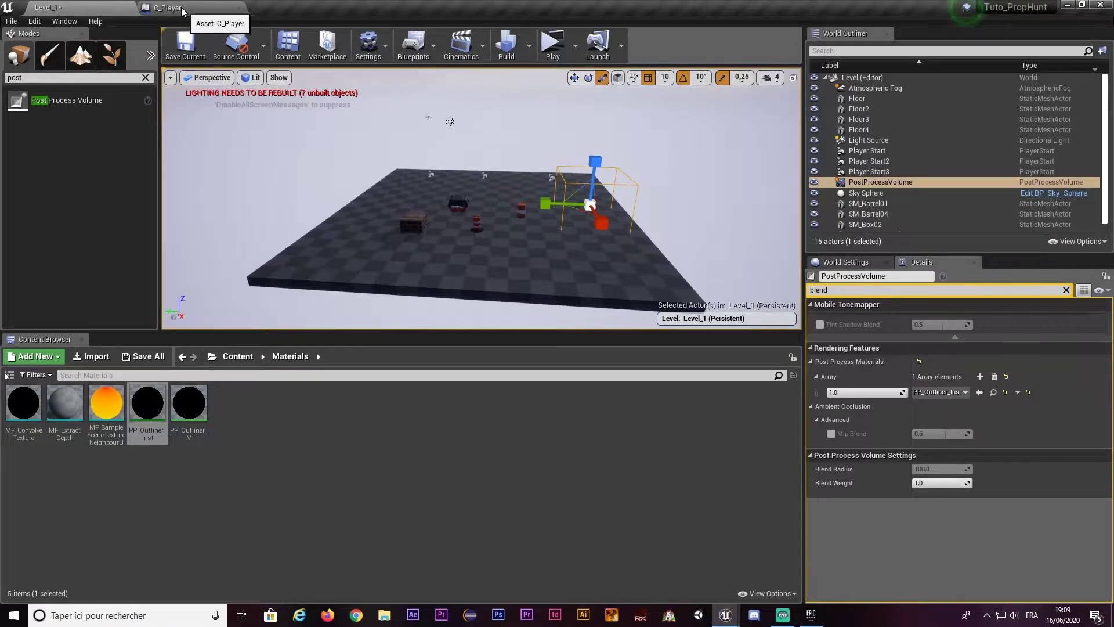
- In the C_Player Event Graph, add an Event Tick node and nudge it into place
left_click(159, 11)
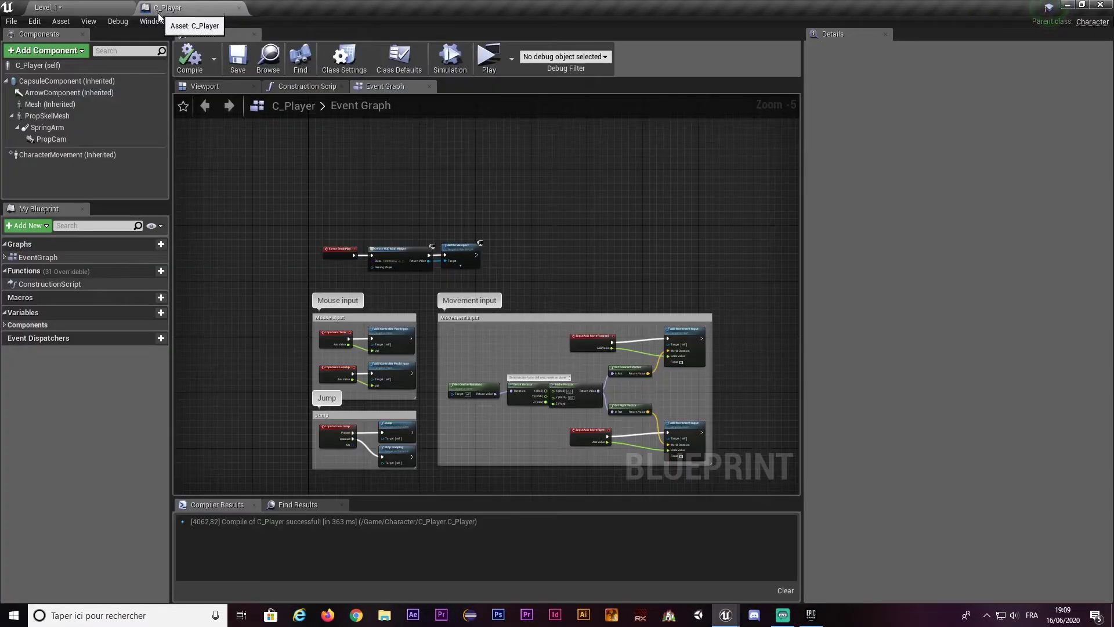
right_click_drag(323, 354, 346, 194)
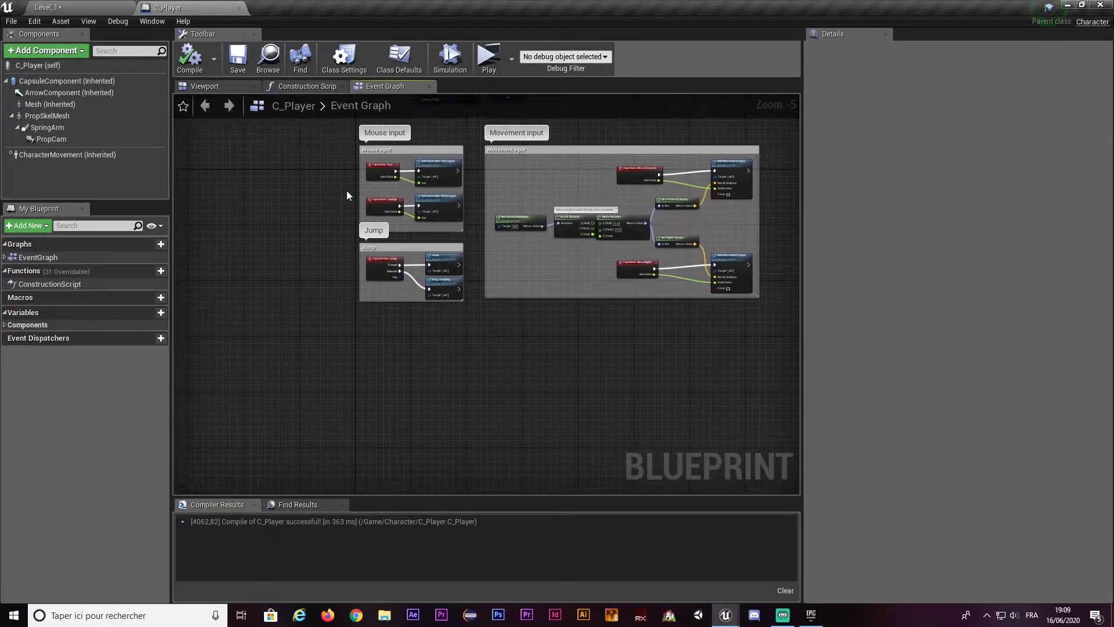
right_click(370, 343)
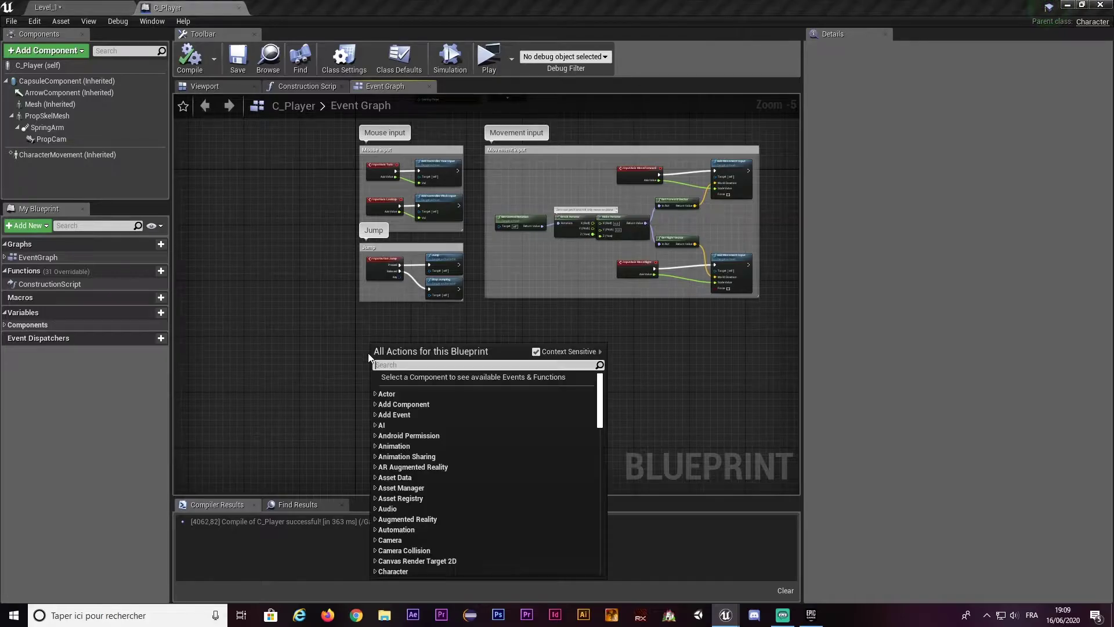
type("tick")
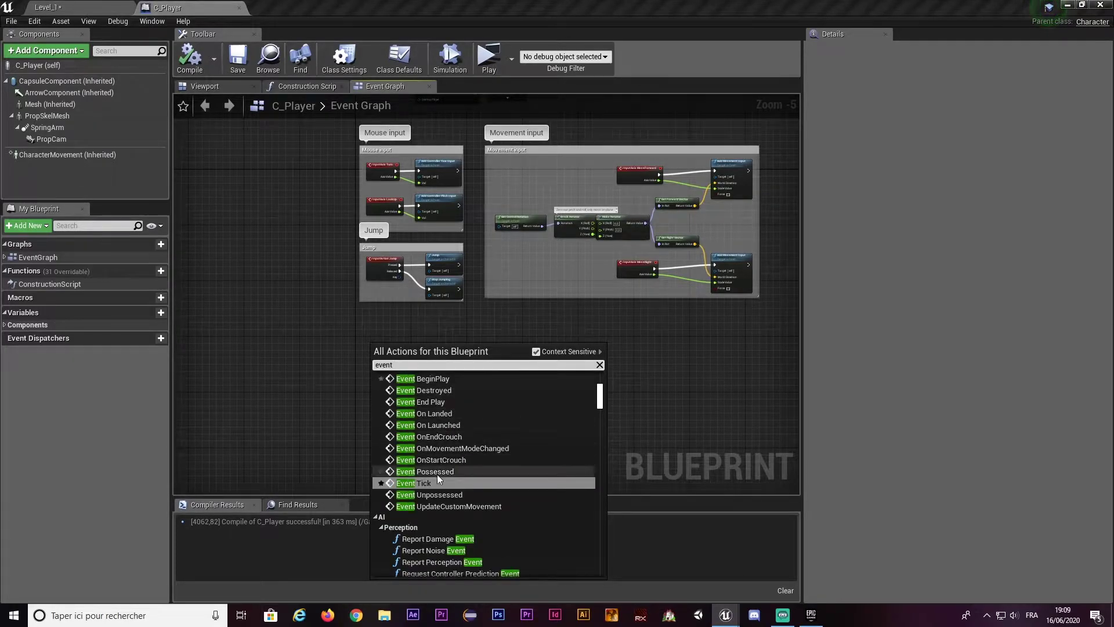
left_click(432, 472)
scroll(398, 355, "up", 4)
scroll(392, 313, "down", 2)
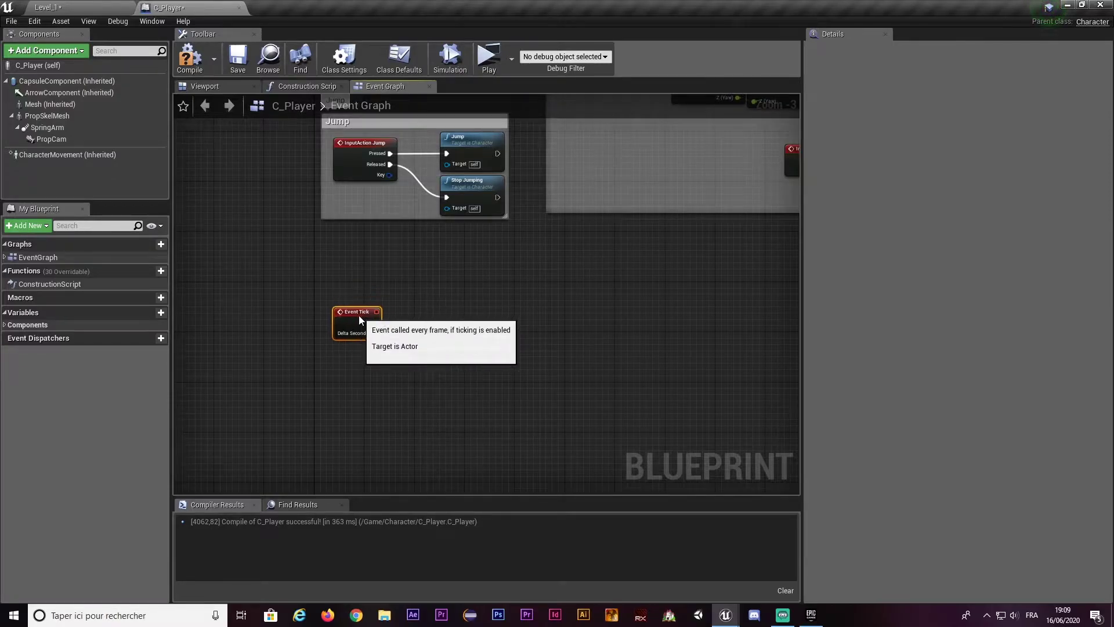
left_click_drag(363, 302, 356, 315)
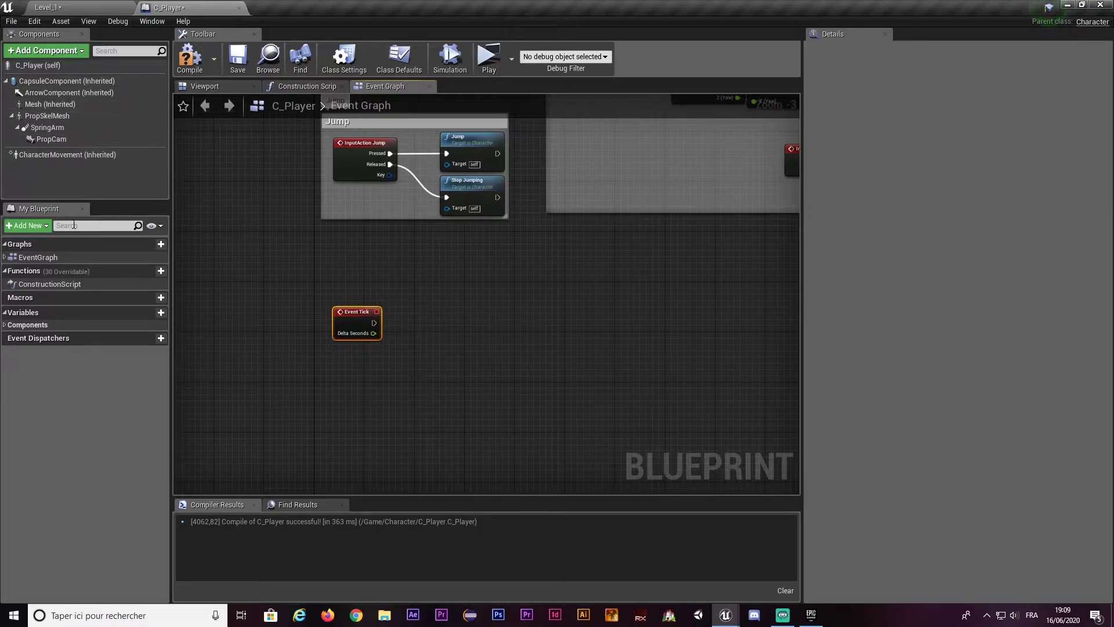
- Create a new function in C_Player named func_OutlineObject
mouse_move(75, 273)
left_click(148, 271)
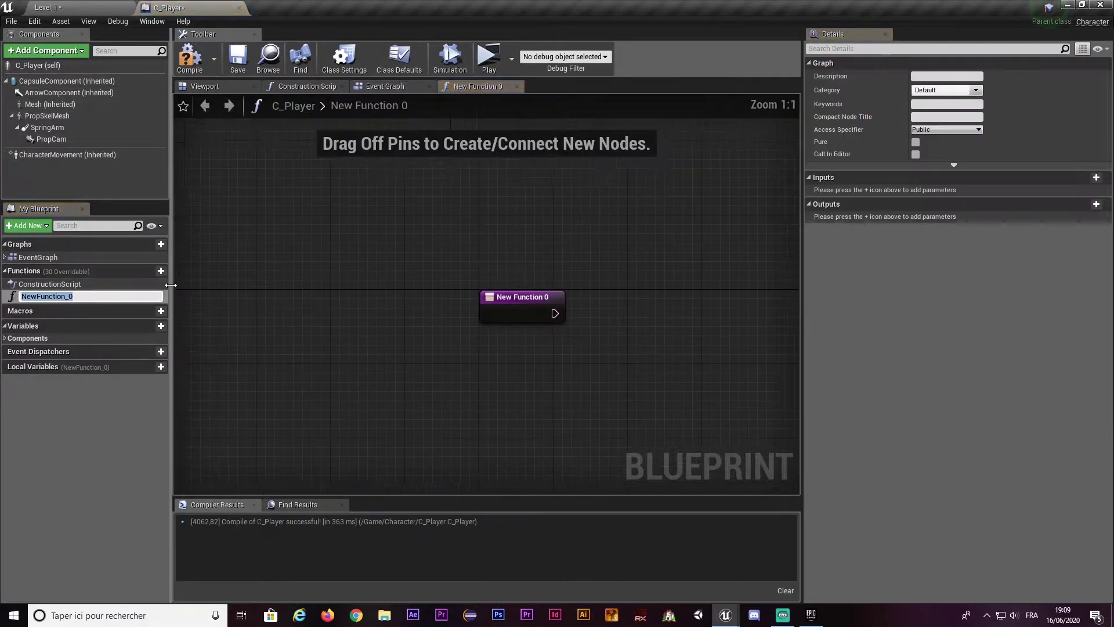
type("func_OutlineObject")
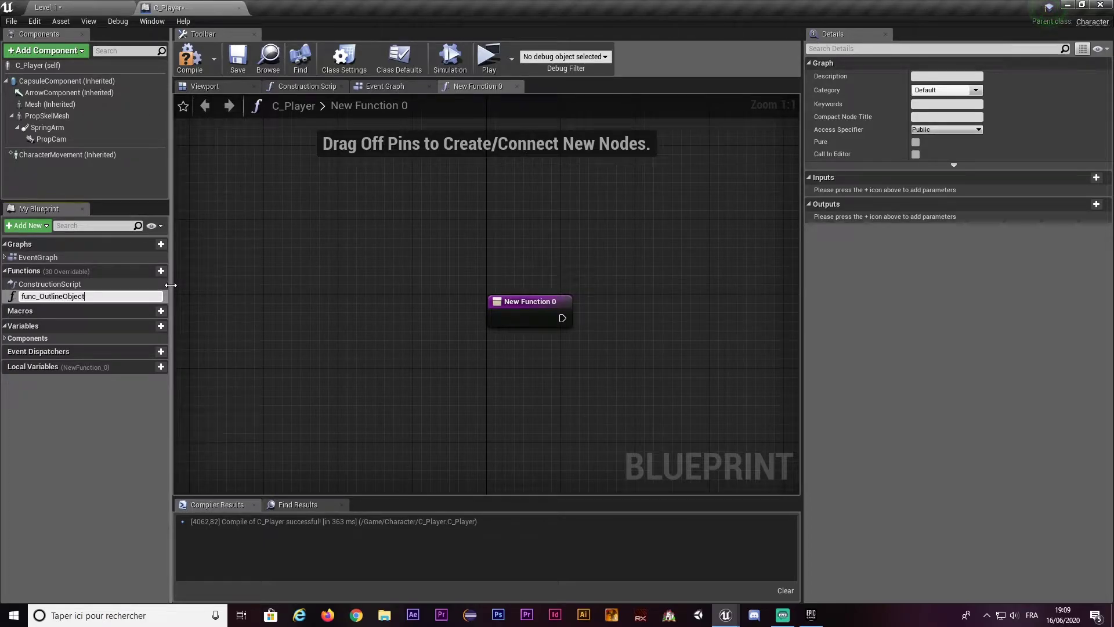
key("Return")
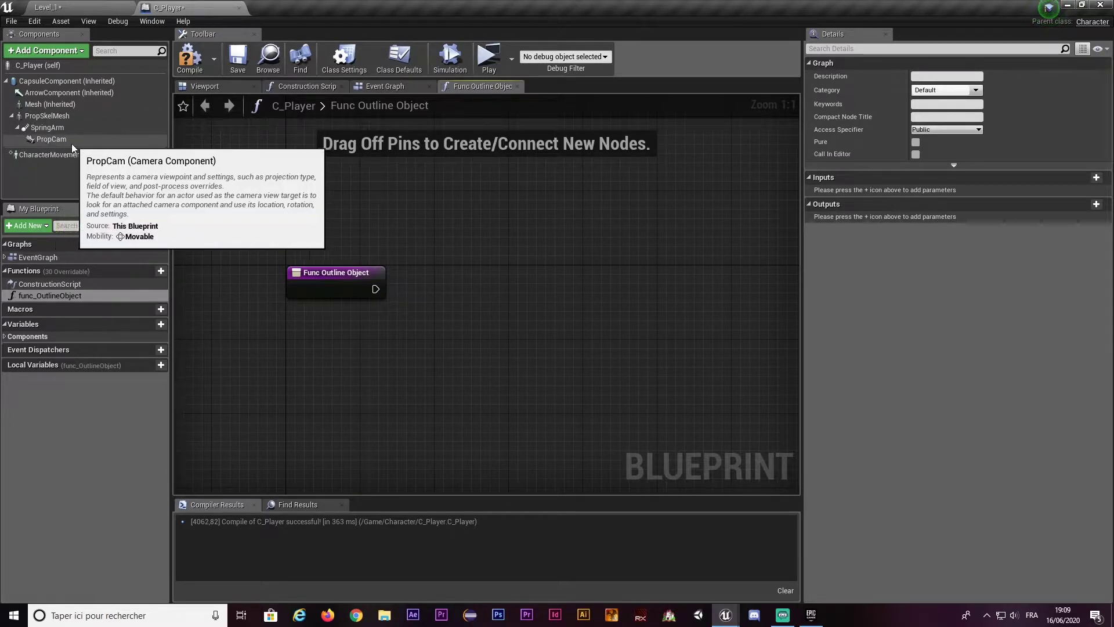
- Adjust the function graph view and add another new function
right_click_drag(380, 229, 391, 221)
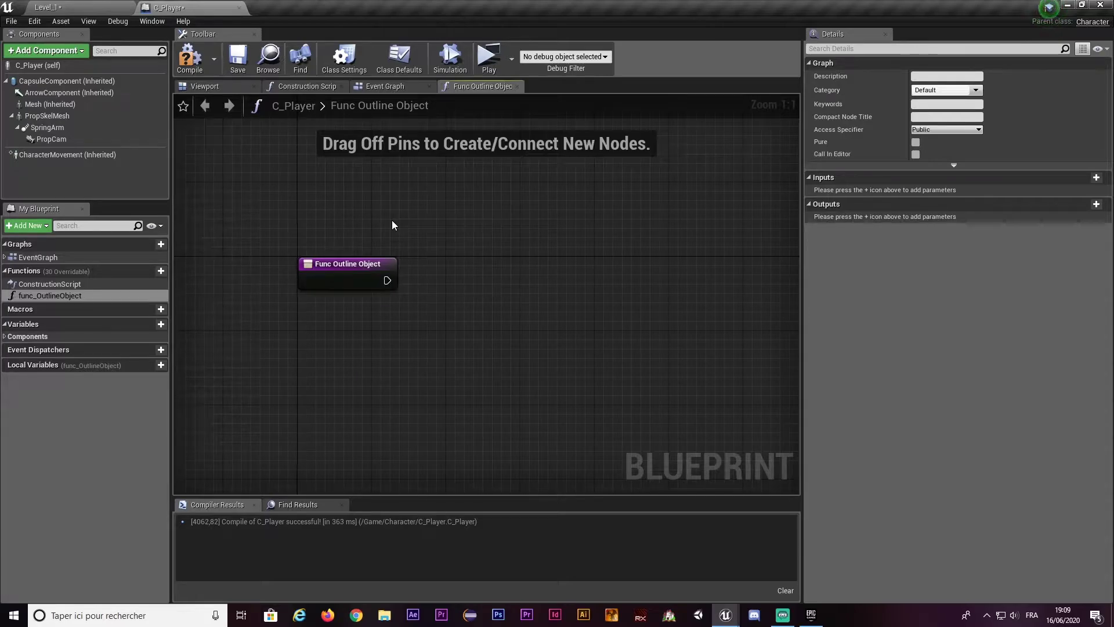
scroll(436, 270, "down", 2)
scroll(437, 270, "down", 1)
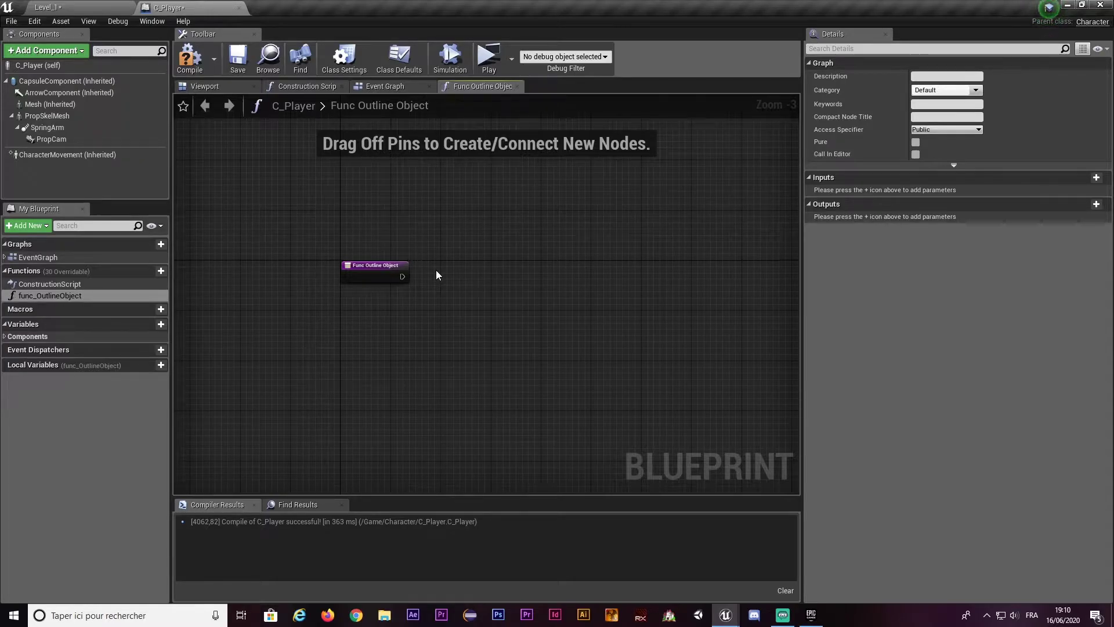
mouse_move(443, 265)
right_mouse_down()
mouse_move(460, 270)
mouse_move(421, 273)
right_mouse_up()
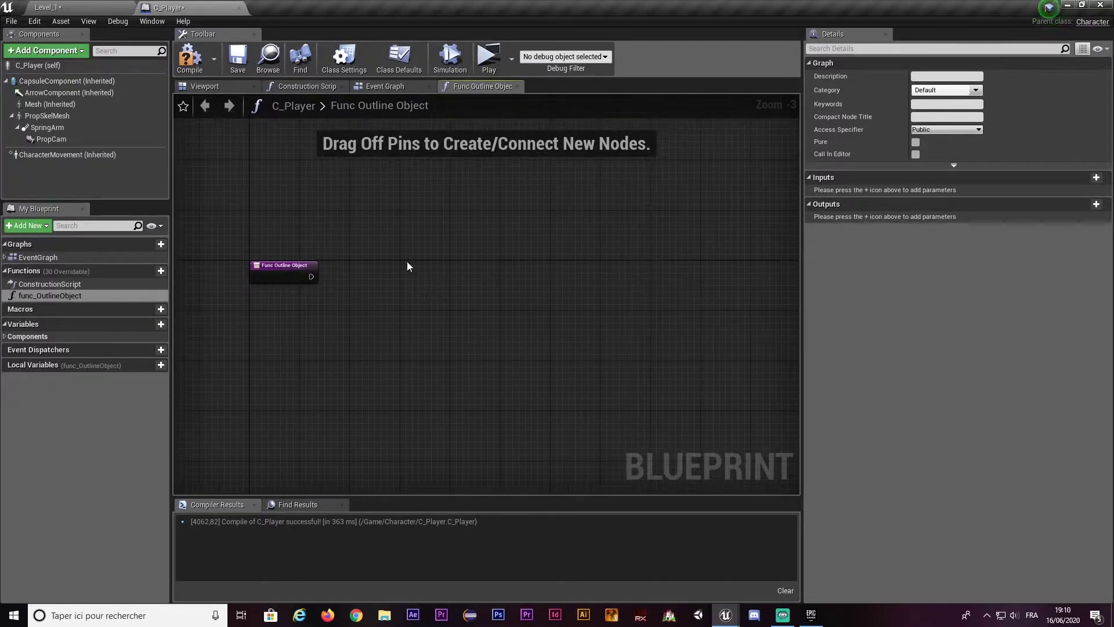
left_click(161, 271)
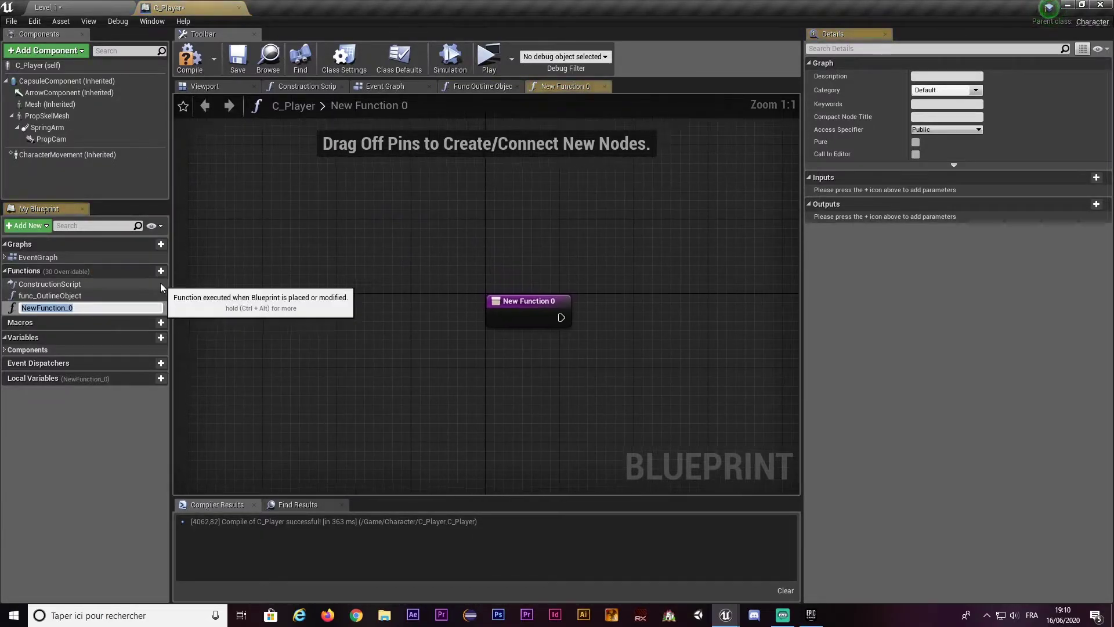
- Rename the function func_TraceLine and give it an Integer input named Range
type("func_")
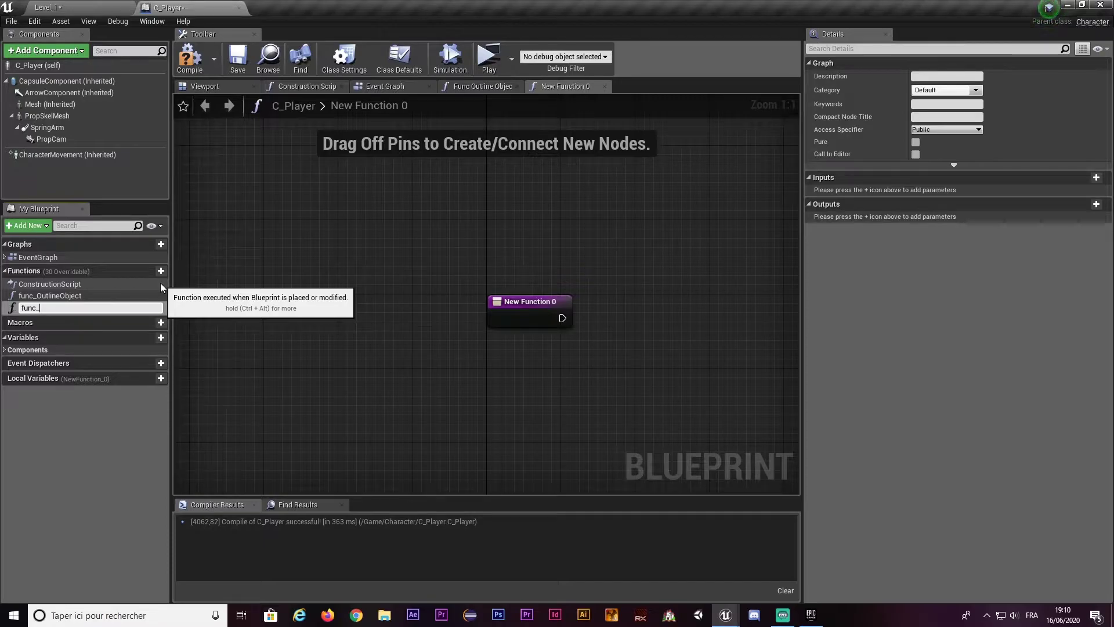
type("TraceLine")
key("Return")
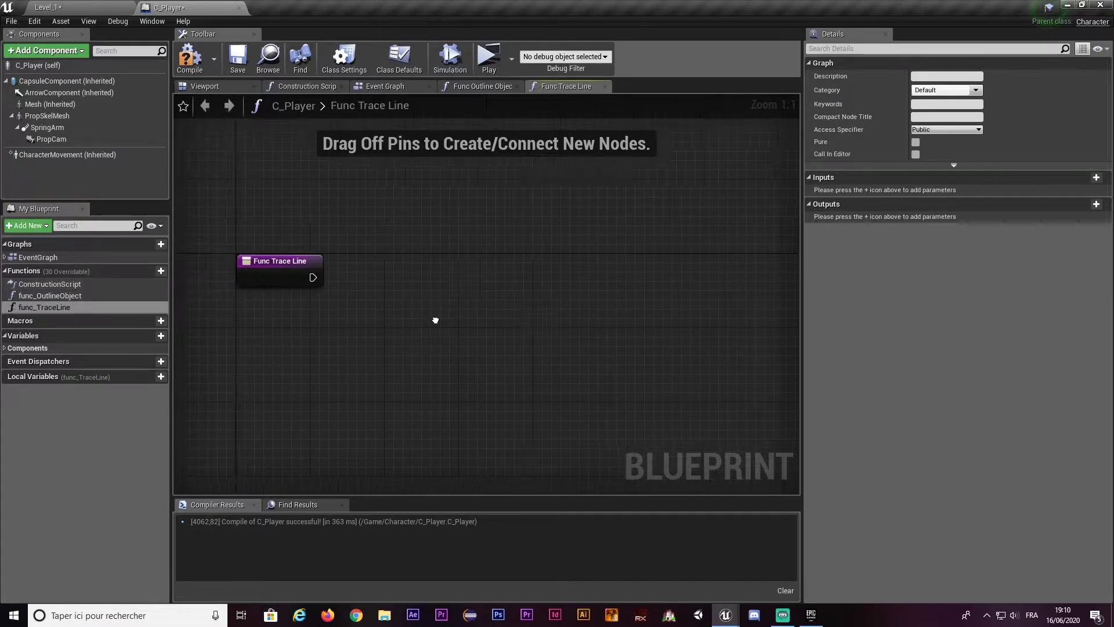
left_click(343, 298)
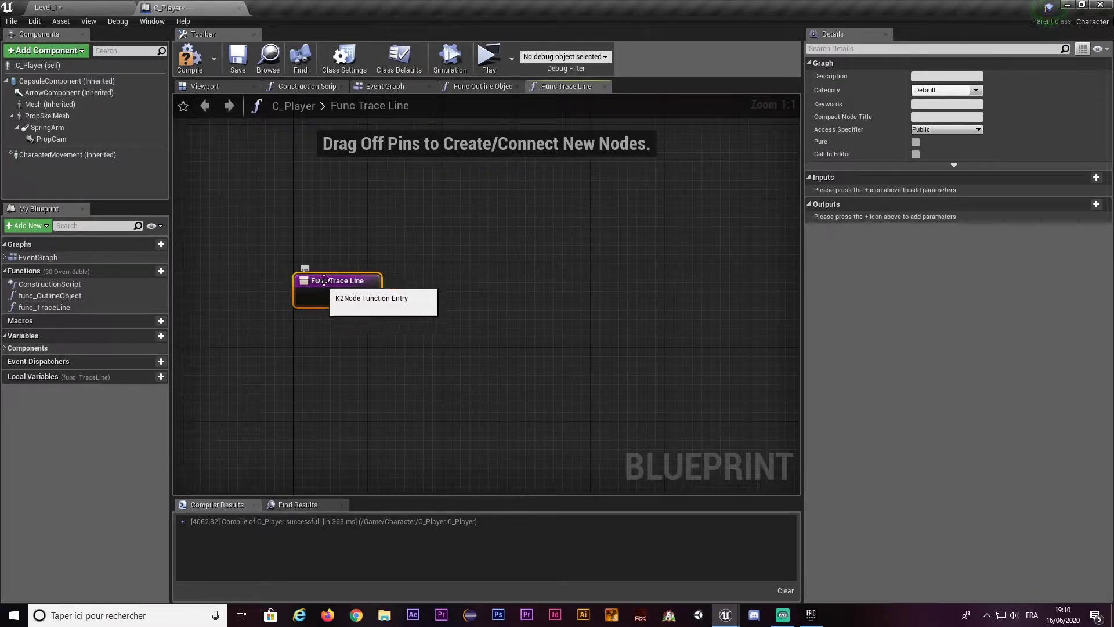
left_click(1096, 178)
left_click(847, 194)
double_click(847, 194)
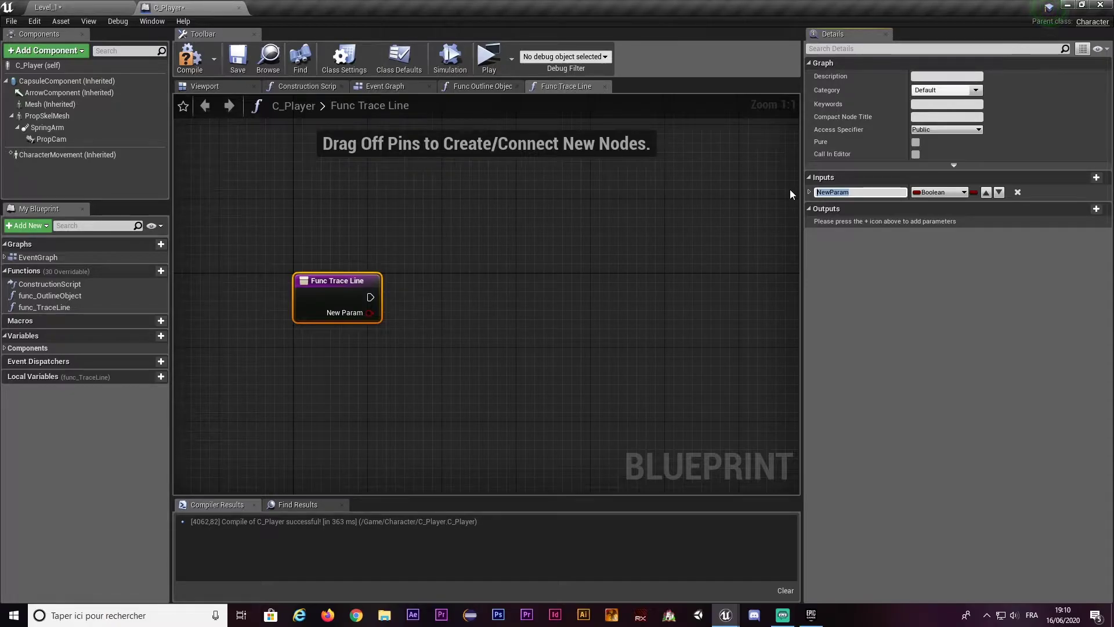
type("Range")
key("Return")
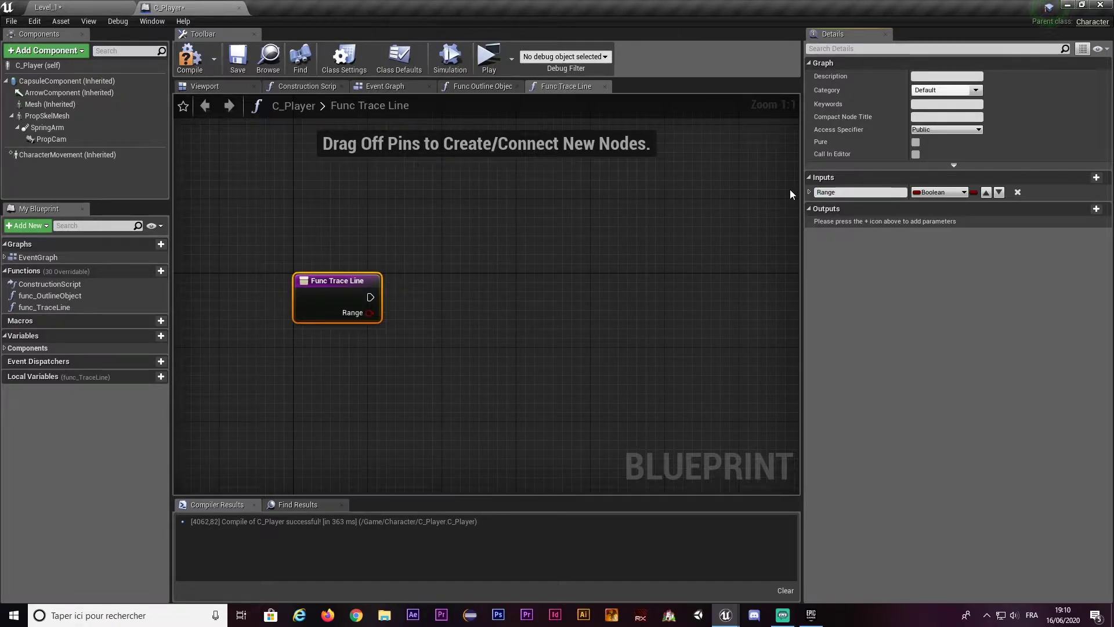
left_click(938, 192)
left_click(831, 242)
- Add a Cam input of type Camera Component object reference and compile the blueprint
left_click(1096, 177)
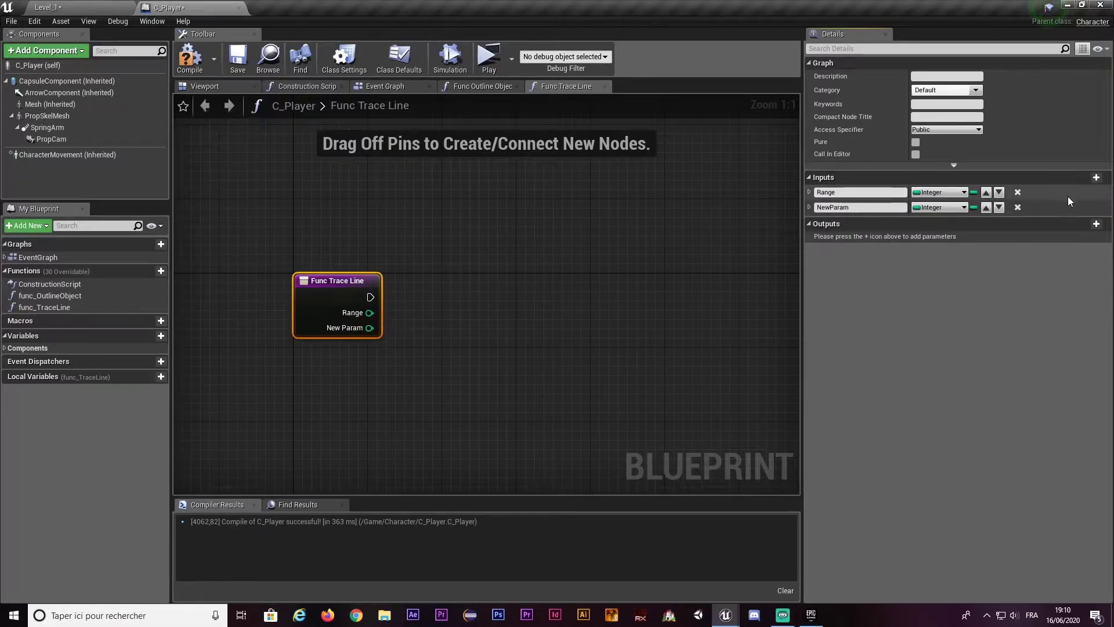
left_click(861, 207)
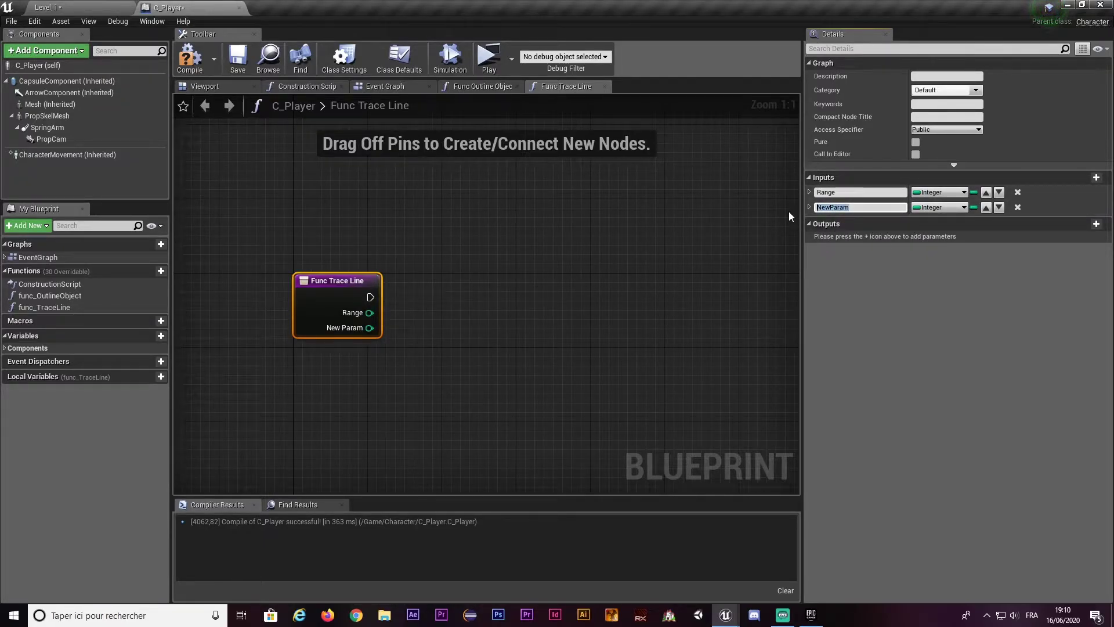
type("Camer")
key("BackSpace")
key("BackSpace")
key("BackSpace")
key("Return")
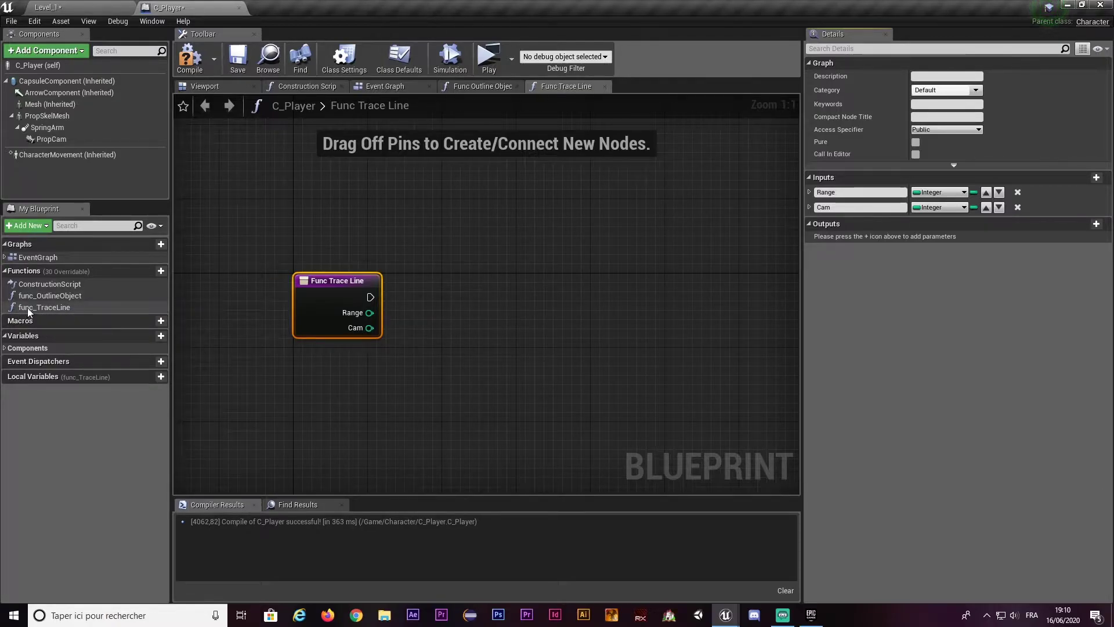
left_click(928, 208)
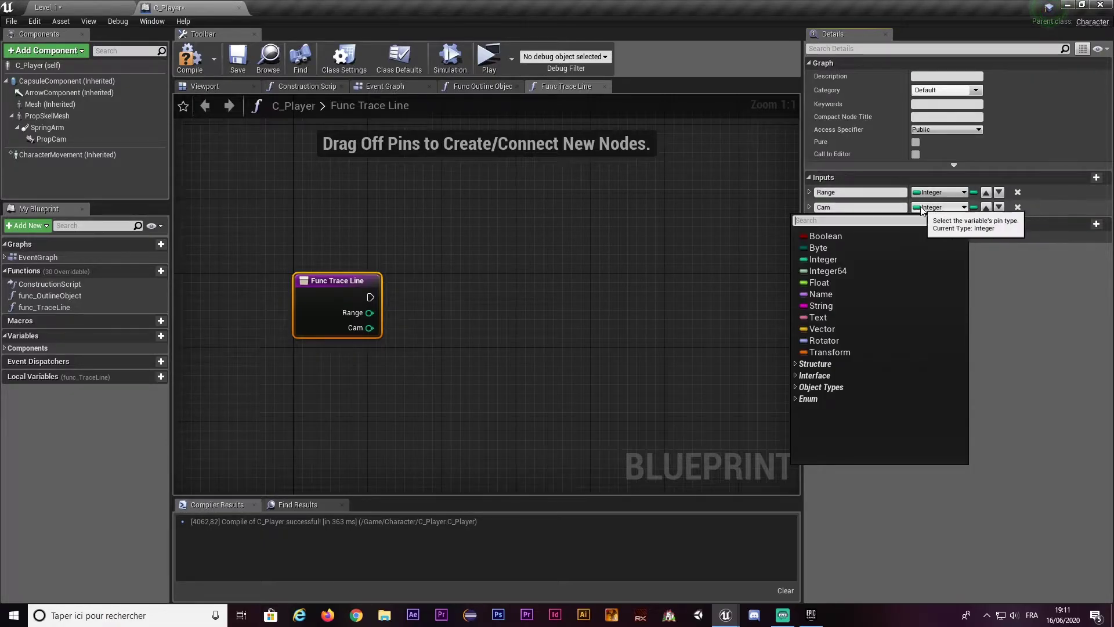
type("camera")
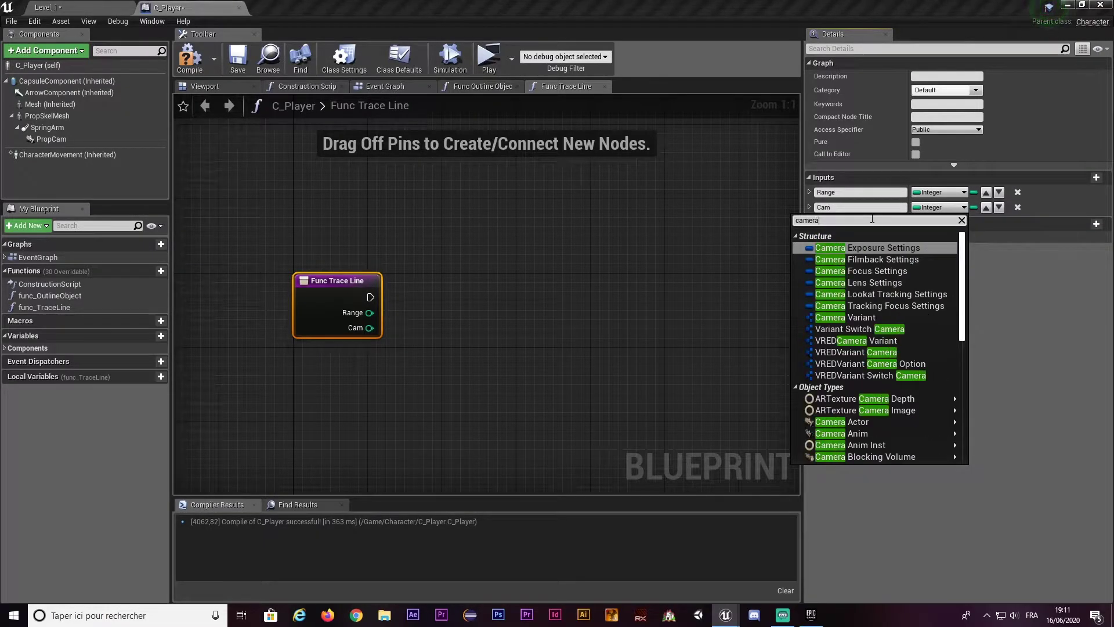
type(" compon")
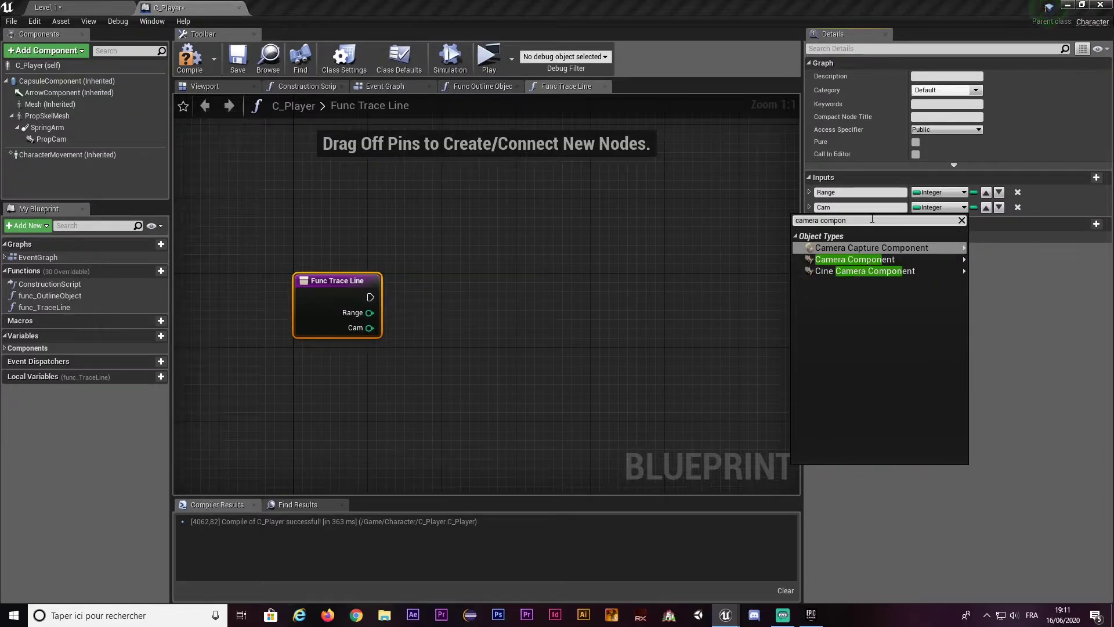
mouse_move(847, 259)
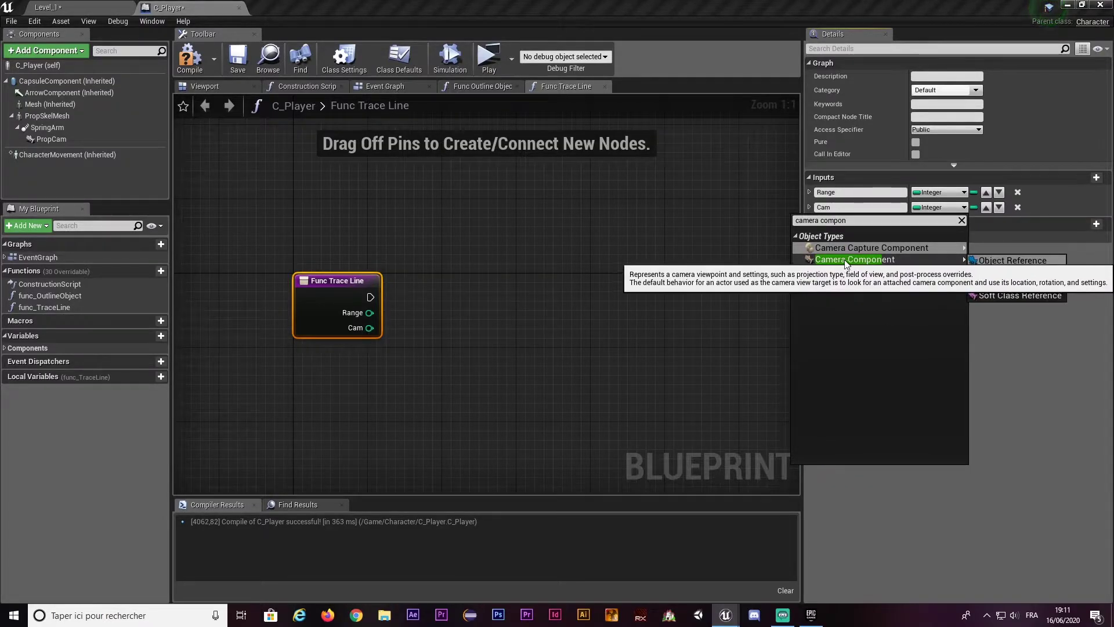
left_click(1003, 261)
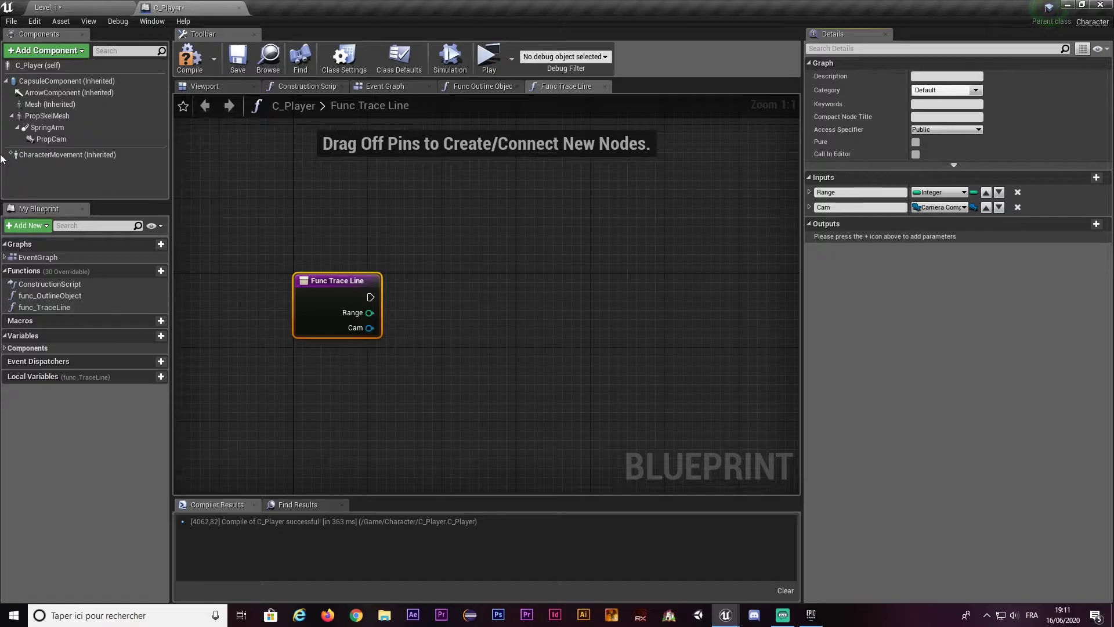
left_click(196, 63)
right_click_drag(413, 253, 388, 226)
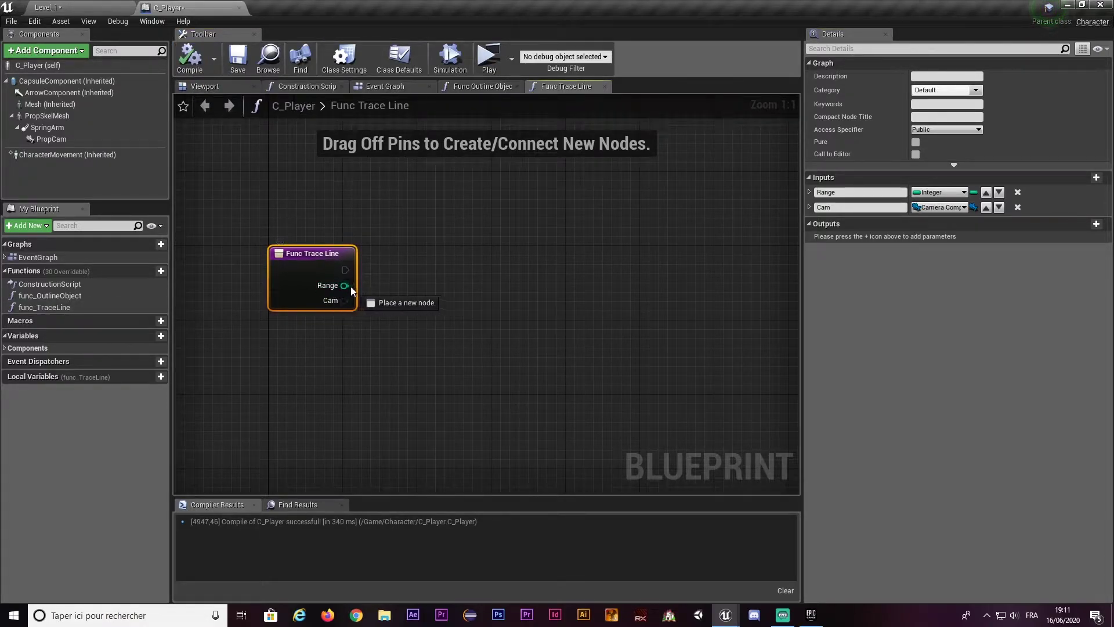
- Add a LineTraceByChannel node to the func_TraceLine graph
mouse_move(338, 291)
left_mouse_down()
mouse_move(359, 288)
mouse_move(357, 301)
left_mouse_up()
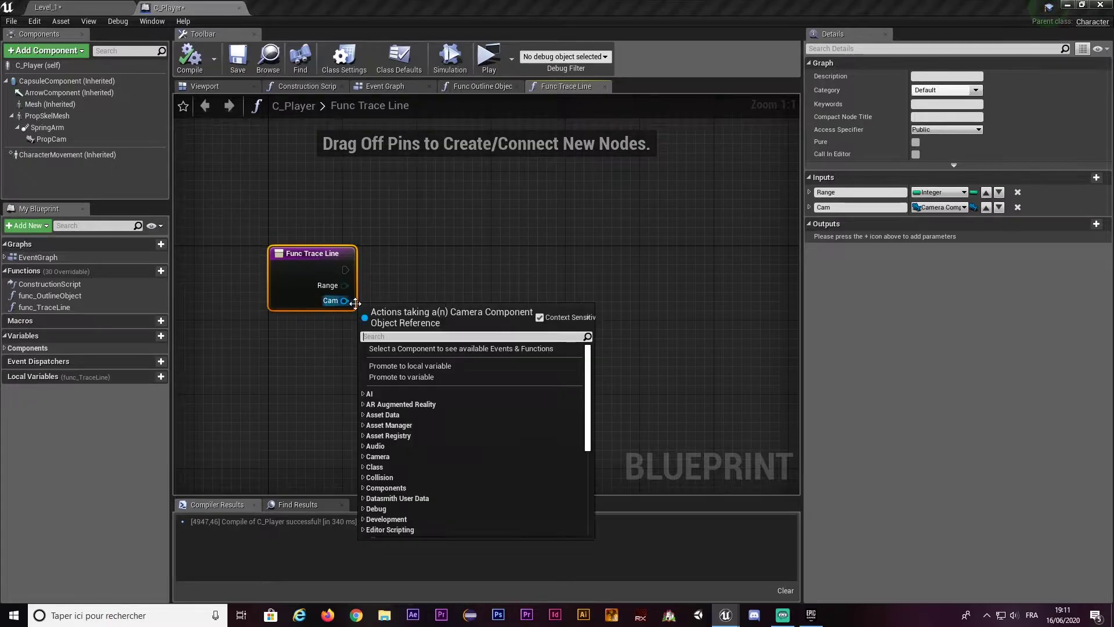
left_click(317, 329)
scroll(391, 309, "down", 2)
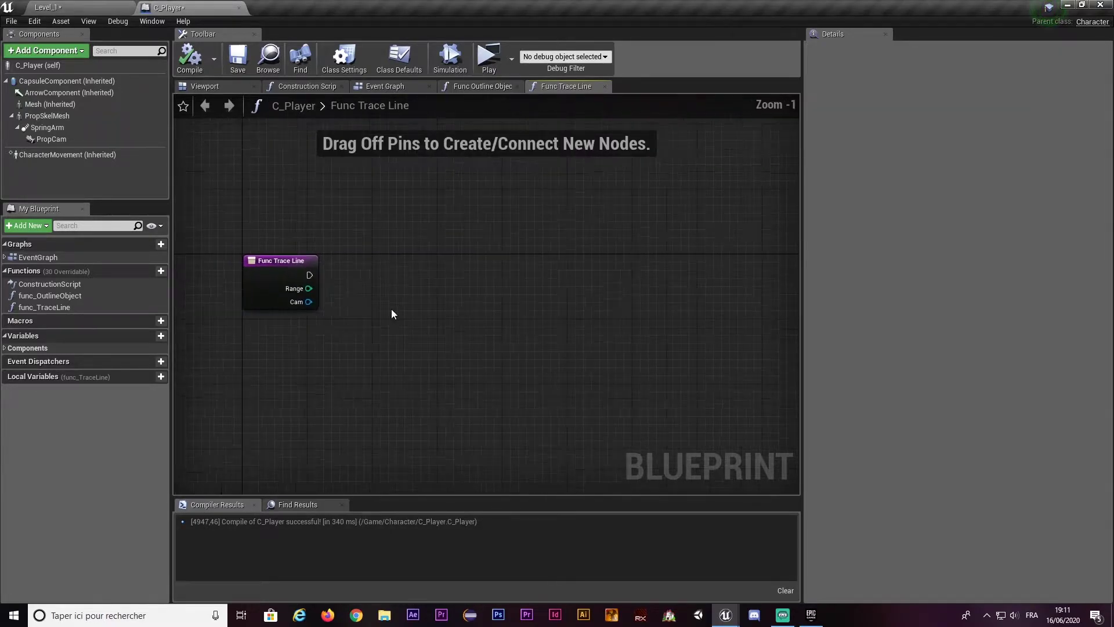
right_click(526, 281)
type("li")
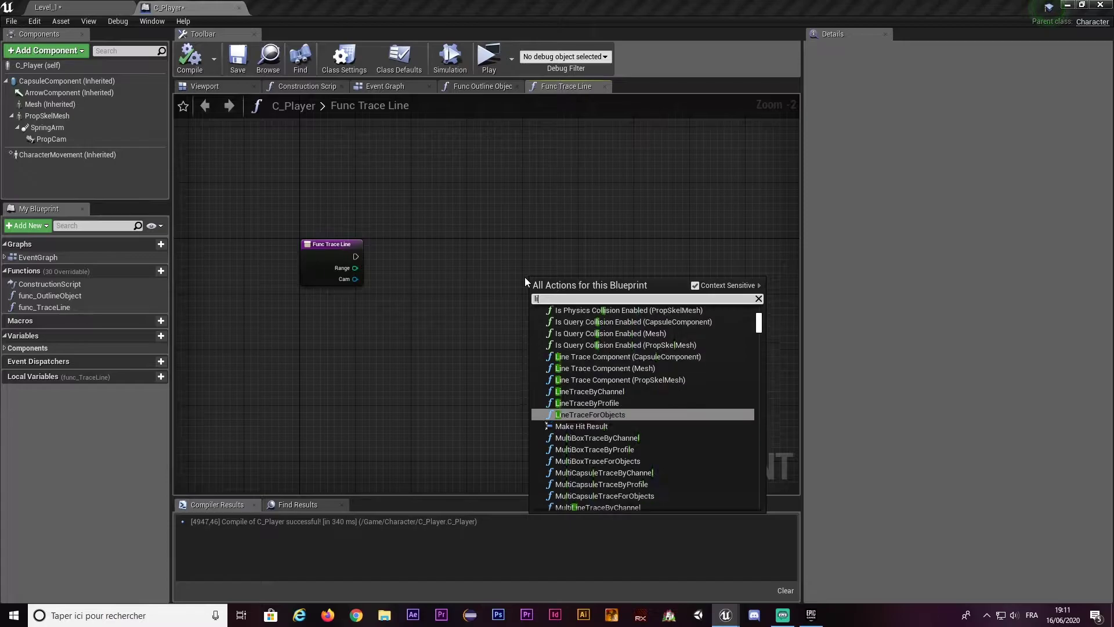
type("netrace")
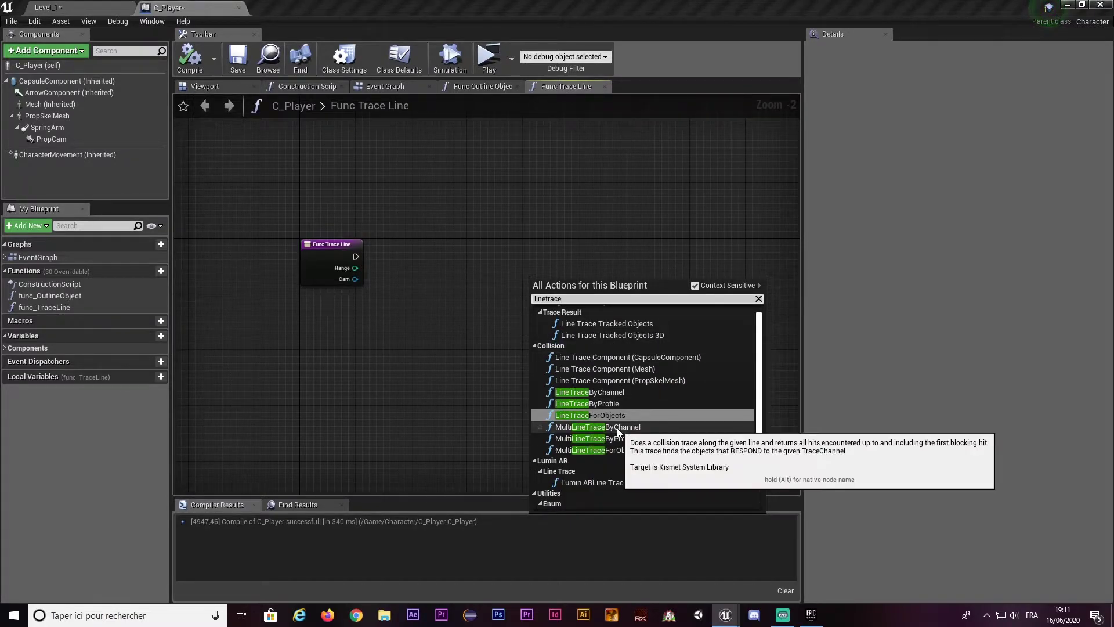
left_click(602, 393)
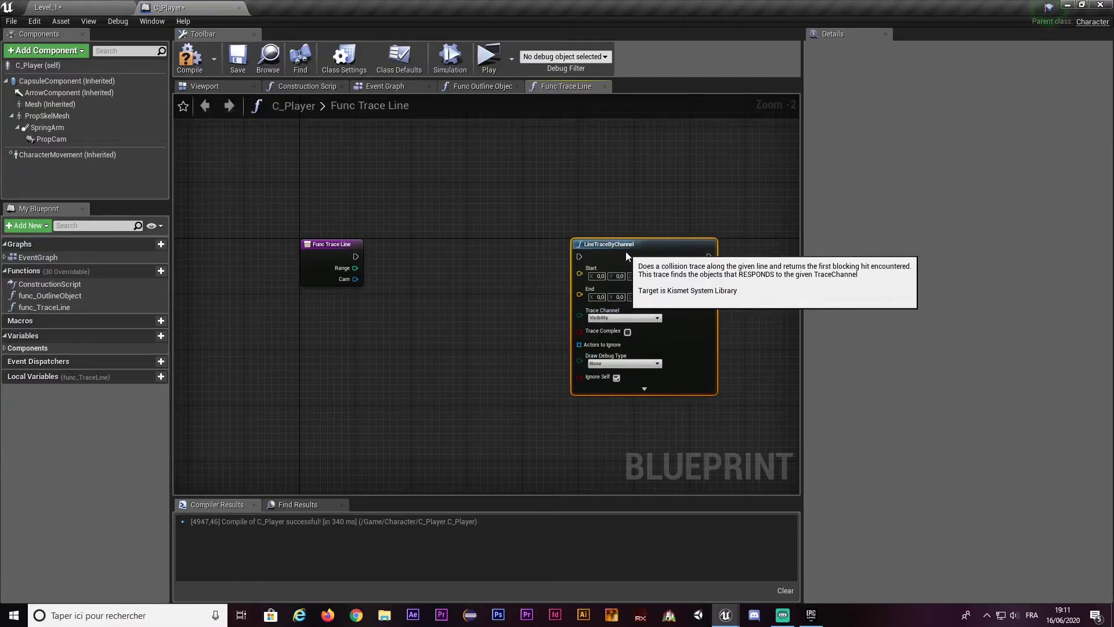
mouse_move(590, 260)
left_mouse_down()
mouse_move(638, 246)
mouse_move(356, 257)
left_mouse_up()
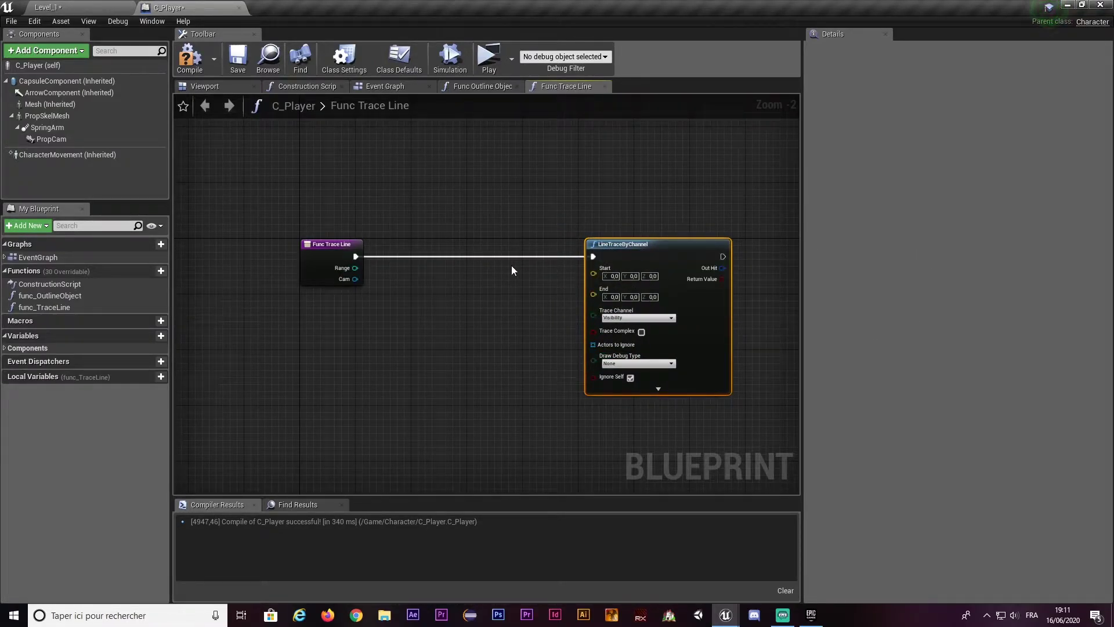
- Move LineTraceByChannel to the right of Func Trace Line and drag a wire from Cam
left_click(569, 273)
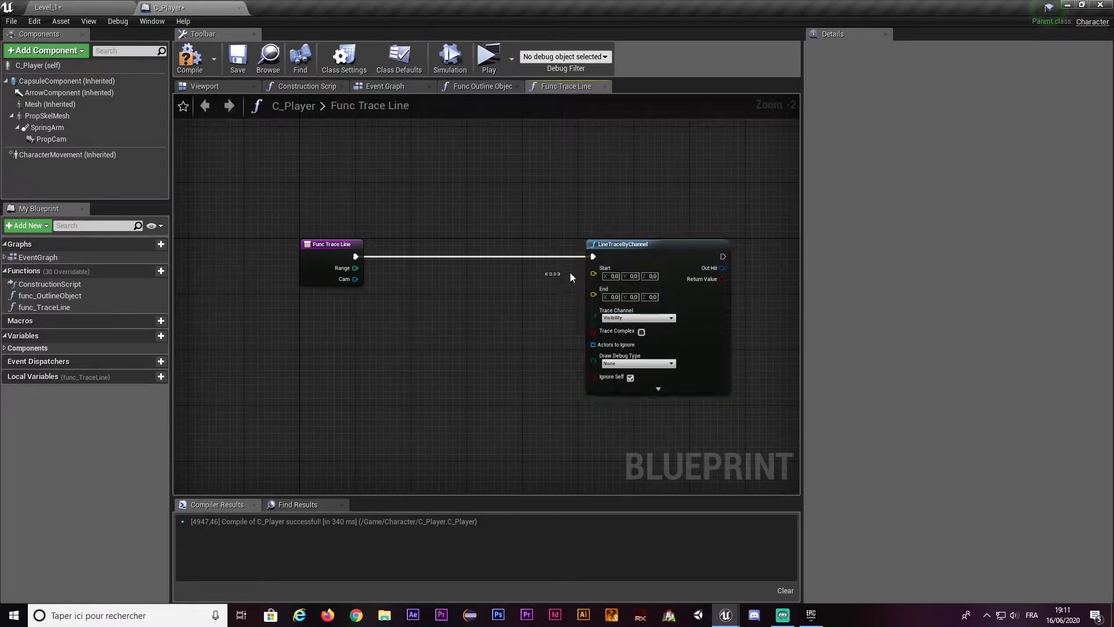
left_click(615, 270)
left_click_drag(521, 300, 601, 298)
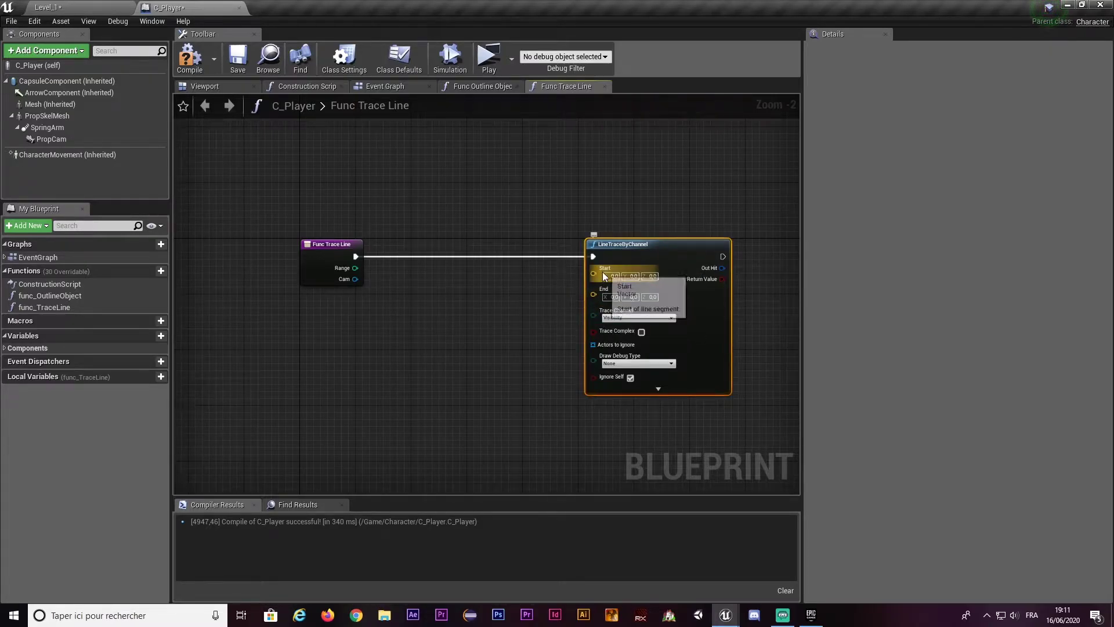
right_click_drag(548, 310, 569, 299)
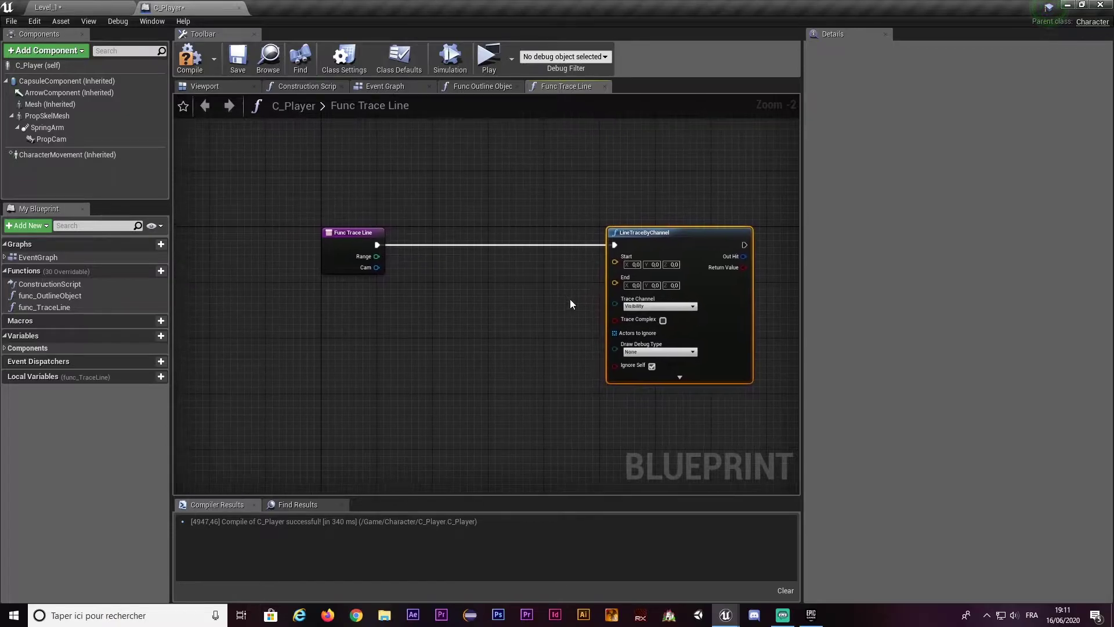
left_click_drag(639, 232, 730, 241)
right_click_drag(690, 261, 606, 232)
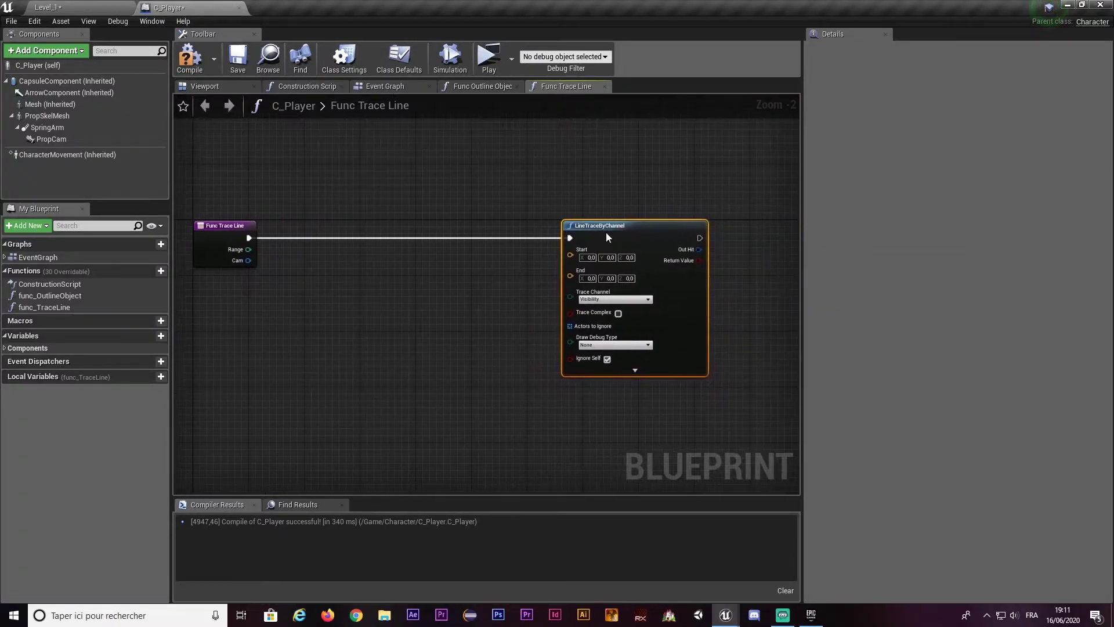
left_click_drag(606, 232, 643, 260)
left_click(248, 264)
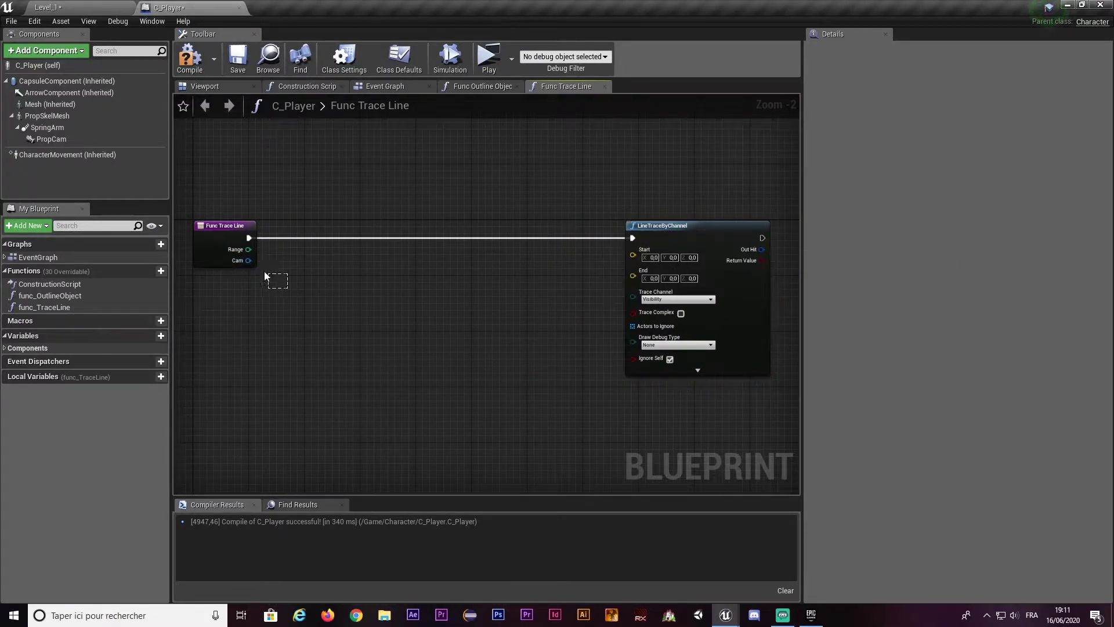
right_click_drag(243, 268, 273, 242)
left_click_drag(280, 234, 306, 272)
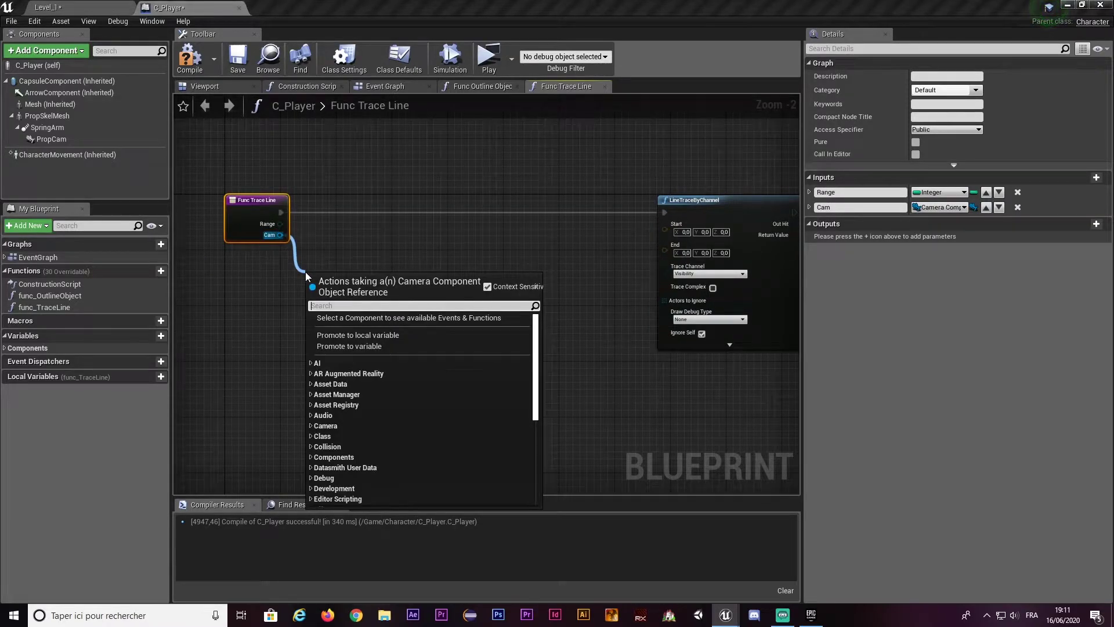
- Add a GetWorldLocation node from Cam and wire its Return Value to the trace Start
type("get world")
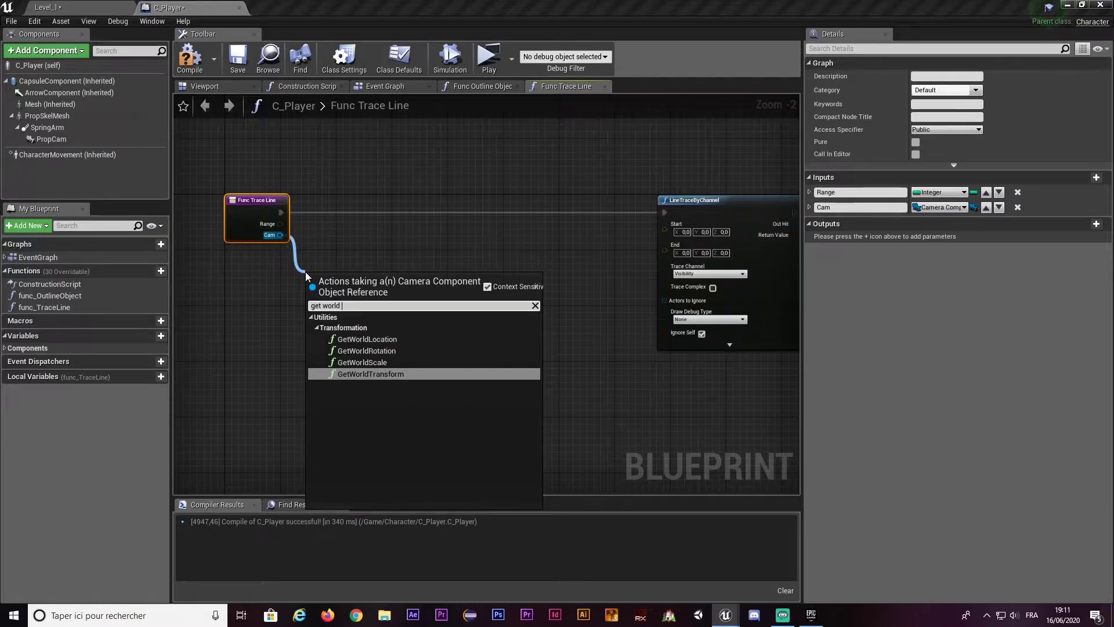
left_click(363, 339)
left_click_drag(374, 290, 404, 256)
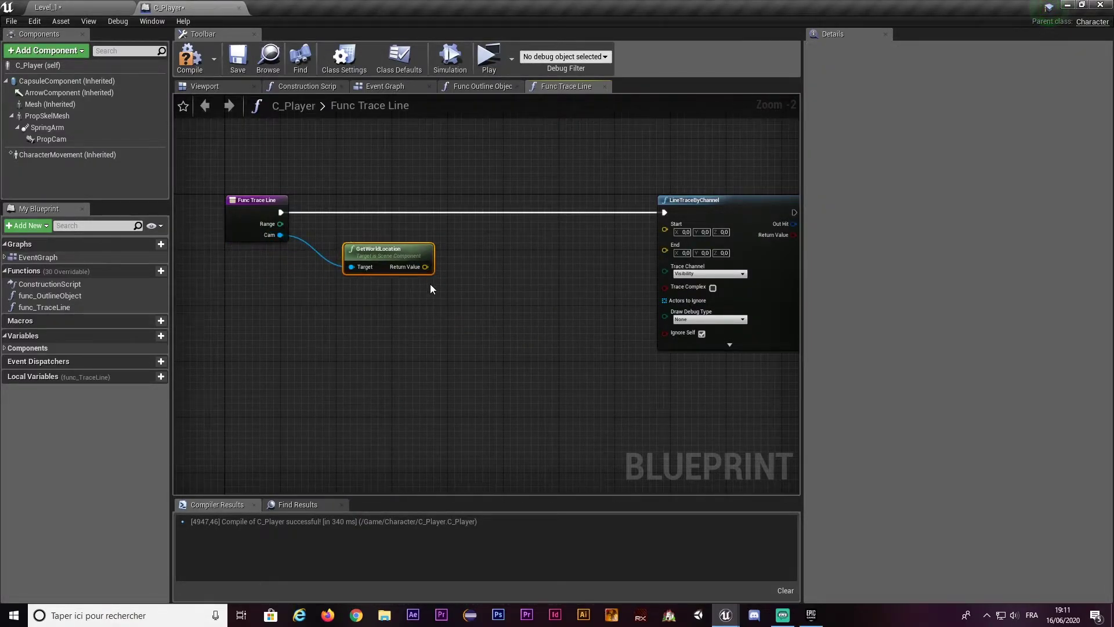
left_click_drag(424, 267, 664, 225)
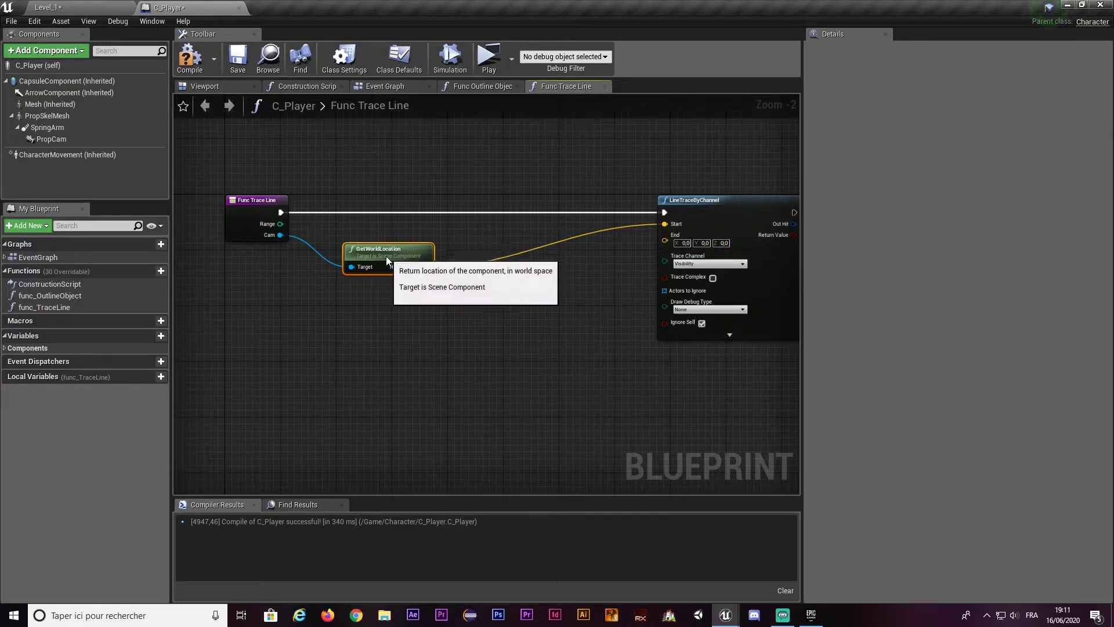
- Add a Get Forward Vector node driven by Cam
mouse_move(392, 311)
right_mouse_down()
mouse_move(377, 281)
mouse_move(395, 288)
right_mouse_up()
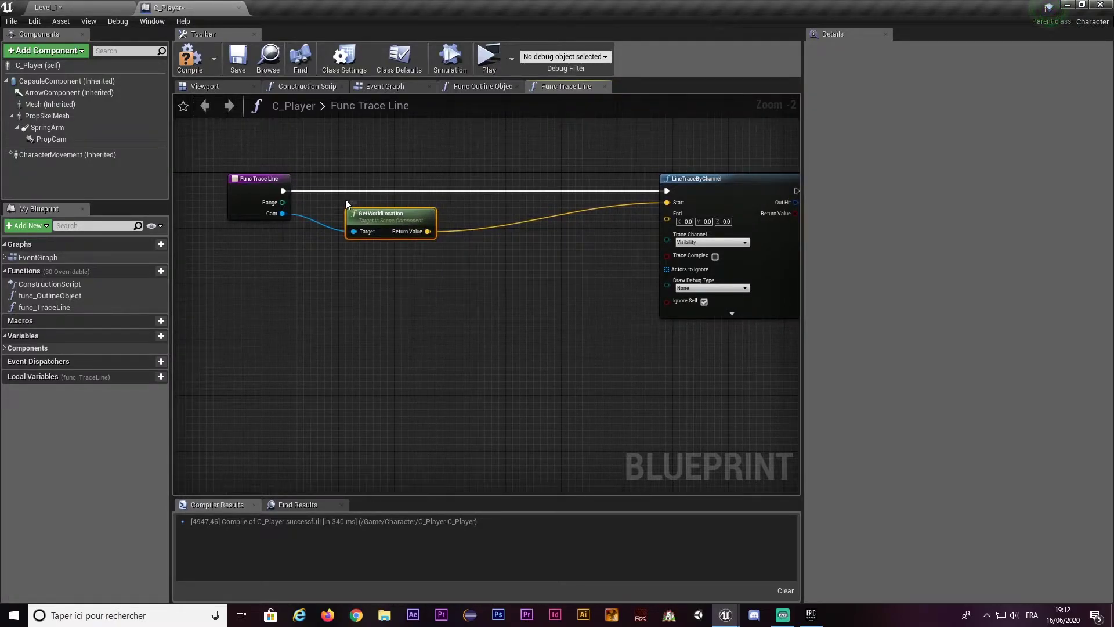
left_click_drag(317, 207, 289, 212)
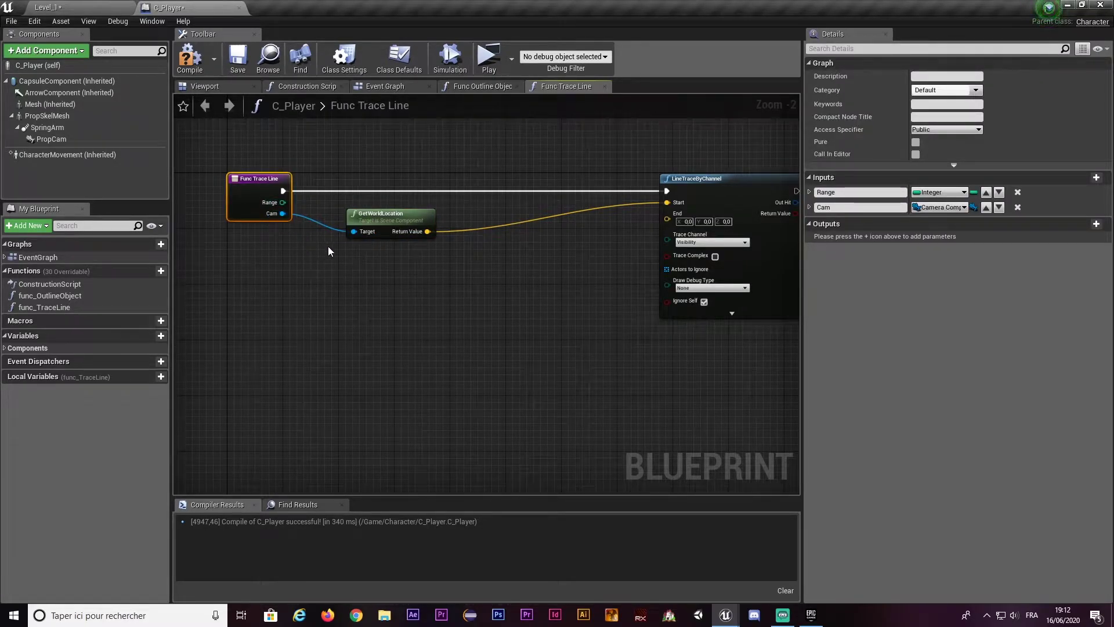
left_click_drag(284, 217, 333, 312)
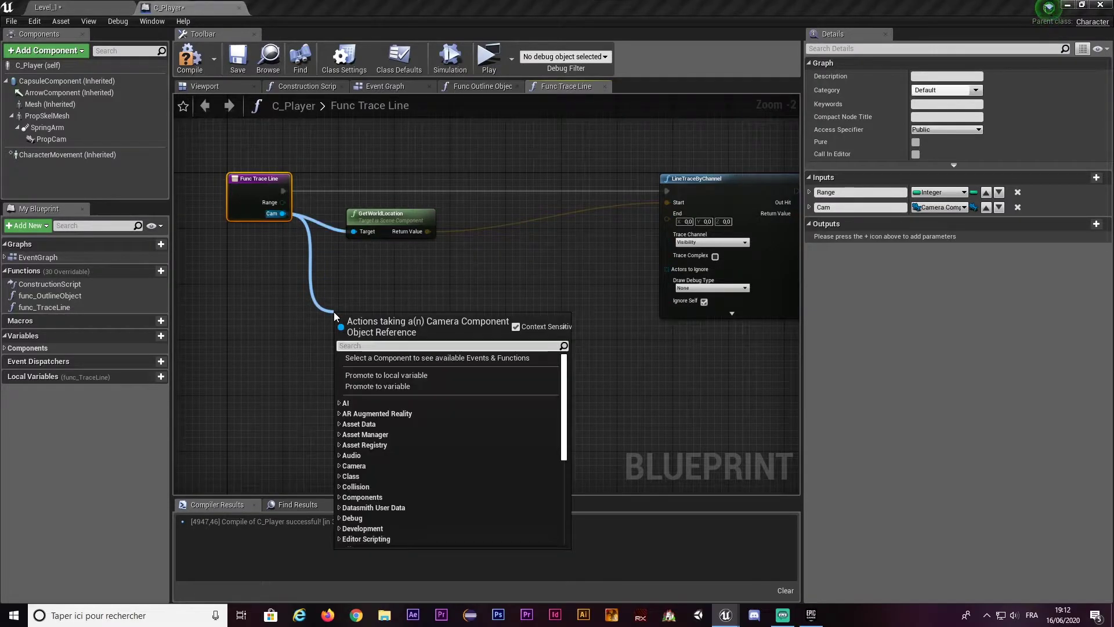
type("get")
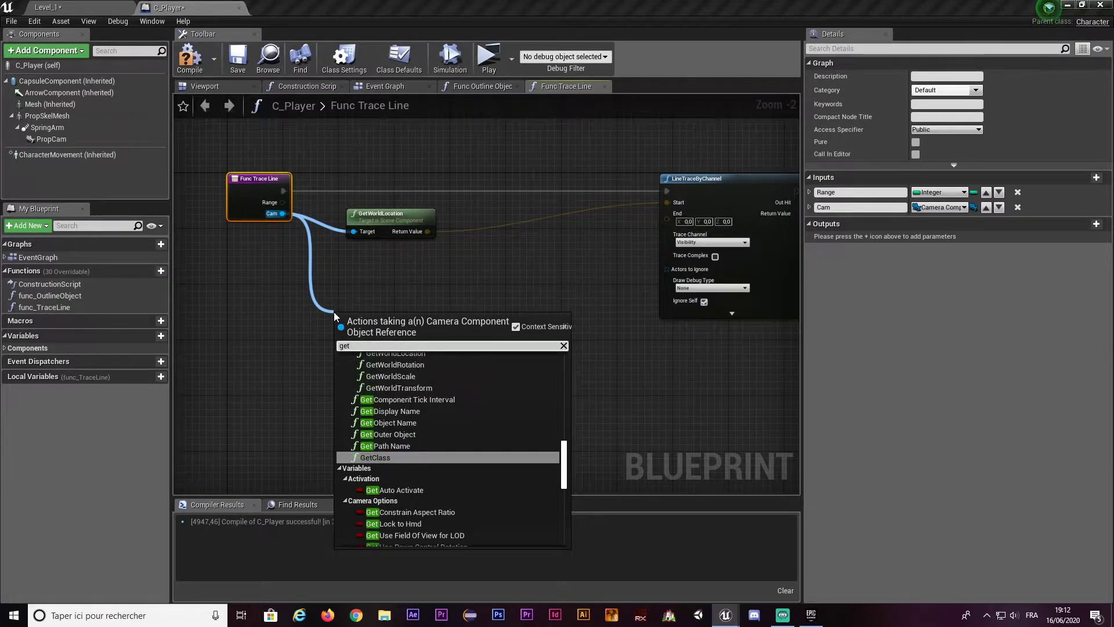
type(" forwa")
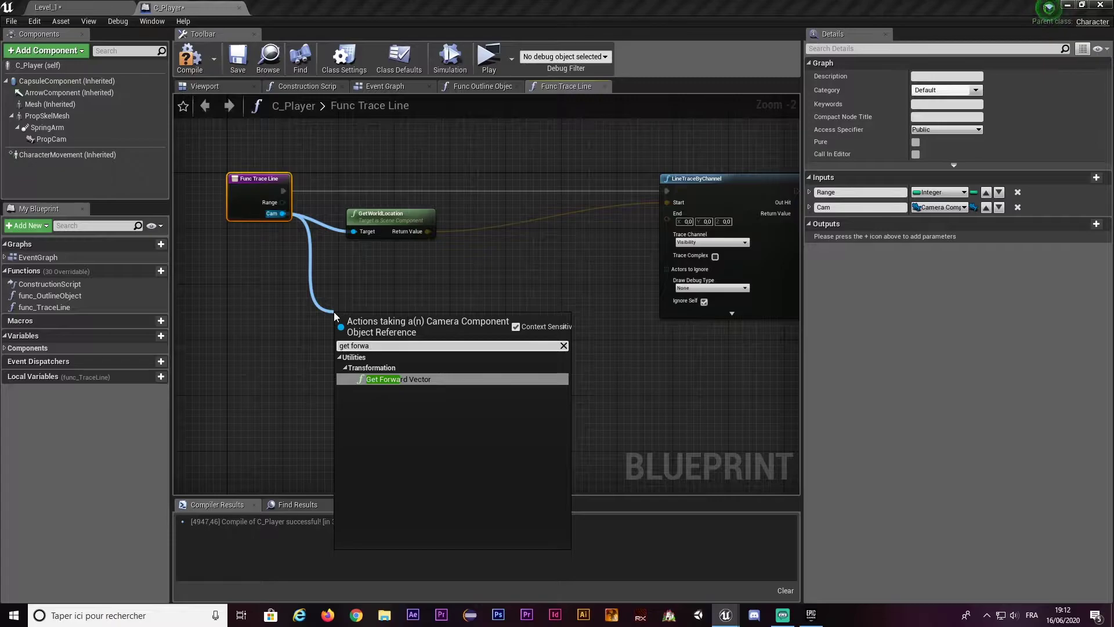
key("Return")
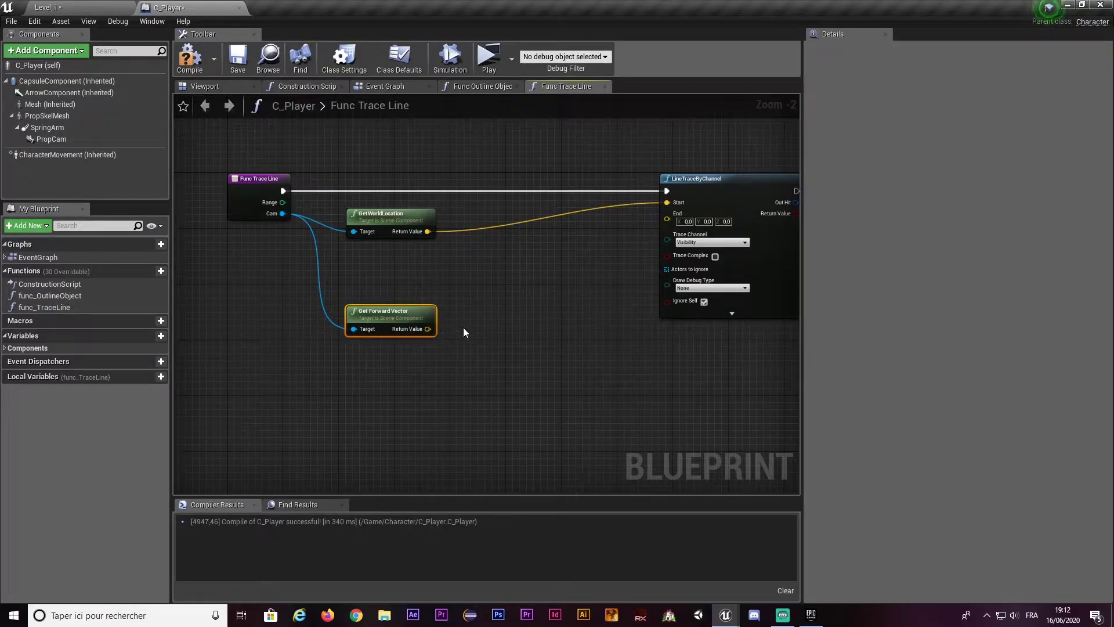
left_click_drag(428, 328, 463, 298)
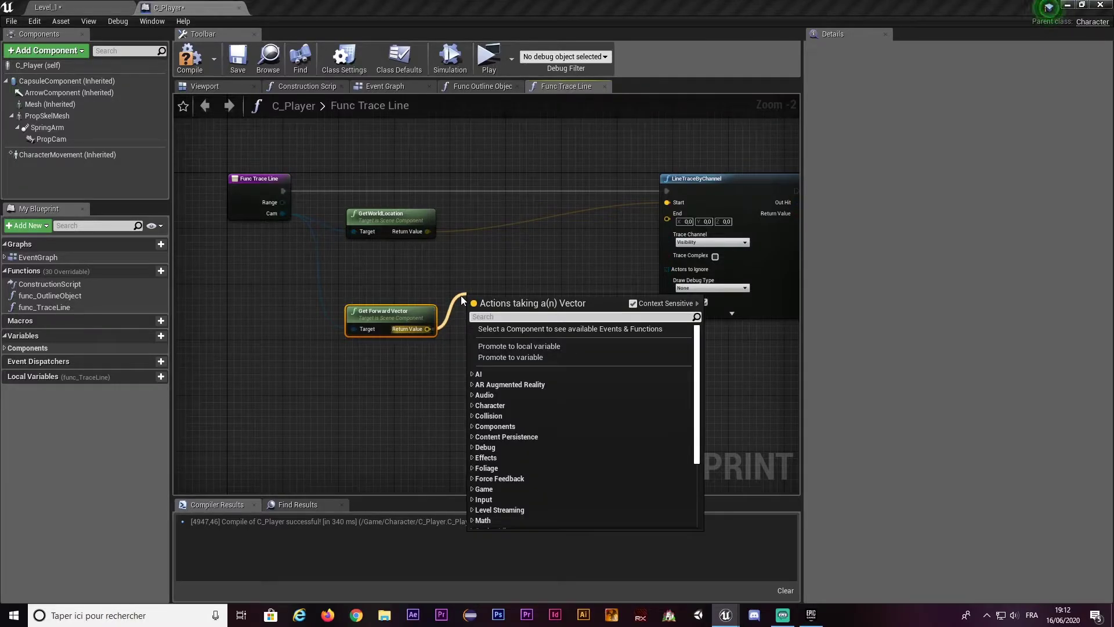
- Add a vector addition node off the forward vector, then delete it when Range won't connect
type("+")
left_click(520, 374)
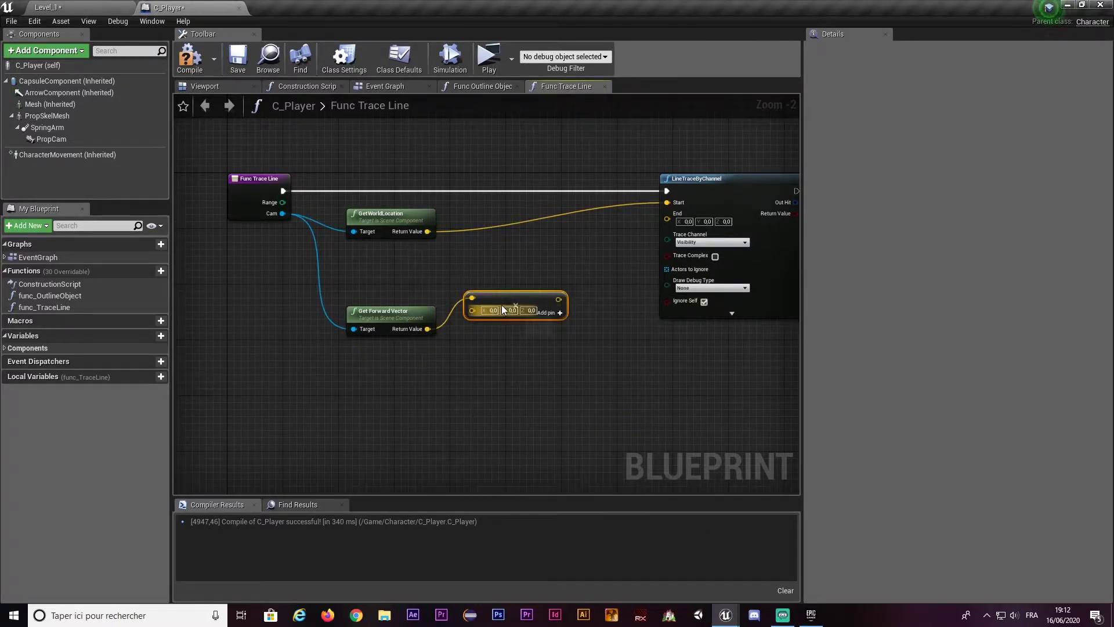
left_click_drag(502, 309, 503, 282)
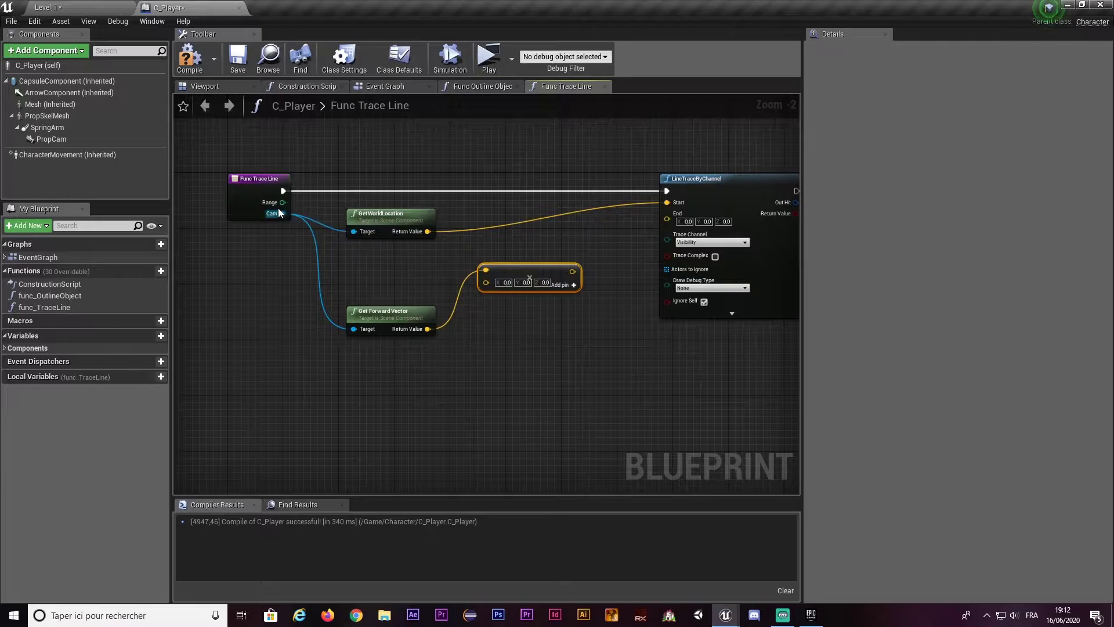
left_click_drag(282, 202, 487, 285)
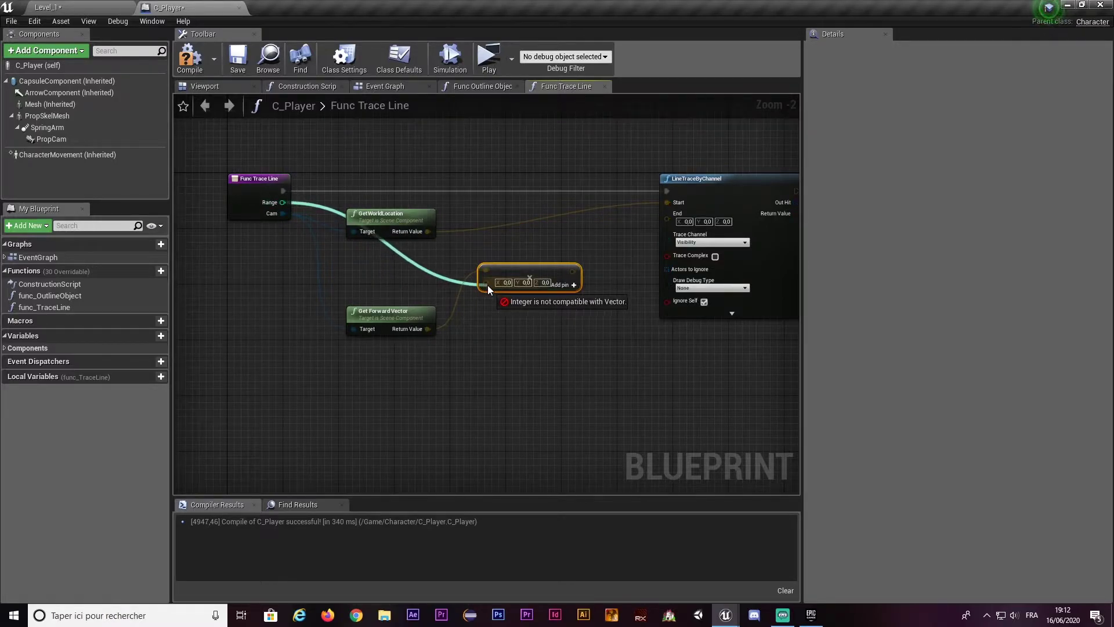
left_click_drag(487, 285, 482, 286)
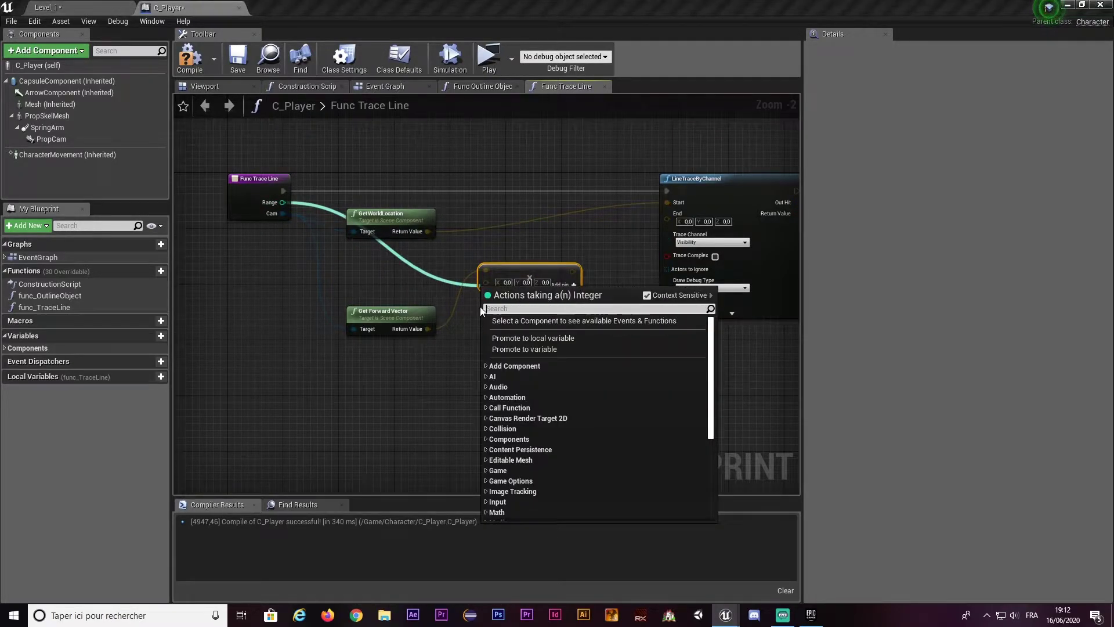
key("Escape")
key("Delete")
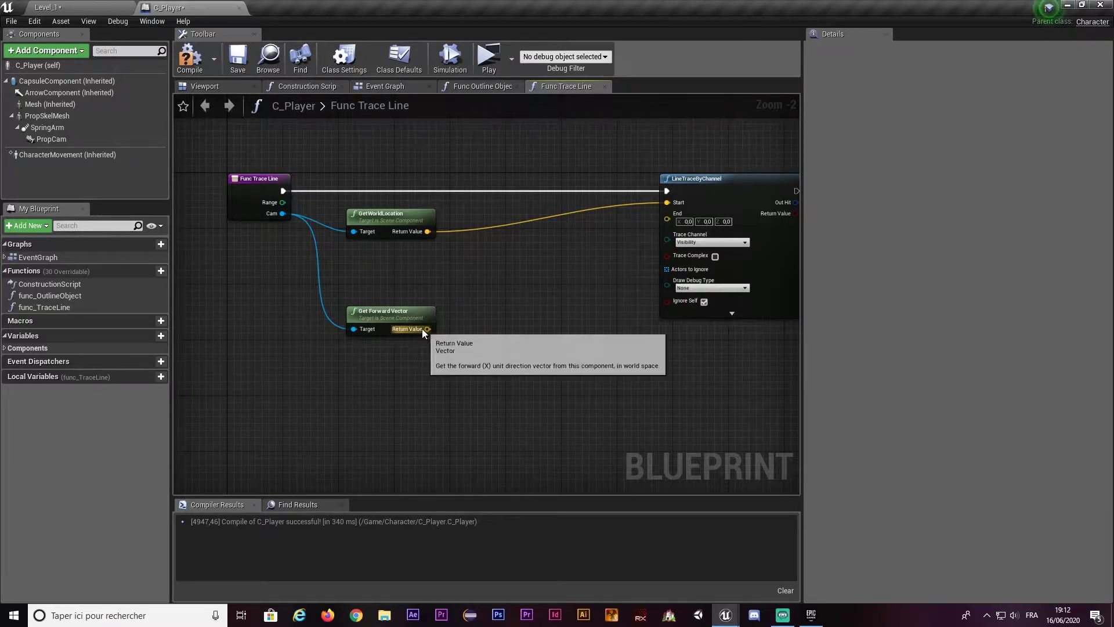
- Multiply the forward vector by Range with a vector * float node
left_click_drag(422, 329, 471, 274)
type("*")
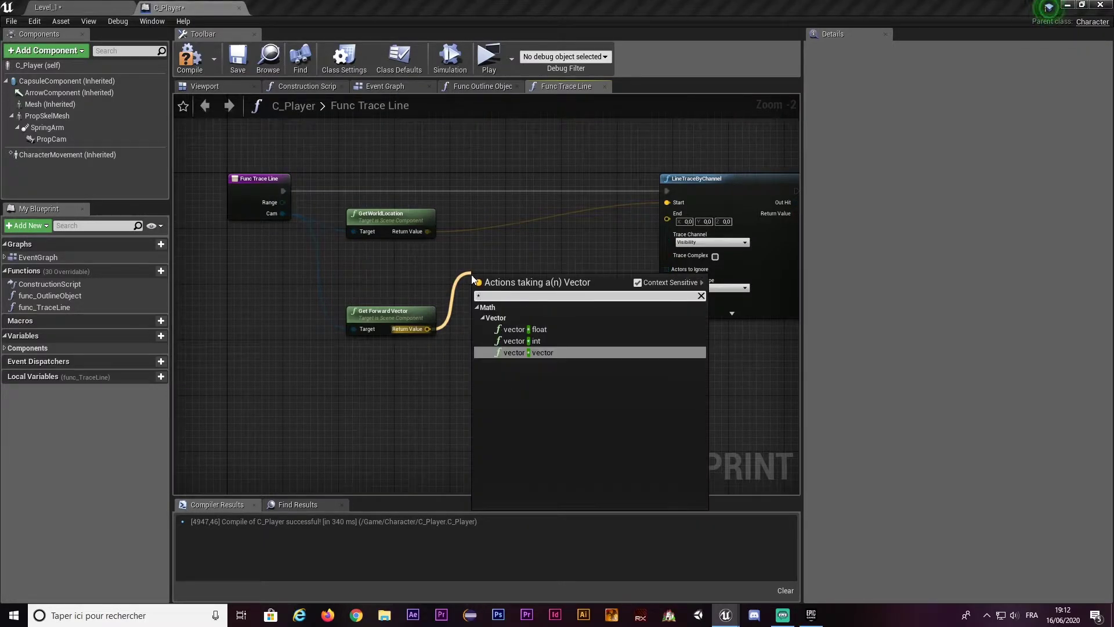
left_click(524, 330)
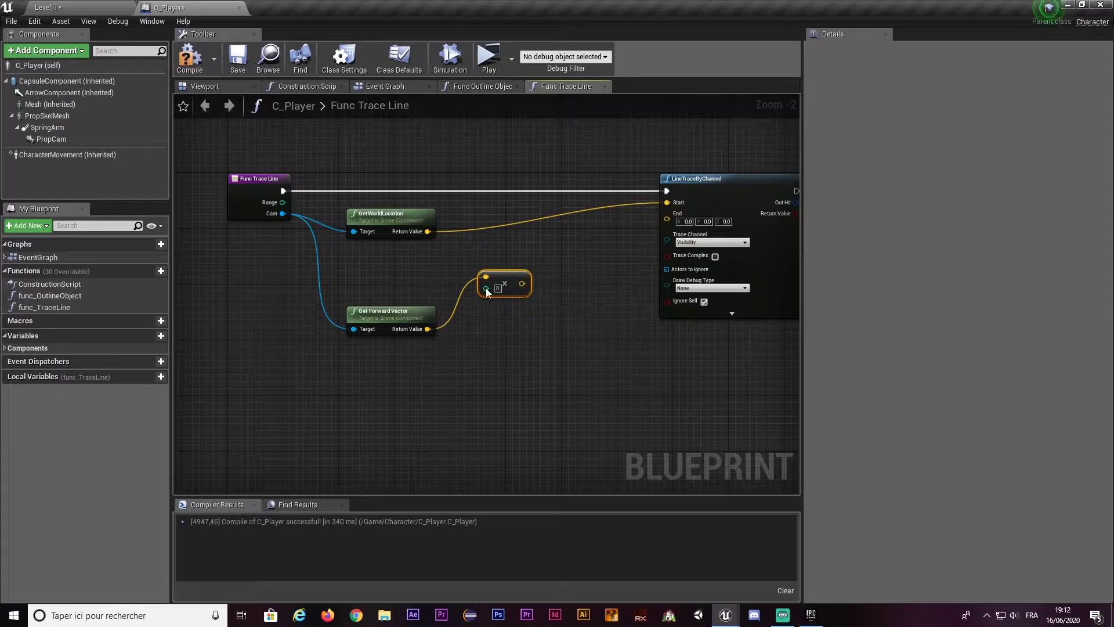
left_click_drag(282, 202, 486, 287)
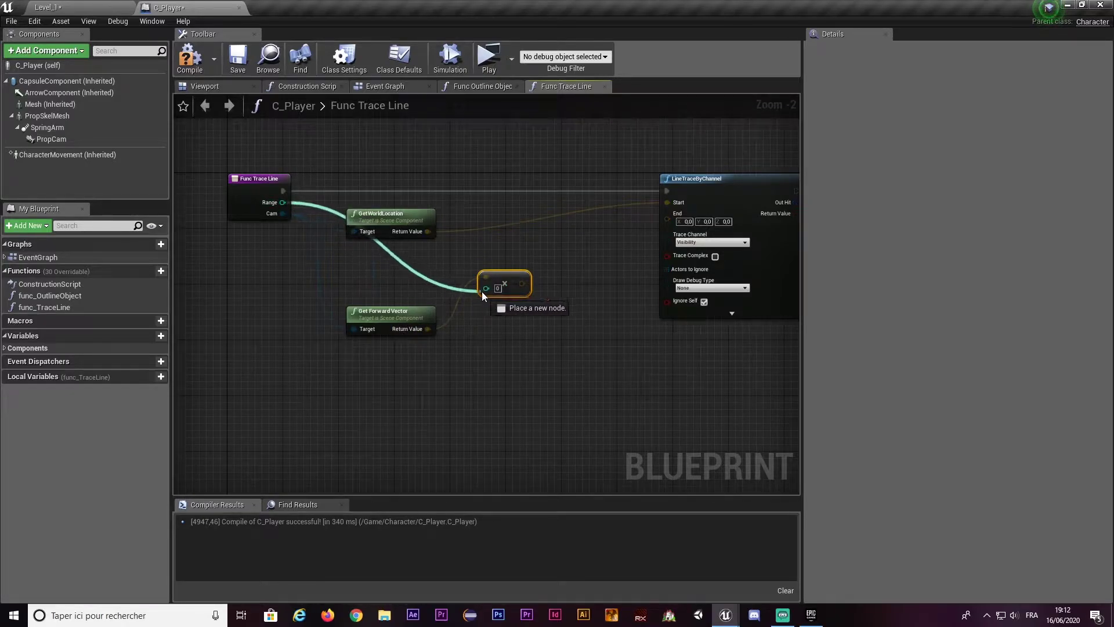
left_click(354, 319)
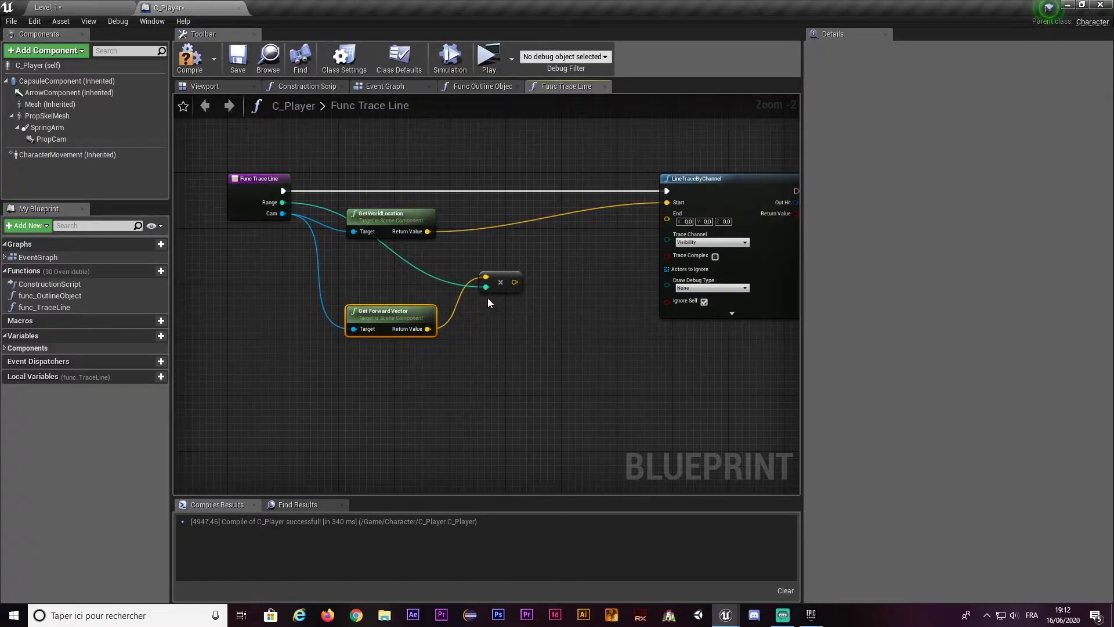
right_click_drag(487, 297, 476, 315)
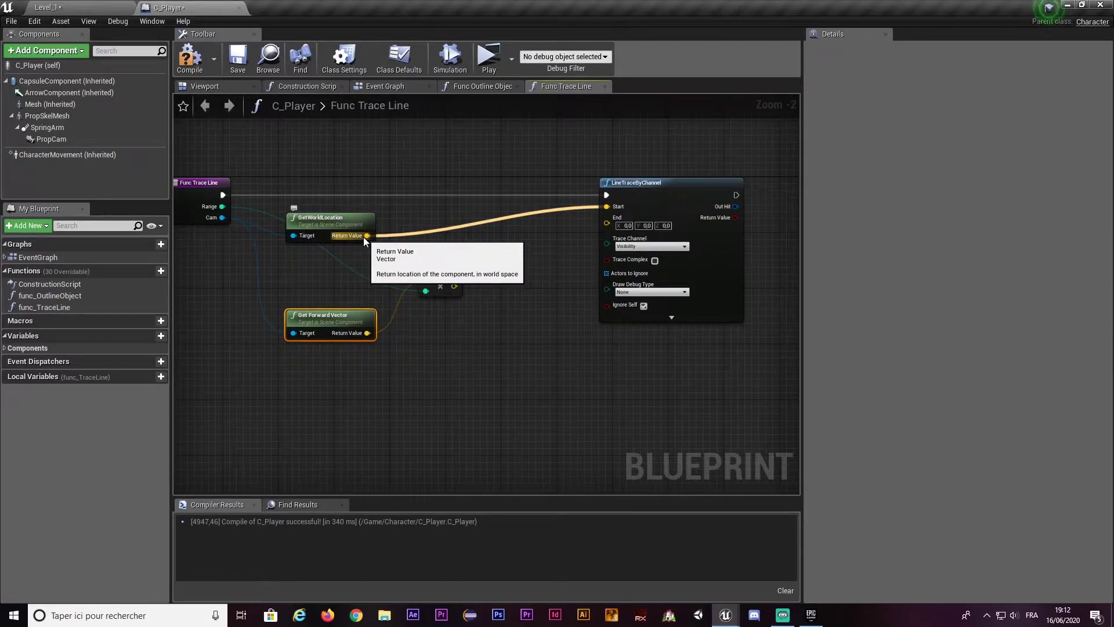
- Add world location plus scaled forward vector and feed the sum into LineTraceByChannel's End
mouse_move(367, 235)
left_mouse_down()
mouse_move(374, 243)
mouse_move(363, 235)
left_mouse_up()
left_click_drag(464, 353, 290, 270)
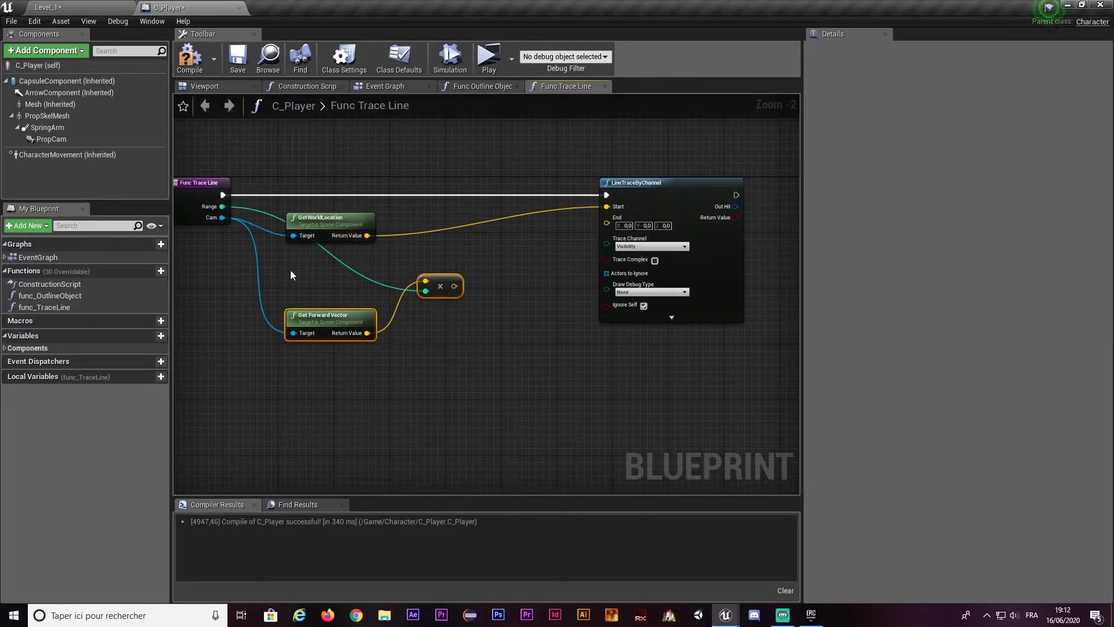
left_click_drag(397, 249, 338, 218)
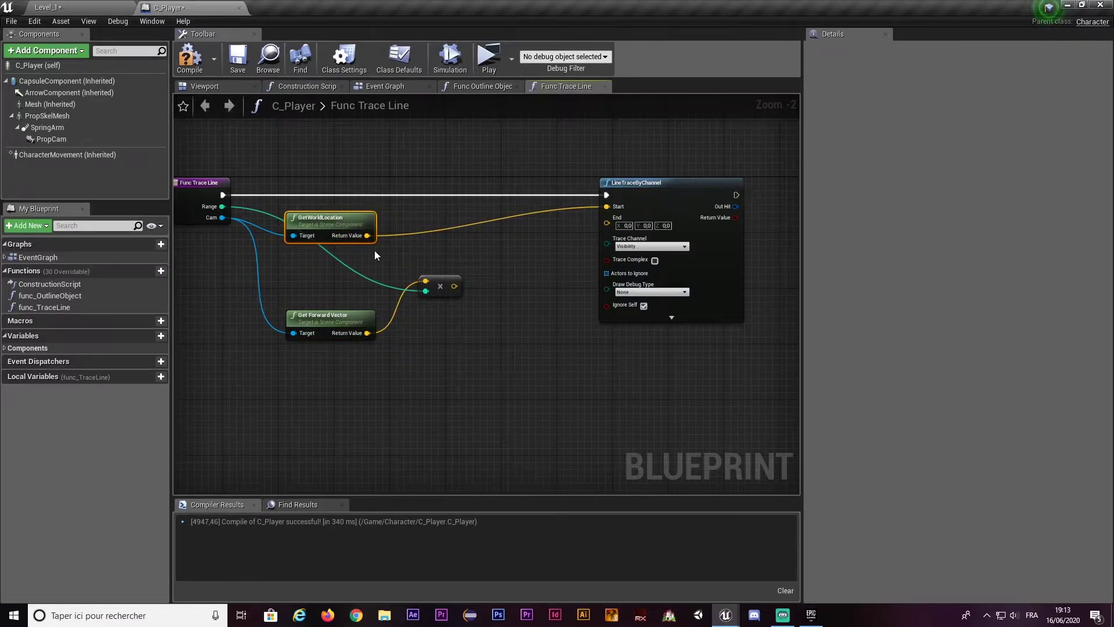
left_click_drag(368, 235, 482, 252)
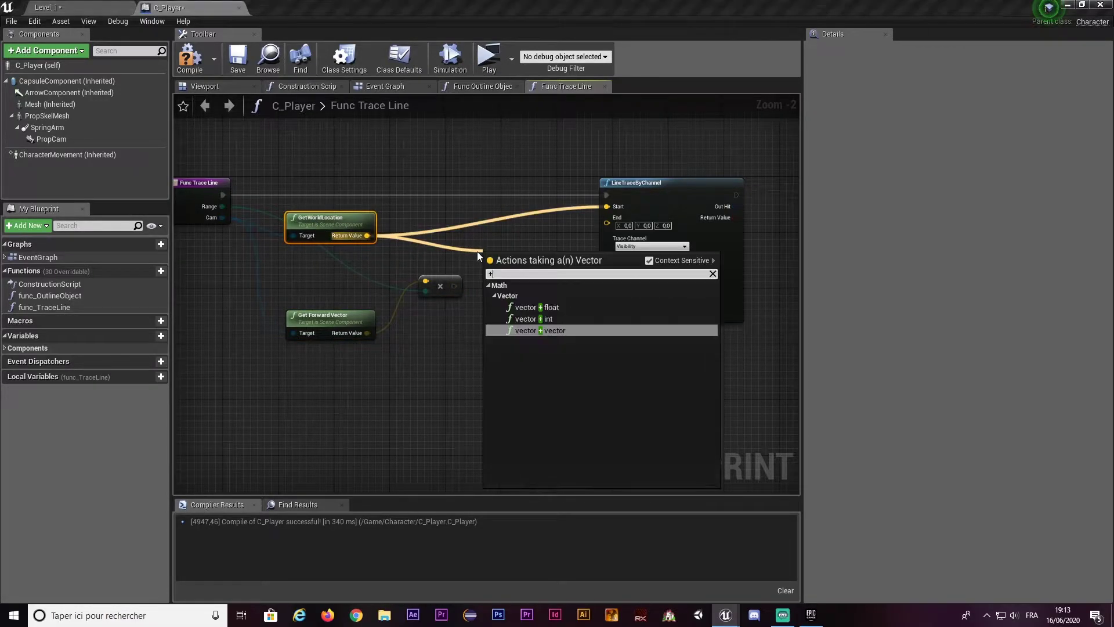
left_click(549, 329)
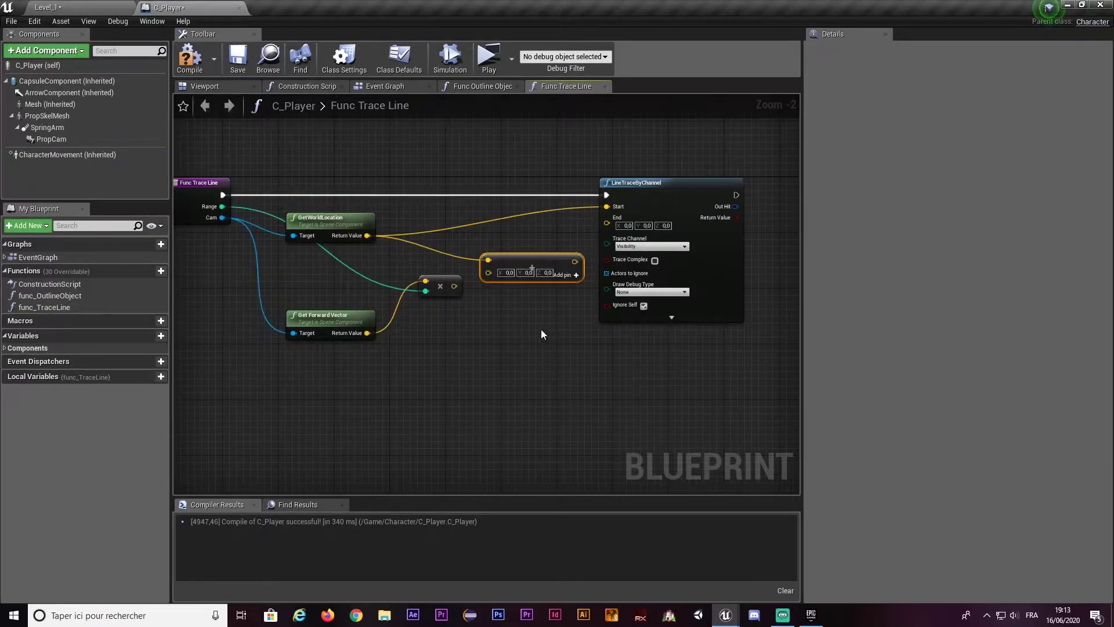
left_click_drag(454, 286, 507, 256)
left_click_drag(486, 321, 339, 280)
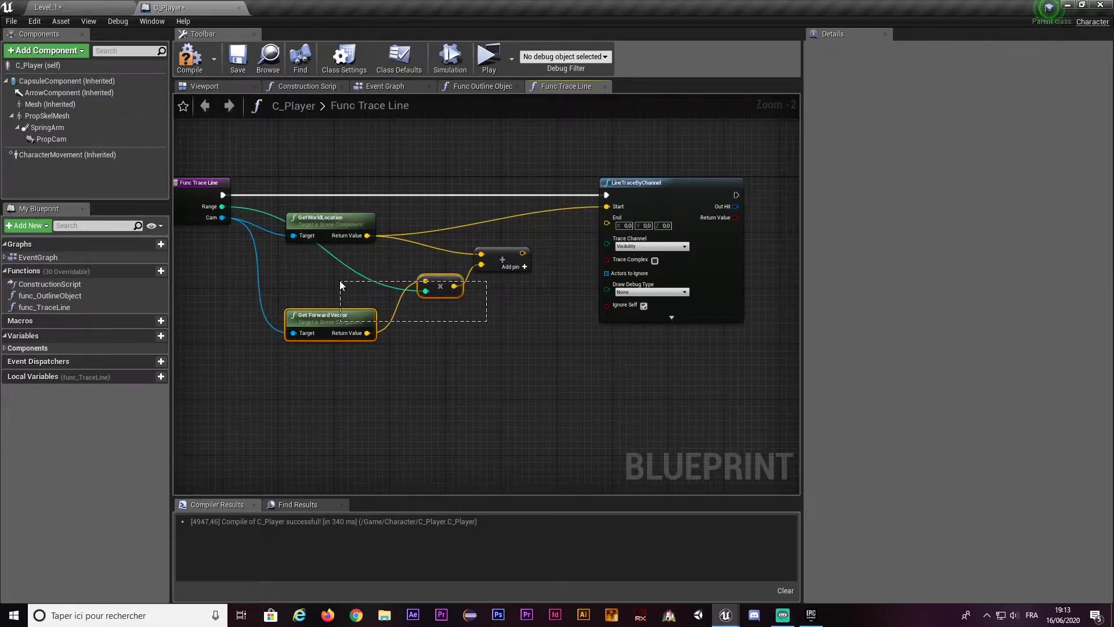
left_click_drag(340, 279, 346, 284)
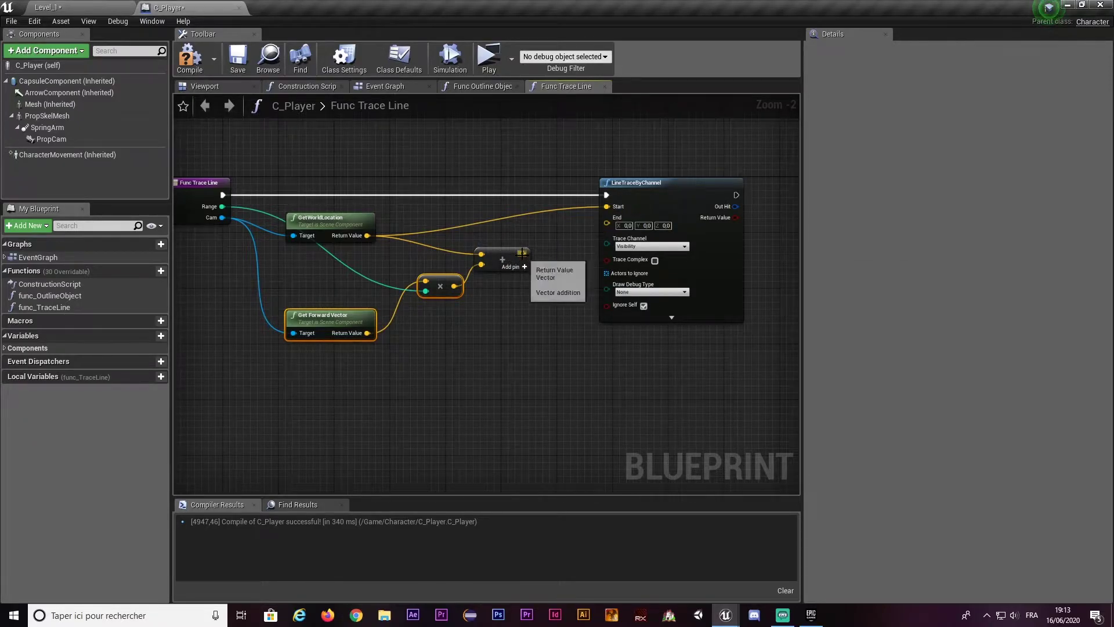
left_click_drag(522, 253, 609, 222)
- Set LineTraceByChannel's Draw Debug Type to Persistent
right_click_drag(591, 256, 629, 261)
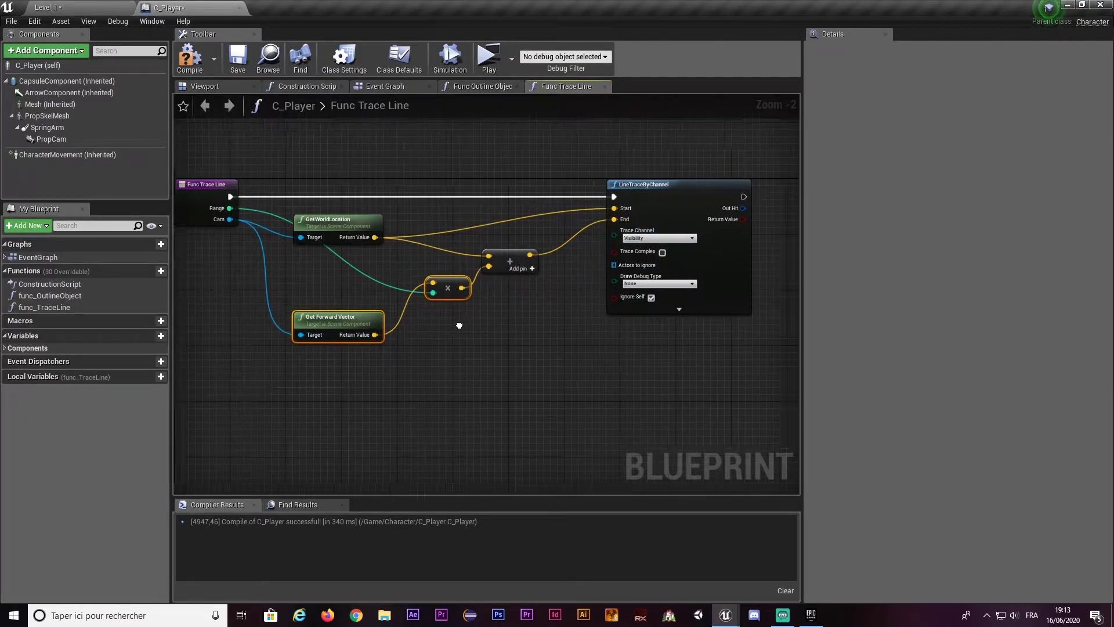
scroll(507, 328, "down", 1)
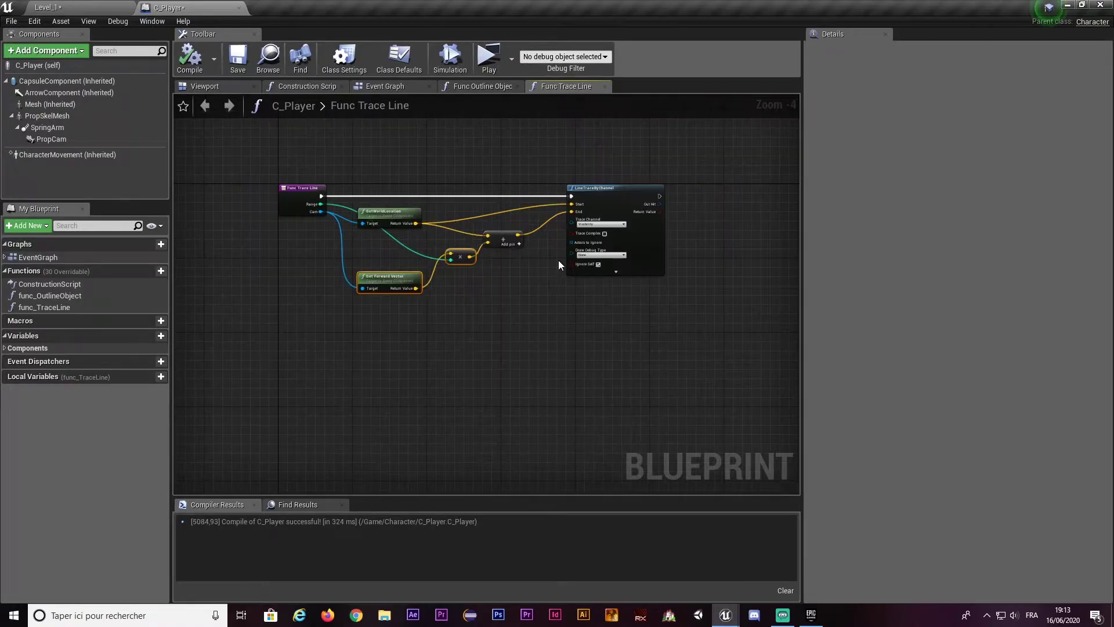
scroll(558, 260, "up", 2)
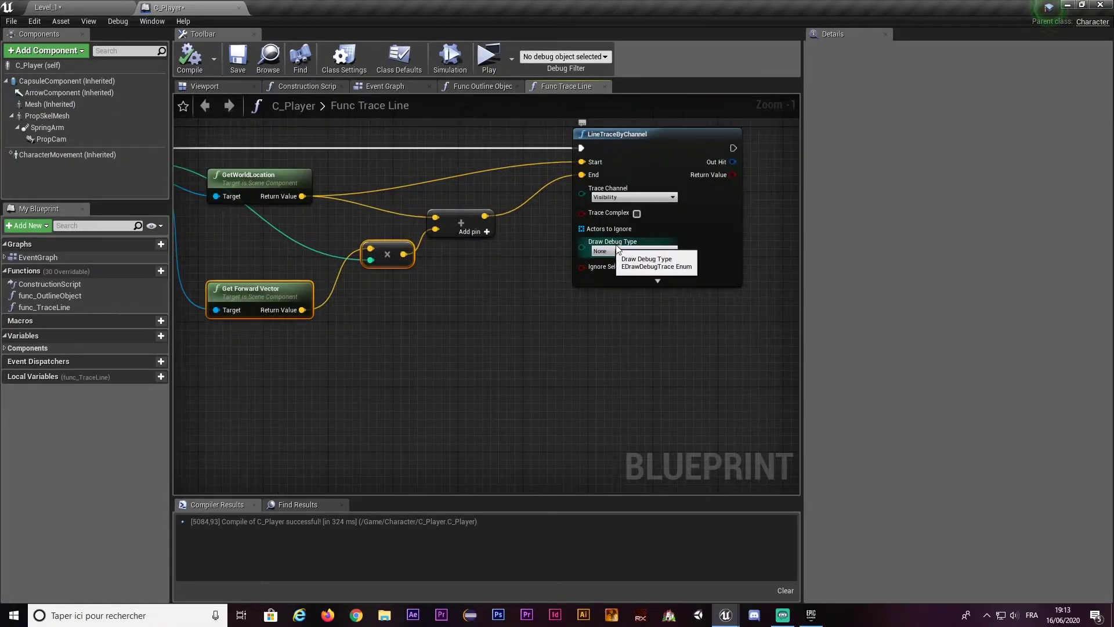
left_click(599, 250)
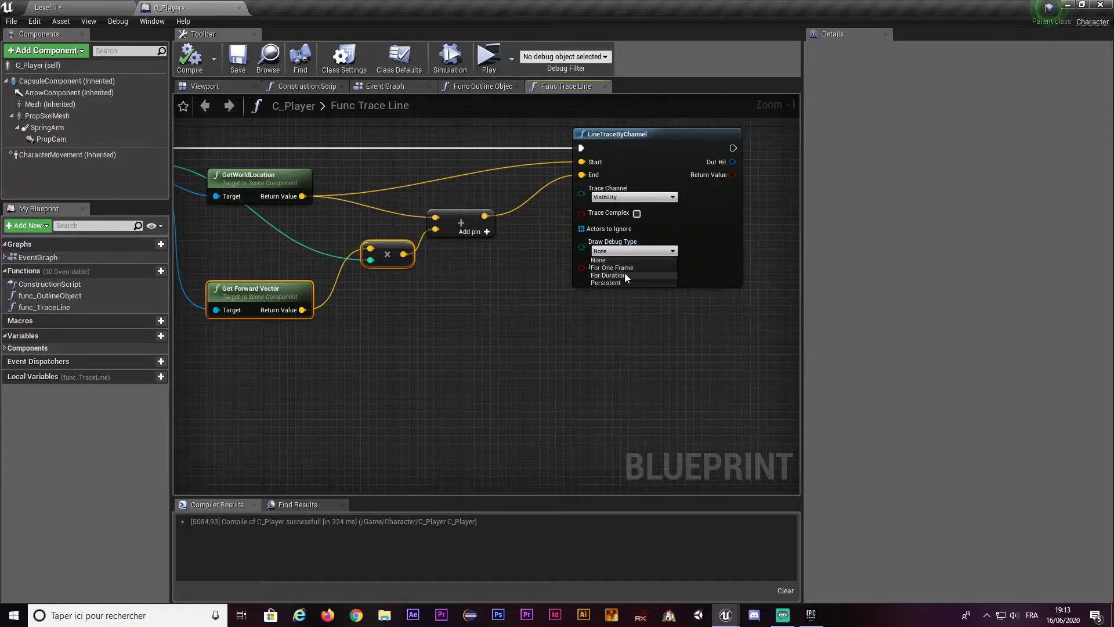
left_click(613, 283)
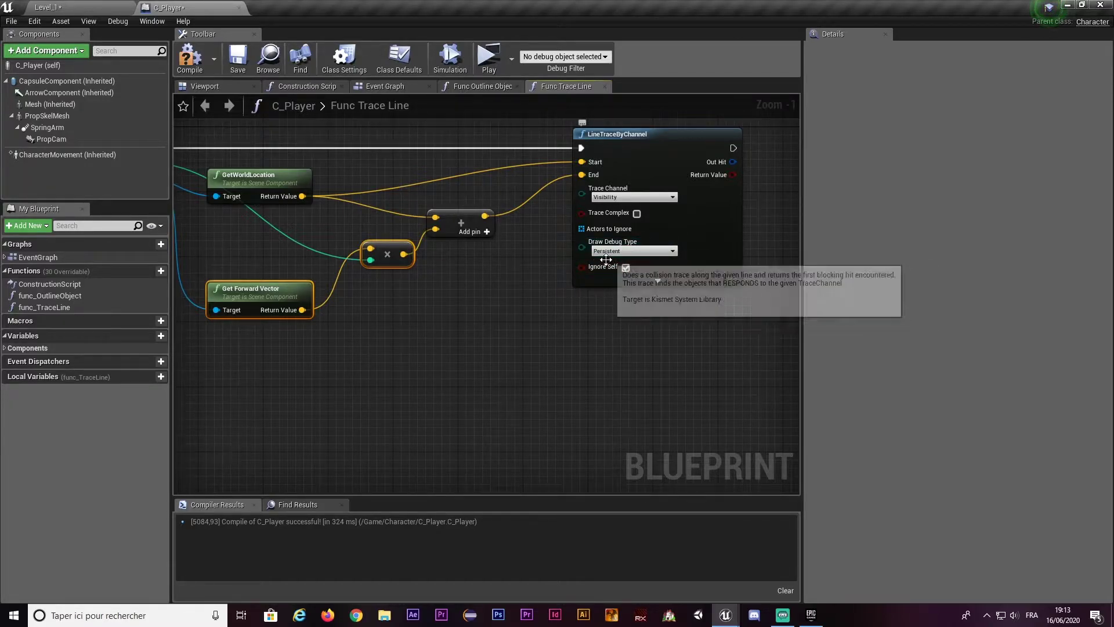
- Compile C_Player and select the LineTraceByChannel node
scroll(541, 299, "down", 2)
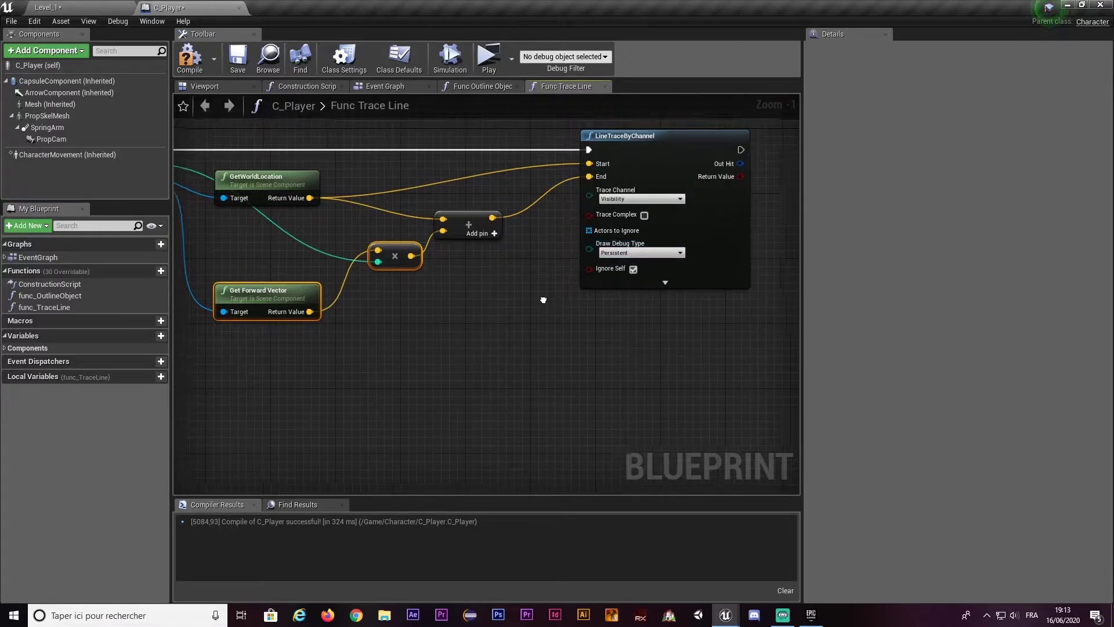
left_click(192, 69)
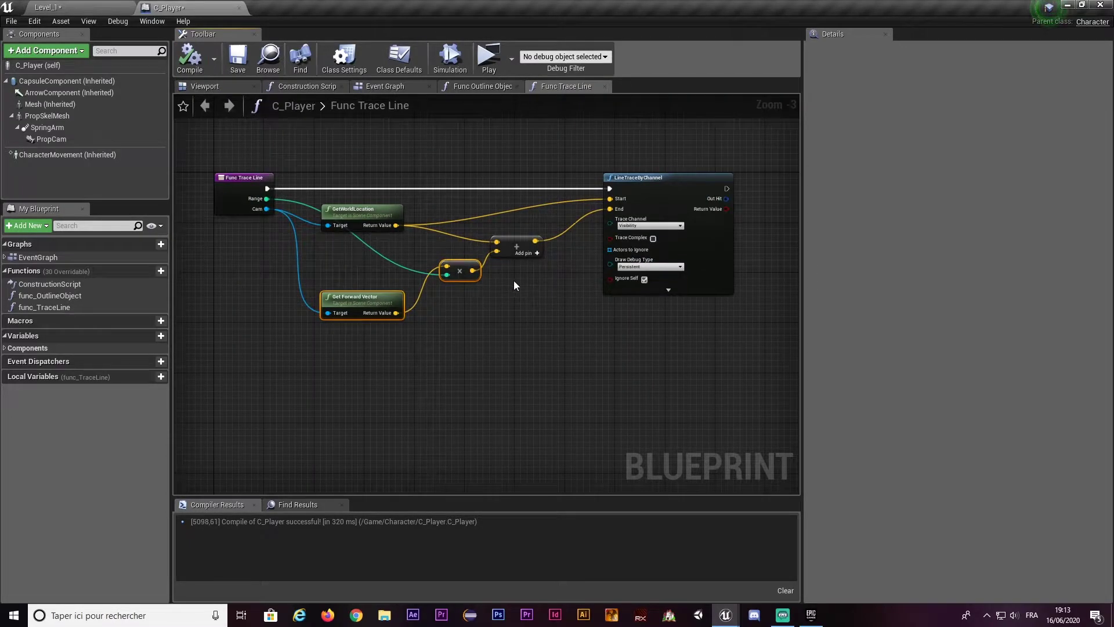
right_click_drag(513, 281, 351, 323)
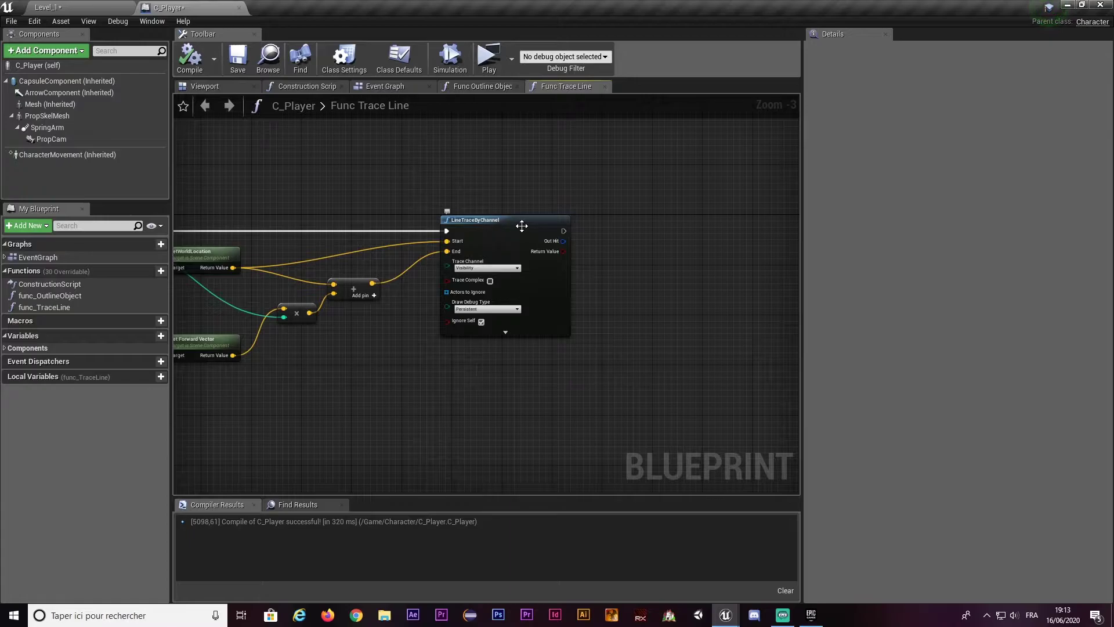
left_click_drag(500, 203, 560, 367)
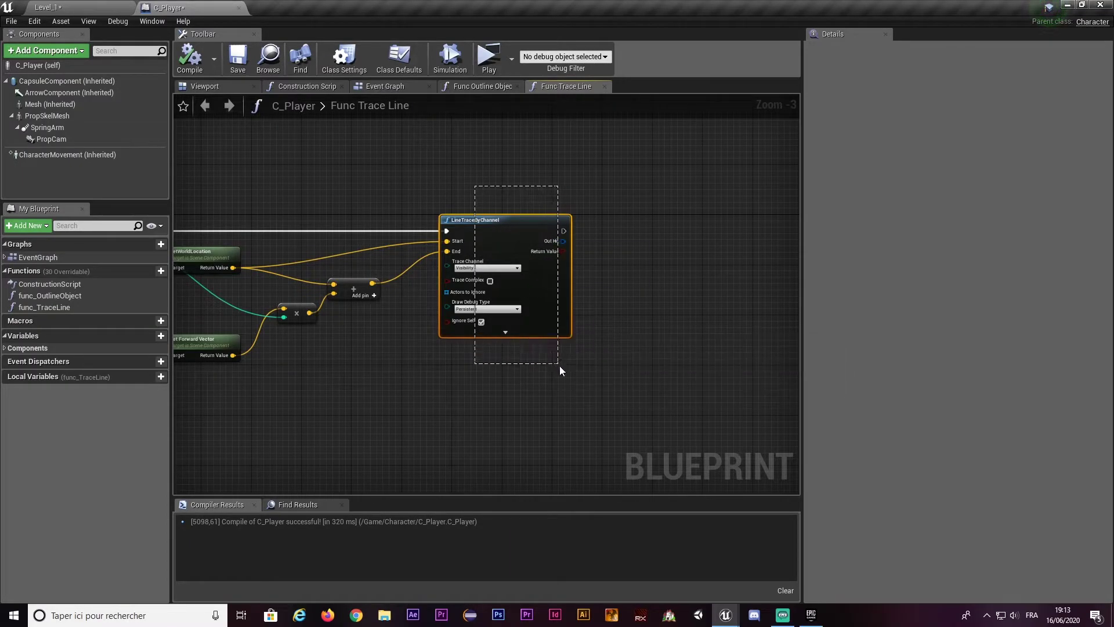
- End func_TraceLine with a Return Node outputting the trace's Out Hit as OutHit, and compile
left_click_drag(447, 191, 554, 255)
left_click_drag(565, 235, 628, 225)
type("return")
key("Return")
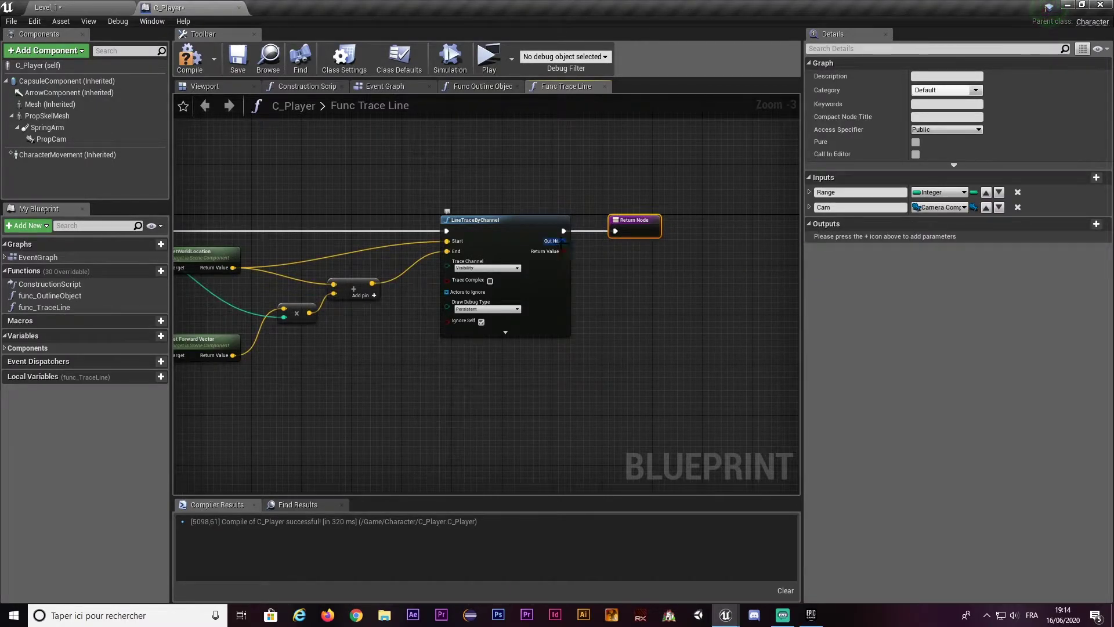
left_click_drag(564, 241, 624, 232)
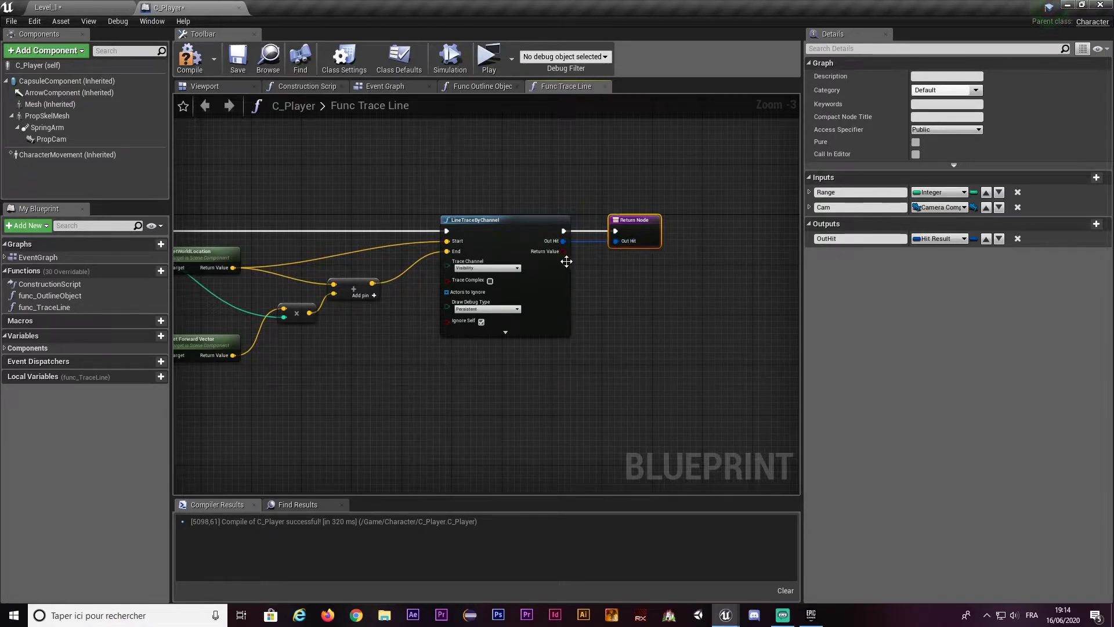
right_click_drag(566, 262, 628, 247)
left_click(190, 58)
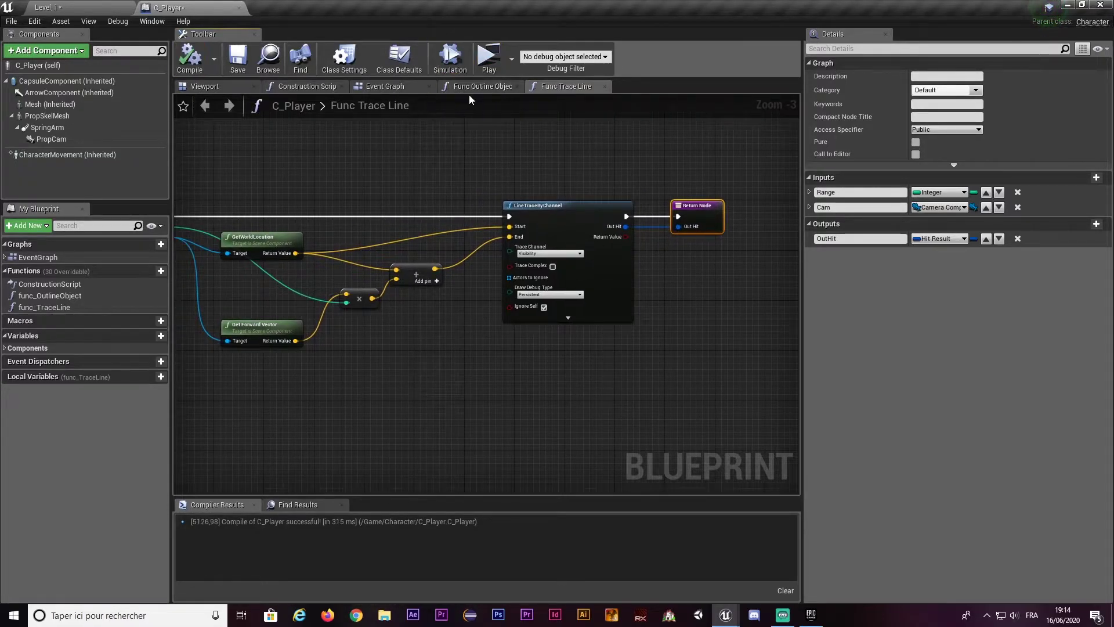
- Add a Func Trace Line call to the Func Outline Object graph
left_click(476, 85)
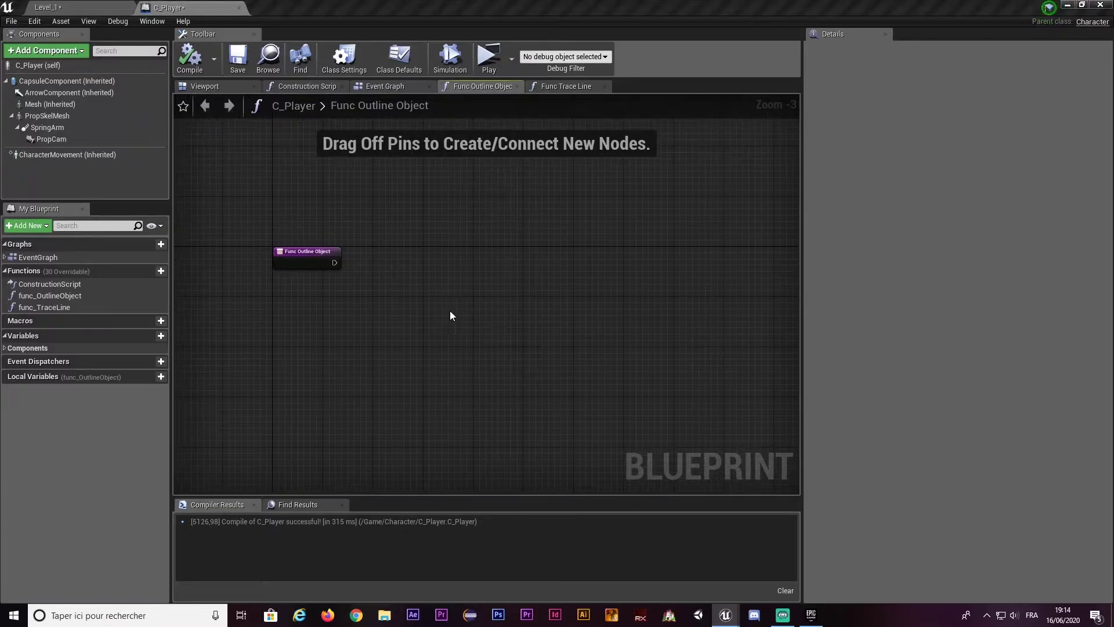
right_click_drag(451, 316, 541, 312)
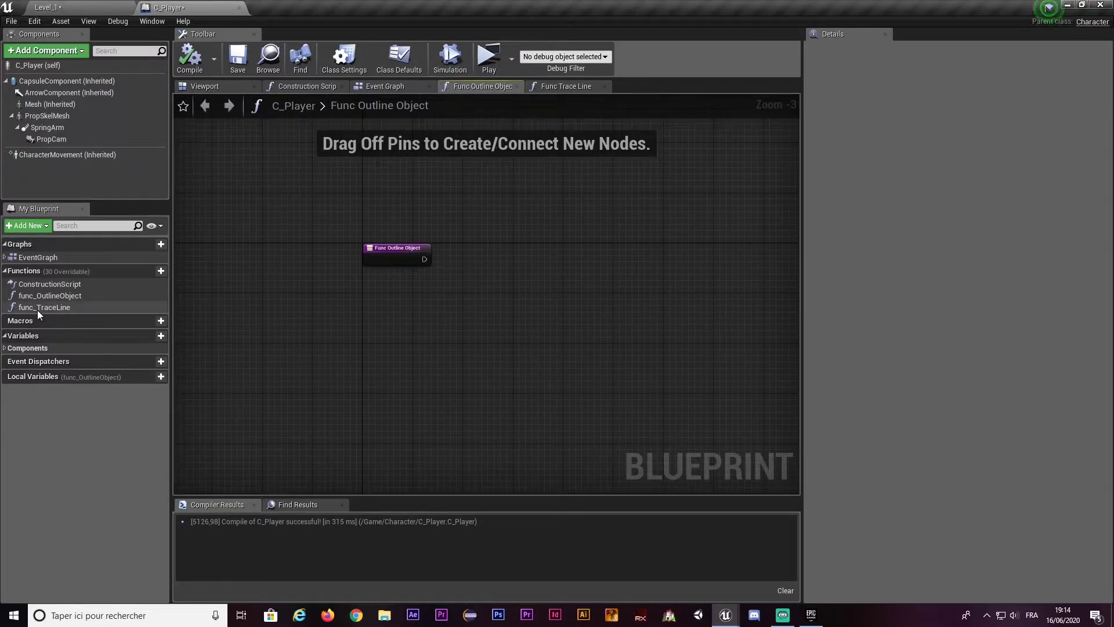
mouse_move(36, 307)
left_mouse_down()
mouse_move(480, 256)
mouse_move(516, 262)
mouse_move(421, 266)
mouse_move(520, 255)
mouse_move(524, 284)
left_mouse_up()
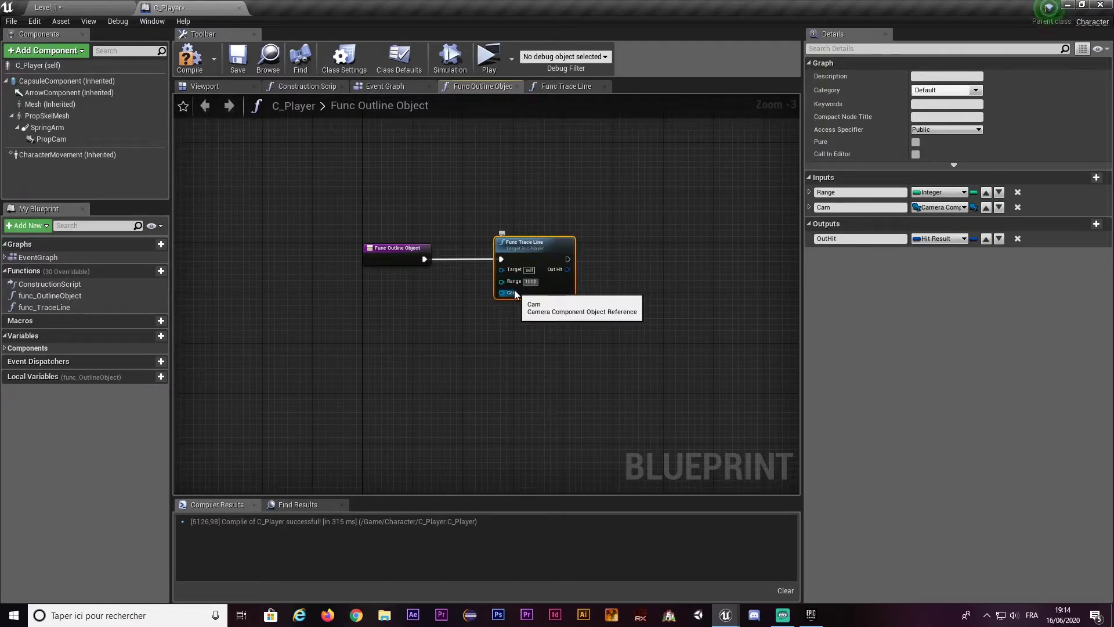
left_click(477, 319)
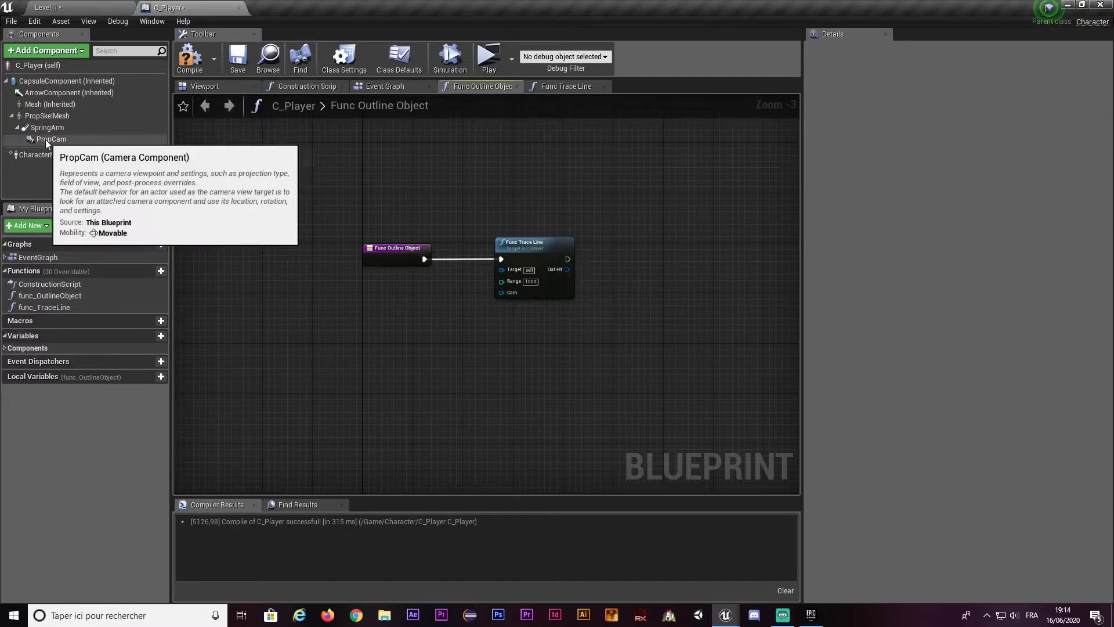
- Feed a PropCam reference into the trace call's Cam input and compile
left_click_drag(45, 140, 367, 289)
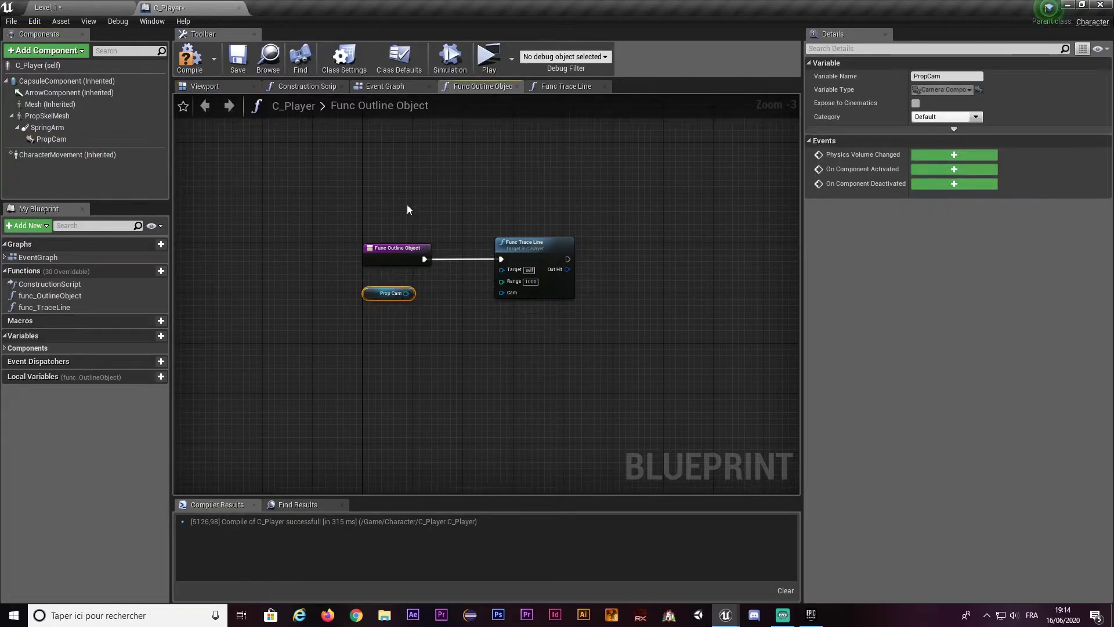
left_click(398, 256)
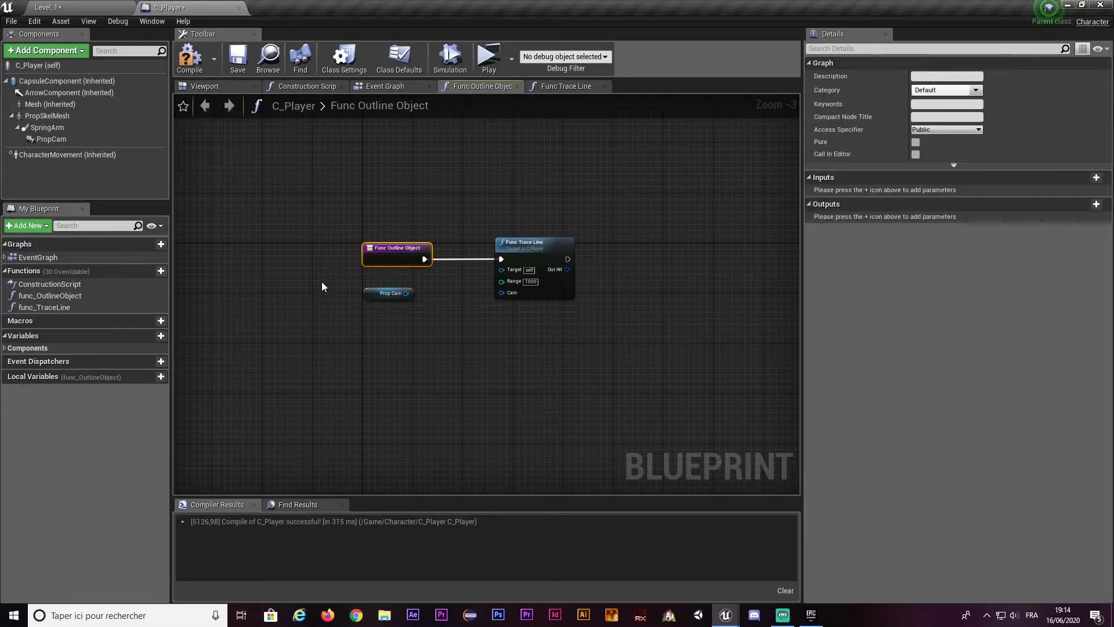
left_click(346, 274)
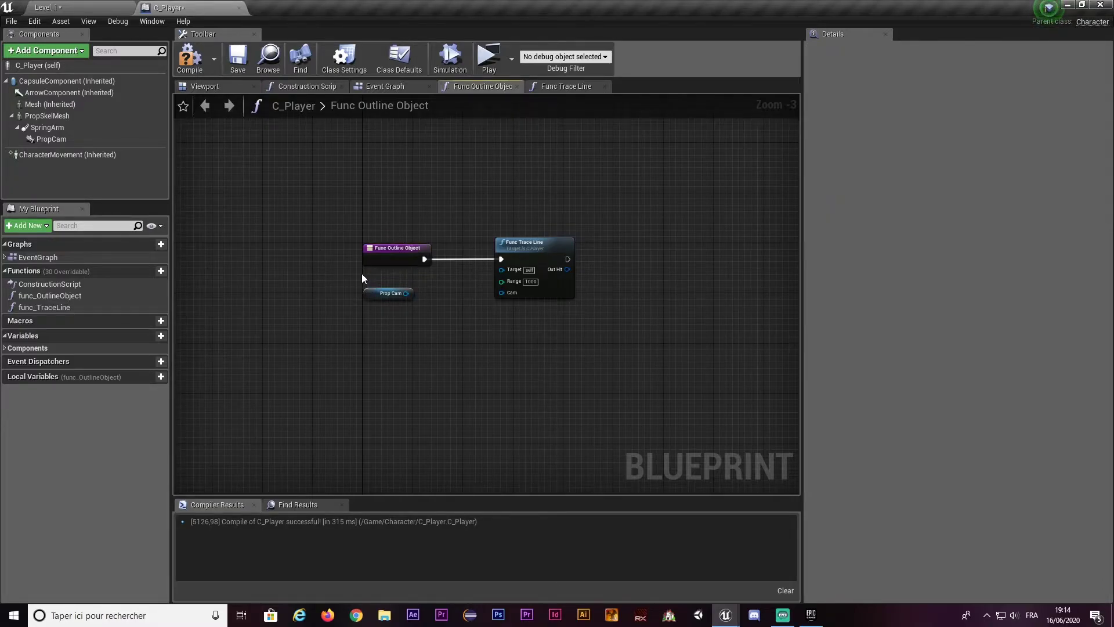
left_click_drag(406, 293, 501, 292)
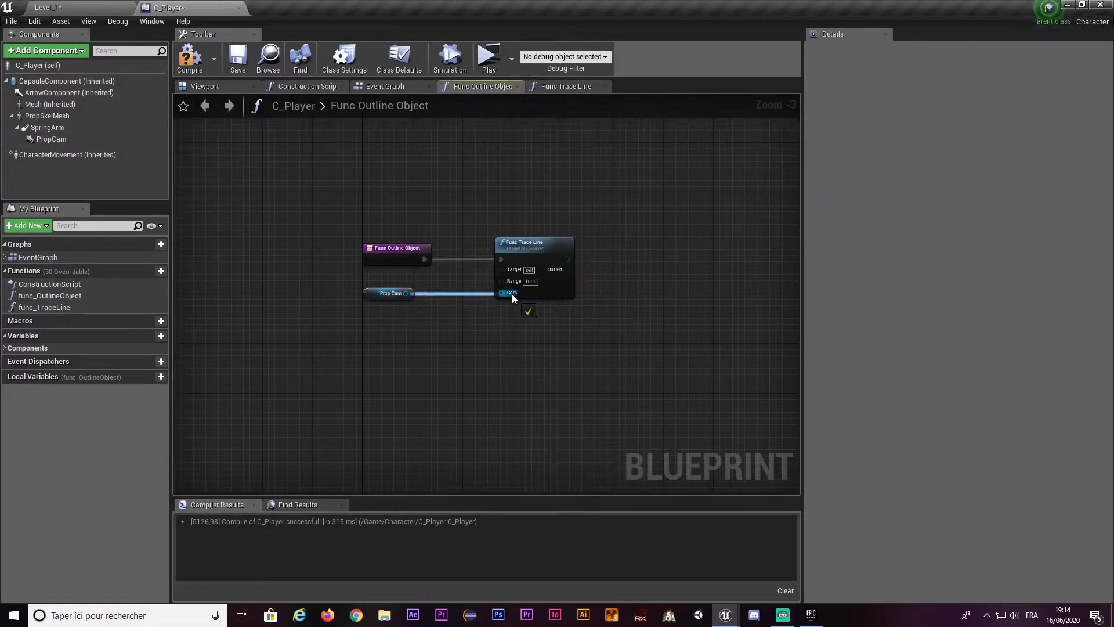
left_click_drag(372, 294, 384, 293)
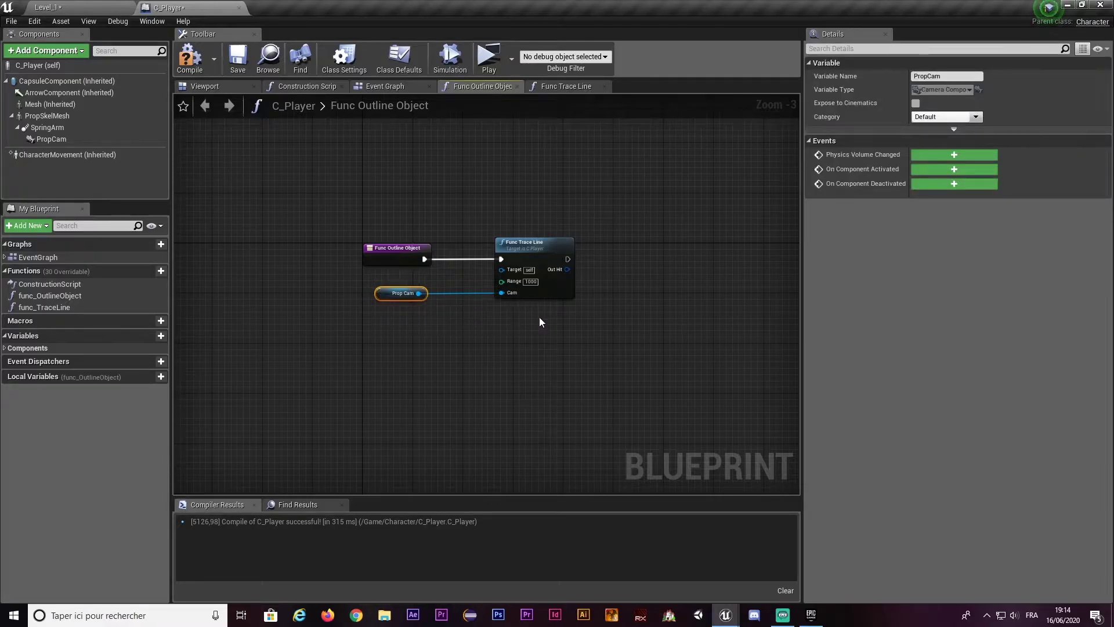
right_click_drag(540, 318, 382, 320)
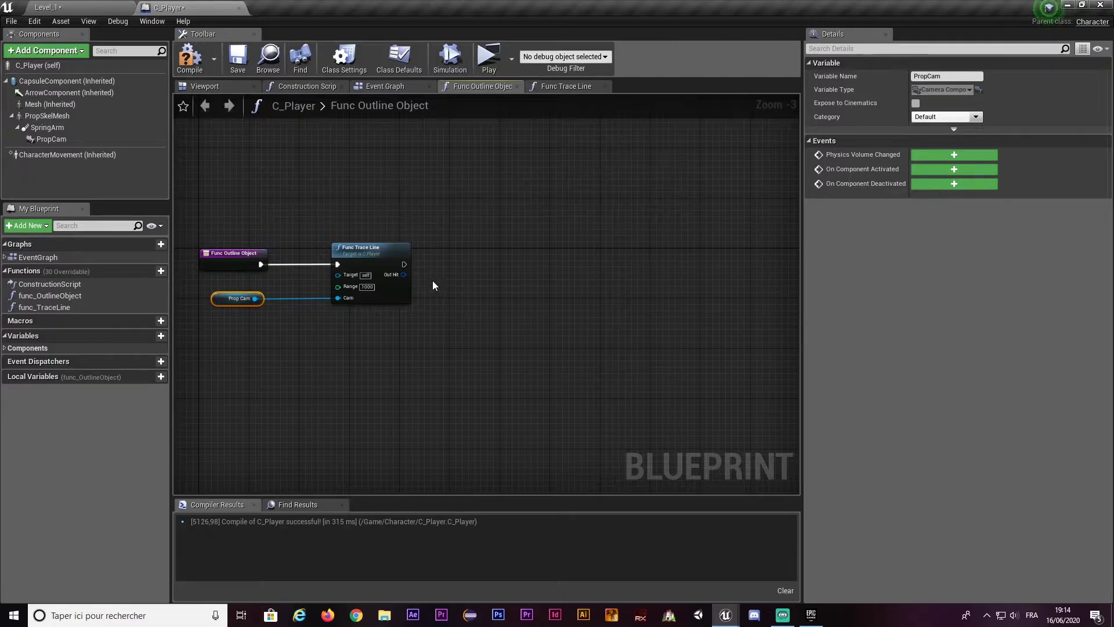
left_click(189, 58)
- Create a folder named Blueprint in the Content root and open it
left_click(46, 7)
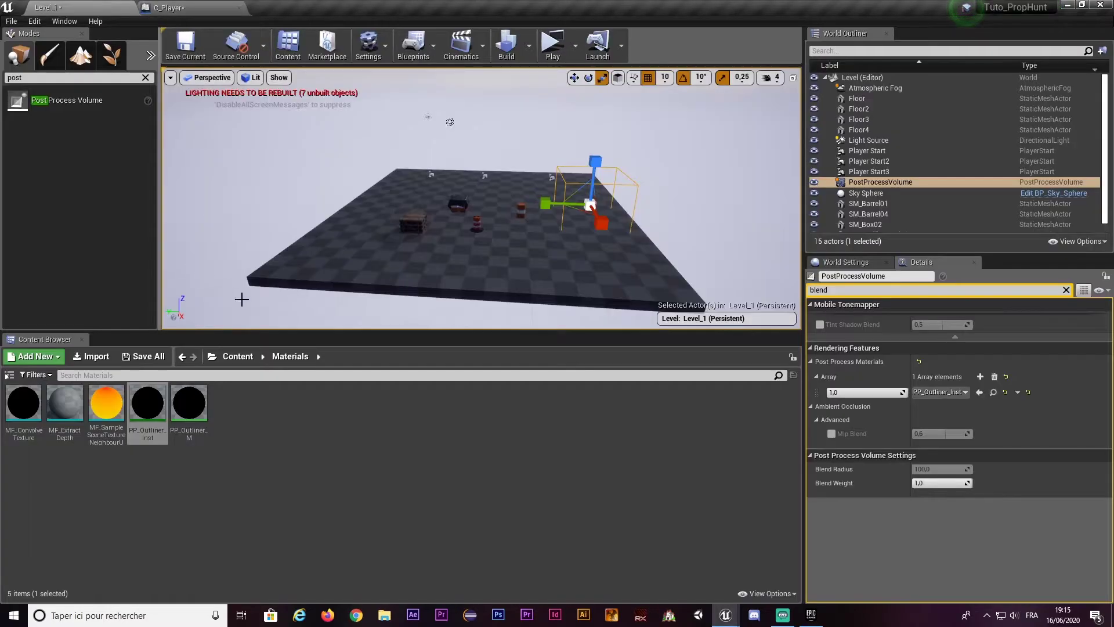
left_click(238, 356)
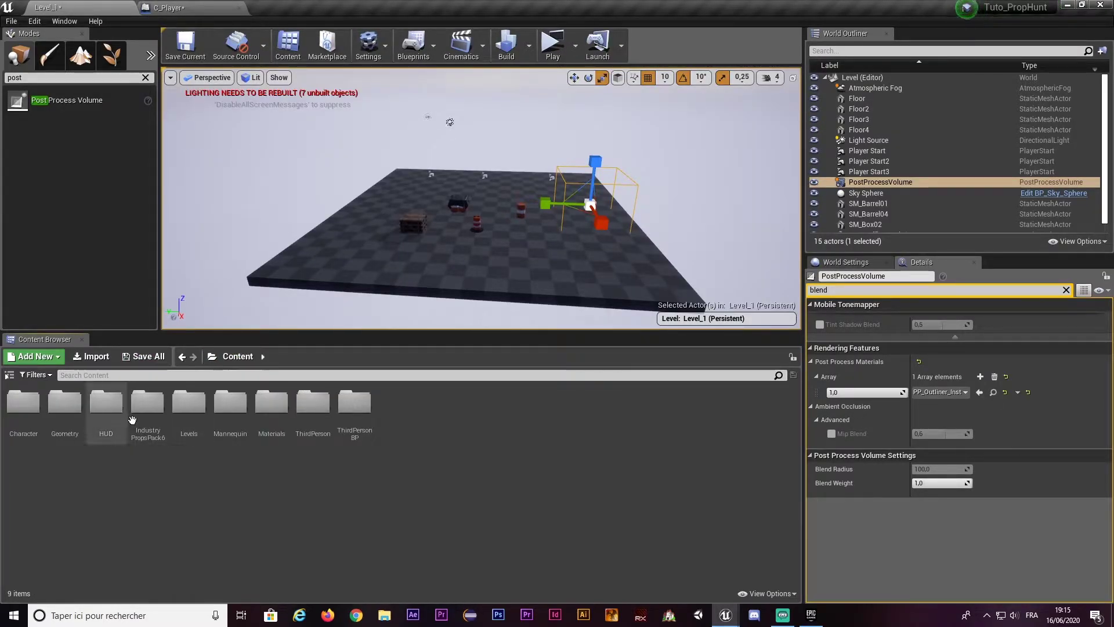
right_click(428, 445)
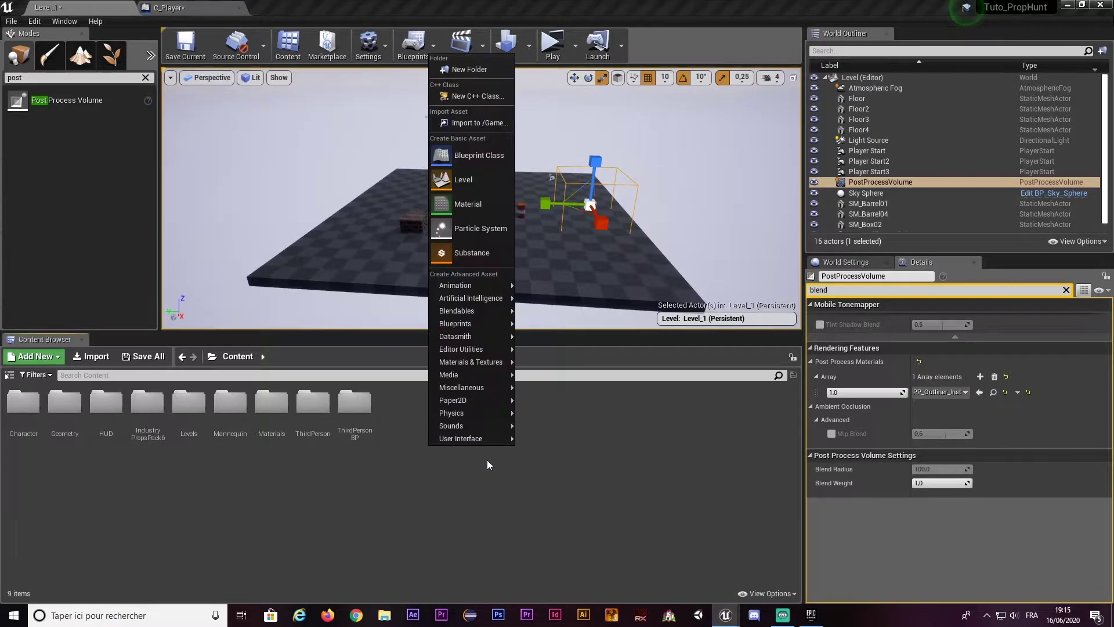
left_click(453, 70)
type("Blue")
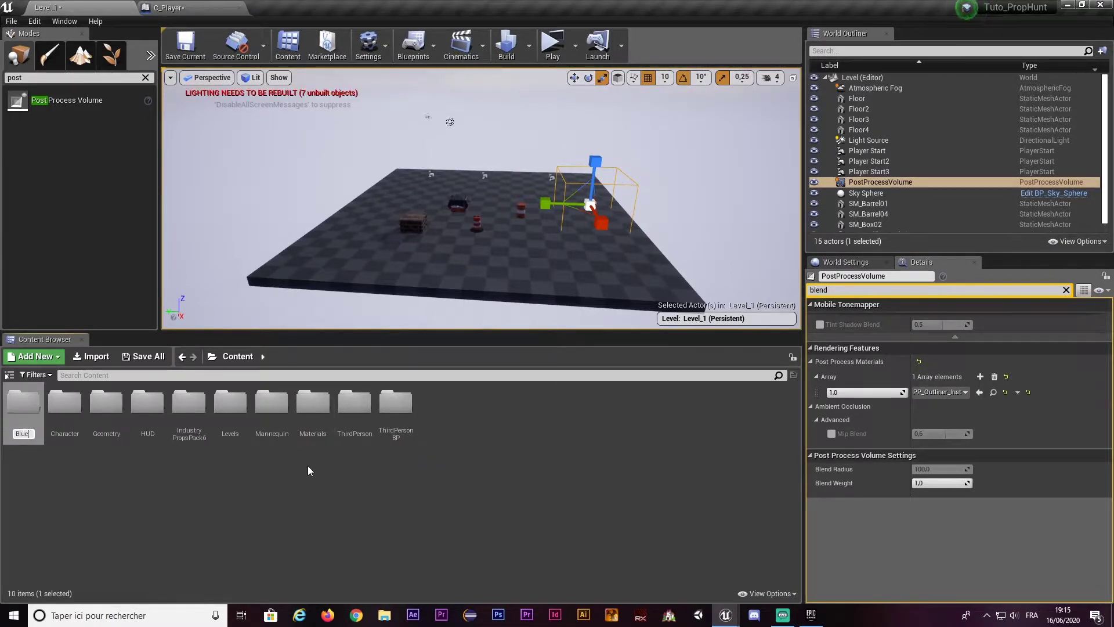
type("print")
key("Return")
double_click(35, 426)
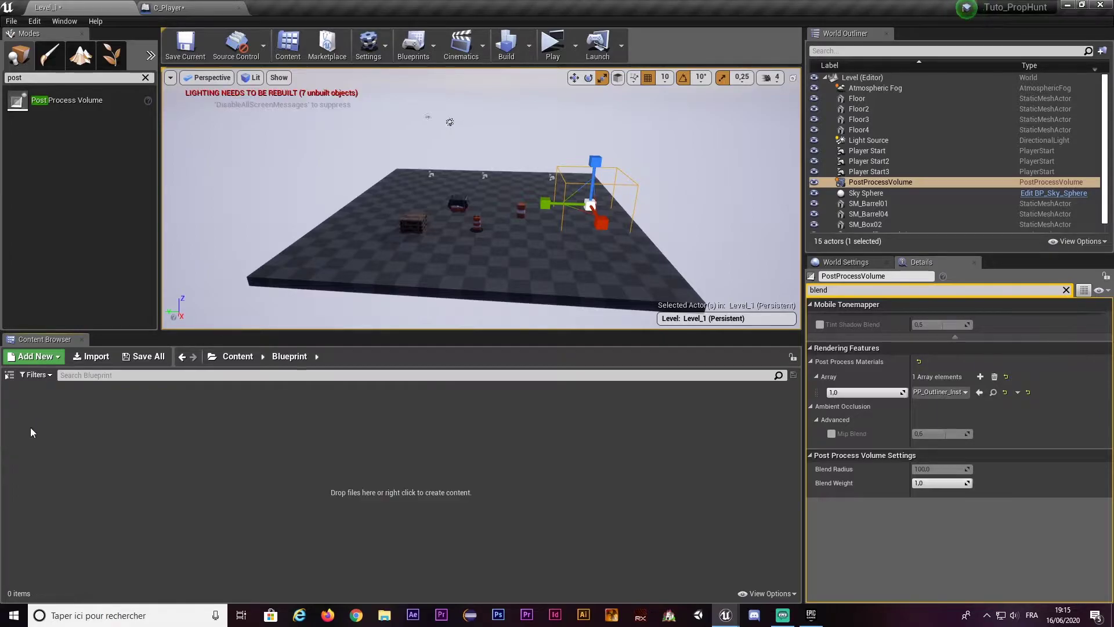
- Create an Actor Blueprint named BP_Object and open it for editing
right_click(189, 470)
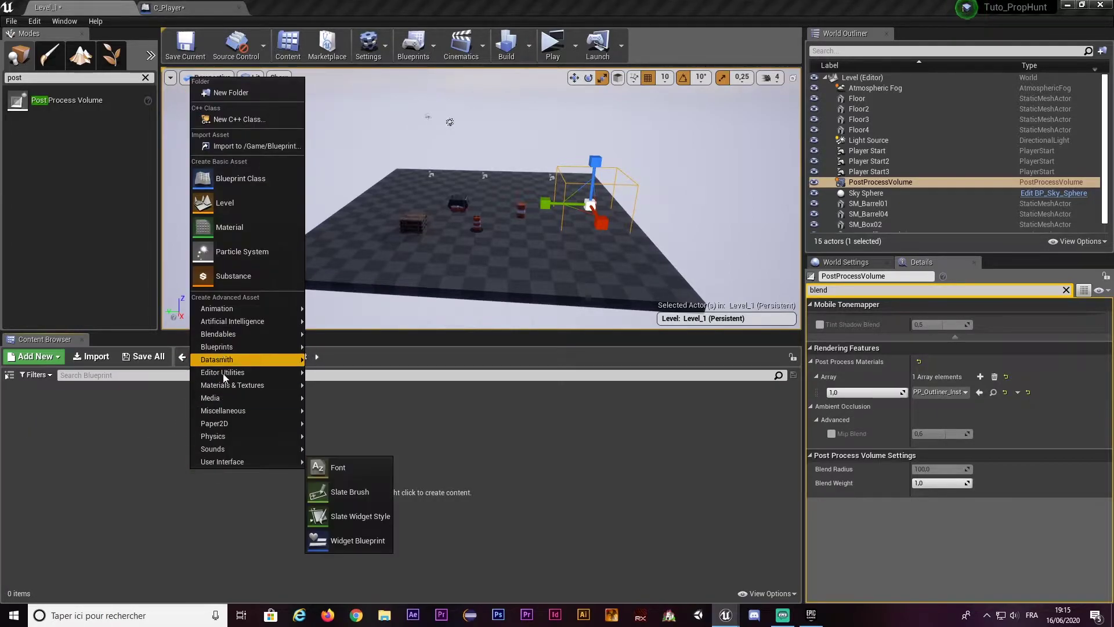
mouse_move(214, 346)
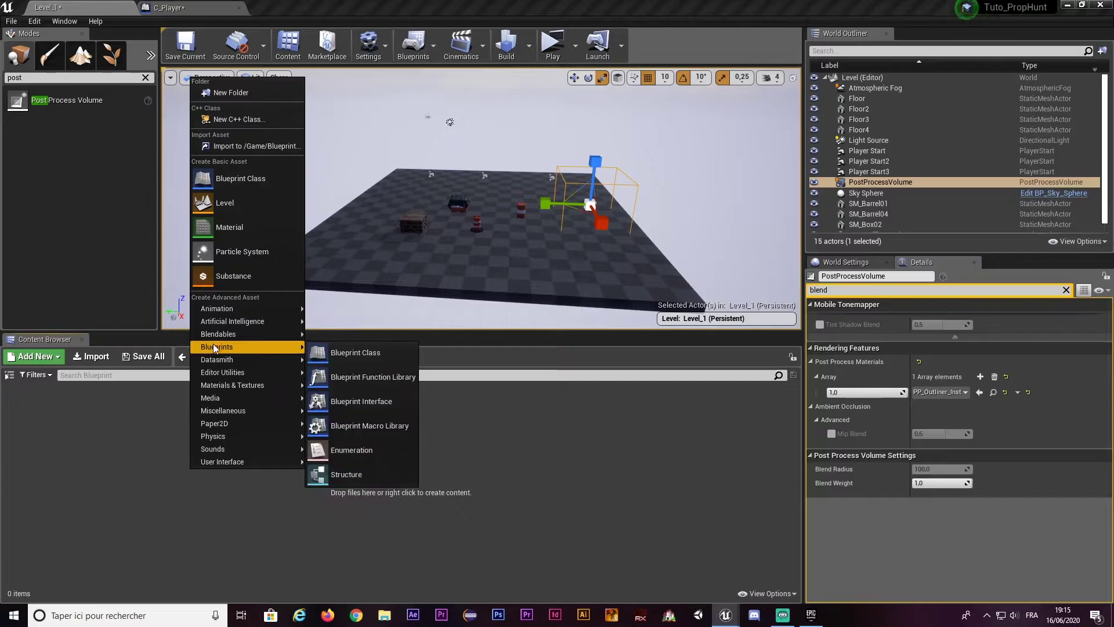
left_click(326, 348)
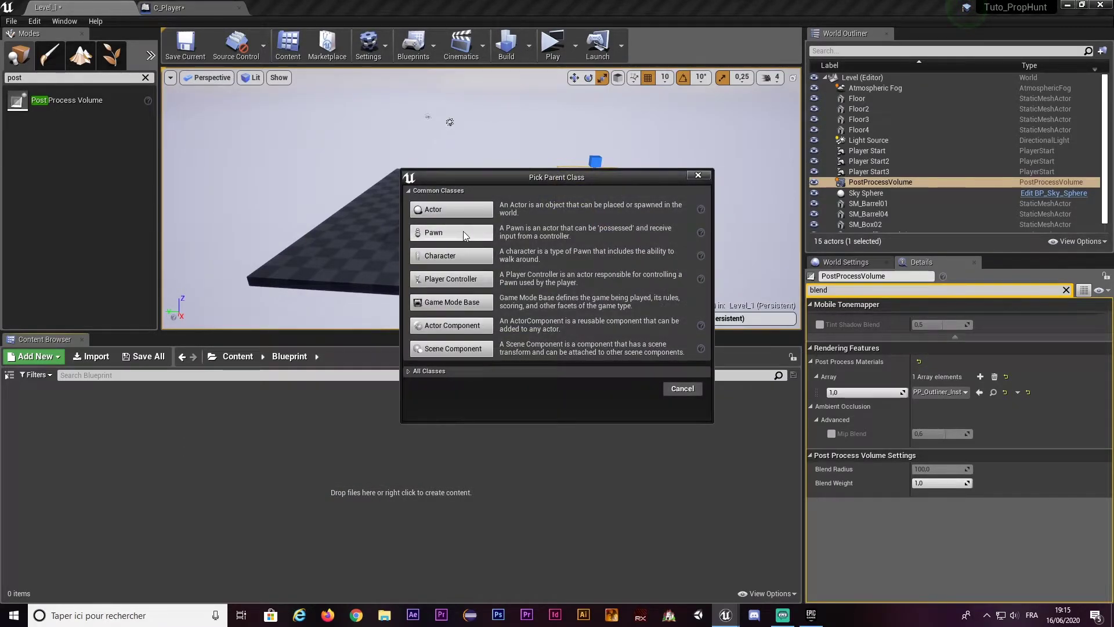
left_click(444, 211)
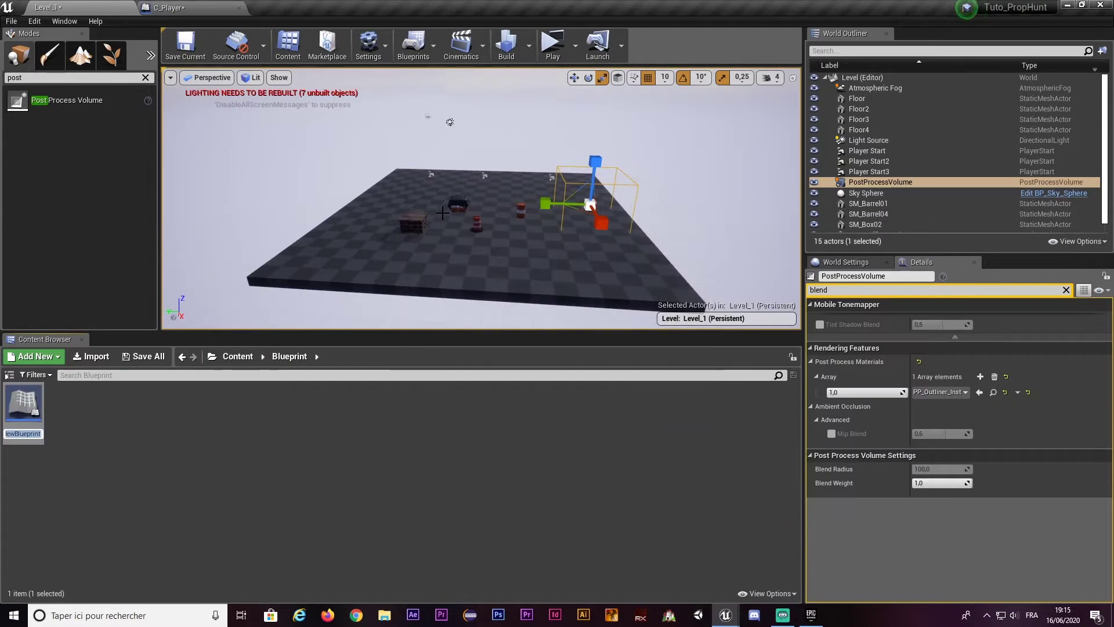
type("BP_")
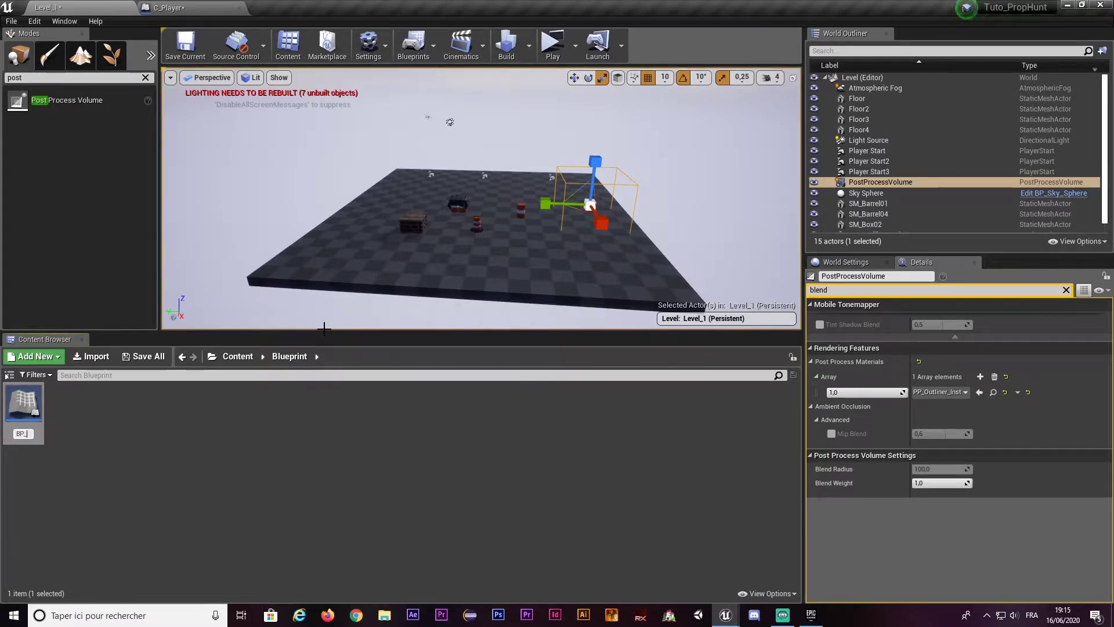
type("Mai")
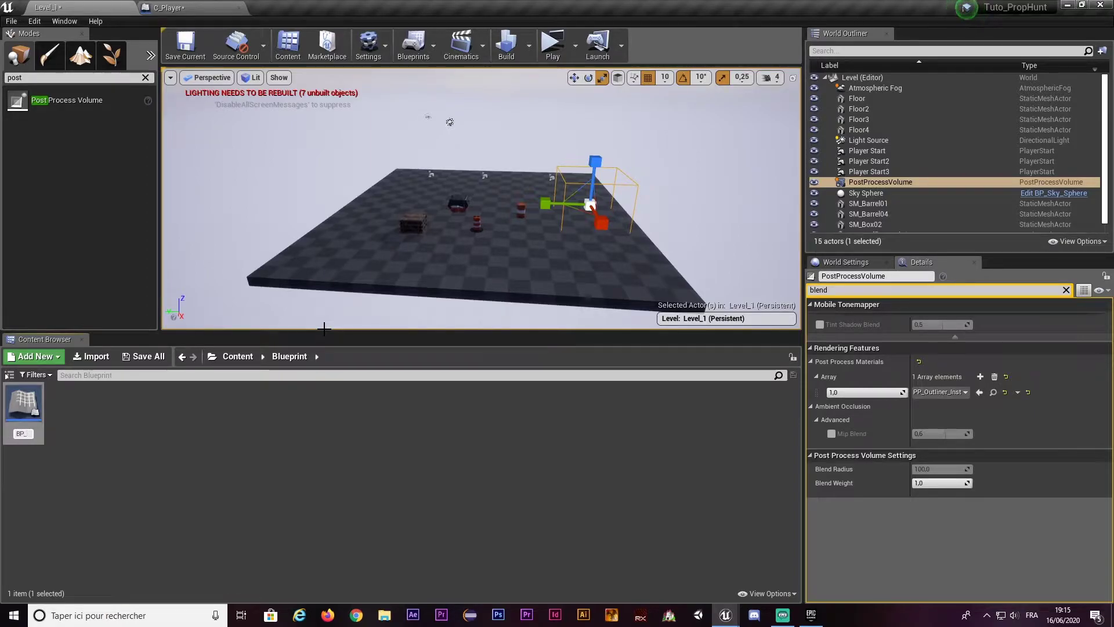
type("Object")
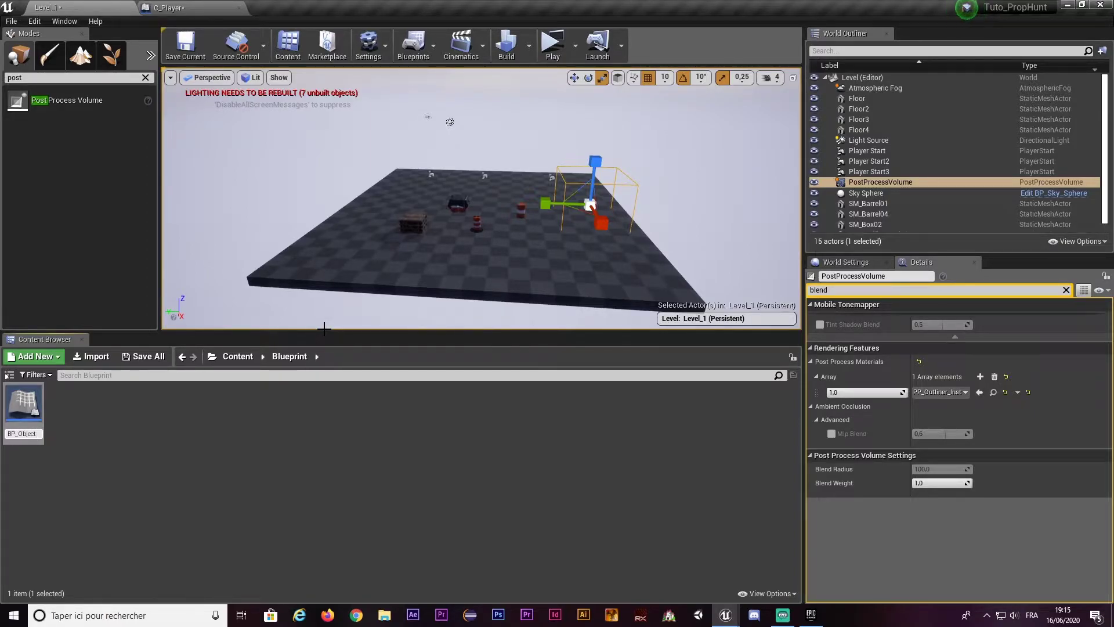
key("Return")
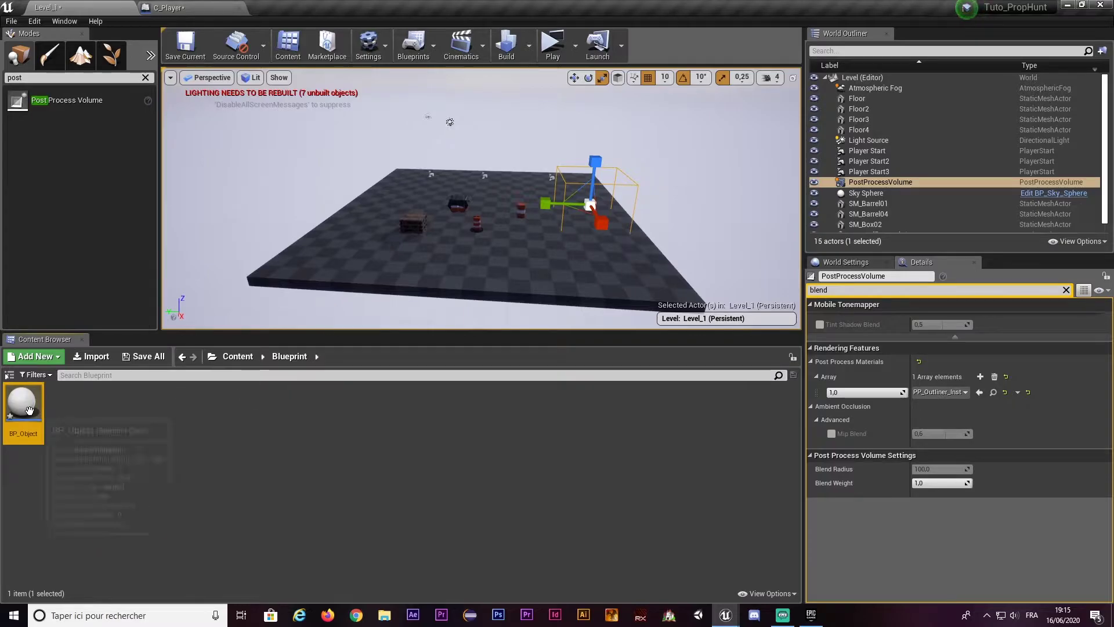
double_click(30, 412)
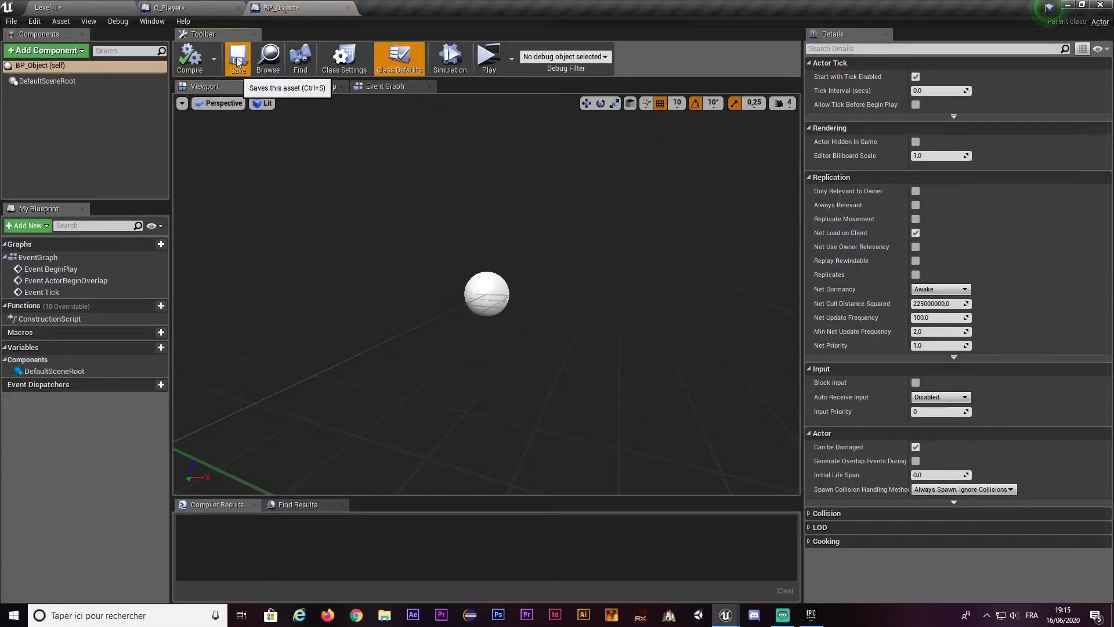
- Save BP_Object and add a Static Mesh component
left_click(237, 56)
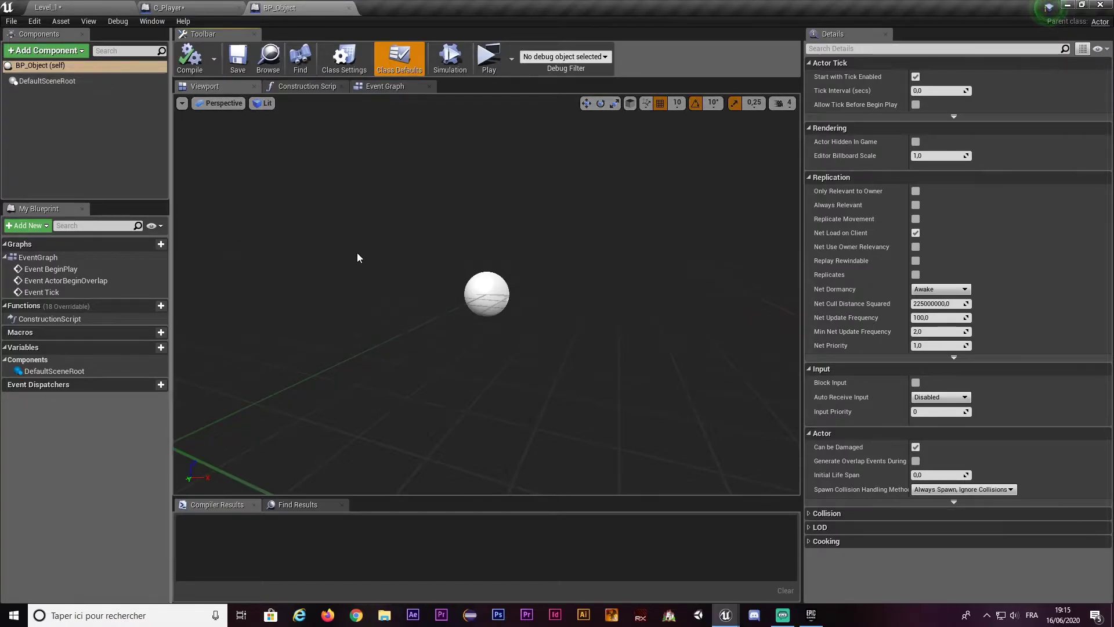
left_click(67, 81)
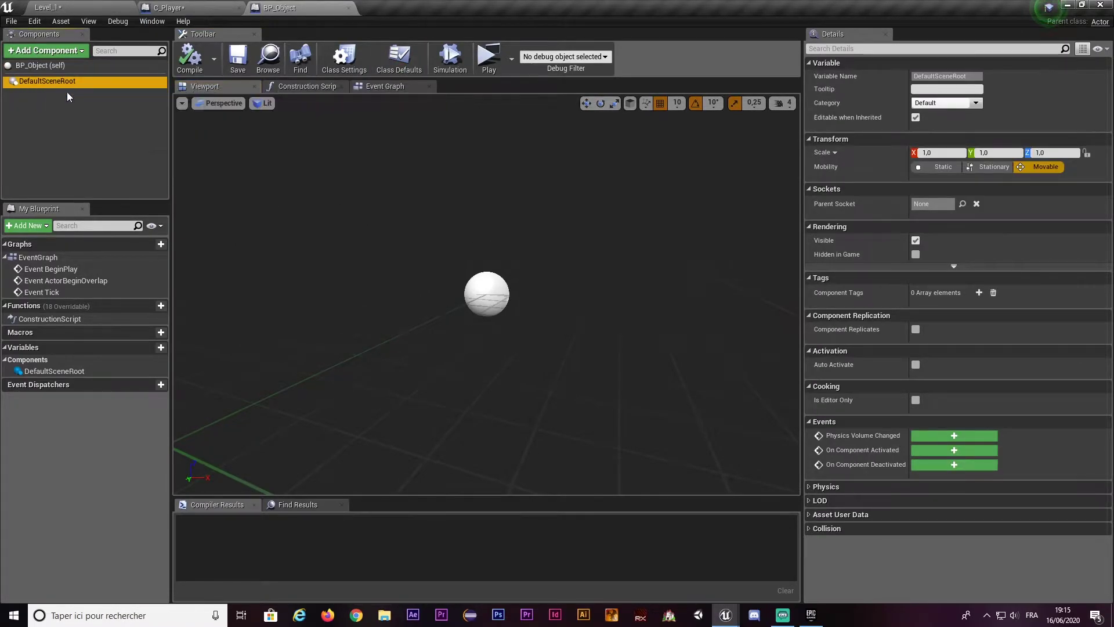
left_click(40, 88)
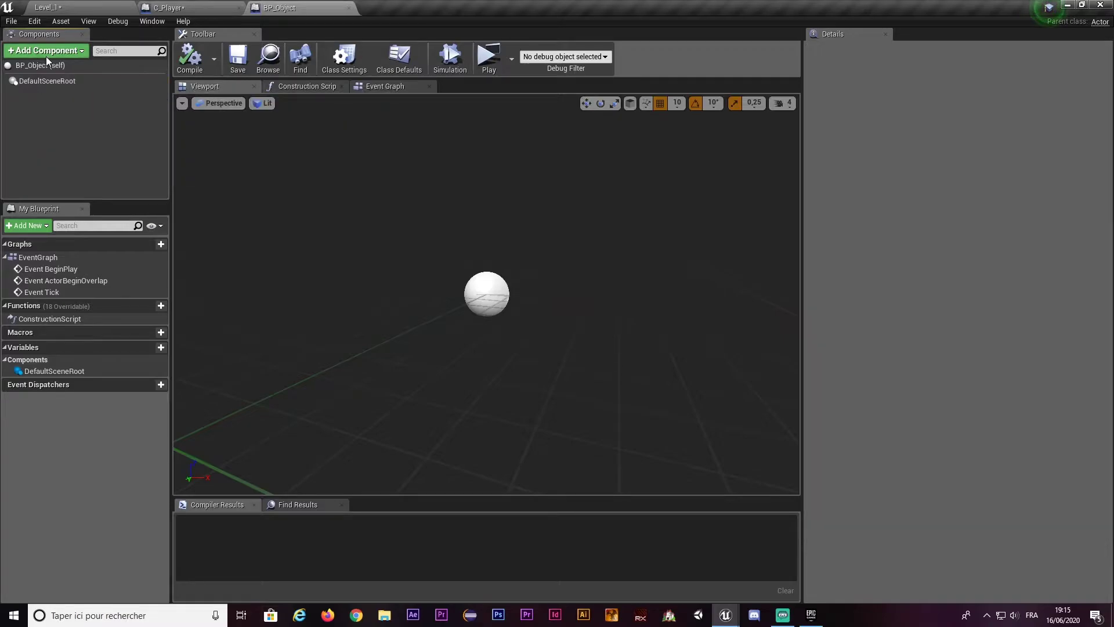
left_click(47, 51)
type("mesh")
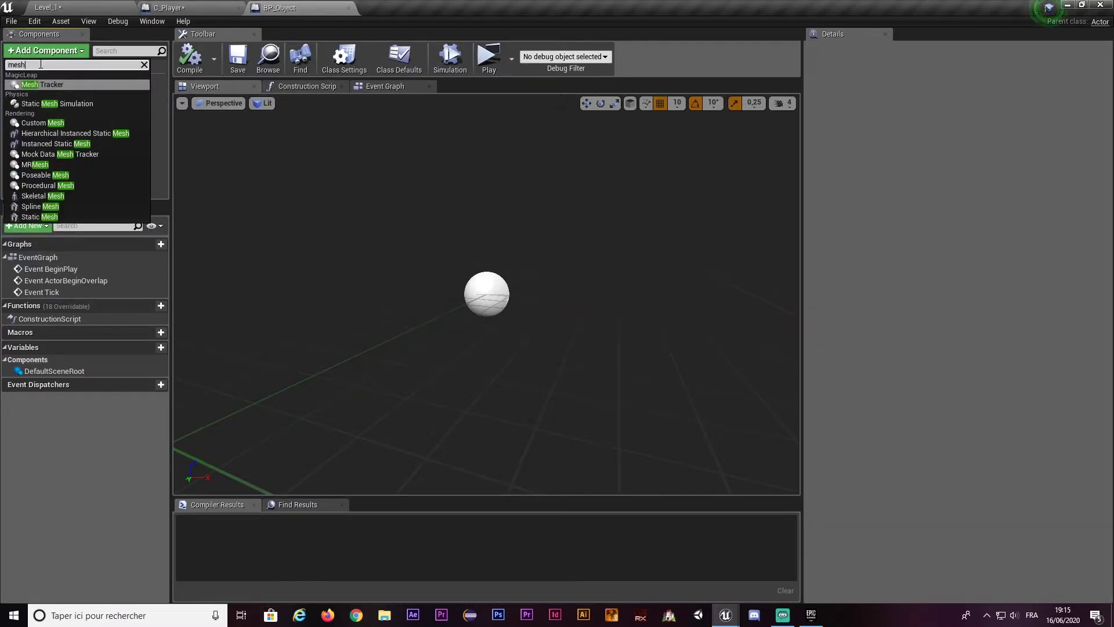
left_click(47, 217)
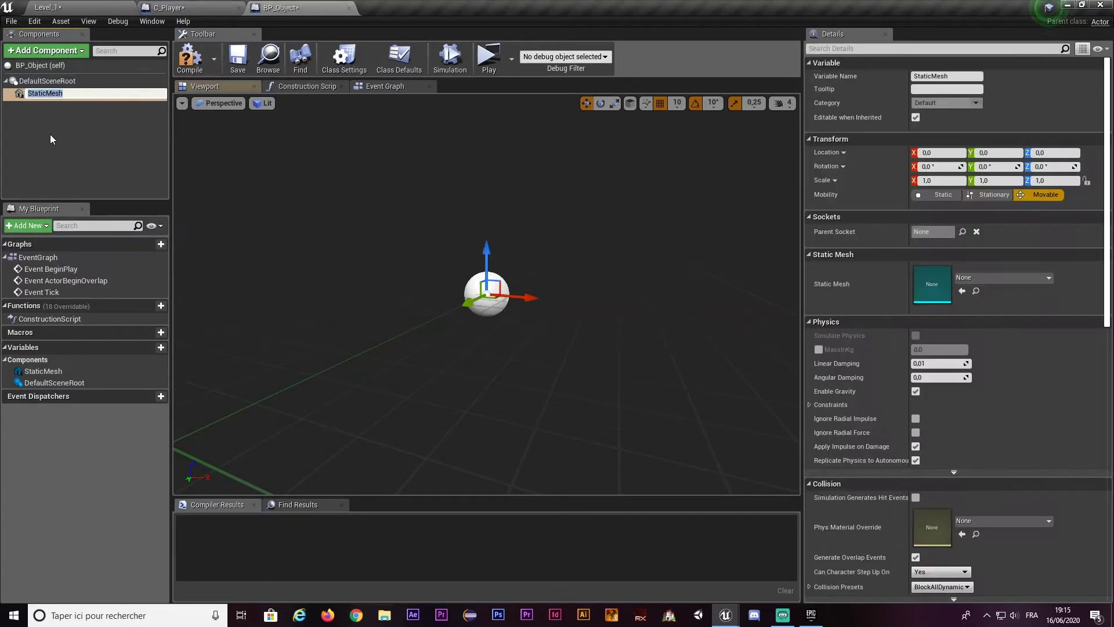
- Make the Static Mesh the root component and rename it PropMesh
left_click(29, 112)
left_click_drag(37, 93, 30, 78)
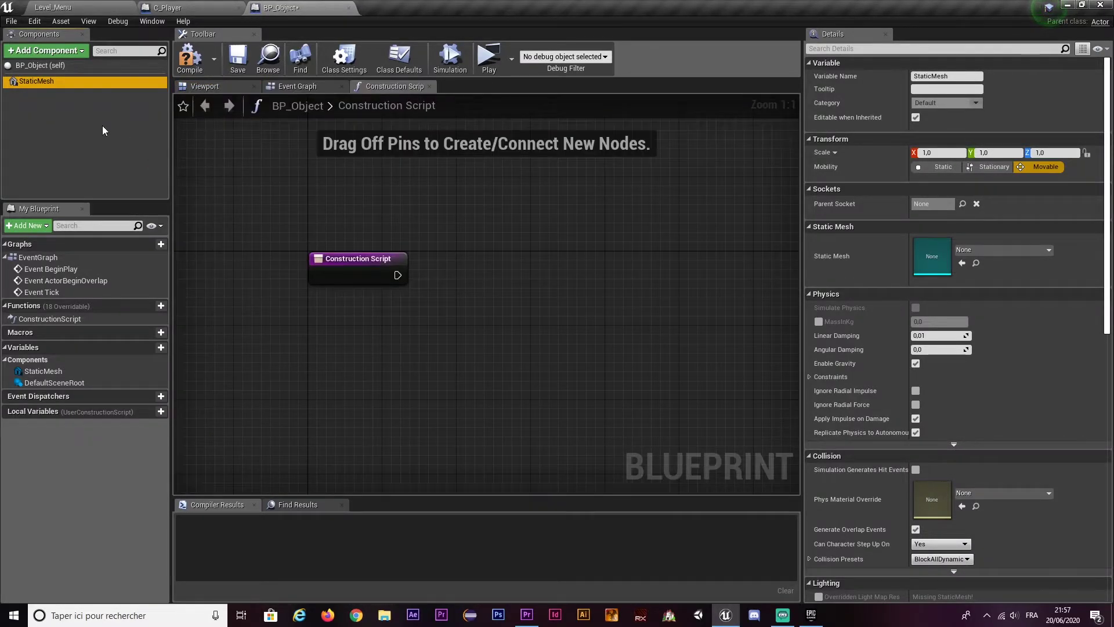
key("F2")
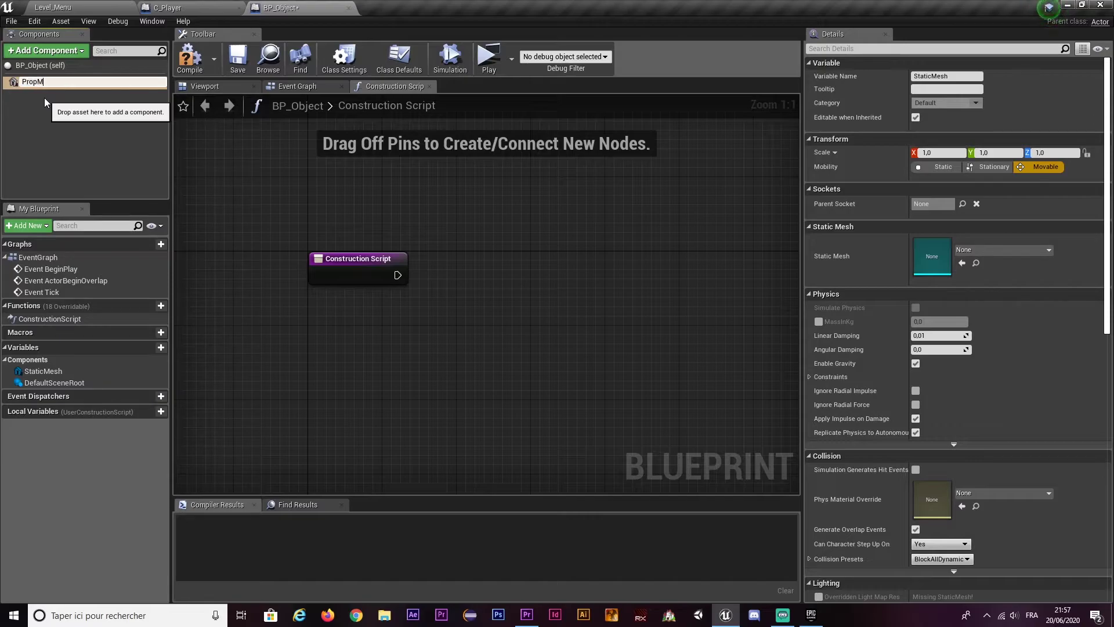
key("Return")
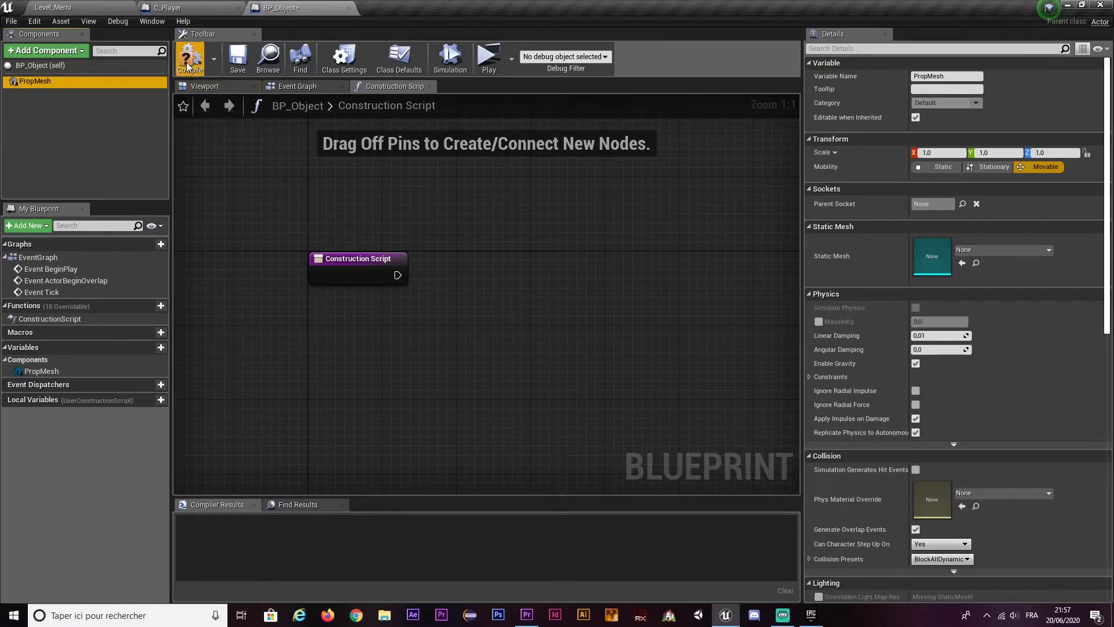
left_click(32, 81)
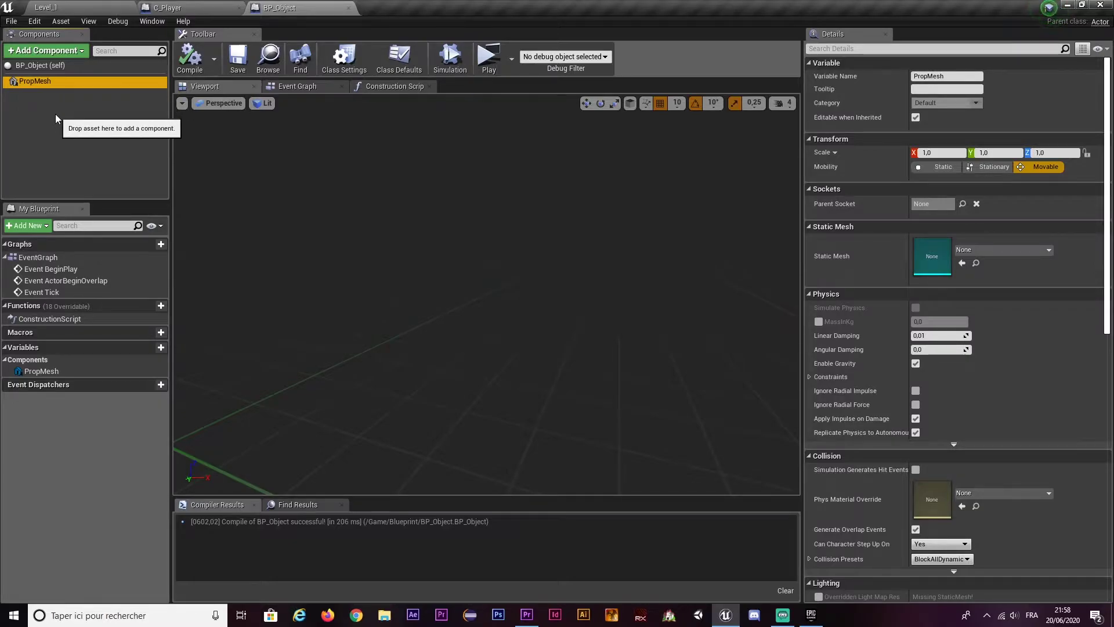
- In the Construction Script, add a new variable named newMesh
left_click(396, 88)
right_click_drag(498, 293, 427, 300)
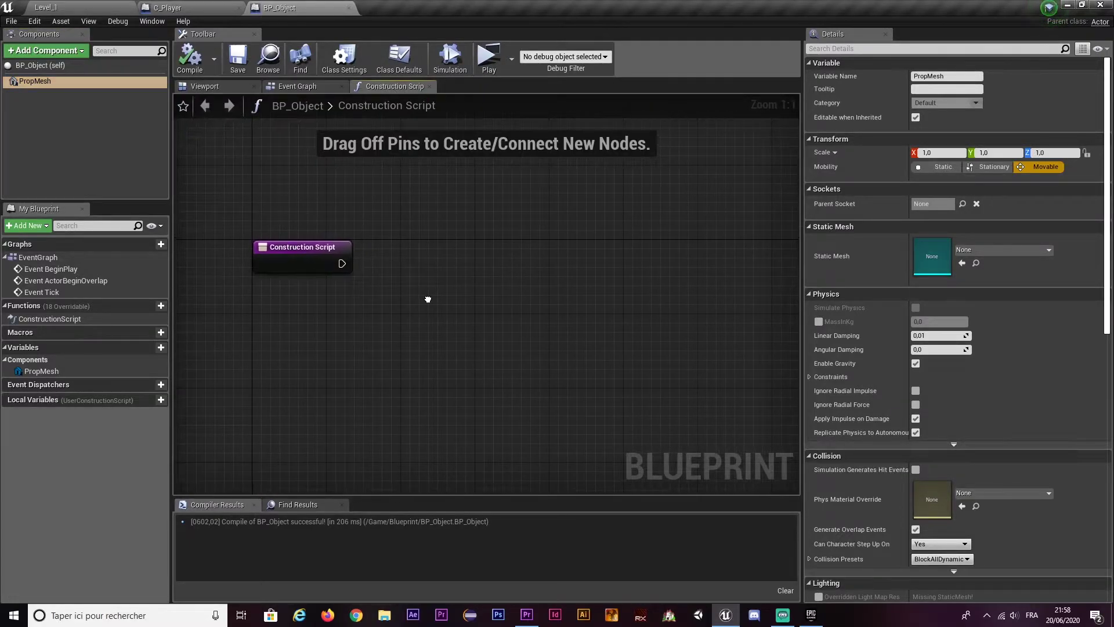
left_click(50, 374)
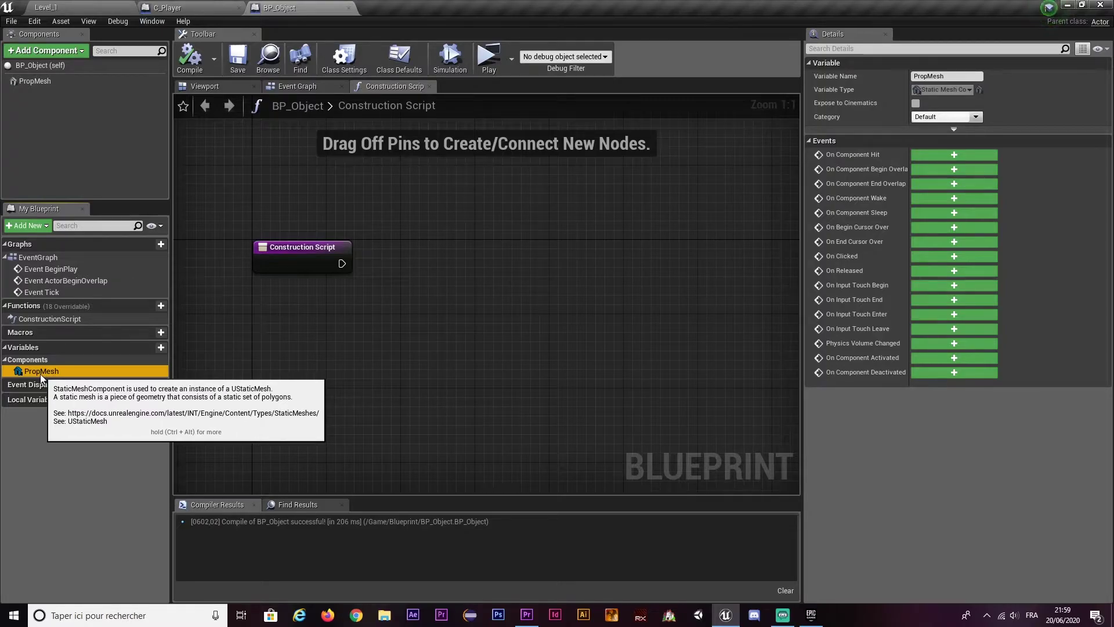
left_click(137, 350)
type("newMesh")
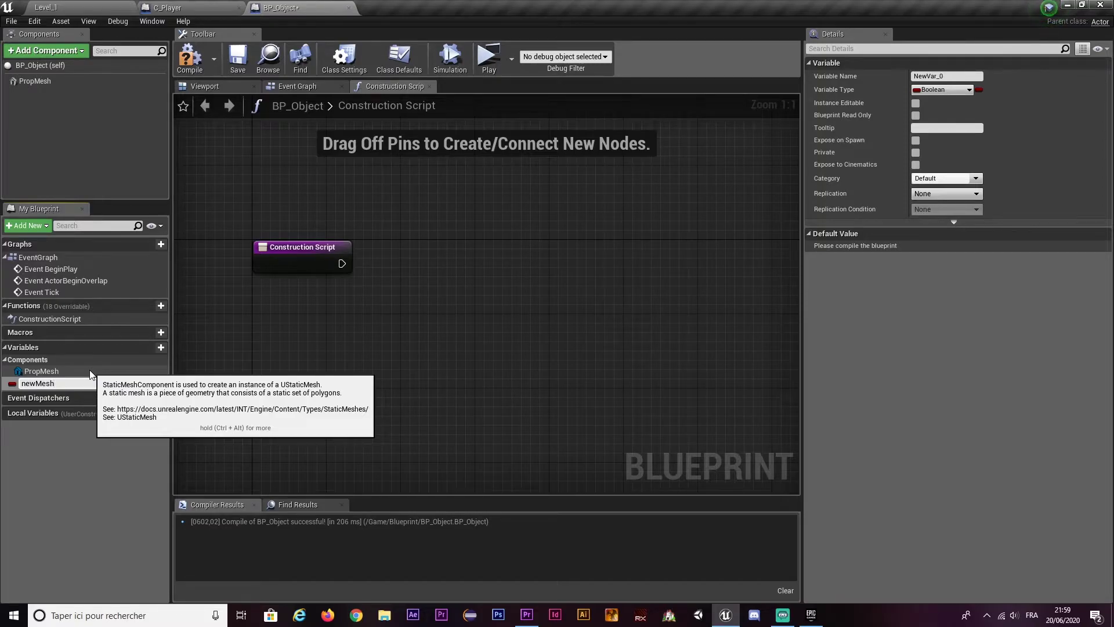
key("Return")
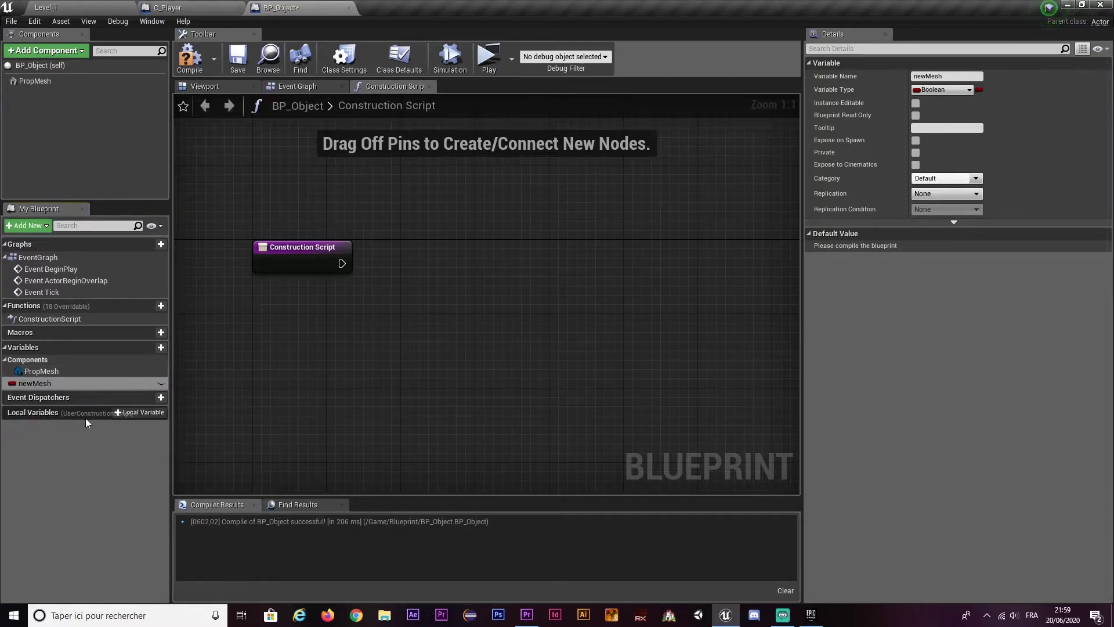
left_click(61, 385)
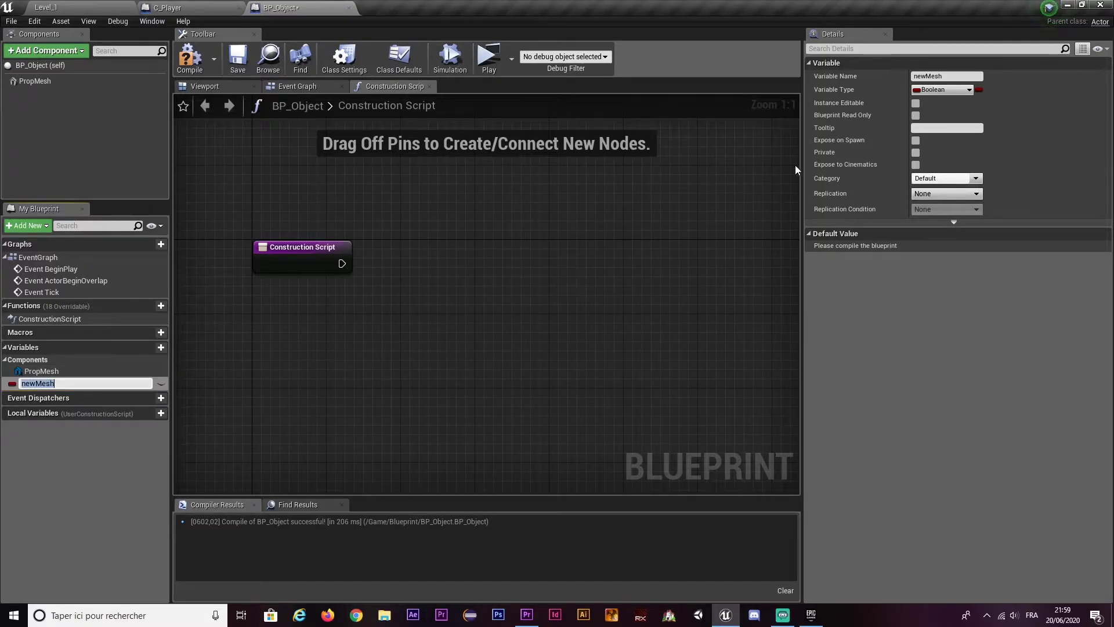
- Make newMesh Instance Editable and a Static Mesh object reference
left_click(915, 103)
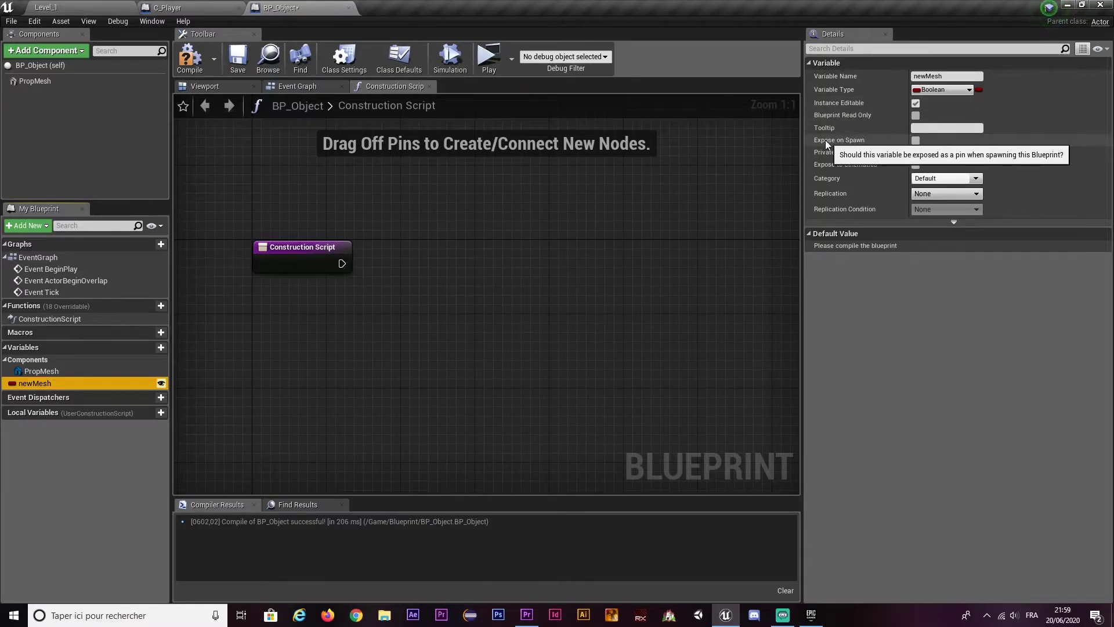
left_click(928, 91)
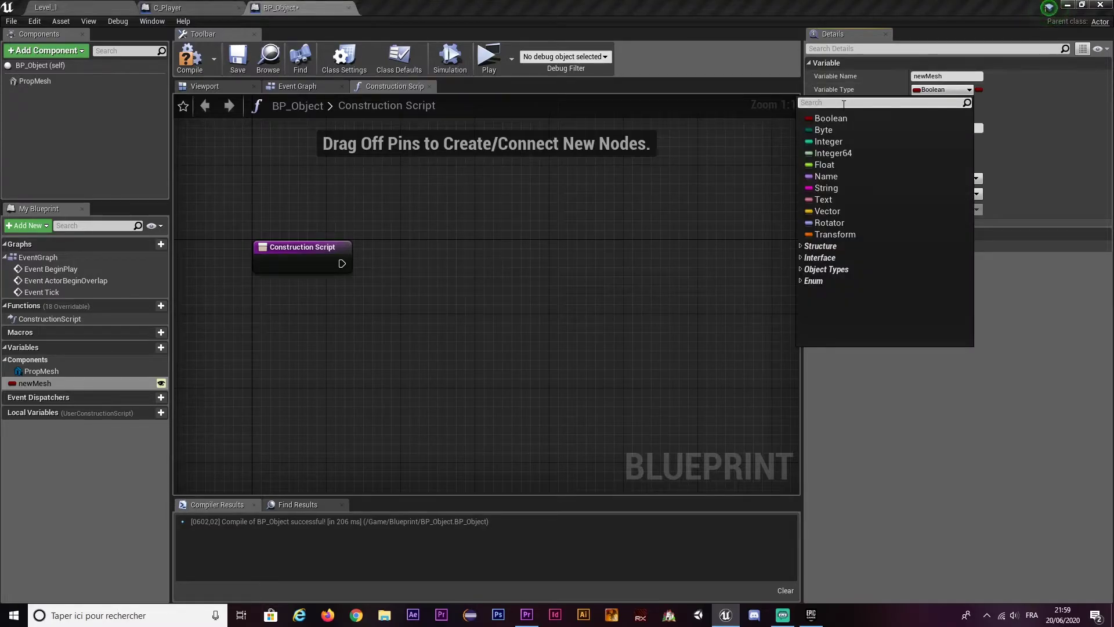
type("static")
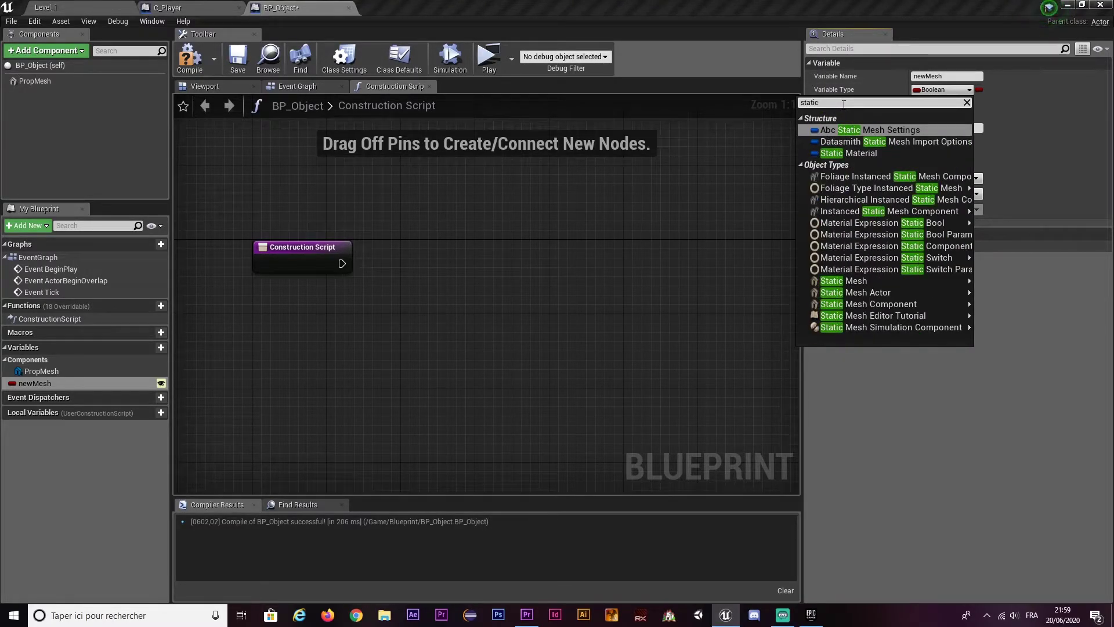
type(" mesh")
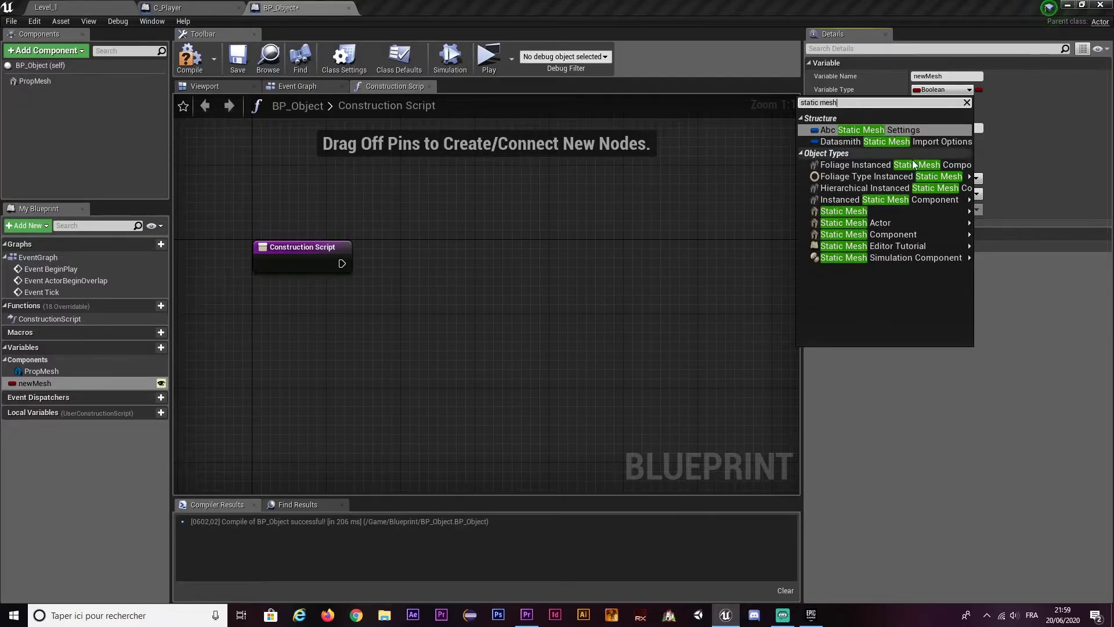
mouse_move(854, 211)
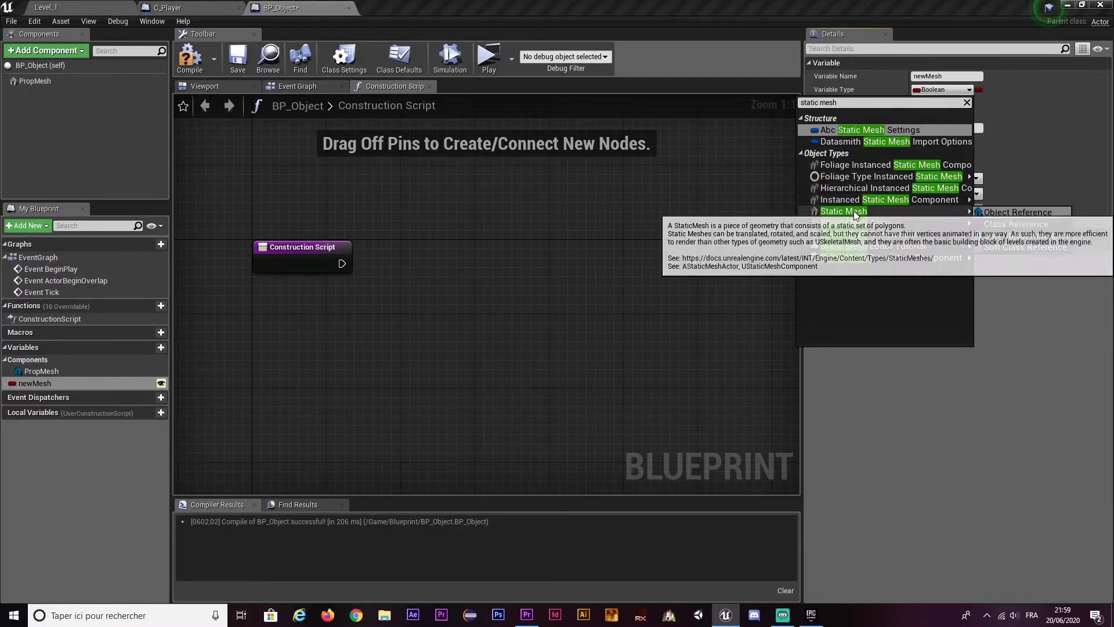
left_click(999, 214)
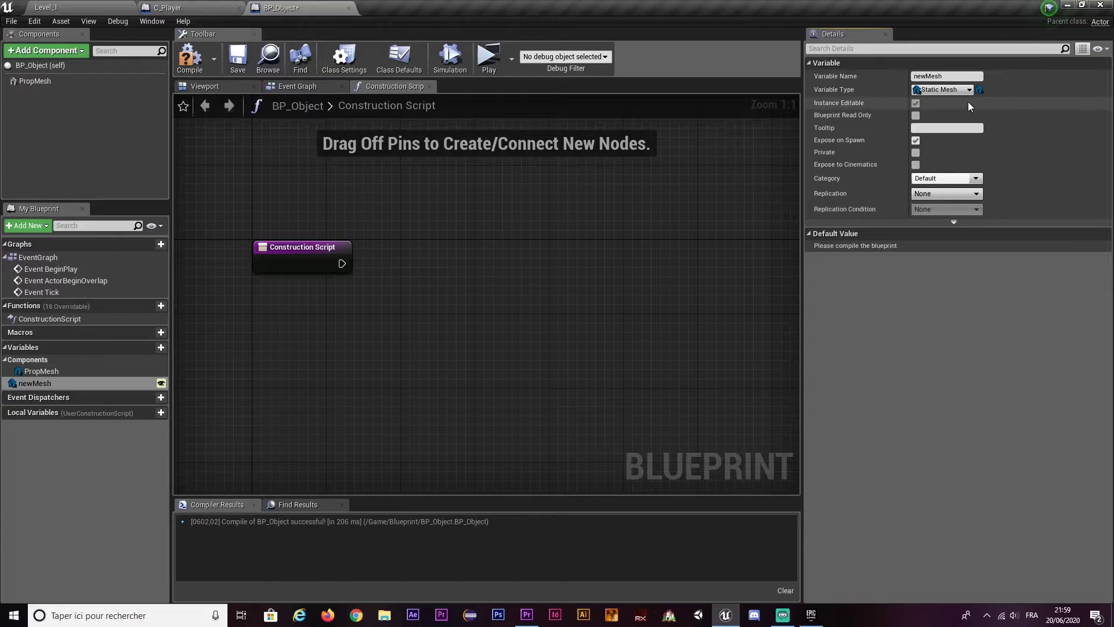
- Place New Mesh and Prop Mesh getter nodes in the Construction Script
mouse_move(23, 384)
left_mouse_down()
mouse_move(333, 344)
mouse_move(363, 321)
mouse_move(349, 328)
mouse_move(423, 311)
left_mouse_up()
left_click(368, 324)
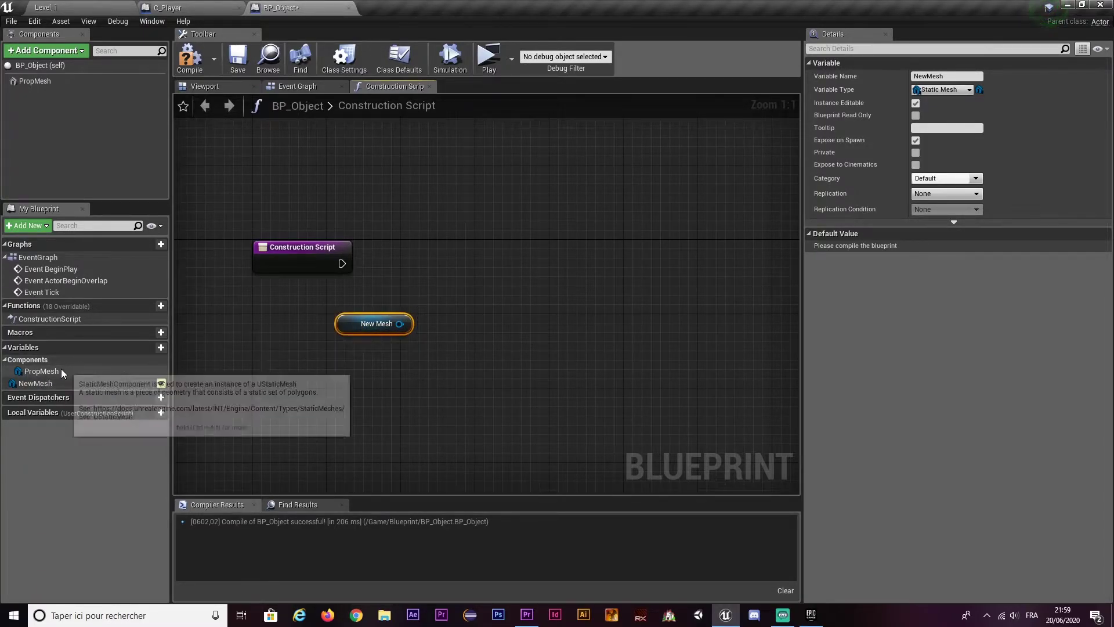
left_click(39, 371)
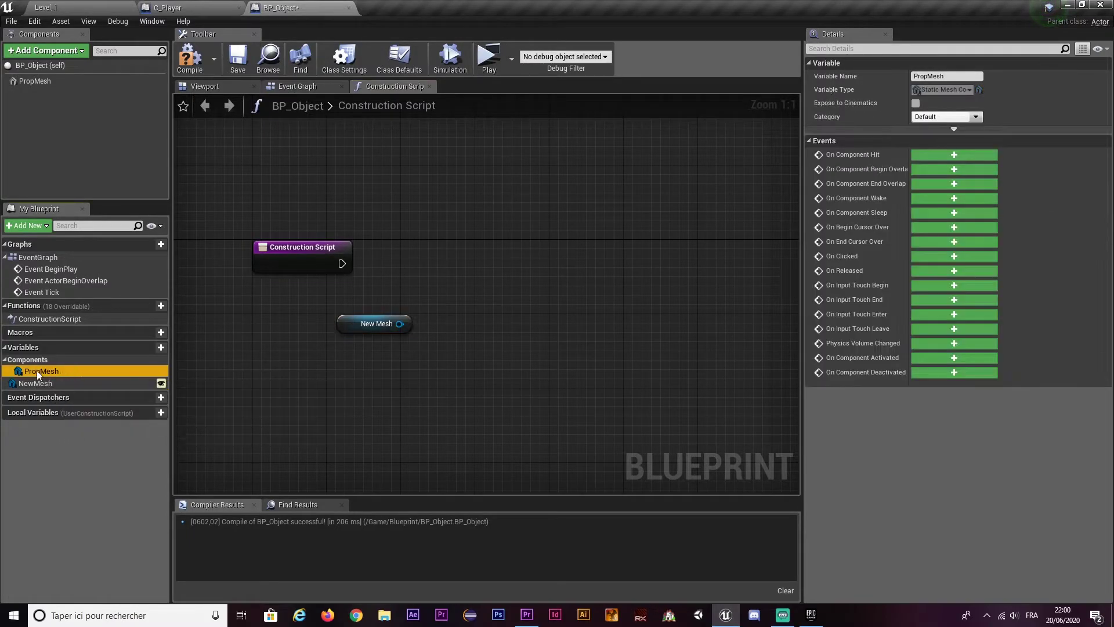
left_click(380, 324)
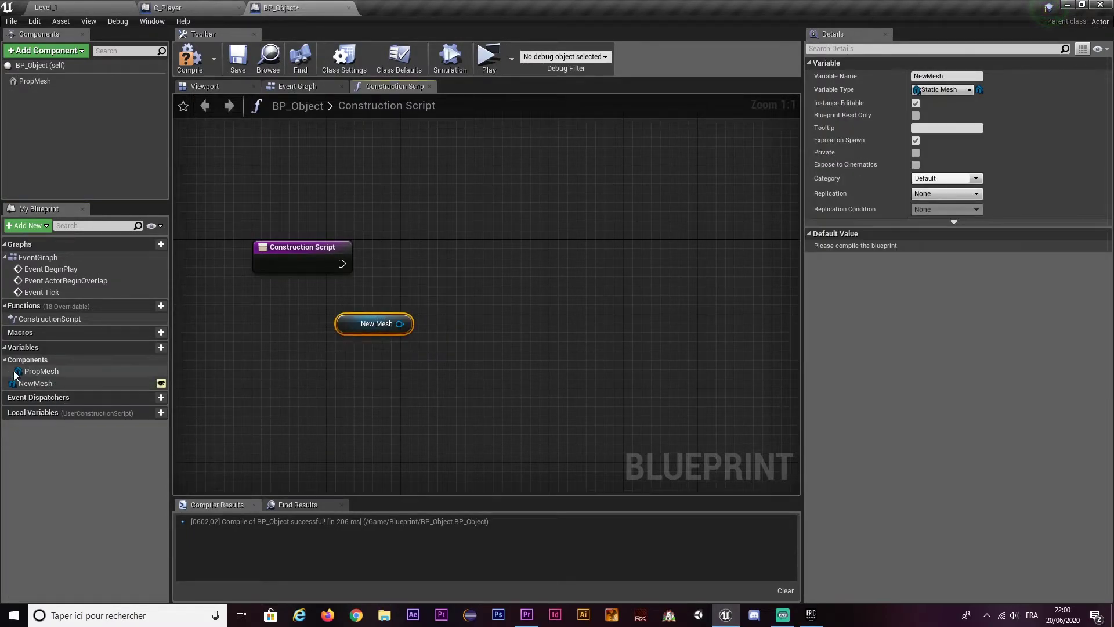
mouse_move(14, 372)
left_mouse_down()
mouse_move(451, 280)
mouse_move(362, 298)
left_mouse_up()
left_click(467, 291)
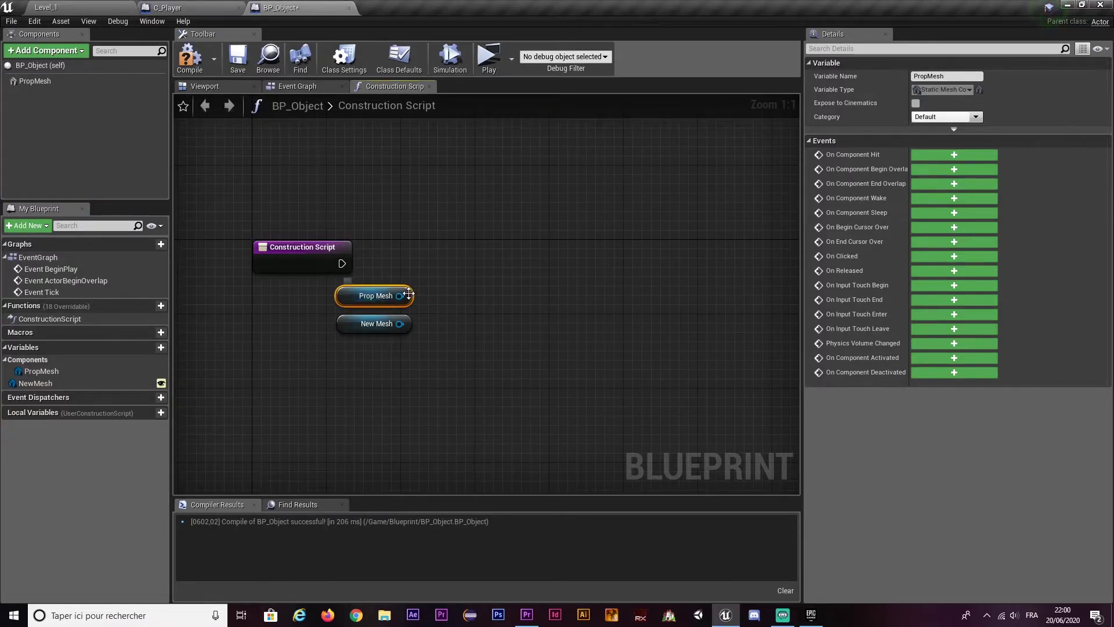
- Add Set Static Mesh on Prop Mesh using New Mesh, then compile and save
left_click_drag(458, 262, 458, 267)
type("set")
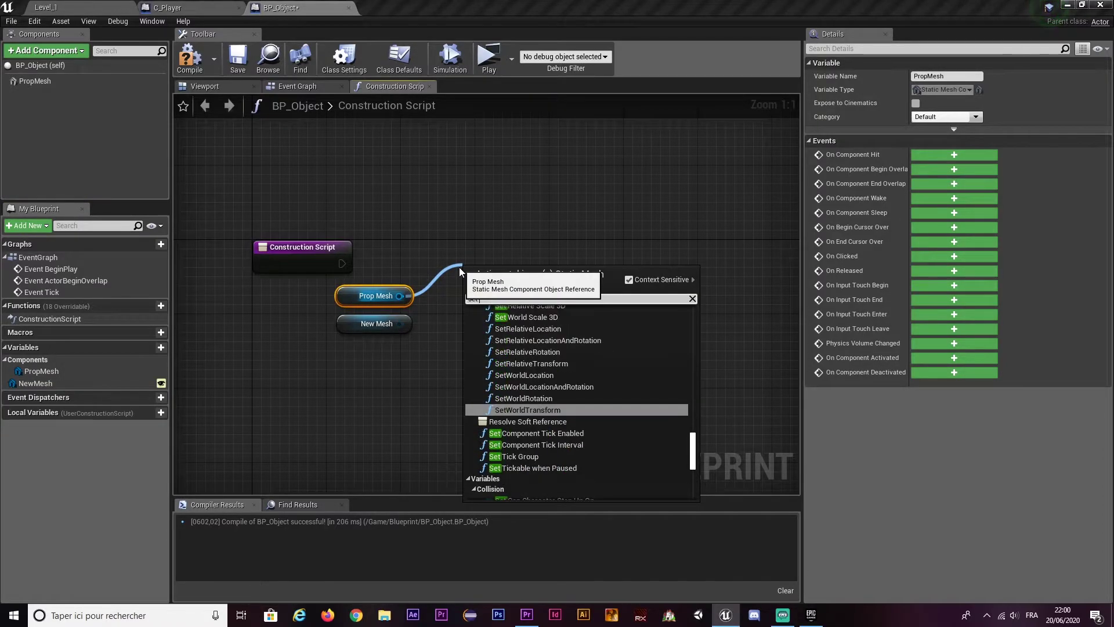
type(" mesh")
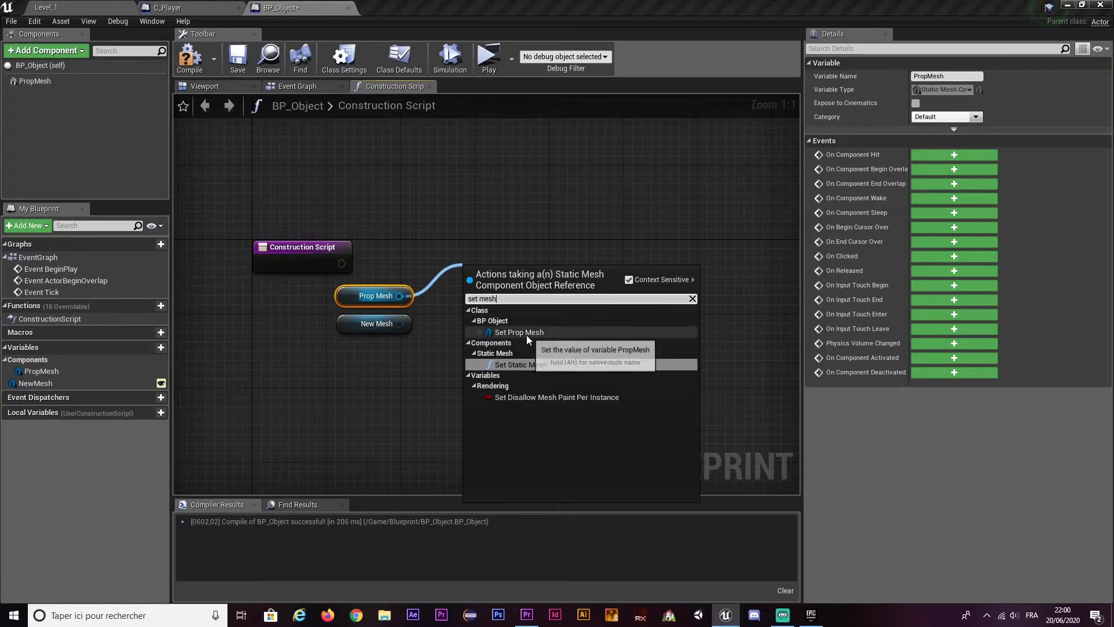
left_click(522, 365)
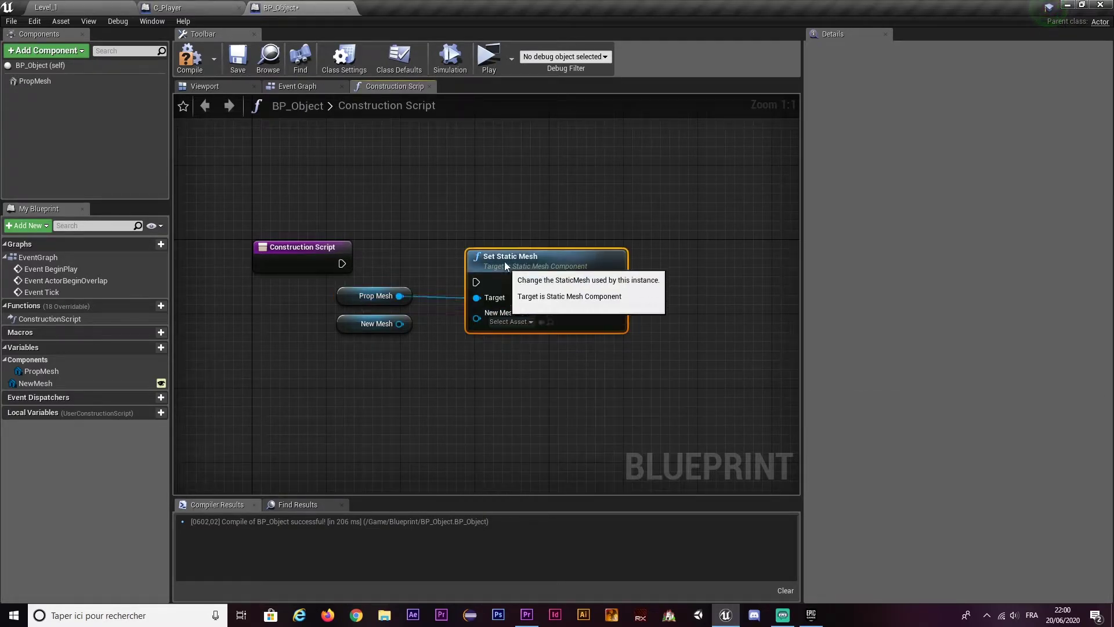
left_click(398, 298)
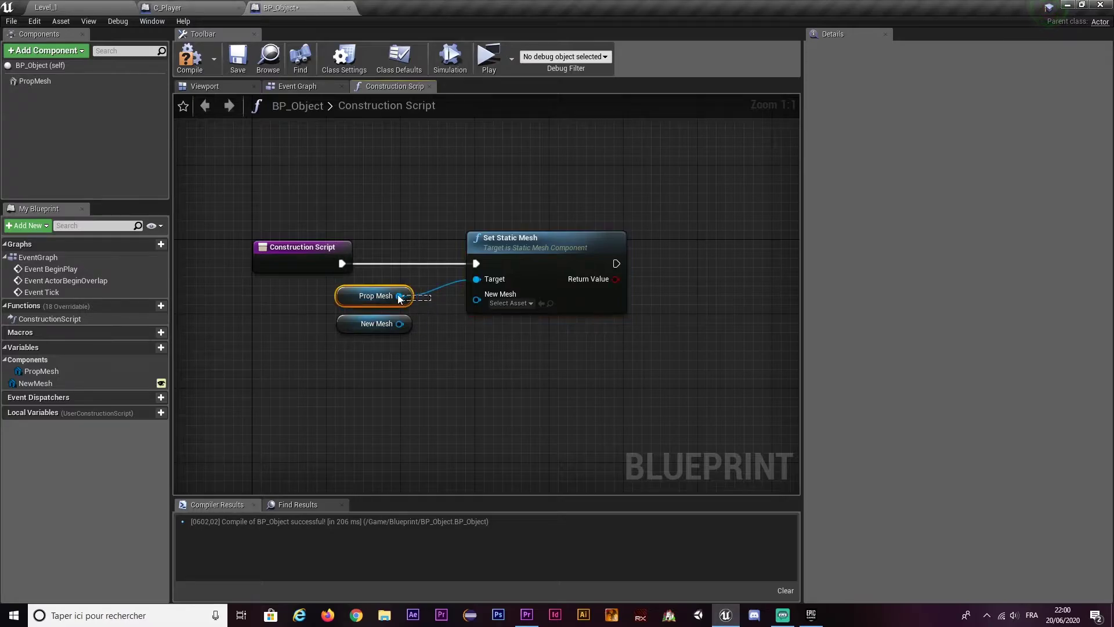
left_click_drag(328, 291, 329, 292)
left_click_drag(399, 323, 476, 294)
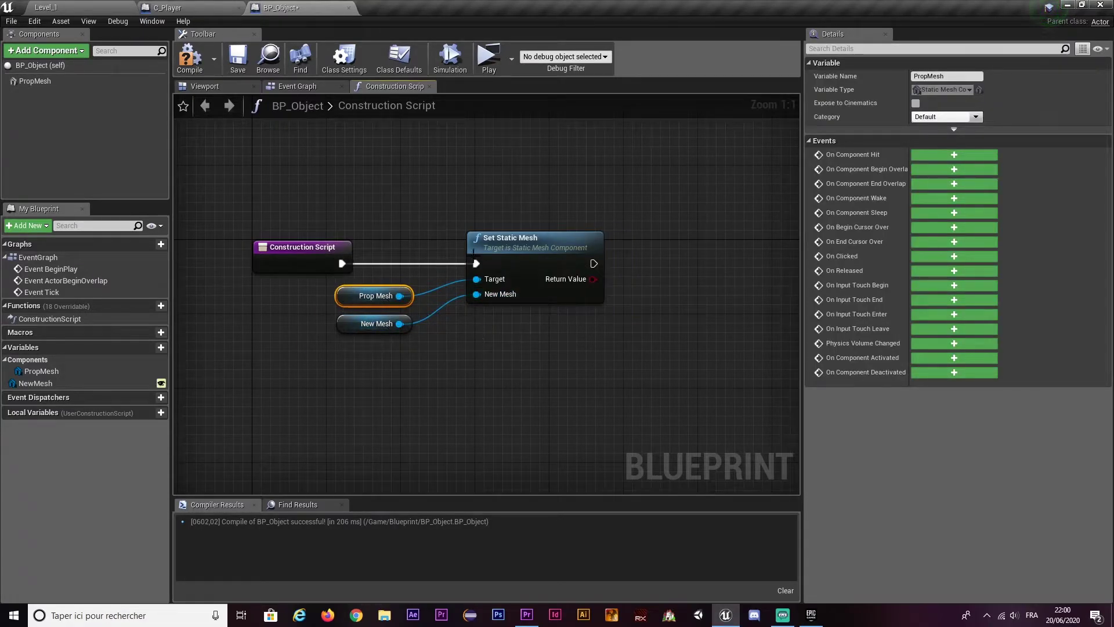
left_click(190, 58)
left_click(237, 58)
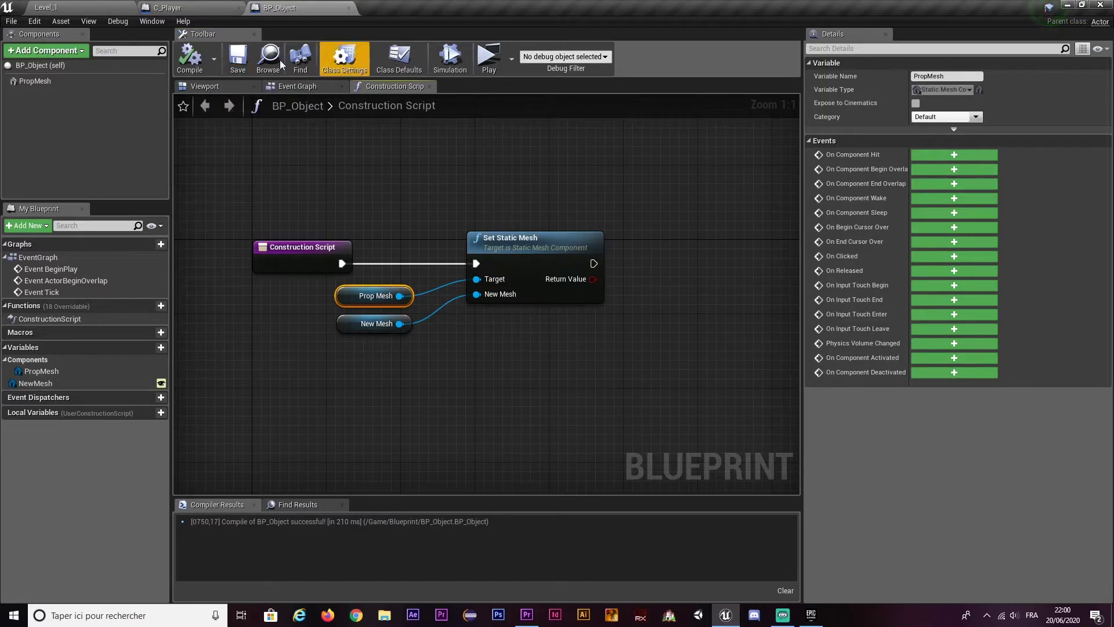
- Drag BP_Object from Content/Blueprint onto the Level_1 floor
left_click(47, 6)
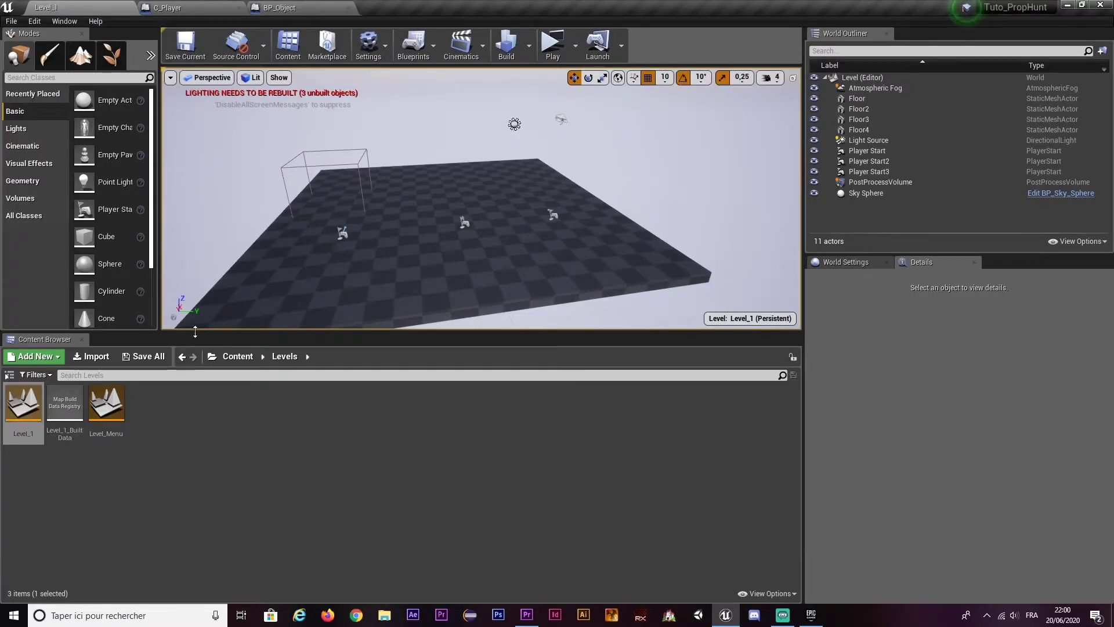
left_click(236, 357)
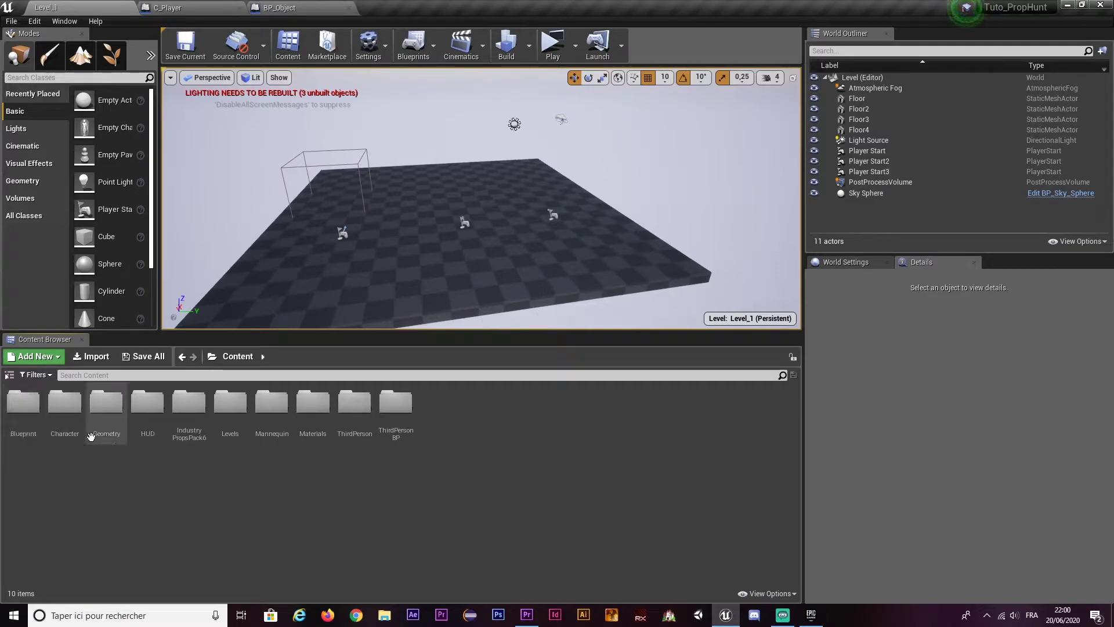
double_click(23, 402)
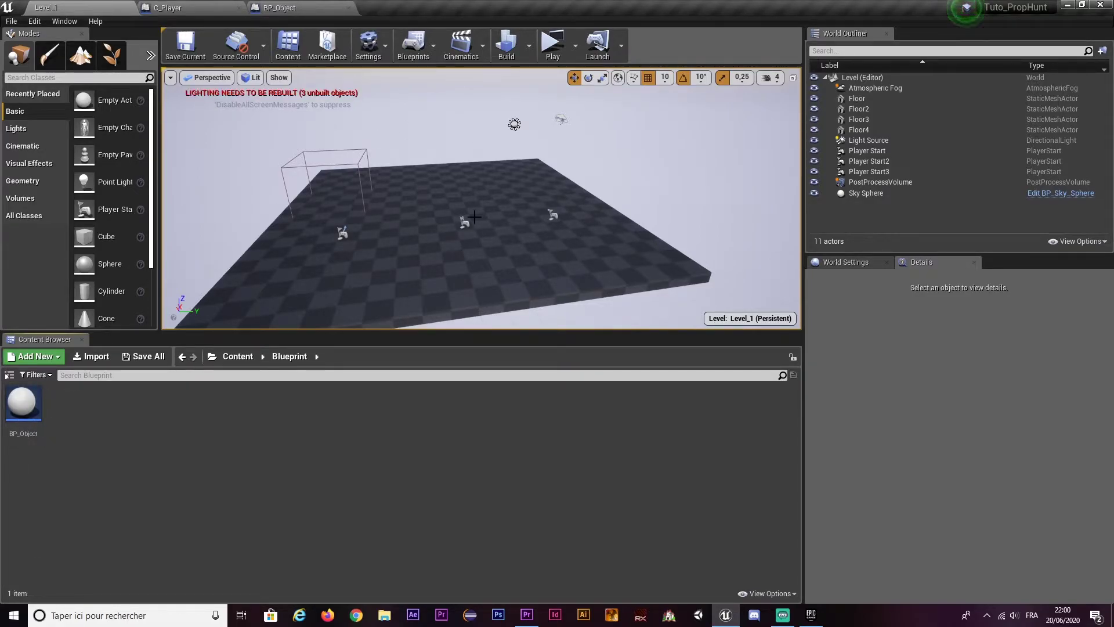
right_click_drag(371, 213, 267, 300)
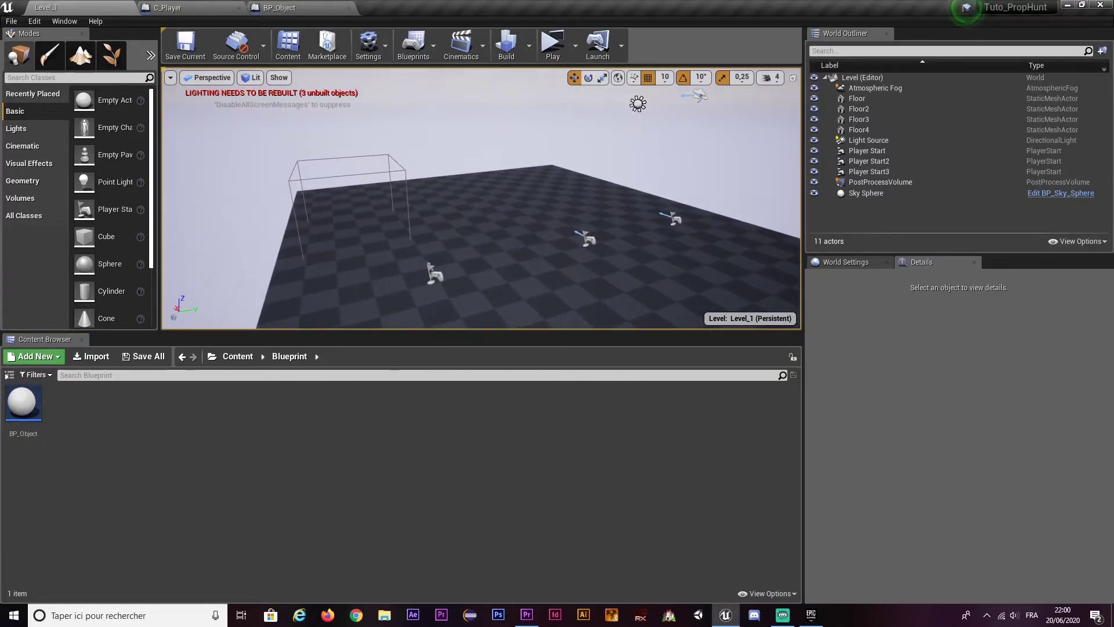
left_click(23, 402)
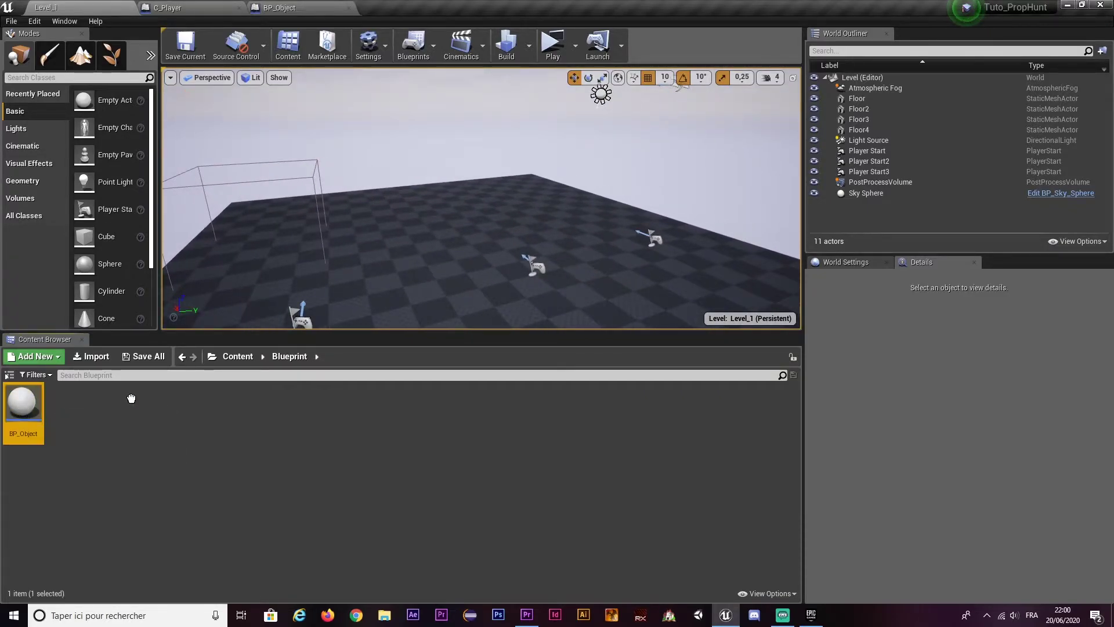
left_click_drag(415, 243, 413, 242)
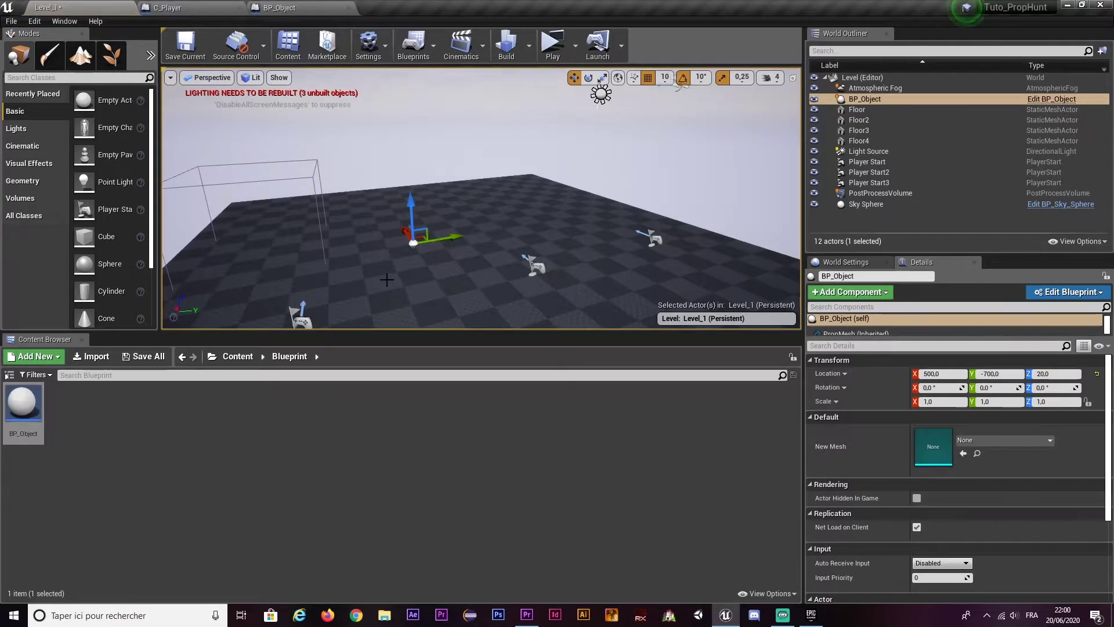
right_click_drag(387, 280, 325, 272)
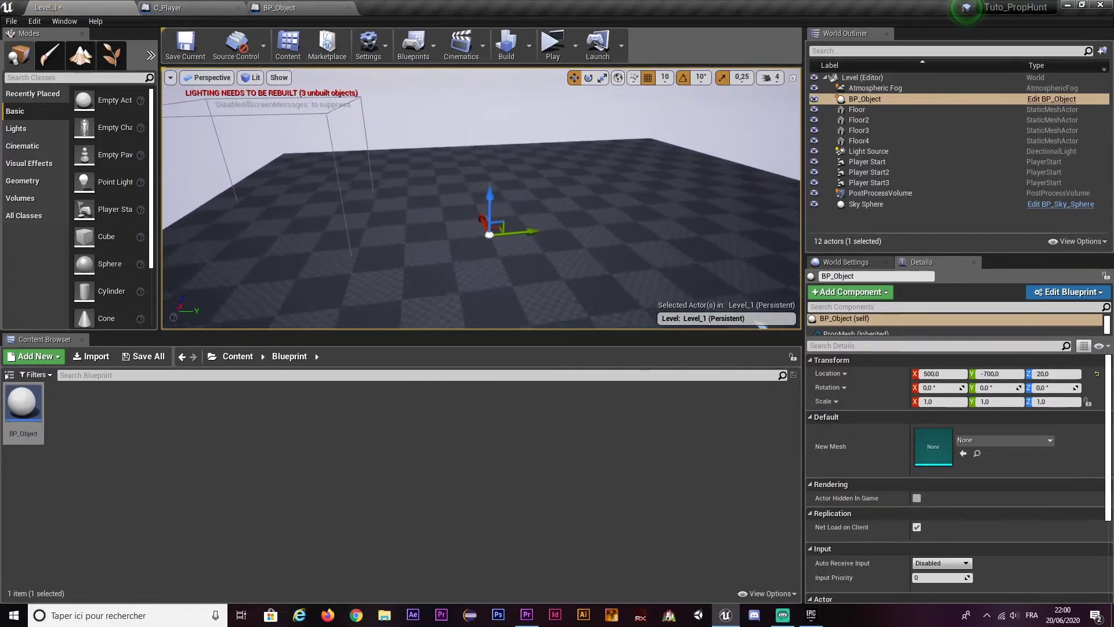
left_click(484, 243)
right_click_drag(484, 243, 484, 243)
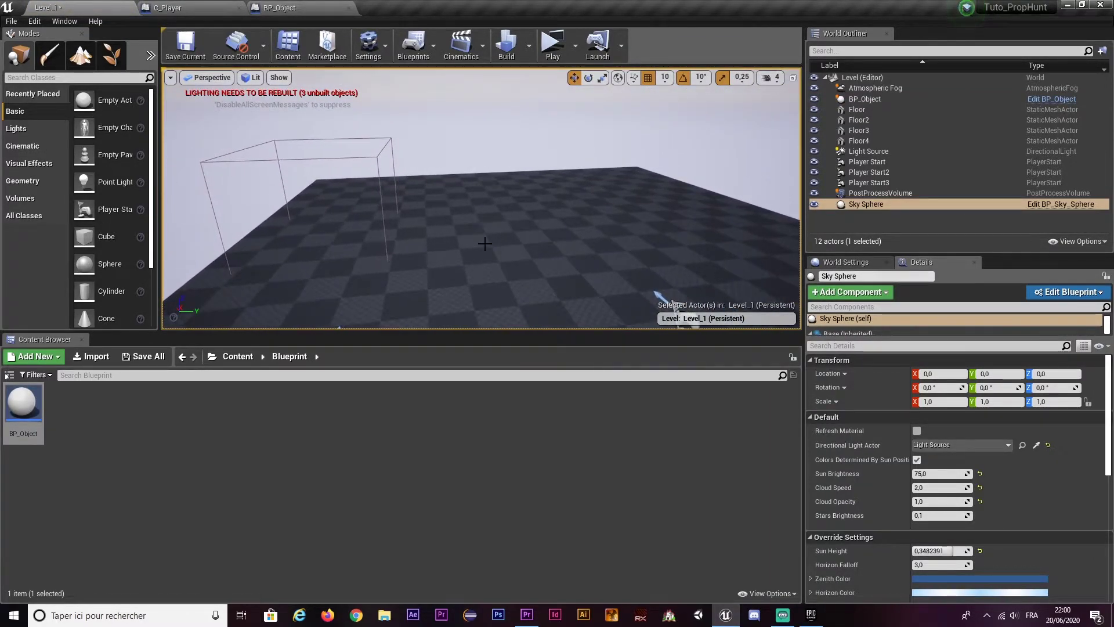
- Set NewMesh's default value to SM_Barrel01
left_click(273, 8)
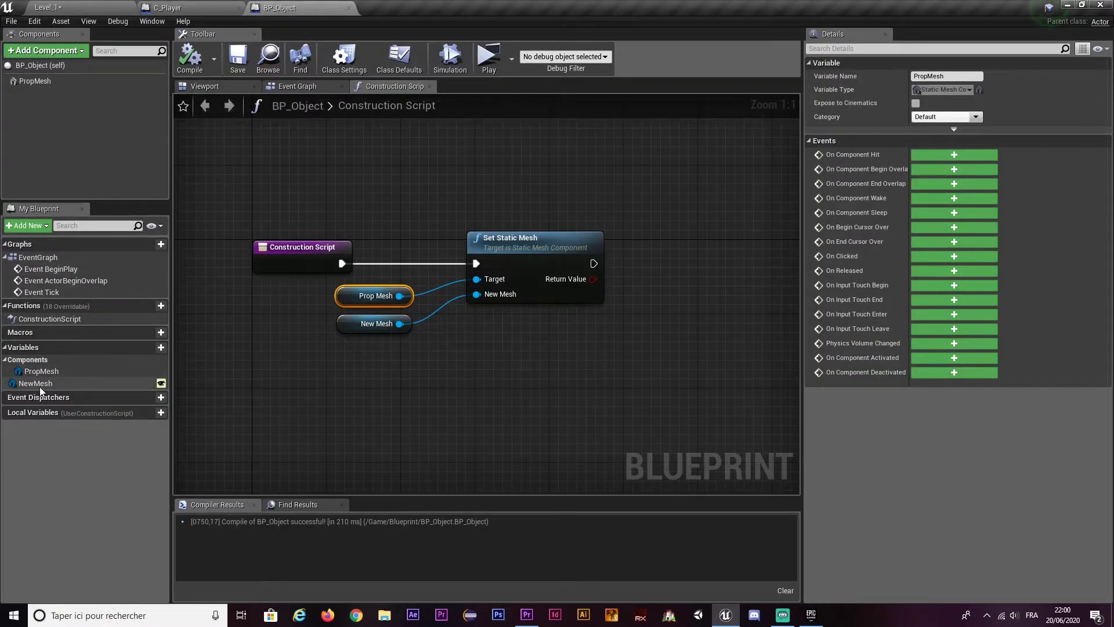
left_click(36, 81)
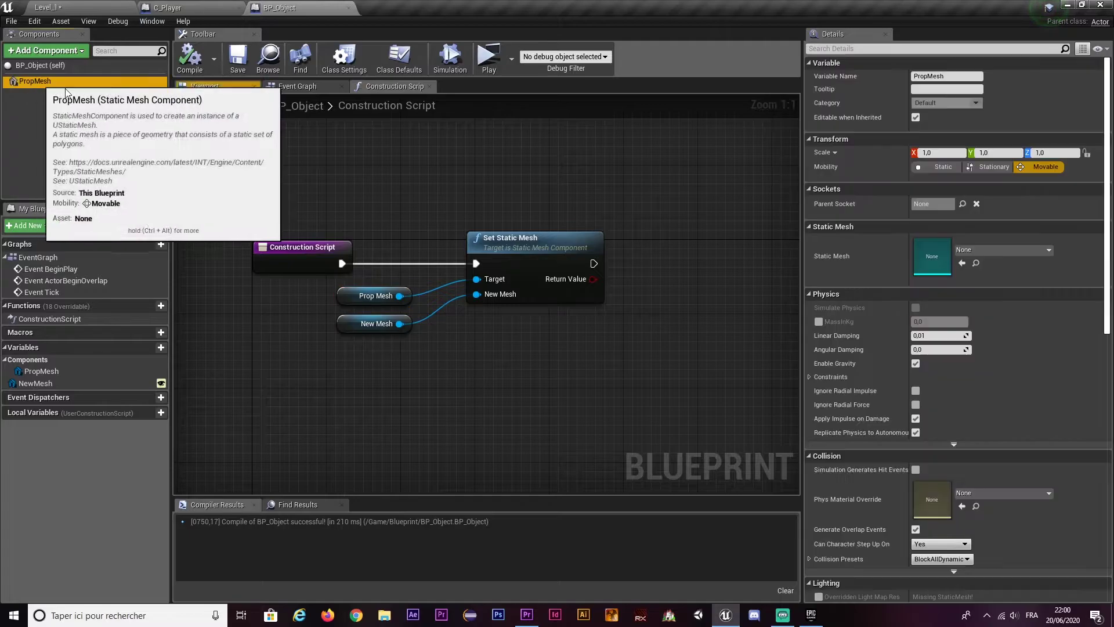
left_click(26, 384)
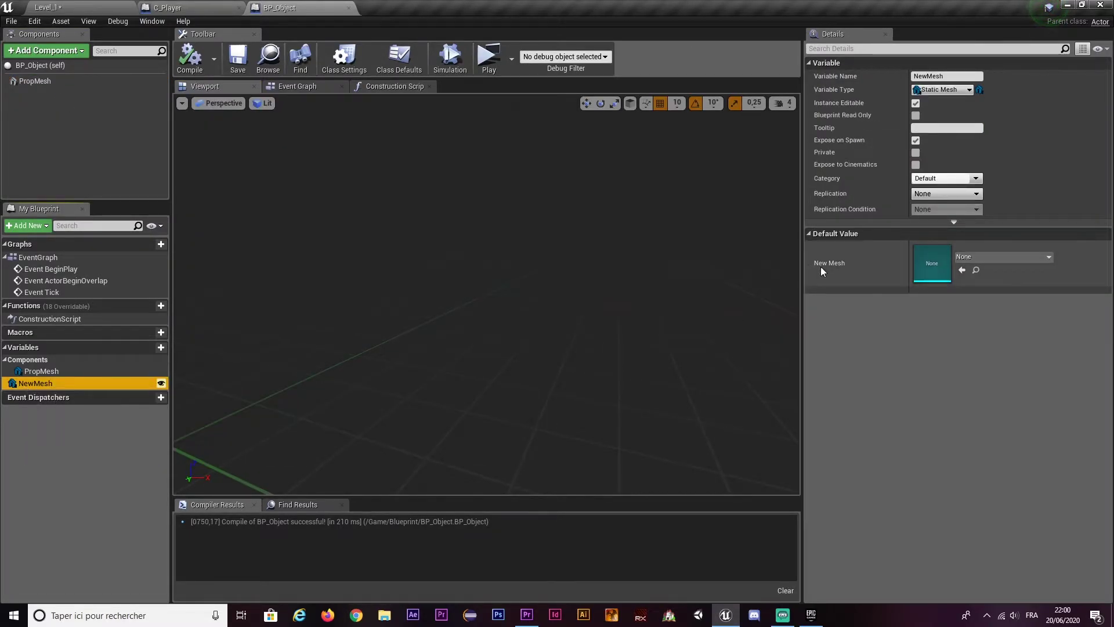
left_click(968, 261)
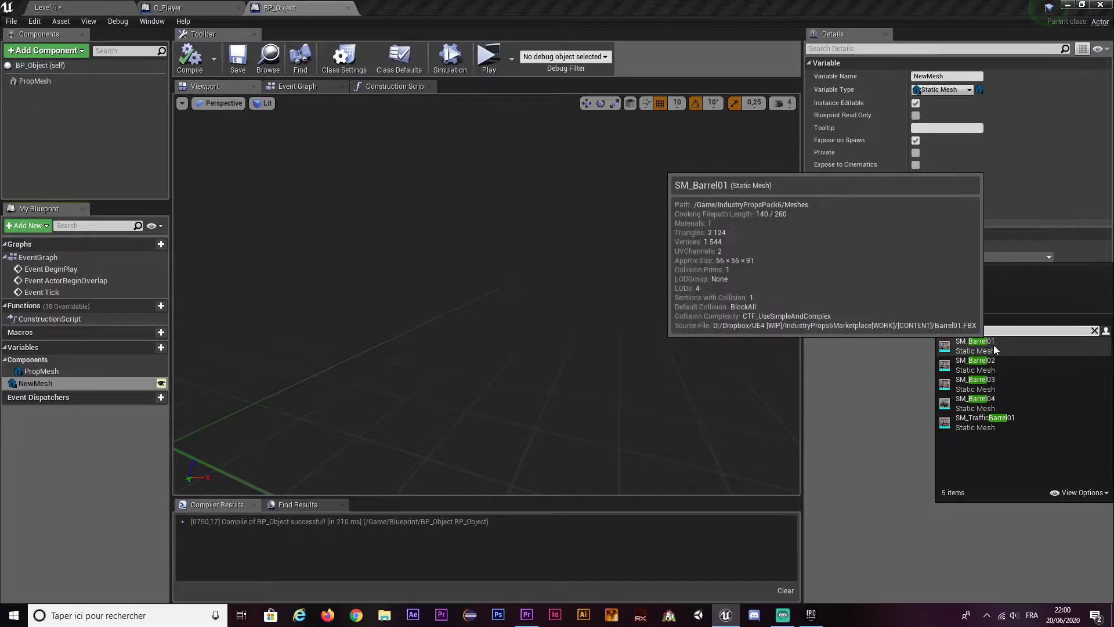
left_click(994, 344)
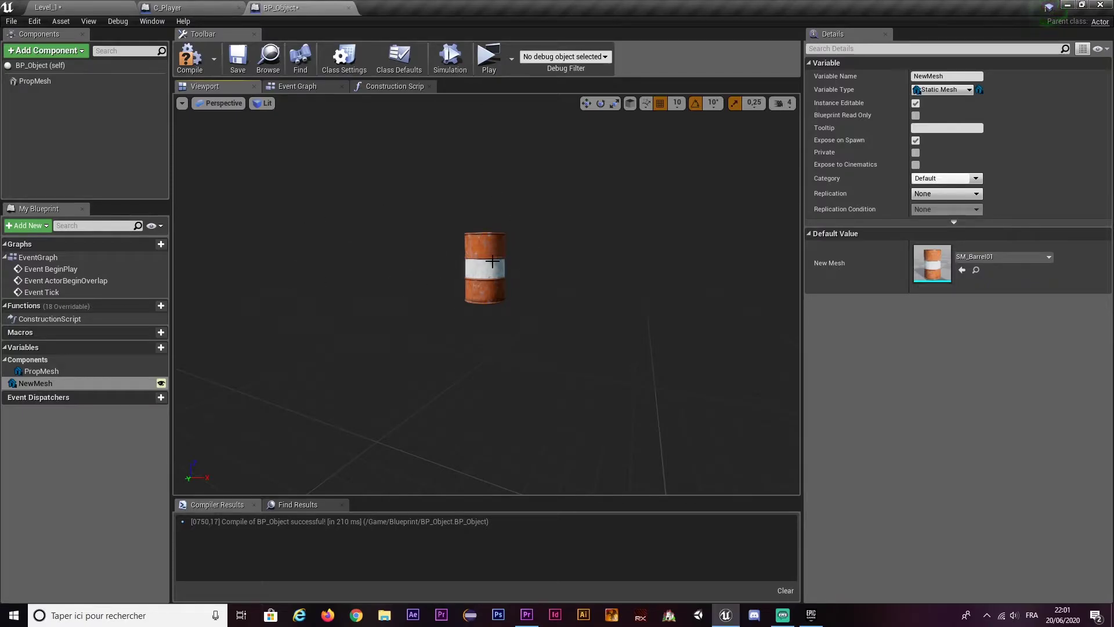
- Check the Construction Script nodes and barrel preview, then recompile BP_Object
left_click(492, 262)
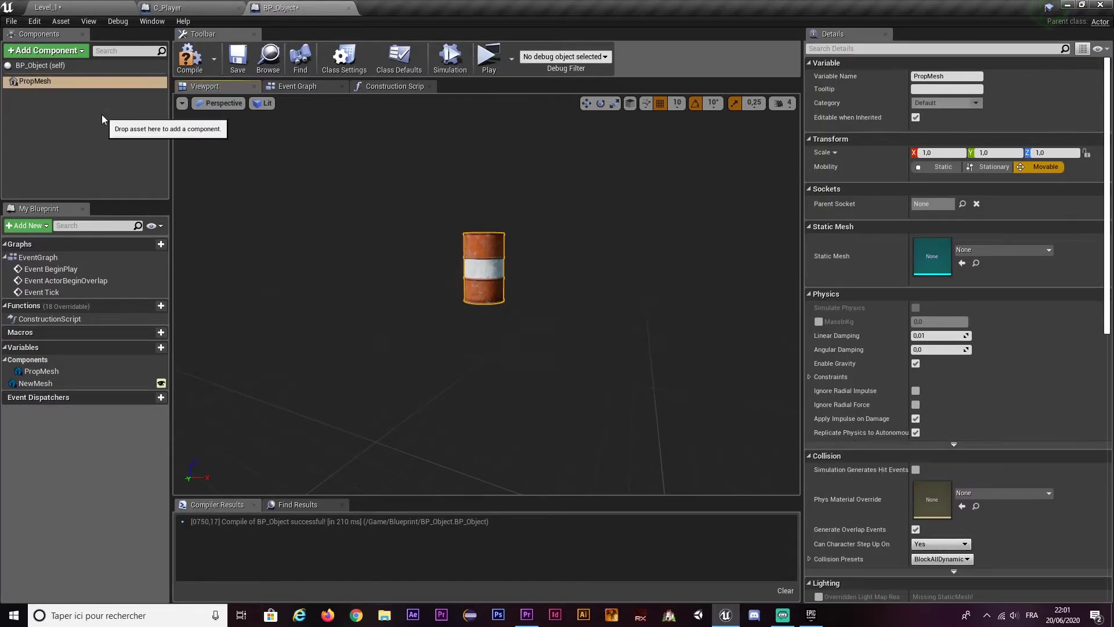
left_click(371, 87)
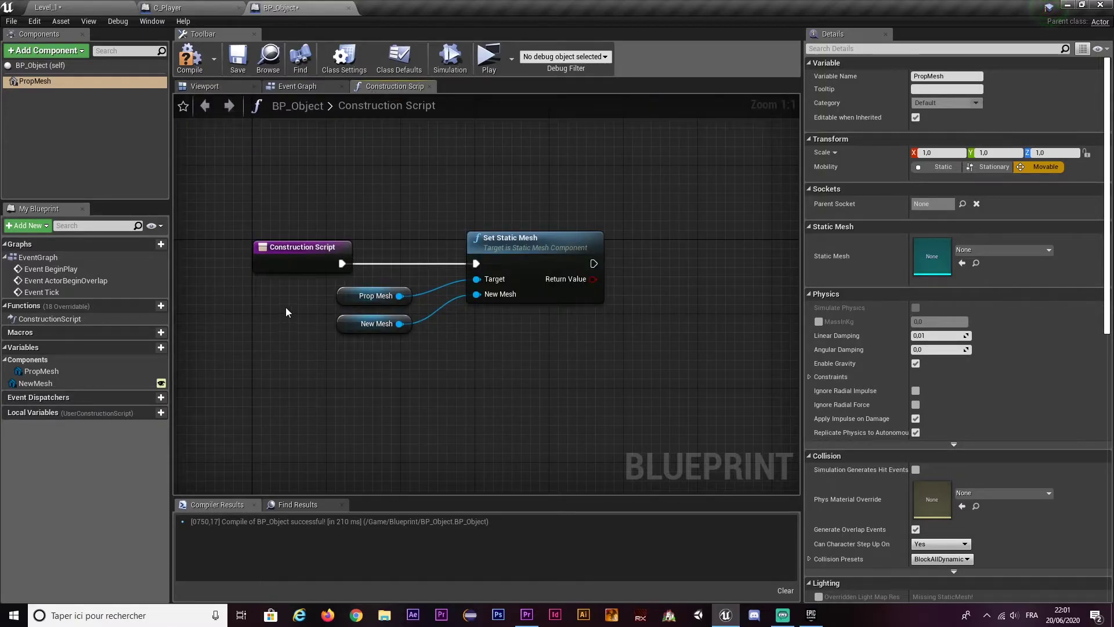
left_click_drag(298, 306, 429, 285)
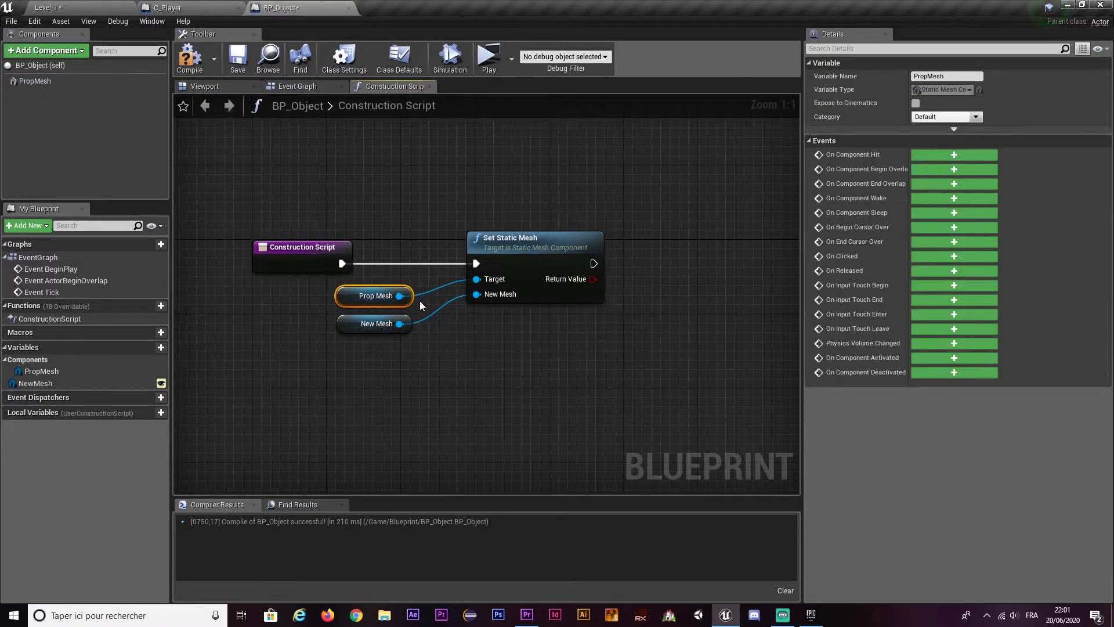
left_click(443, 343)
left_click_drag(317, 318, 315, 319)
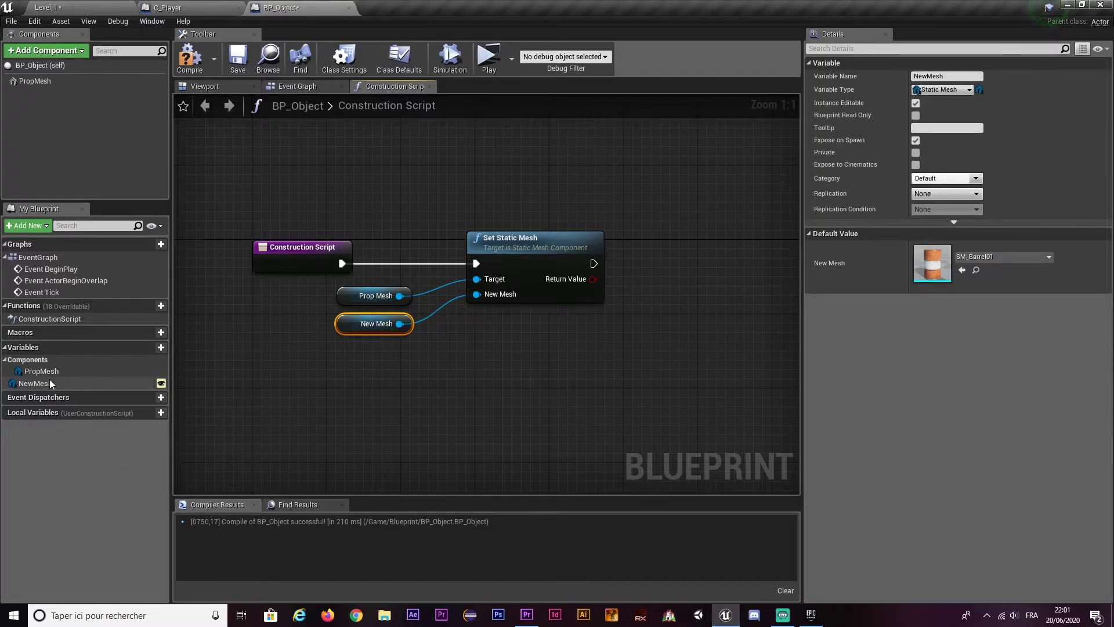
left_click(208, 88)
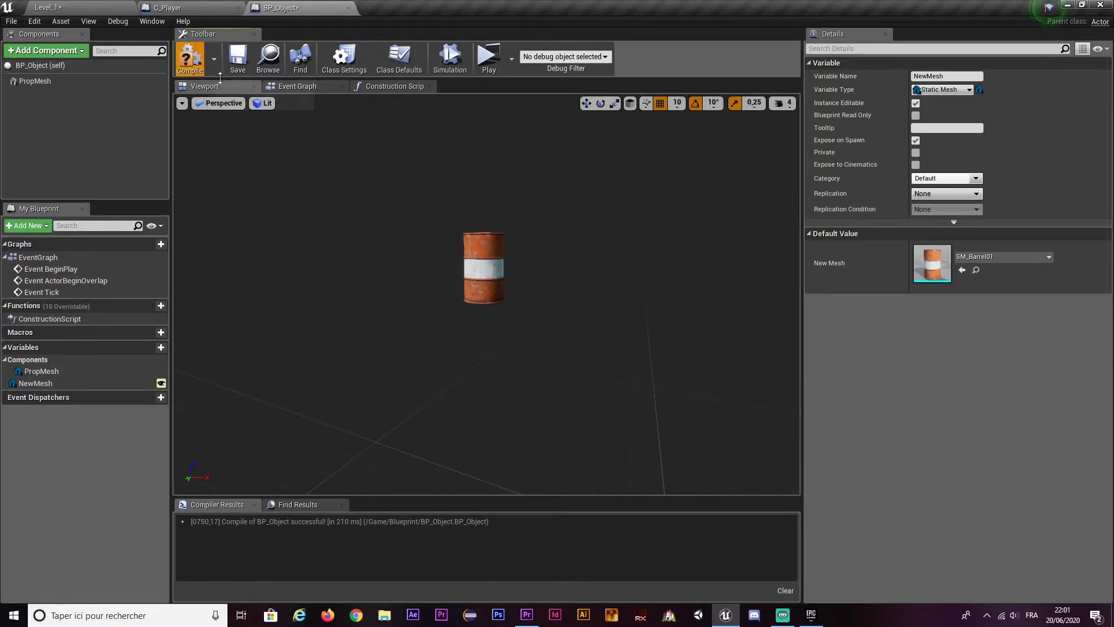
left_click(200, 70)
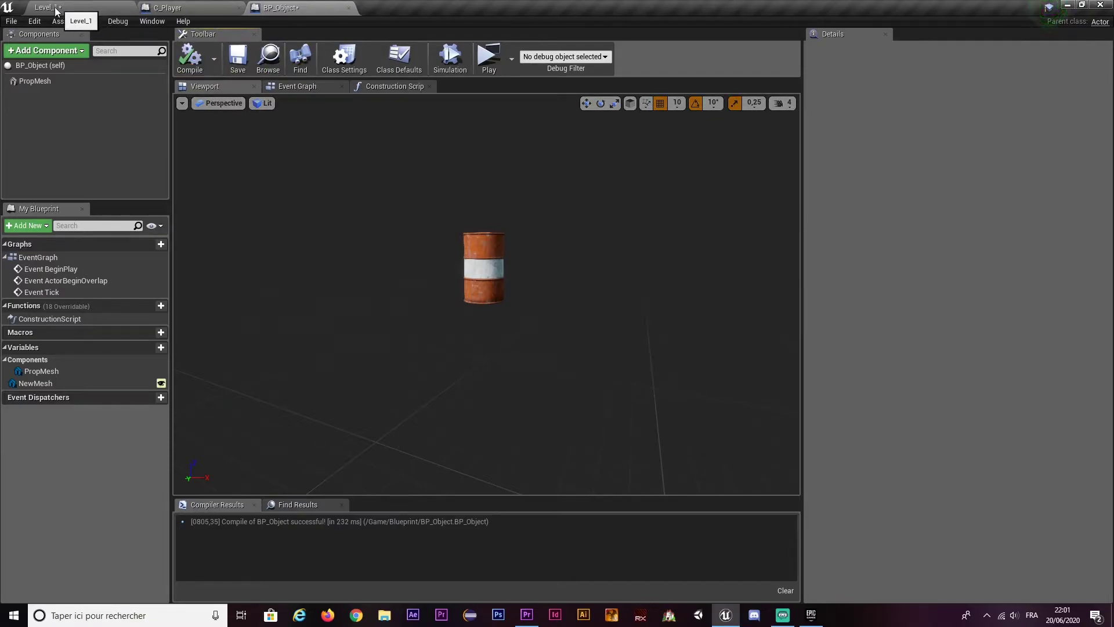
- Select the placed BP_Object barrel and switch its New Mesh to SM_Barrel04
left_click(101, 6)
mouse_move(355, 137)
right_mouse_down()
mouse_move(479, 158)
mouse_move(609, 237)
right_mouse_up()
left_click(495, 215)
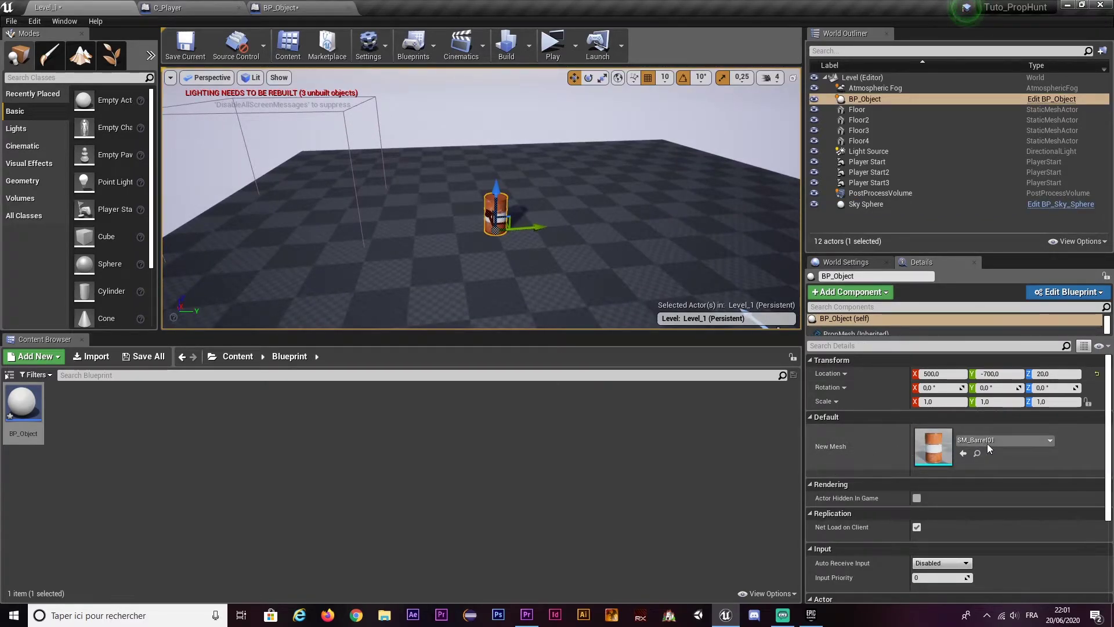
left_click(972, 441)
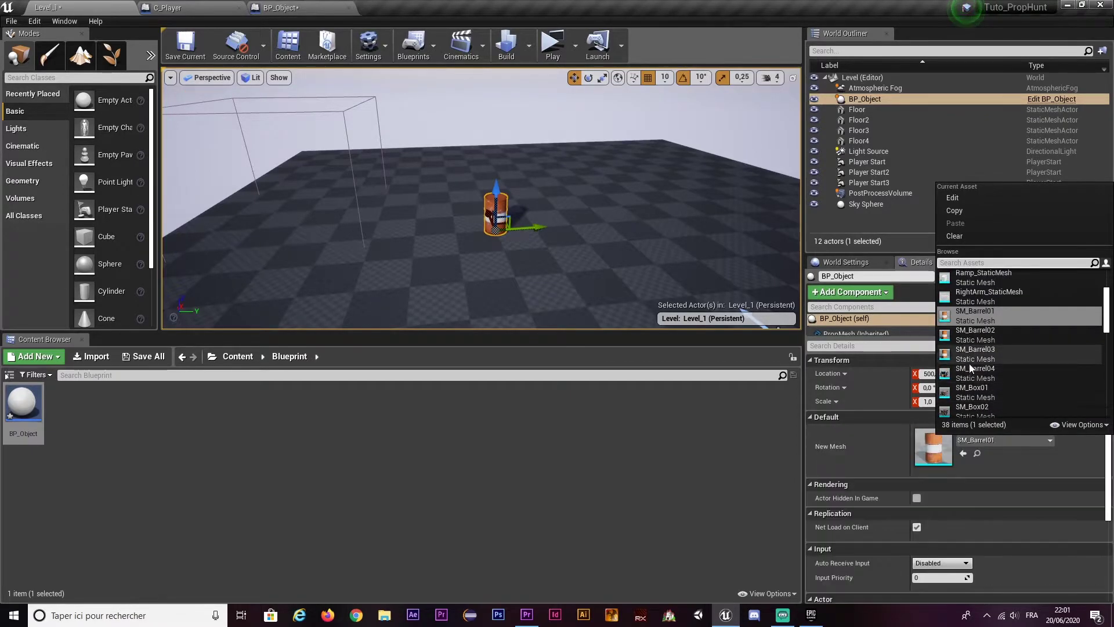
left_click(853, 374)
left_click(972, 440)
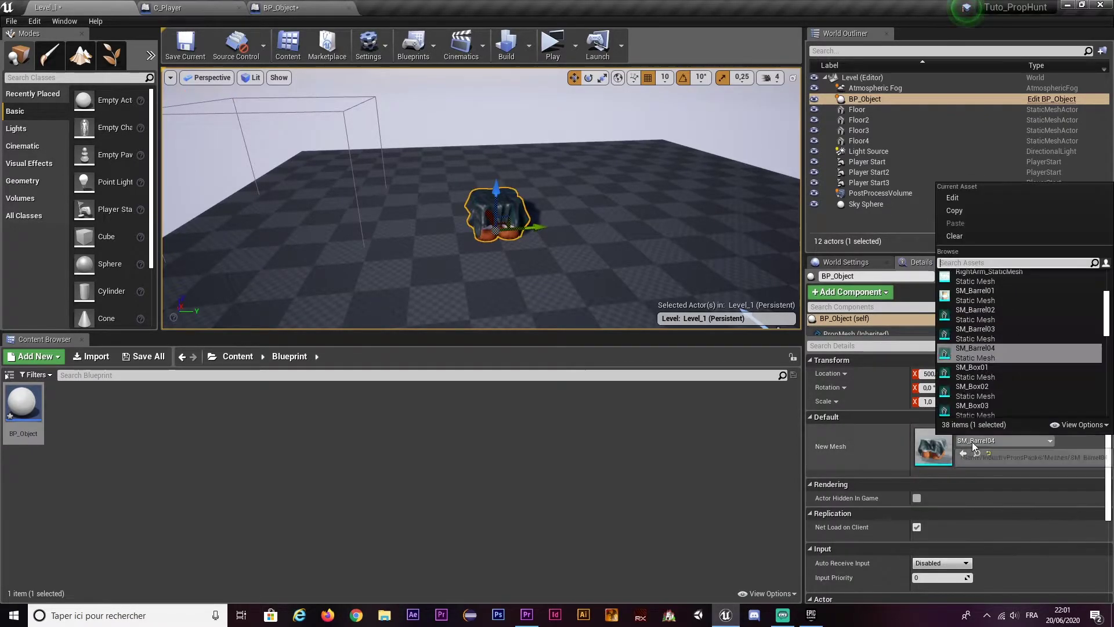
- Change New Mesh to SM_Box02, then SM_CartonBox03, and save BP_Object
left_click(974, 358)
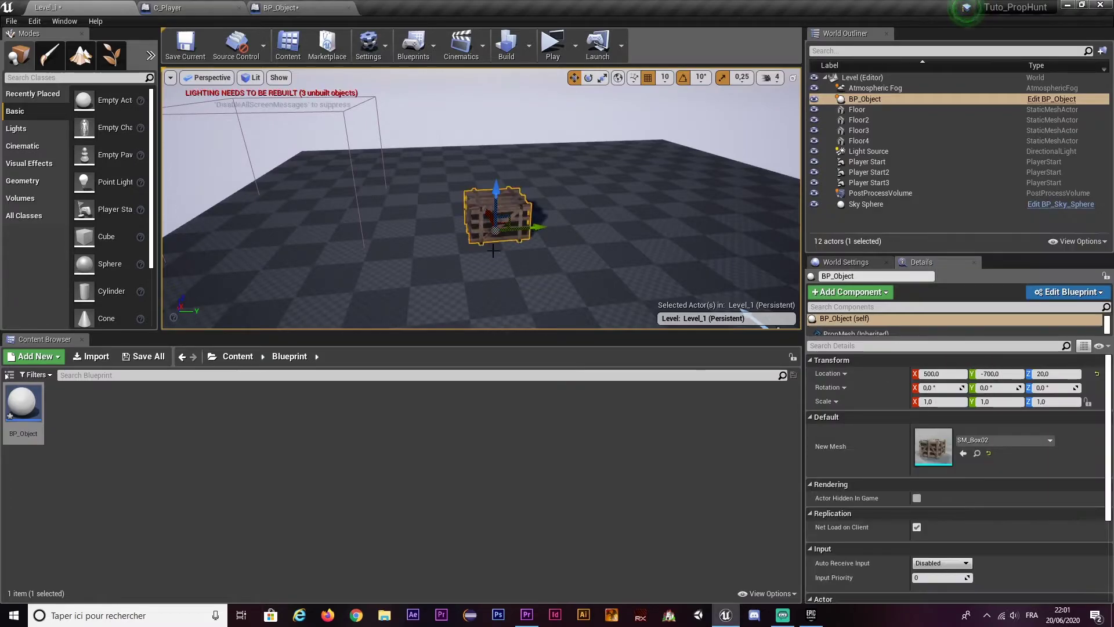
left_click(982, 440)
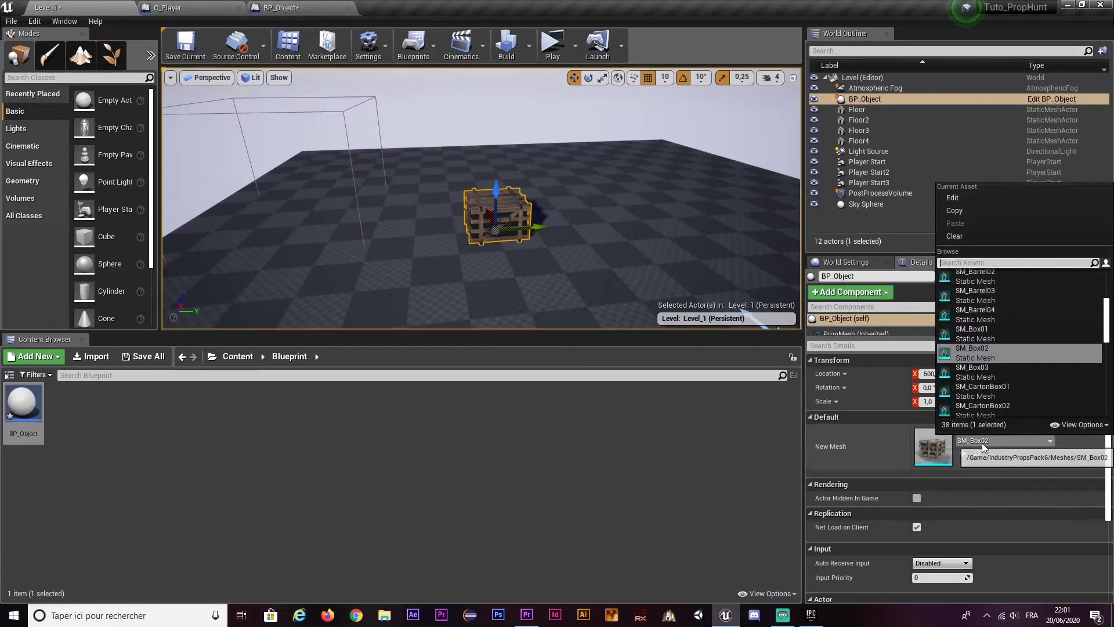
left_click(990, 388)
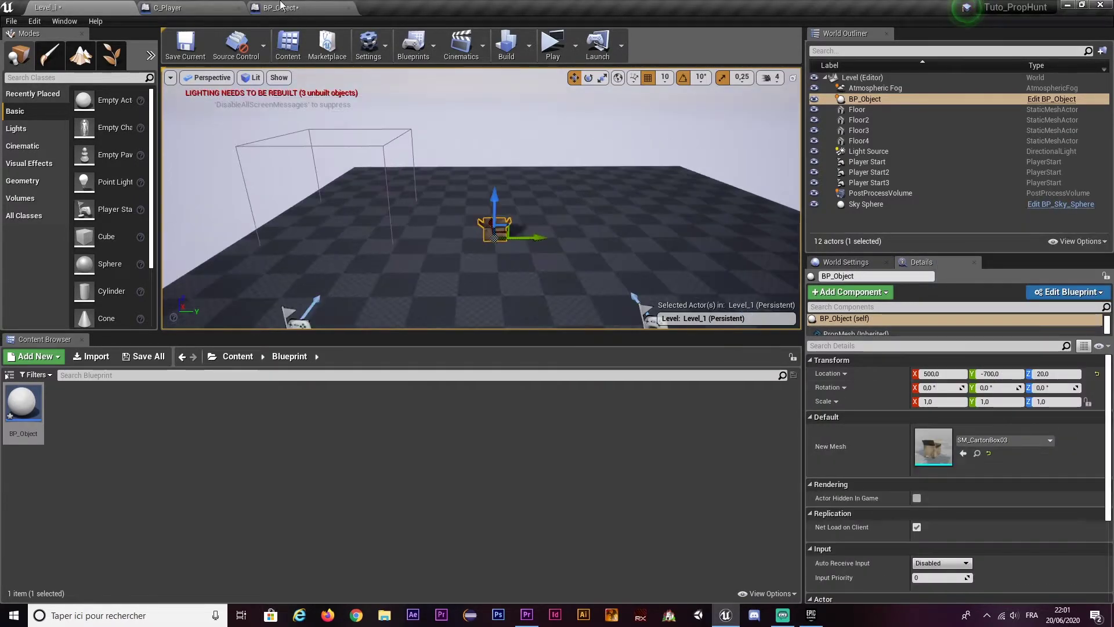
left_click(284, 7)
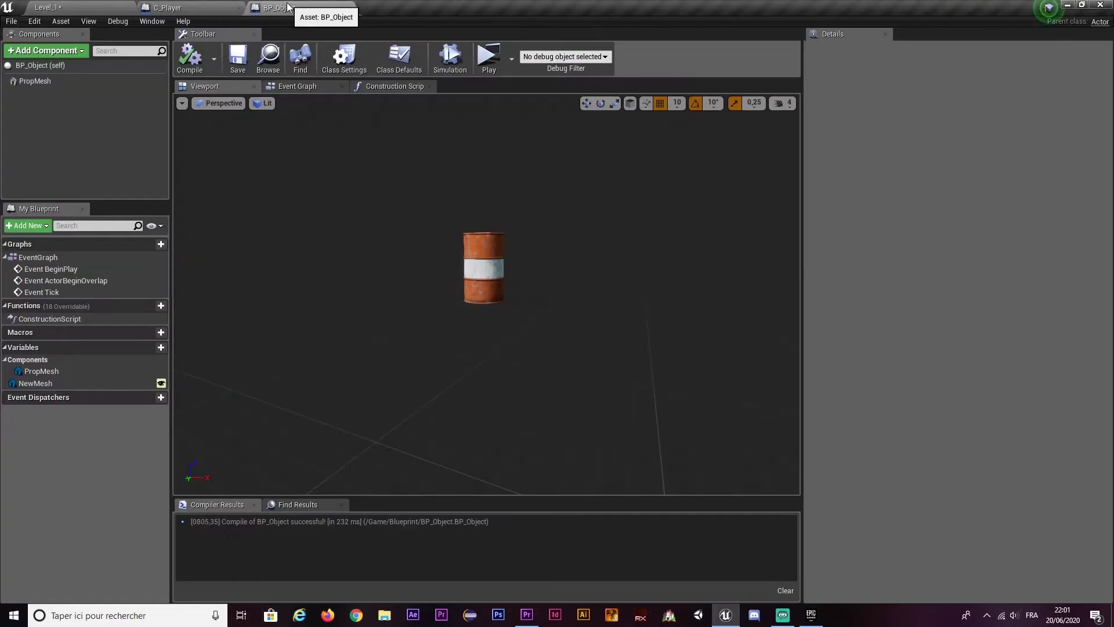
left_click(235, 67)
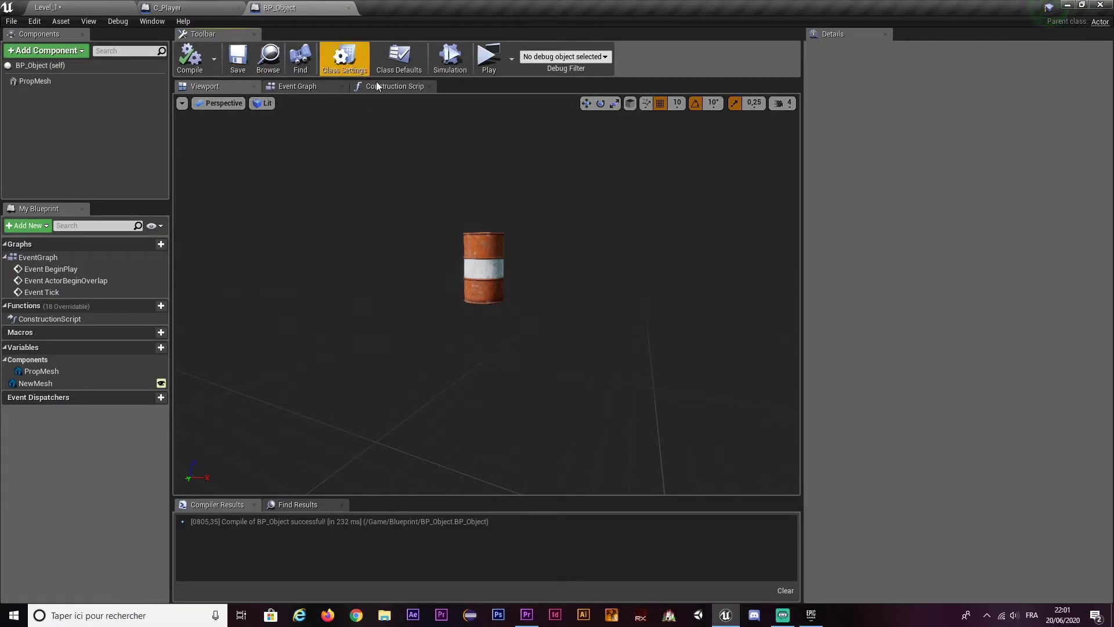
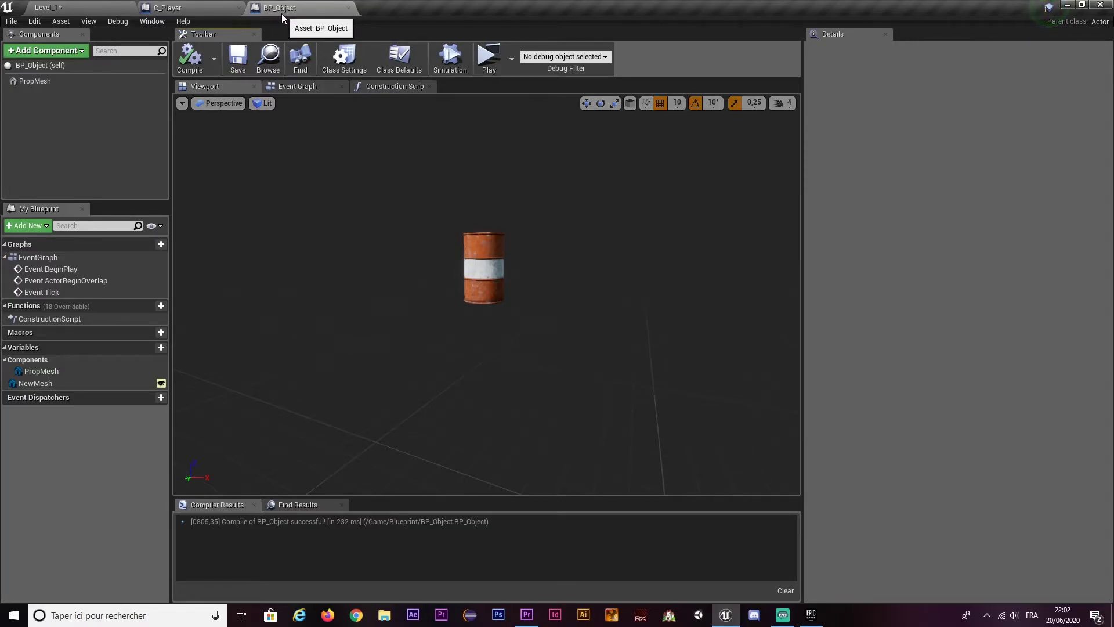
- Switch to C_Player and arrange the trace nodes in the Func Outline Object graph
left_click(348, 8)
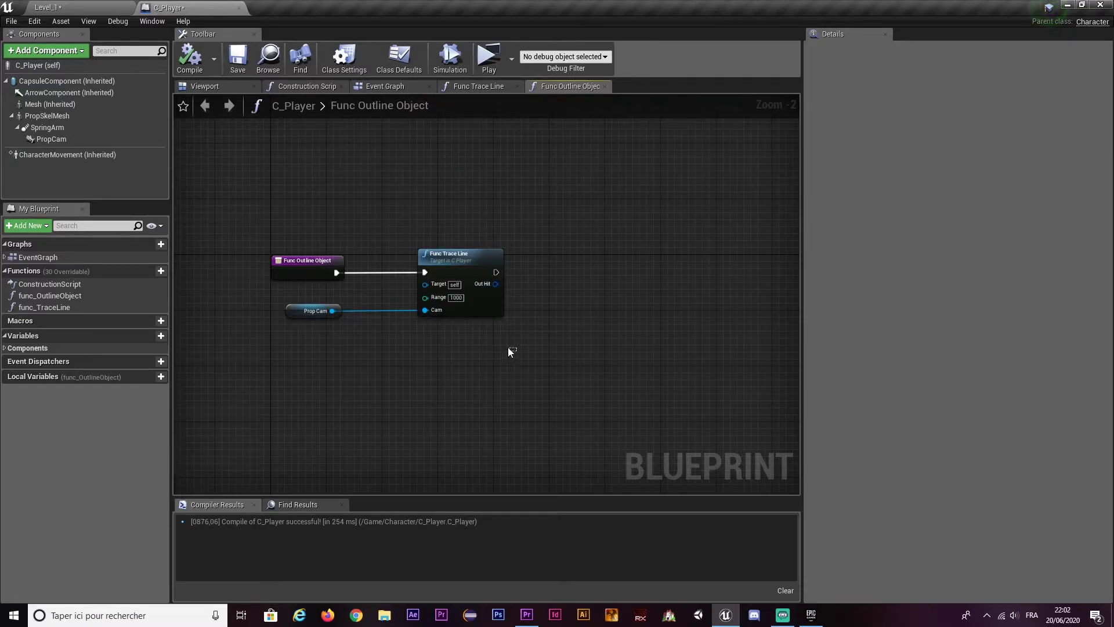
left_click_drag(405, 345, 290, 238)
right_click_drag(516, 157, 585, 161)
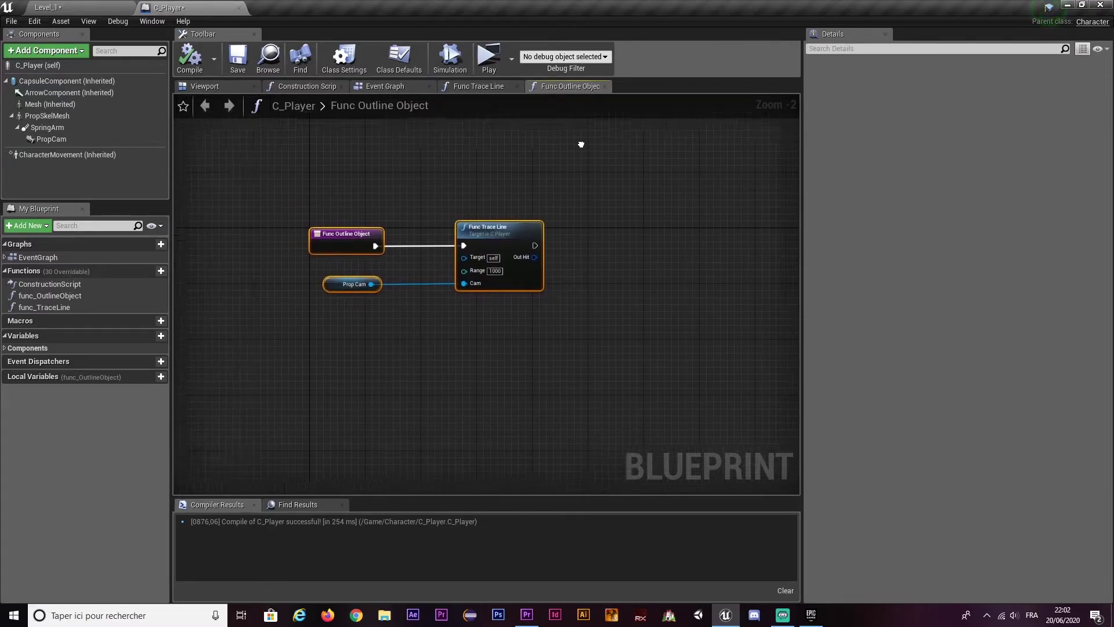
right_click_drag(553, 207, 484, 197)
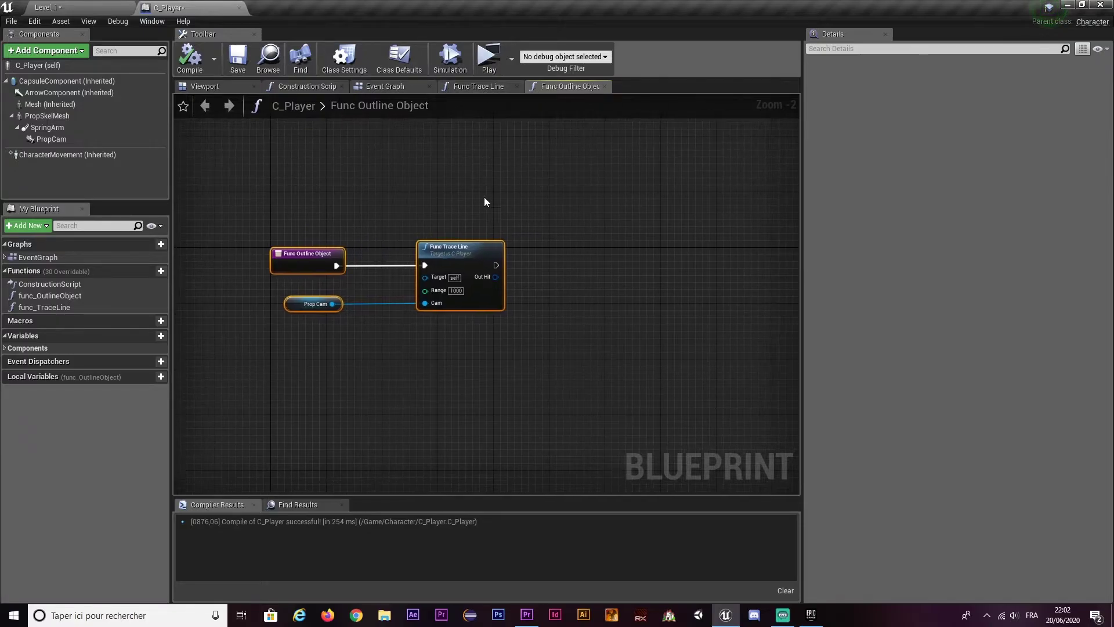
left_click_drag(494, 277, 527, 273)
- Review the LineTraceByChannel Out Hit in Func Trace Line, then return to Func Outline Object
left_click(478, 86)
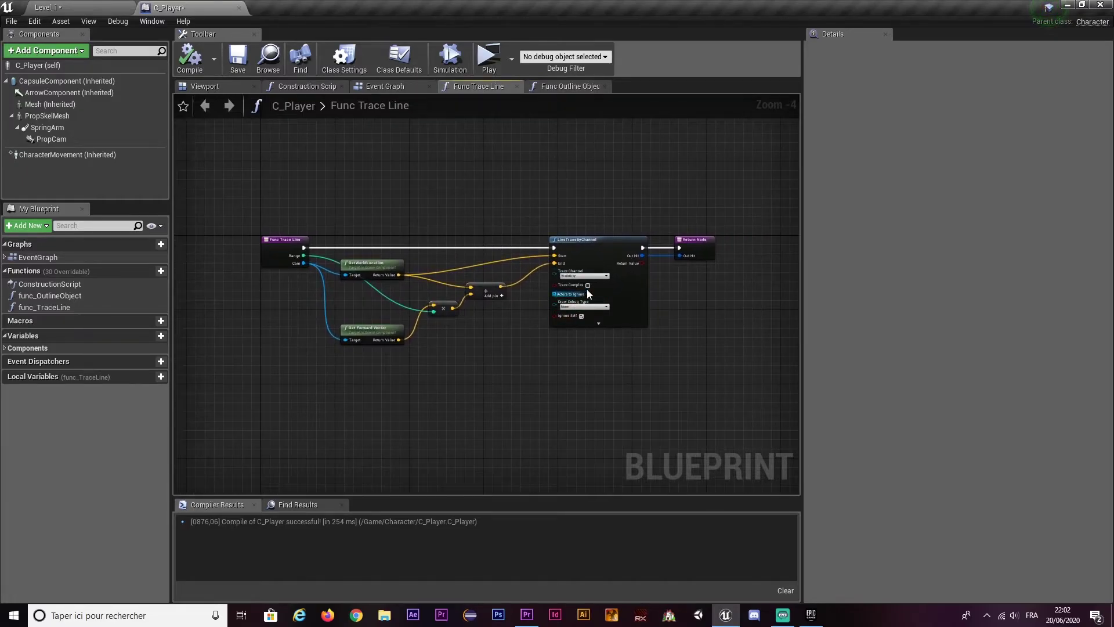
scroll(608, 269, "up", 2)
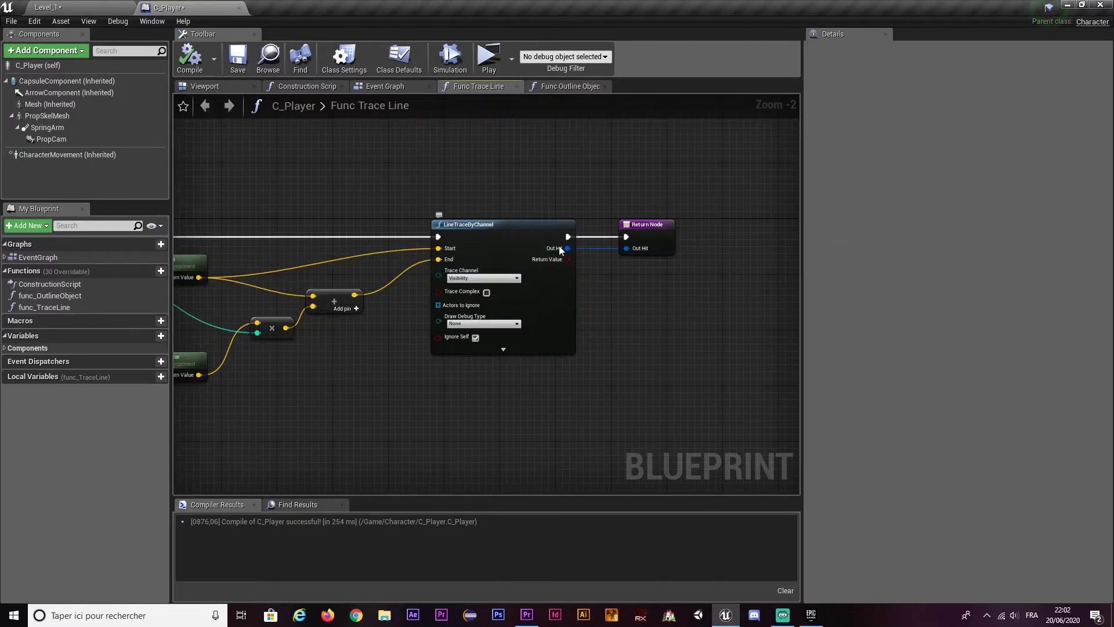
left_click(554, 84)
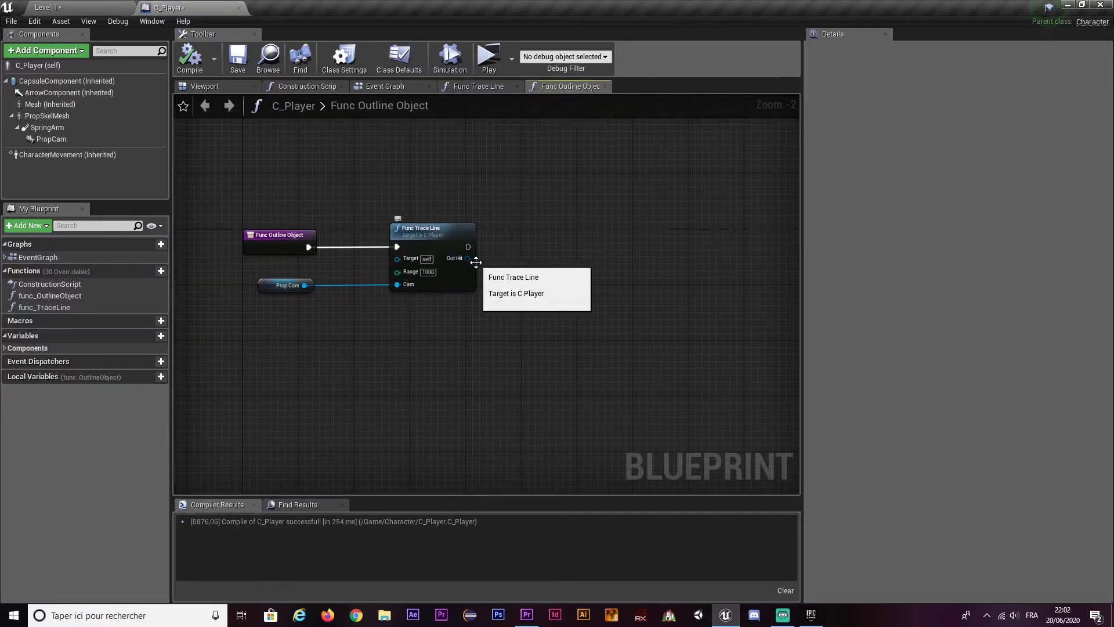
- Split the trace's Out Hit struct pin into its individual fields
left_click_drag(468, 259, 504, 255)
type("cast")
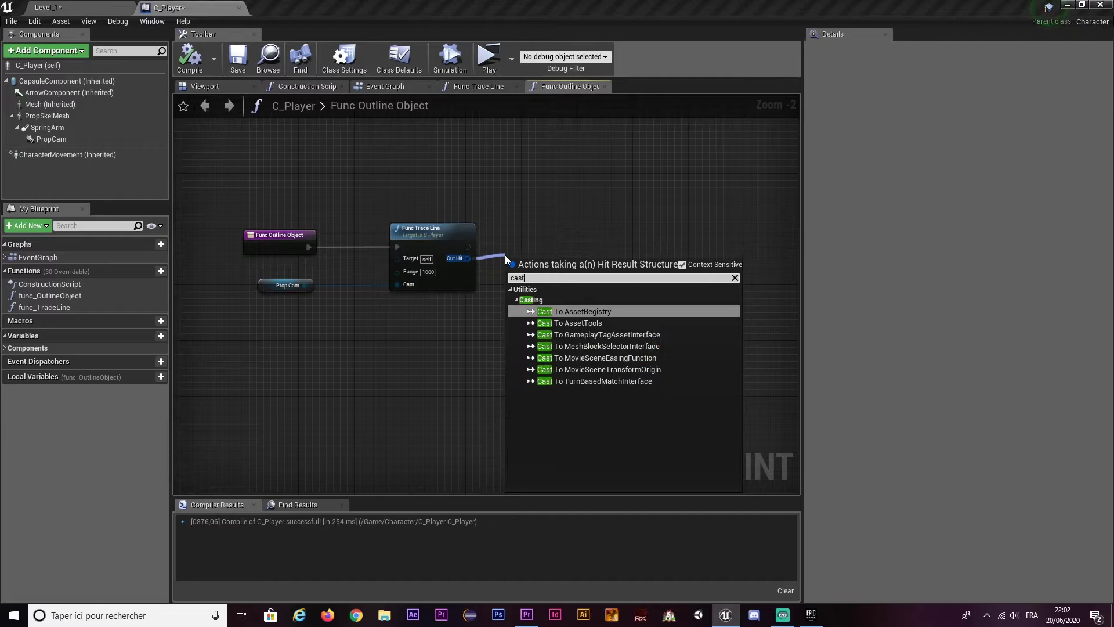
left_click(503, 255)
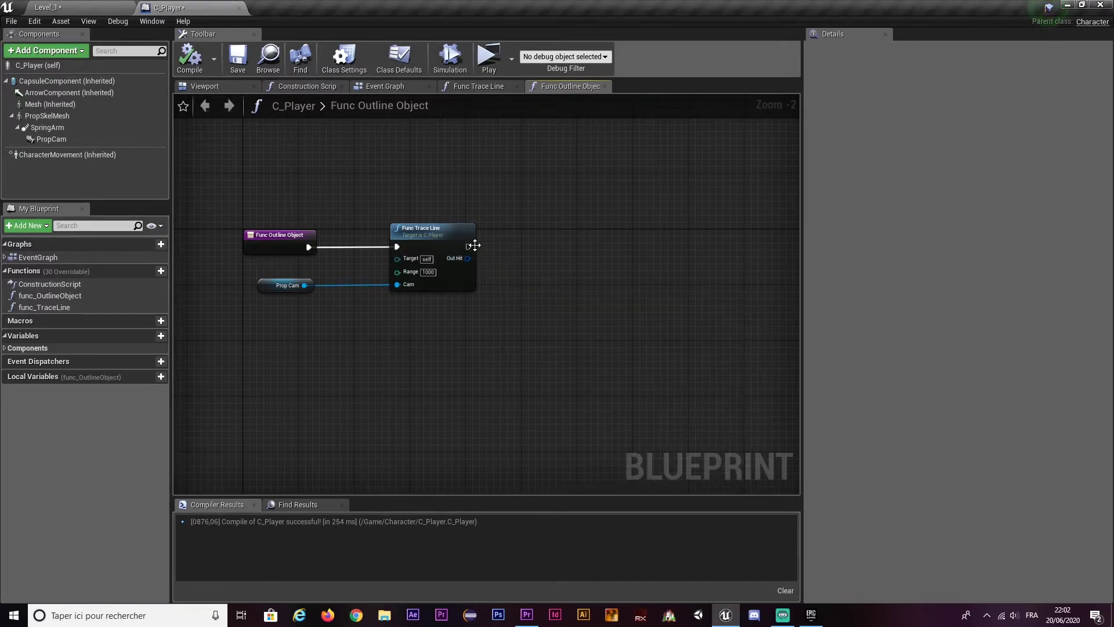
right_click(468, 259)
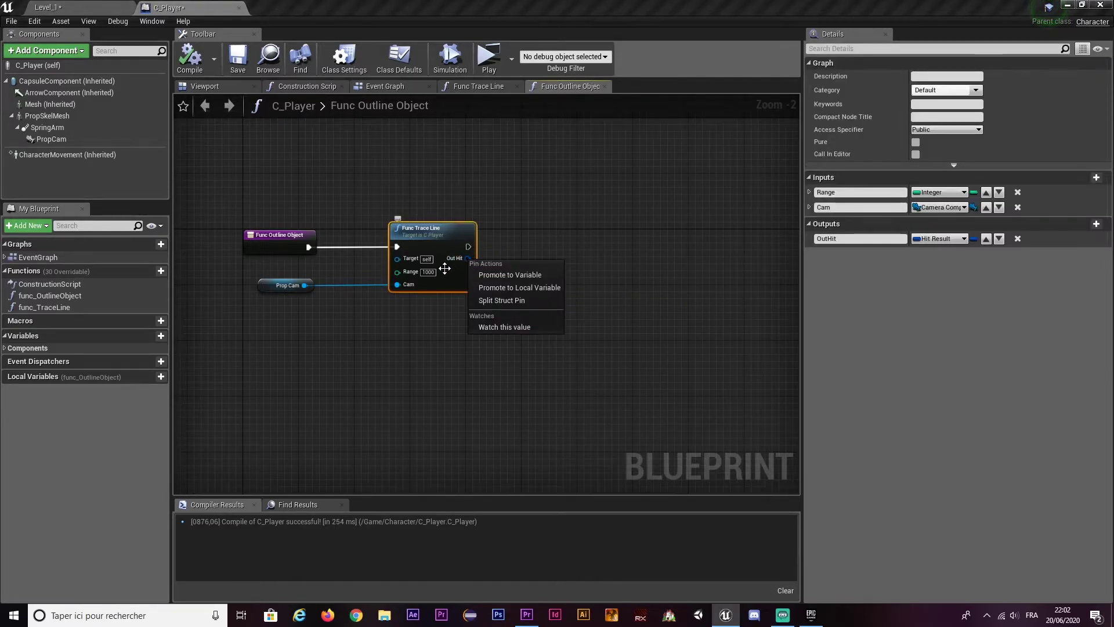
left_click(498, 299)
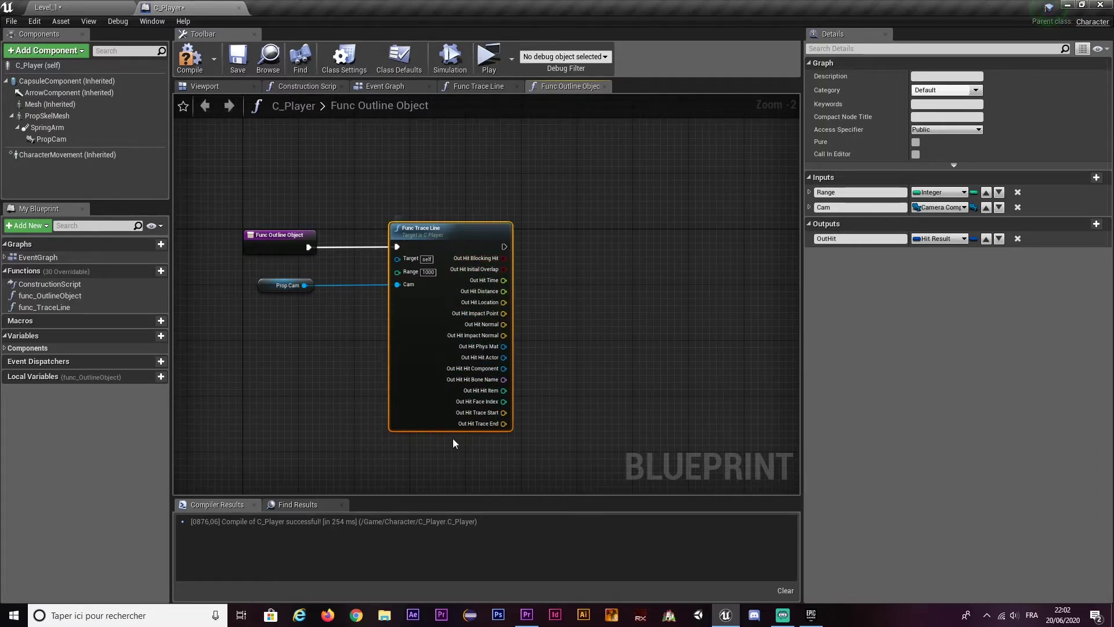
right_click_drag(453, 444, 418, 436)
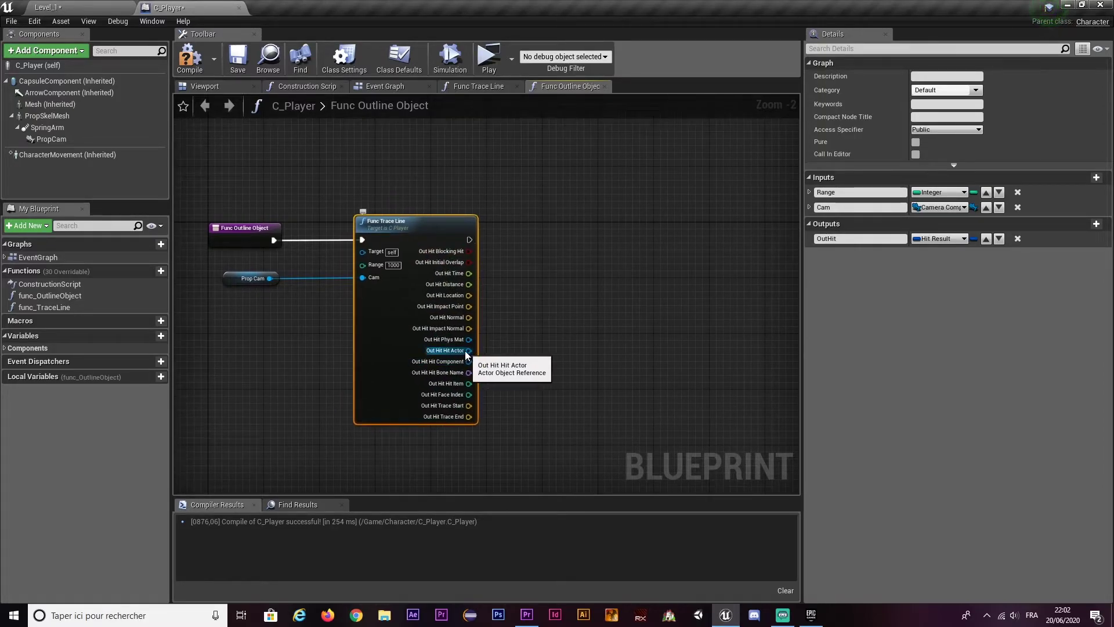
- Add a Cast To BP_Object on Out Hit Hit Actor and line it up beside the trace
mouse_move(468, 354)
left_mouse_down()
mouse_move(458, 353)
mouse_move(570, 276)
left_mouse_up()
type("cast")
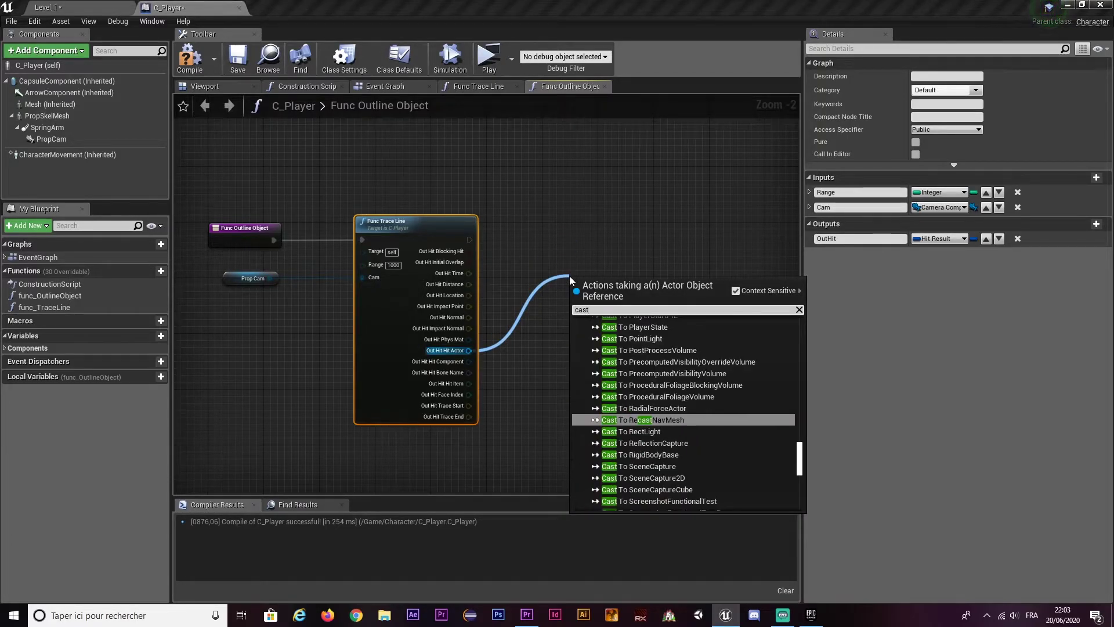
type(" to bp")
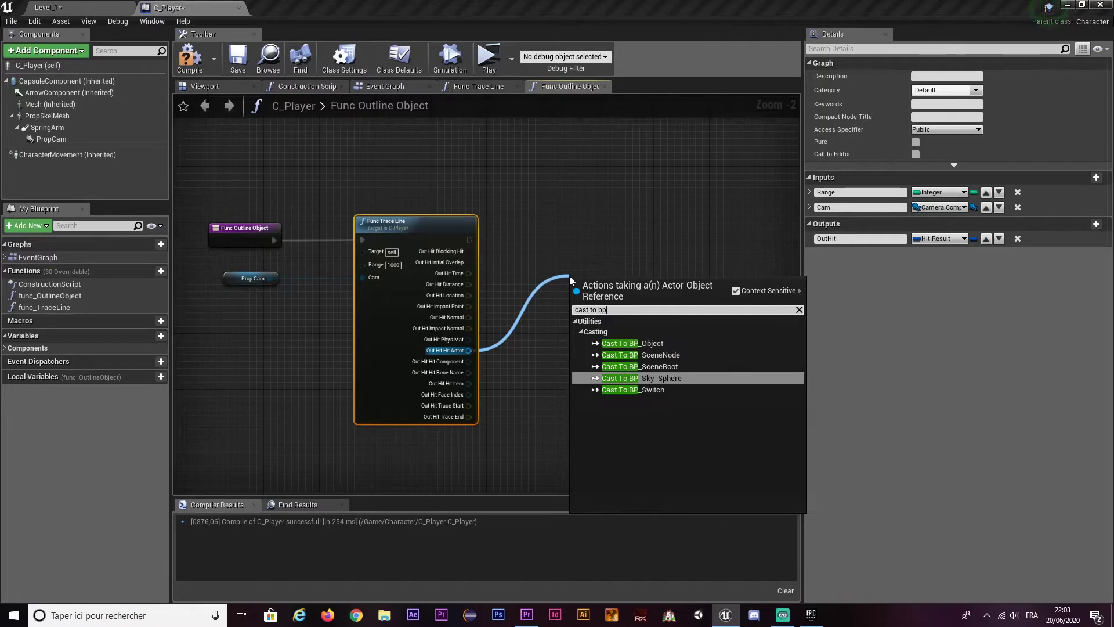
type("_o")
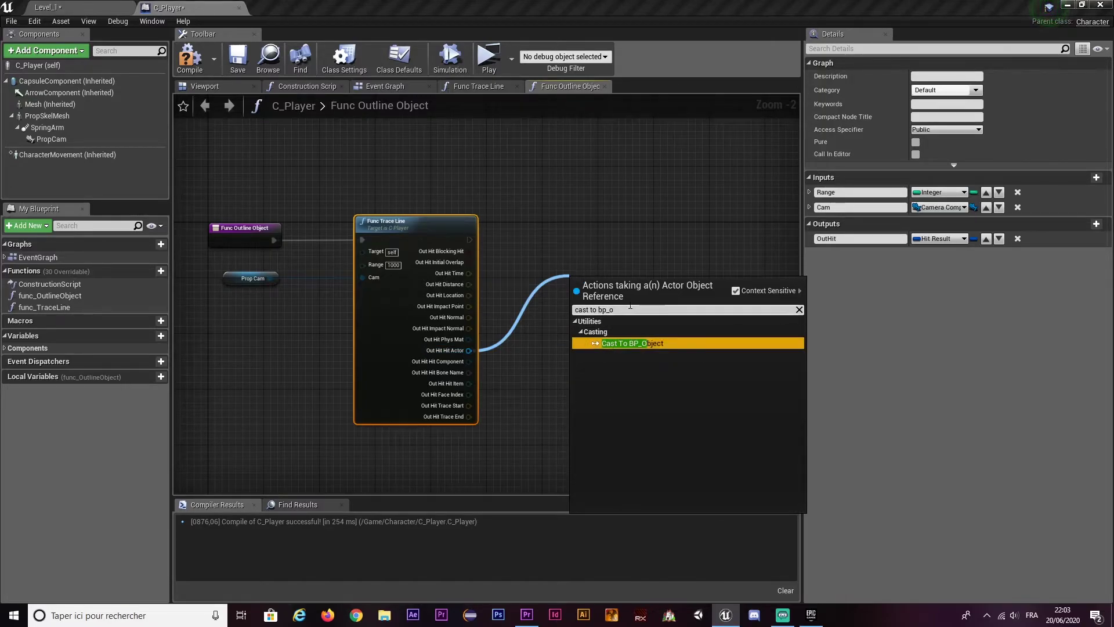
left_click(629, 343)
left_click_drag(604, 290, 575, 236)
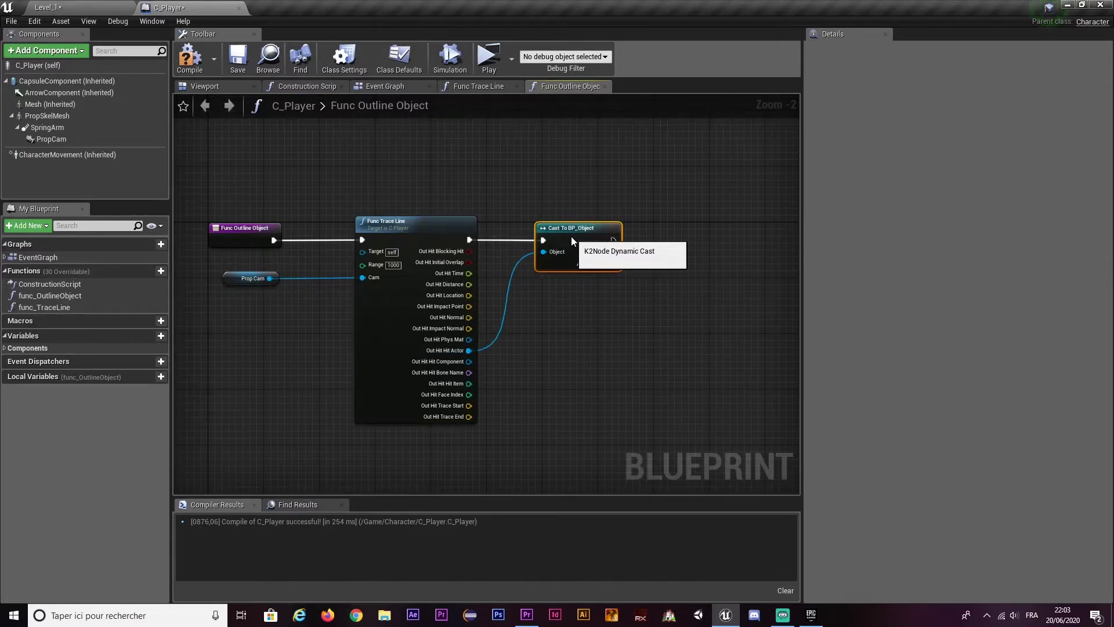
right_click_drag(590, 292, 505, 291)
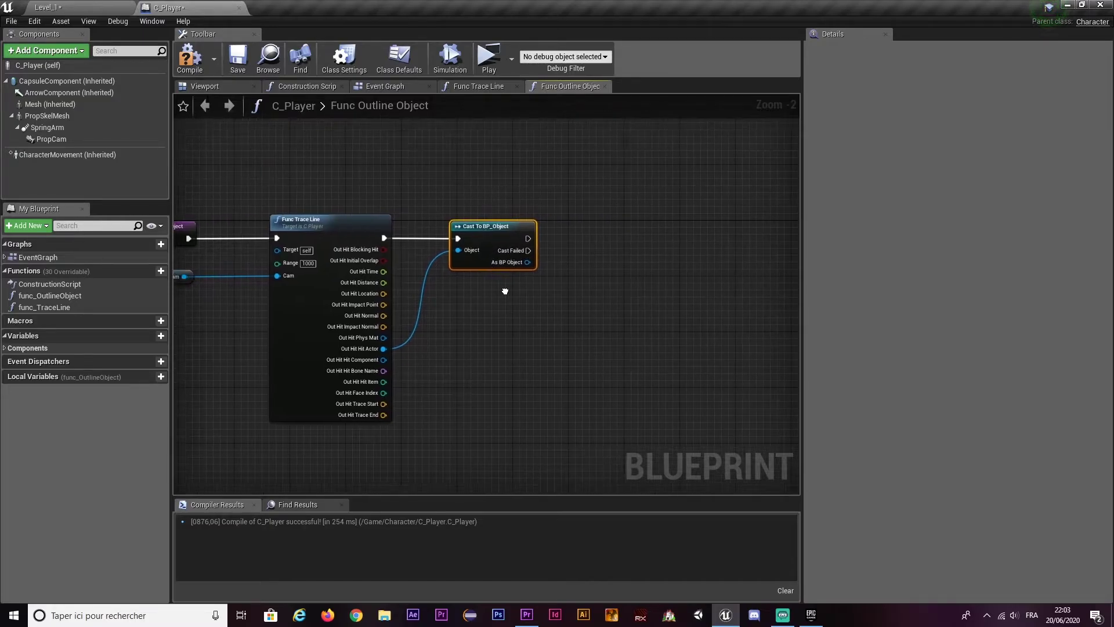
key("ctrl+a")
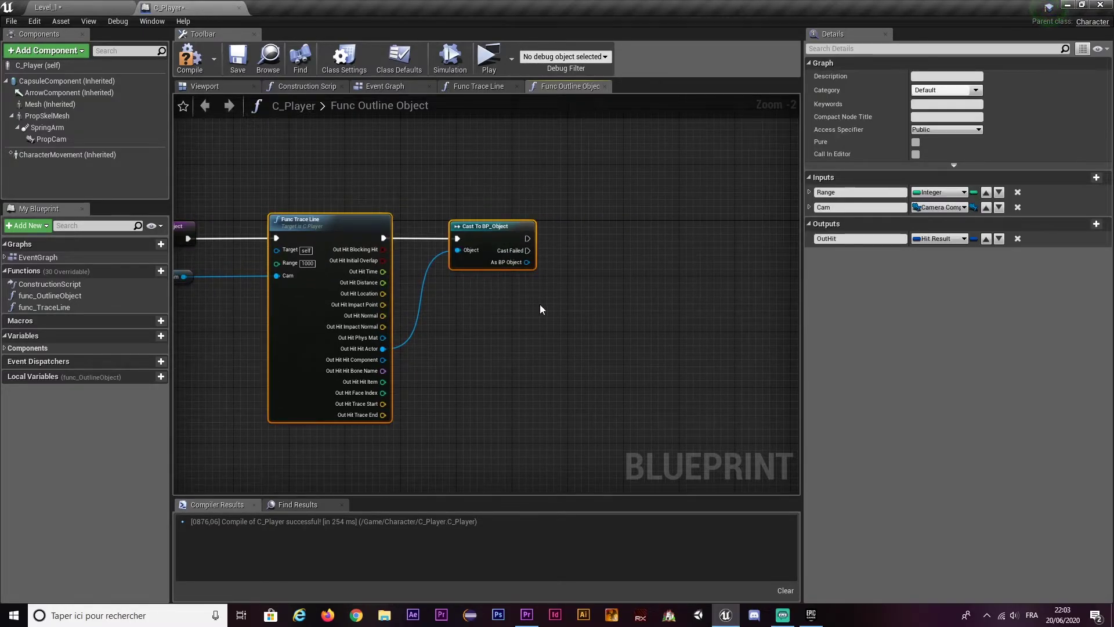
left_click(556, 284)
right_click_drag(555, 284, 495, 265)
left_click_drag(508, 272, 363, 200)
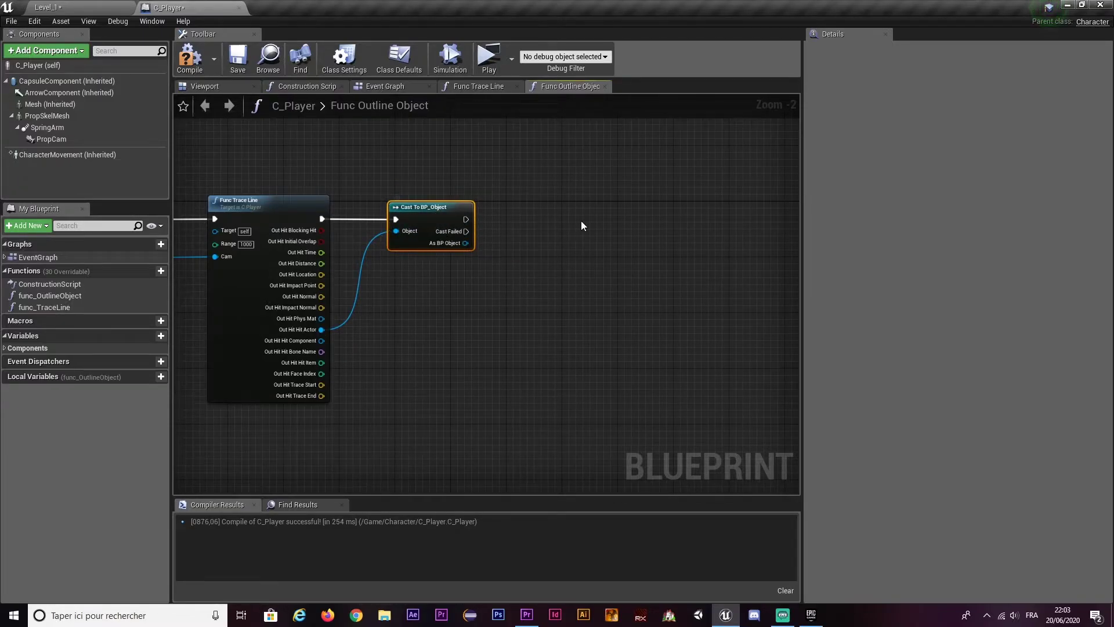
left_click_drag(465, 231, 542, 196)
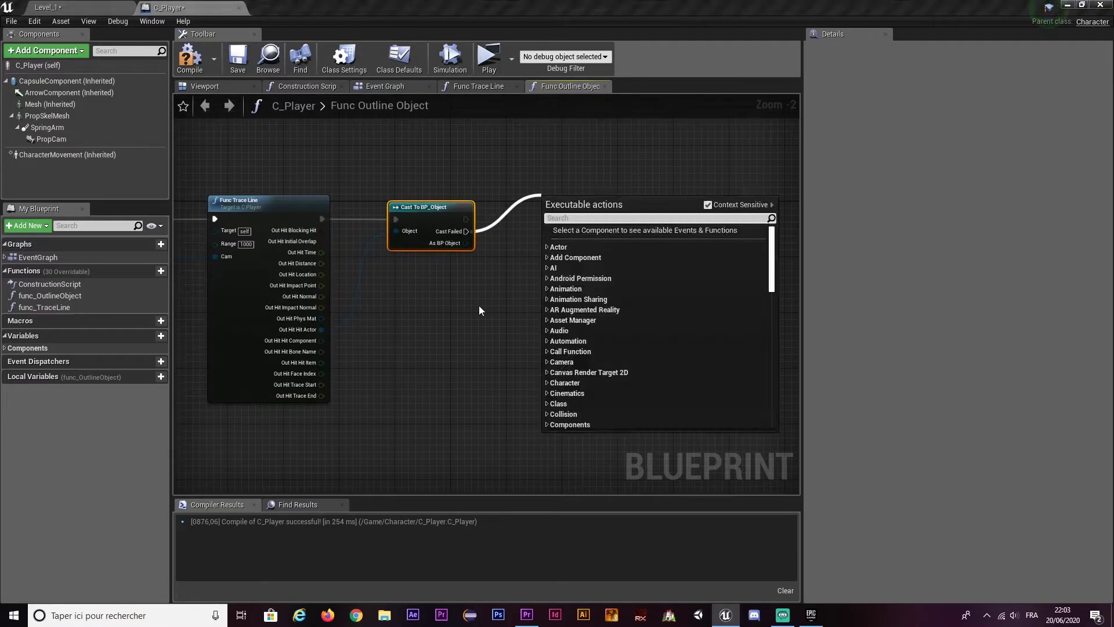
left_click(503, 211)
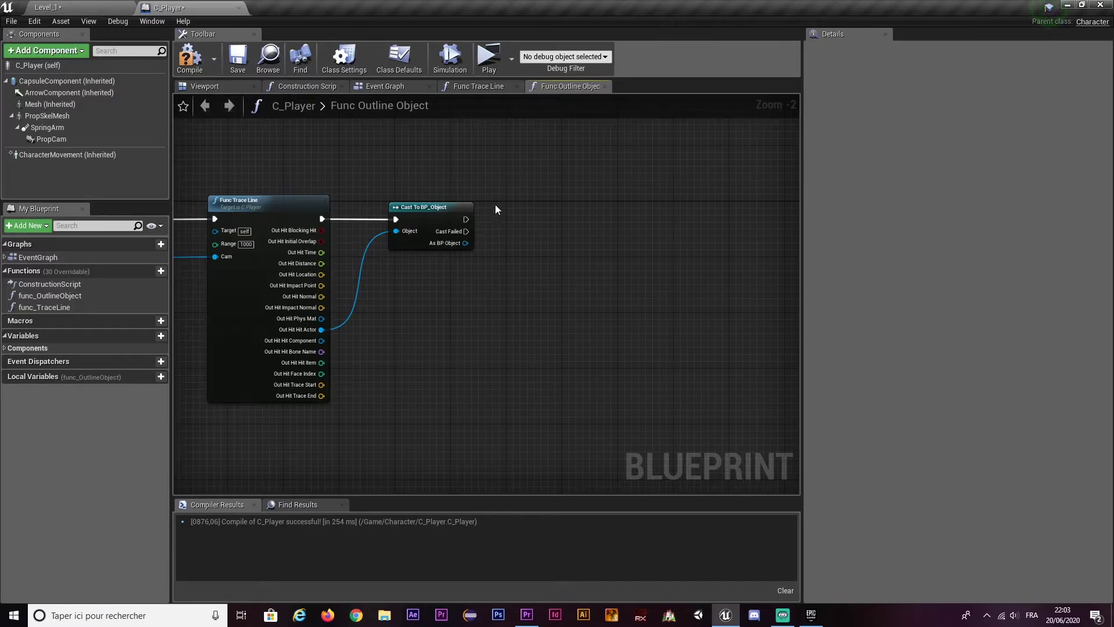
mouse_move(496, 205)
right_mouse_down()
mouse_move(509, 220)
mouse_move(479, 248)
right_mouse_up()
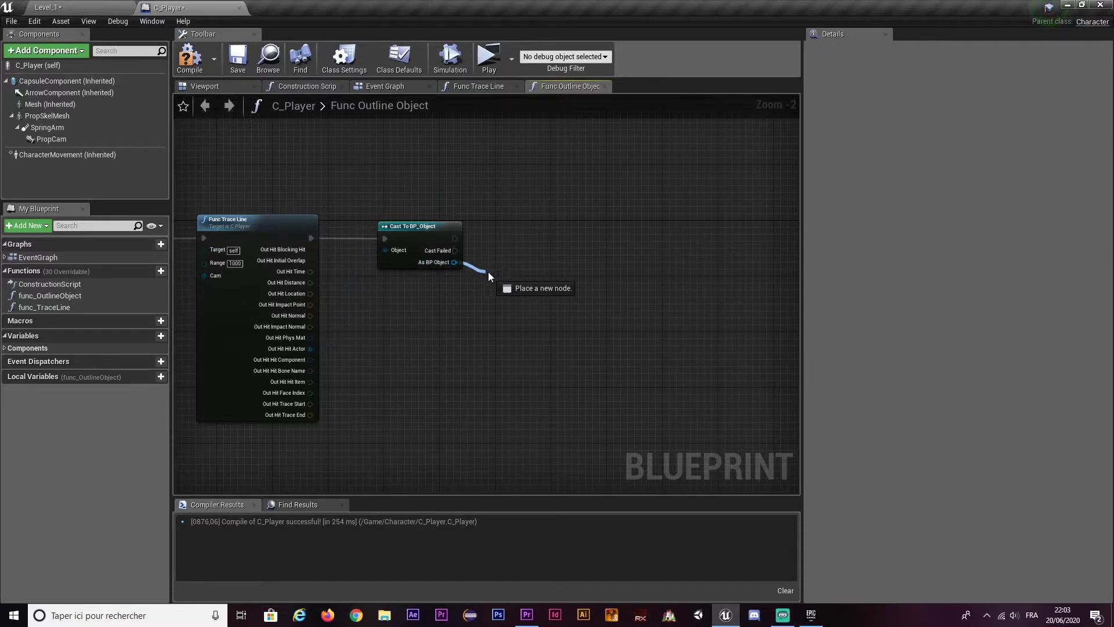
- Add a Get Prop Mesh node fed by the cast's As BP Object output
left_click_drag(436, 266, 481, 271)
type("propmesh")
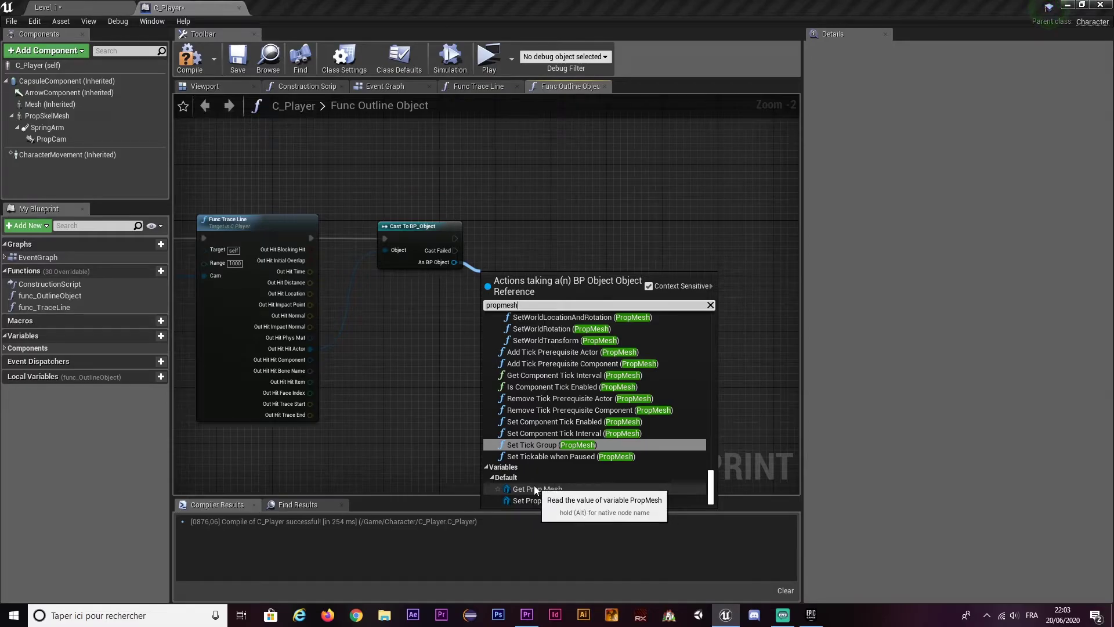
left_click(534, 486)
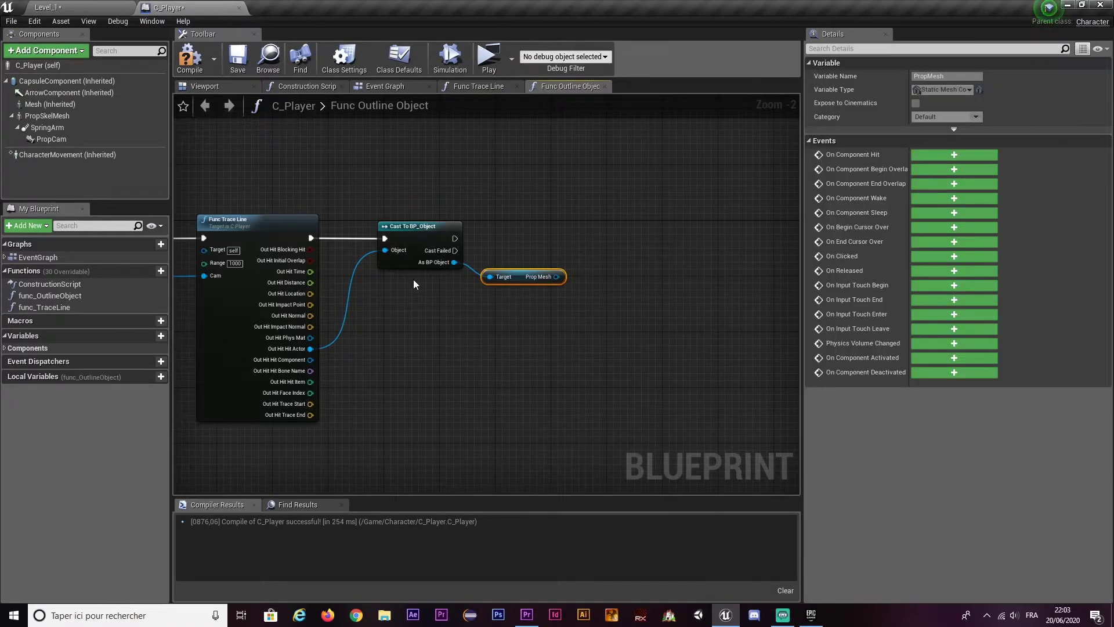
- Check the PropMesh component in the BP_Object blueprint, then go back to C_Player
left_click(74, 5)
double_click(22, 415)
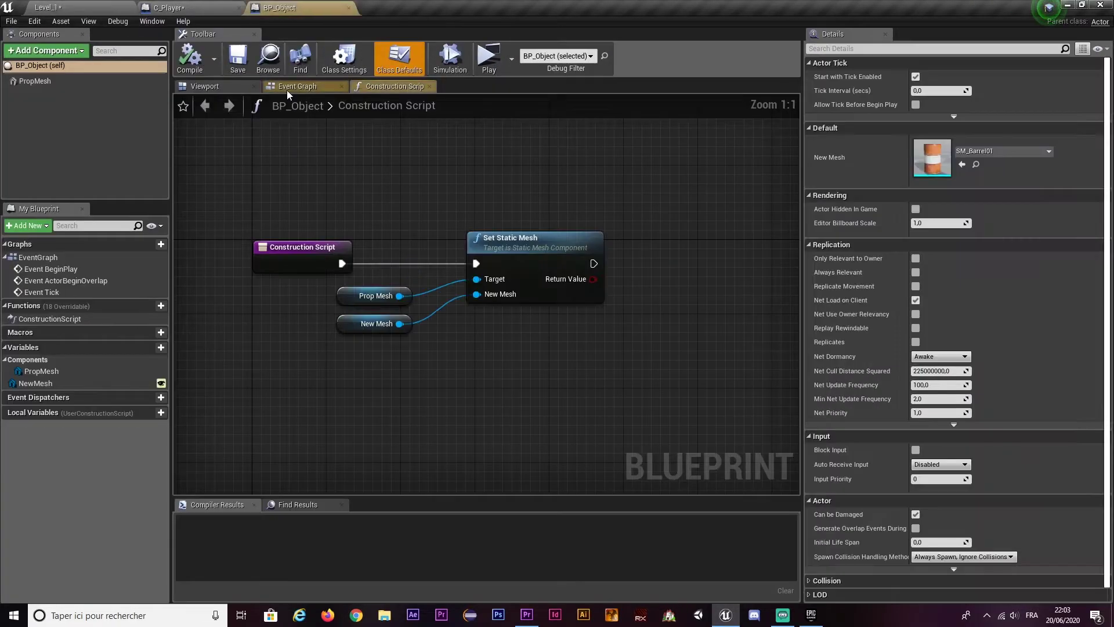
left_click(220, 87)
left_click(29, 84)
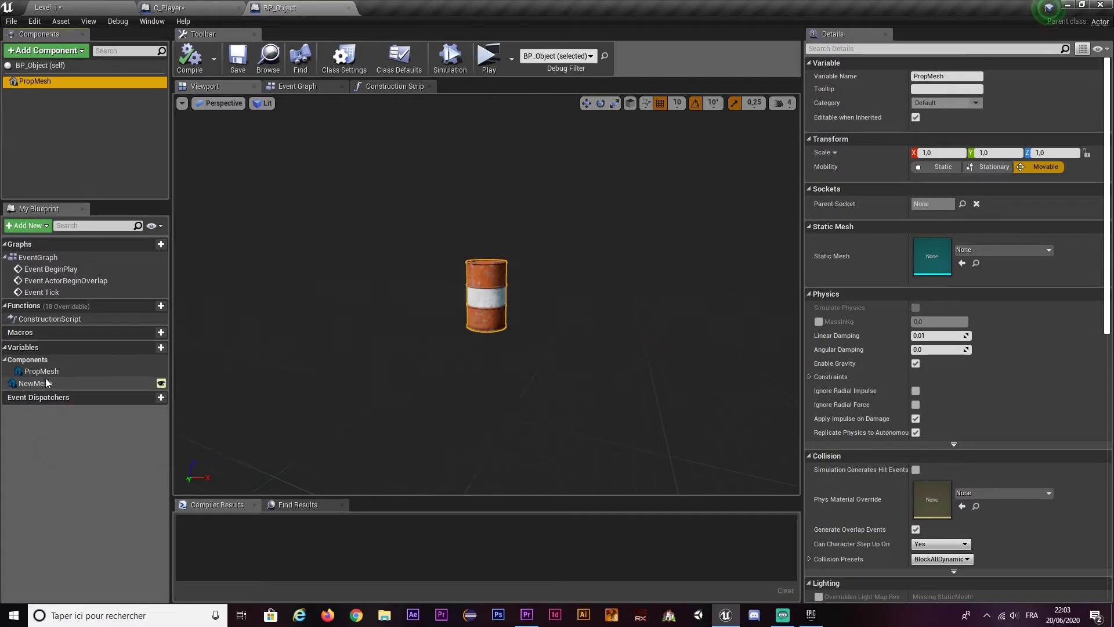
left_click(191, 8)
- Promote the Prop Mesh output to a new variable named currentTarget
right_click_drag(562, 260, 455, 350)
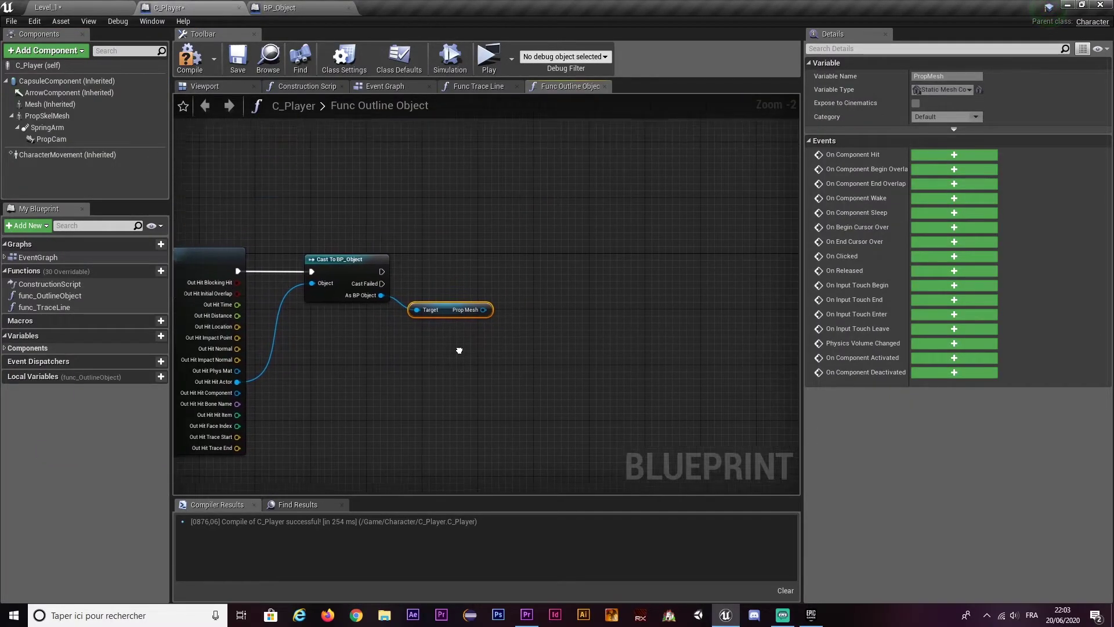
right_click(475, 310)
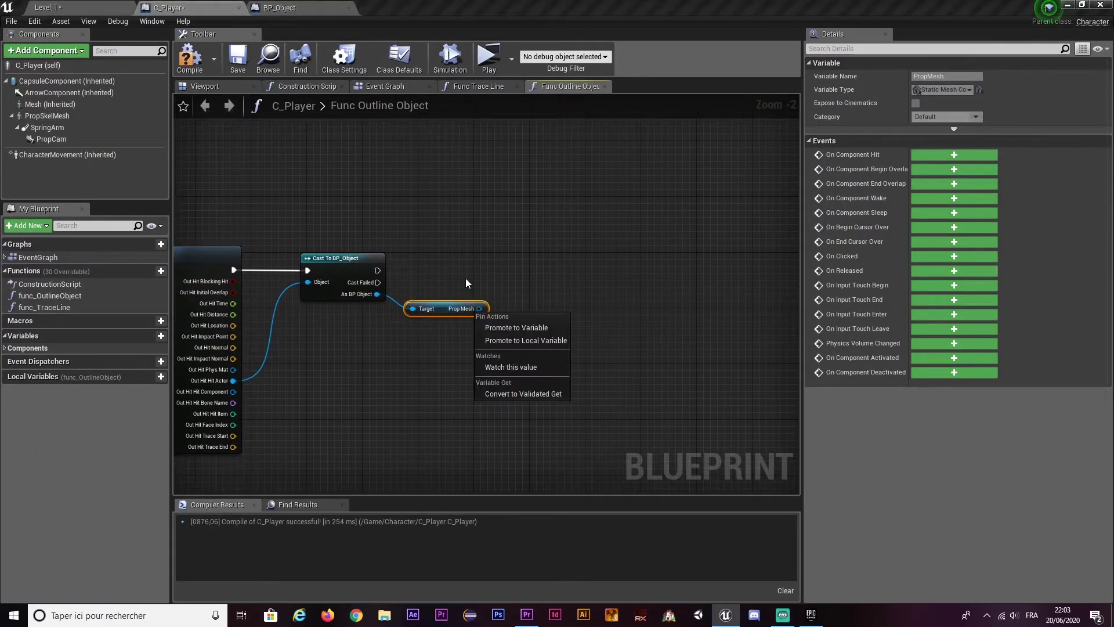
right_click(469, 307)
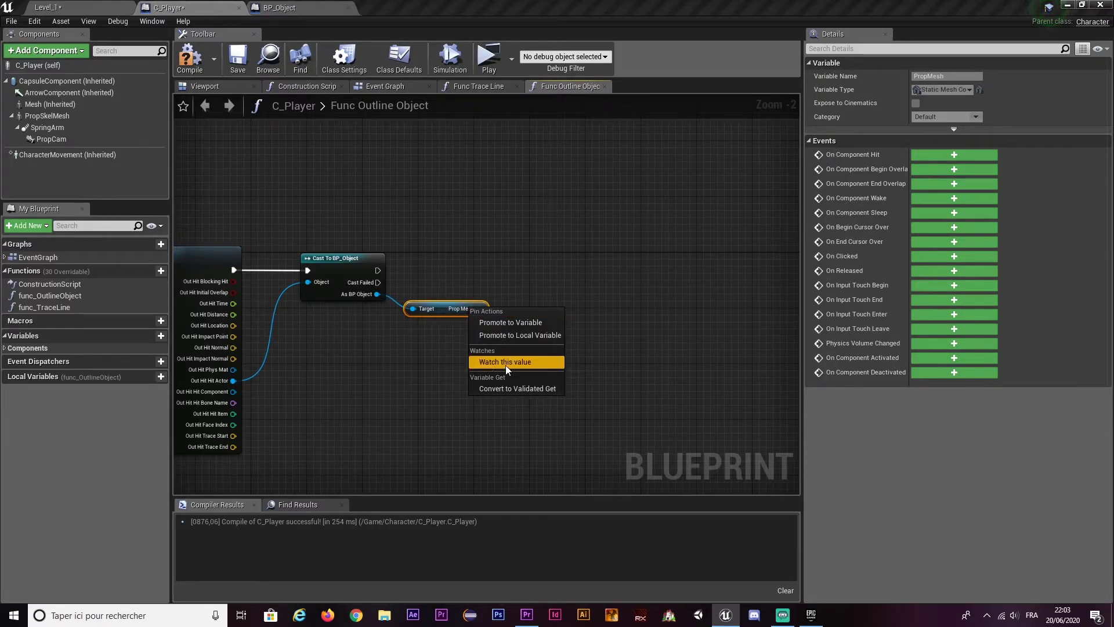
left_click(503, 323)
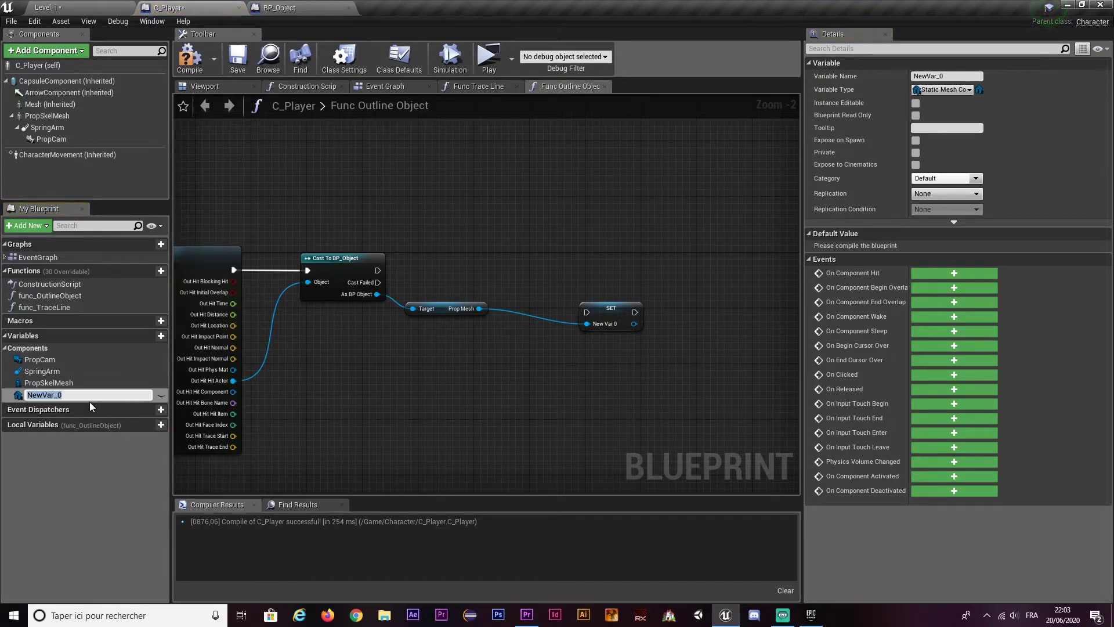
type("currentTarge")
type("t")
key("Return")
mouse_move(614, 383)
right_mouse_down()
mouse_move(556, 369)
mouse_move(597, 370)
right_mouse_up()
left_click_drag(601, 311, 531, 268)
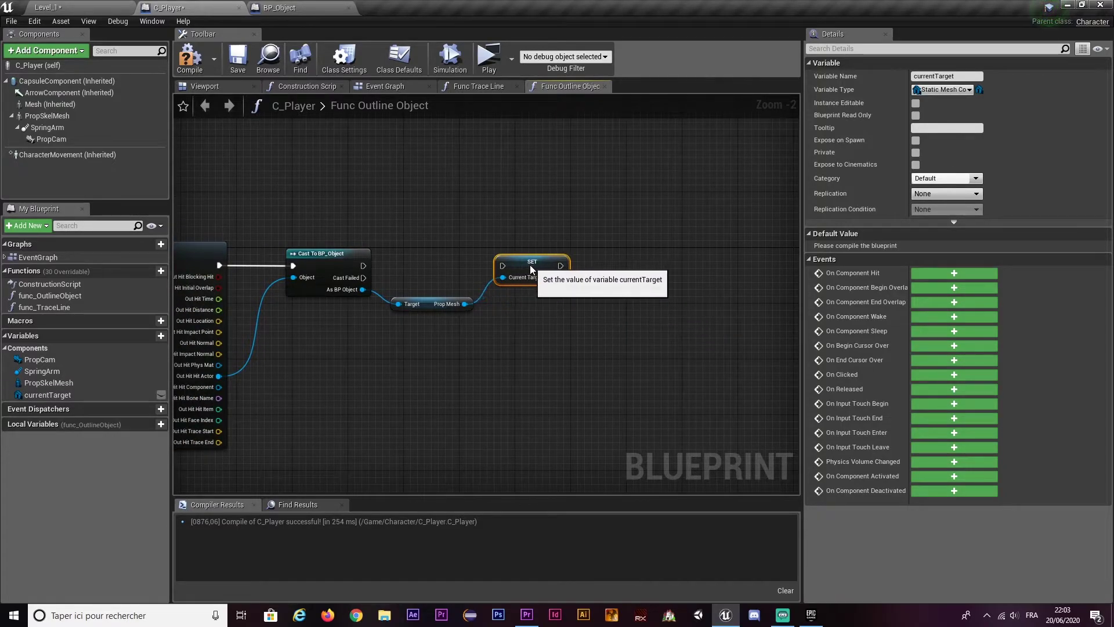
- Wire the successful cast's exec into the SET currentTarget node and tidy the nodes
left_click_drag(363, 266, 502, 266)
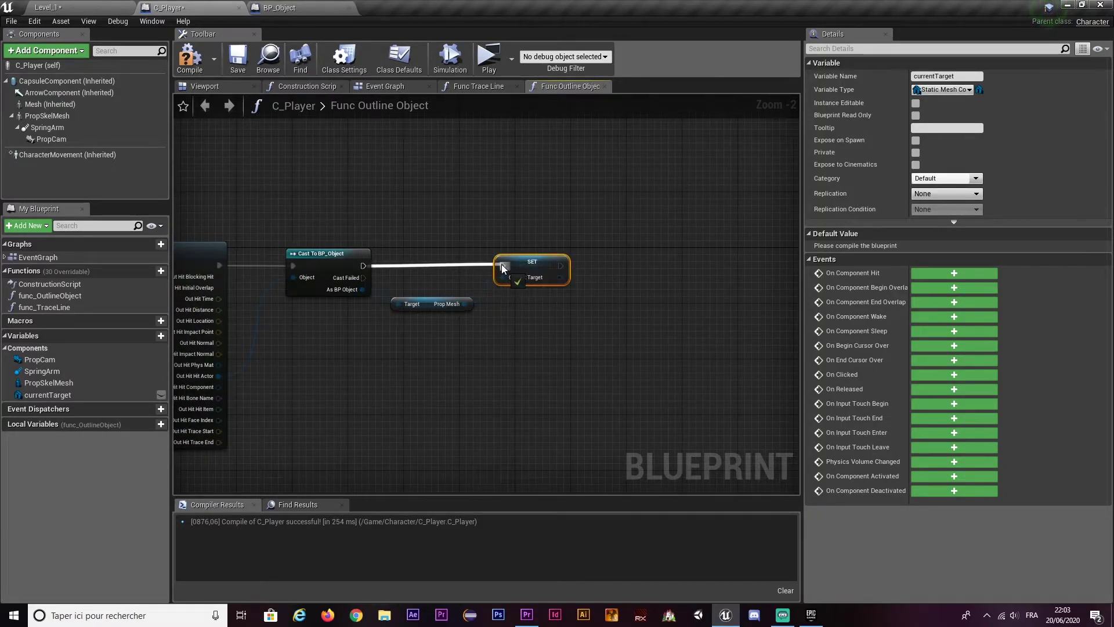
left_click_drag(369, 337, 364, 322)
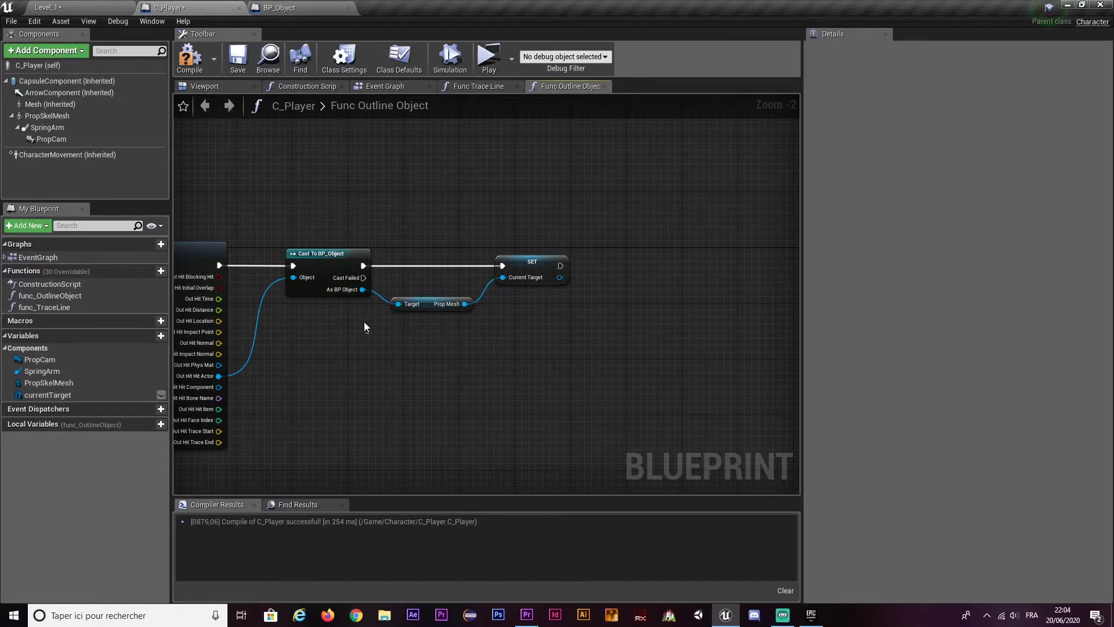
left_click(351, 290)
left_click_drag(470, 309, 471, 310)
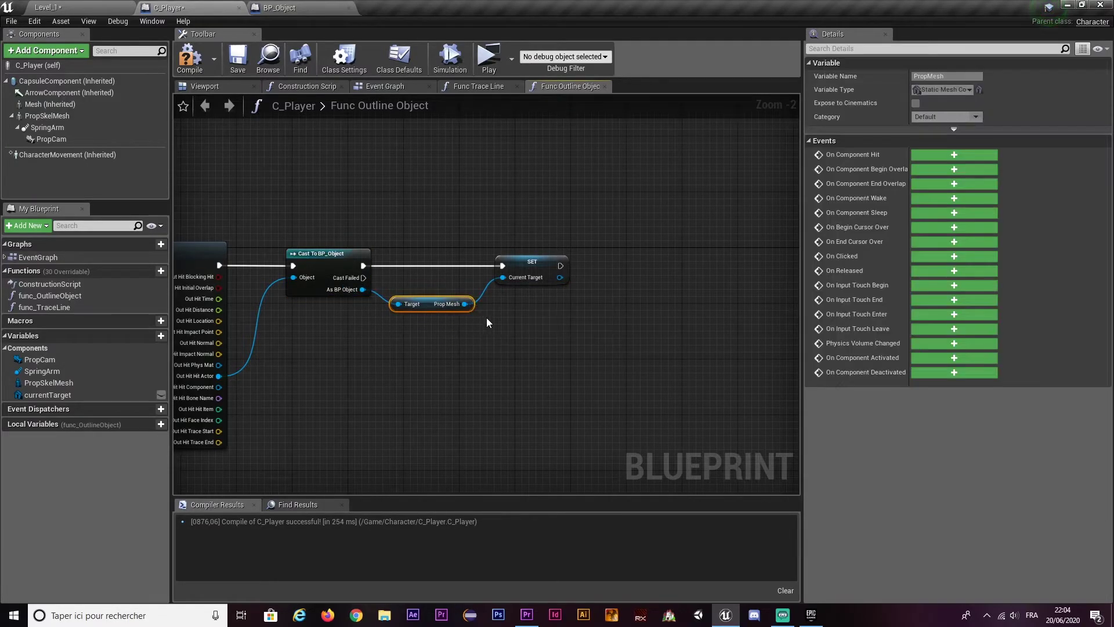
left_click_drag(529, 285, 530, 281)
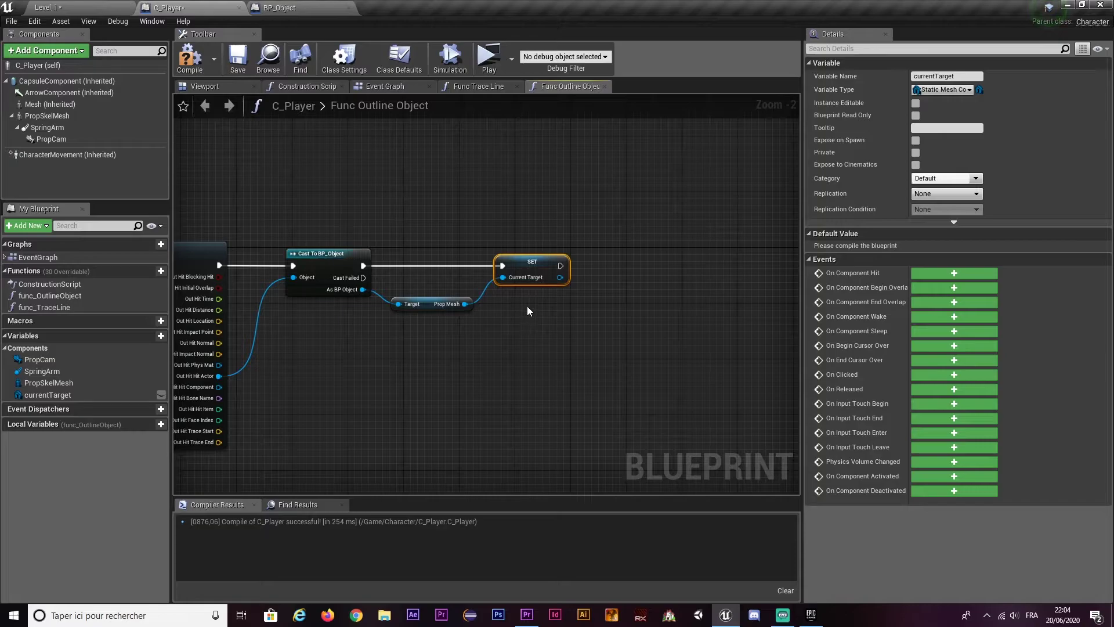
right_click_drag(550, 307, 512, 306)
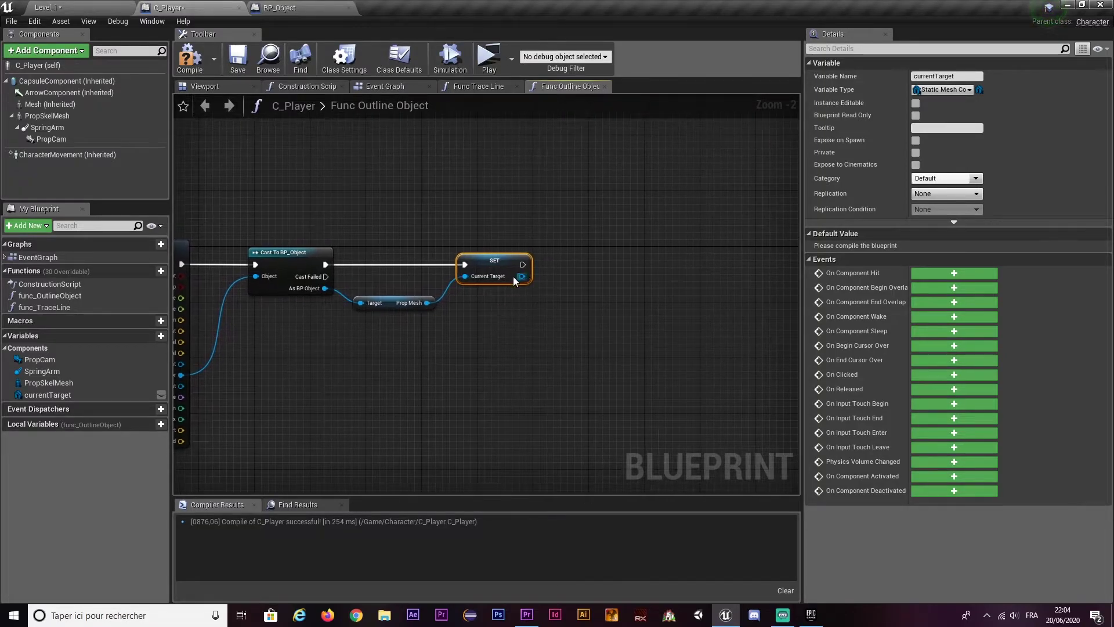
- Add Set Render Custom Depth after SET, targeting Current Target with Value ticked
left_click_drag(522, 265, 560, 269)
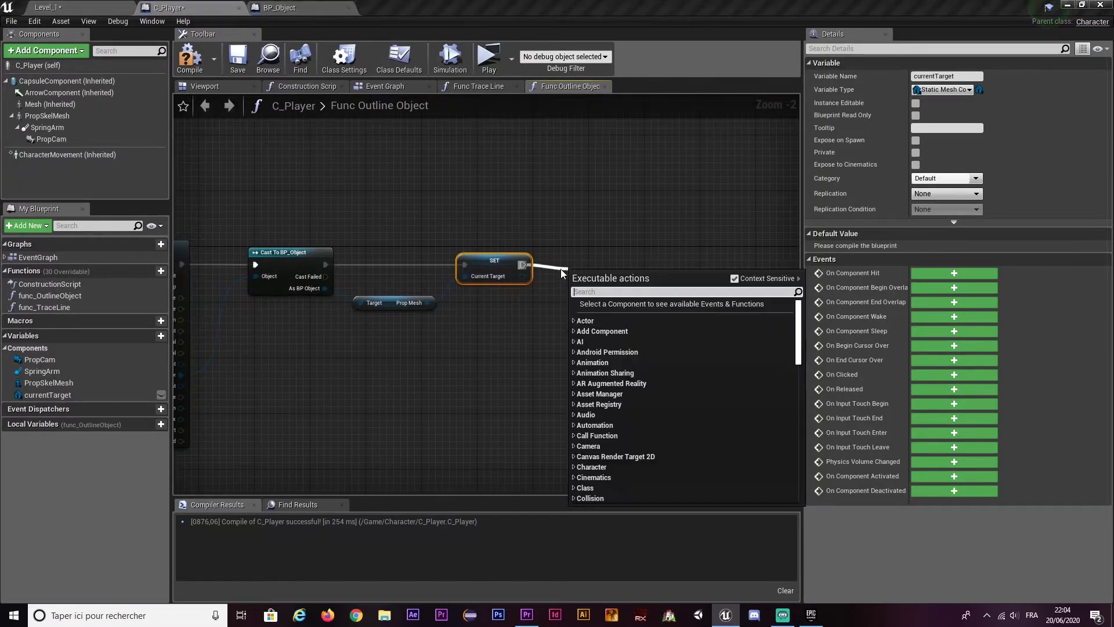
type("set render dept")
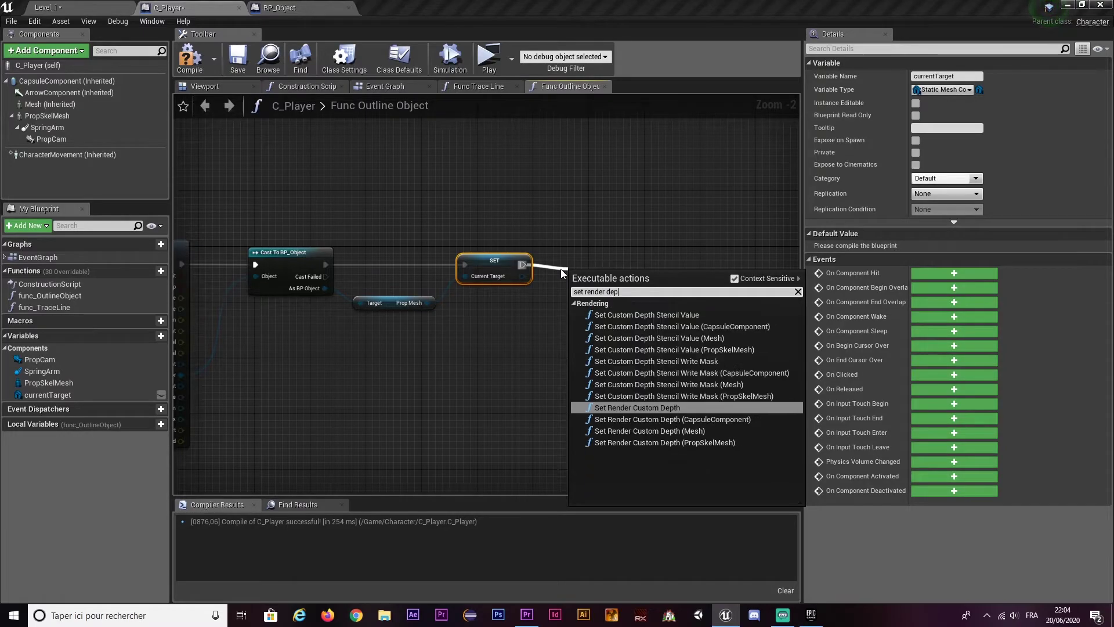
left_click(660, 409)
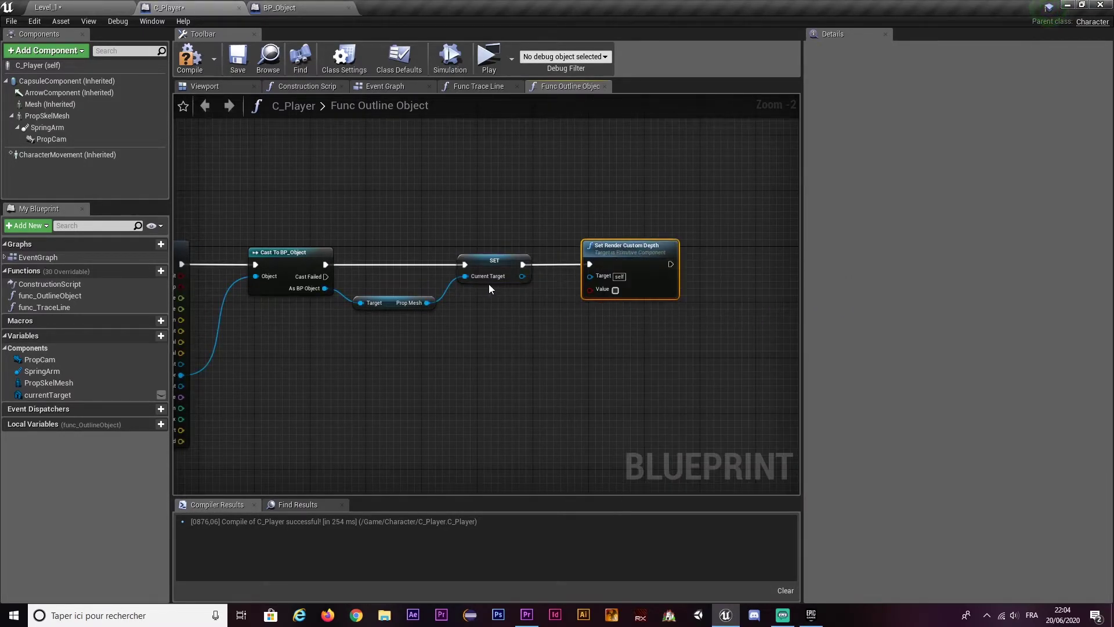
left_click_drag(521, 276, 595, 277)
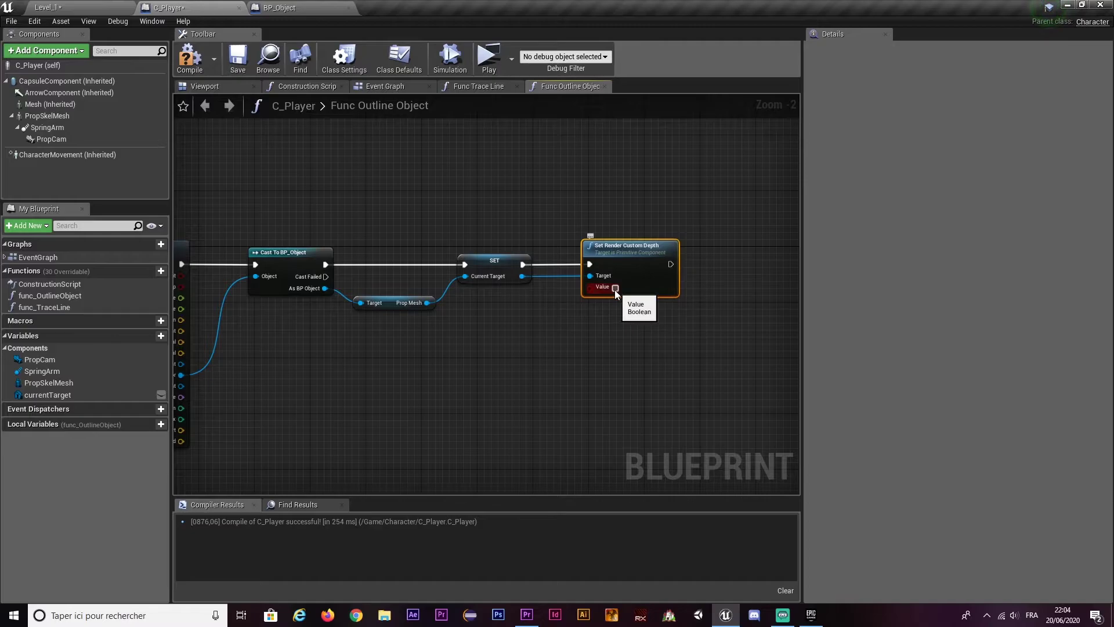
left_click_drag(565, 333, 552, 347)
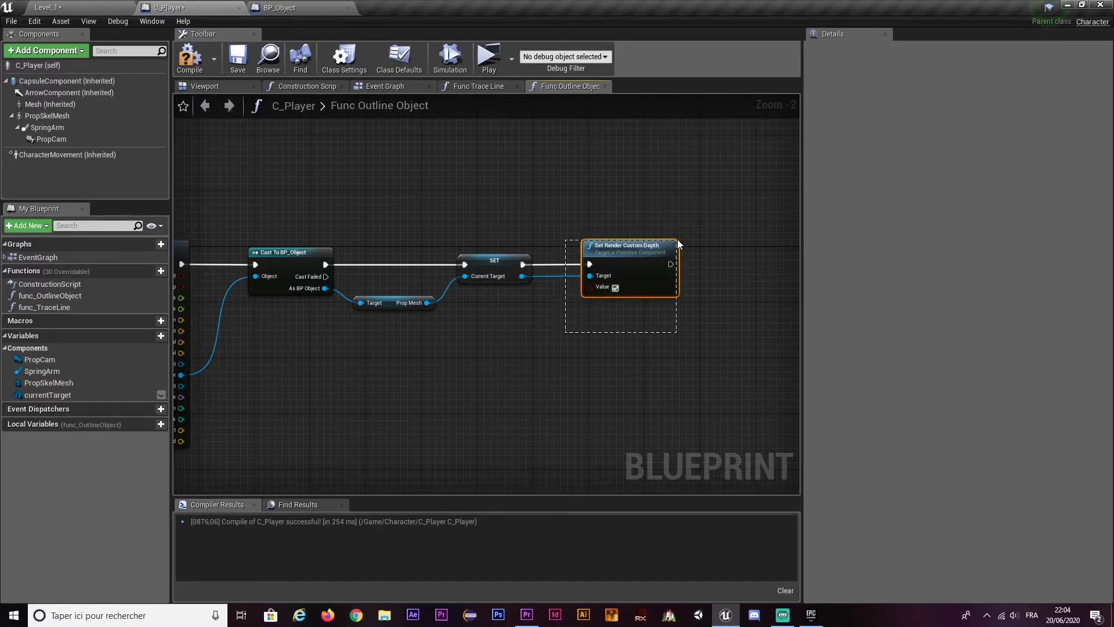
left_click(106, 10)
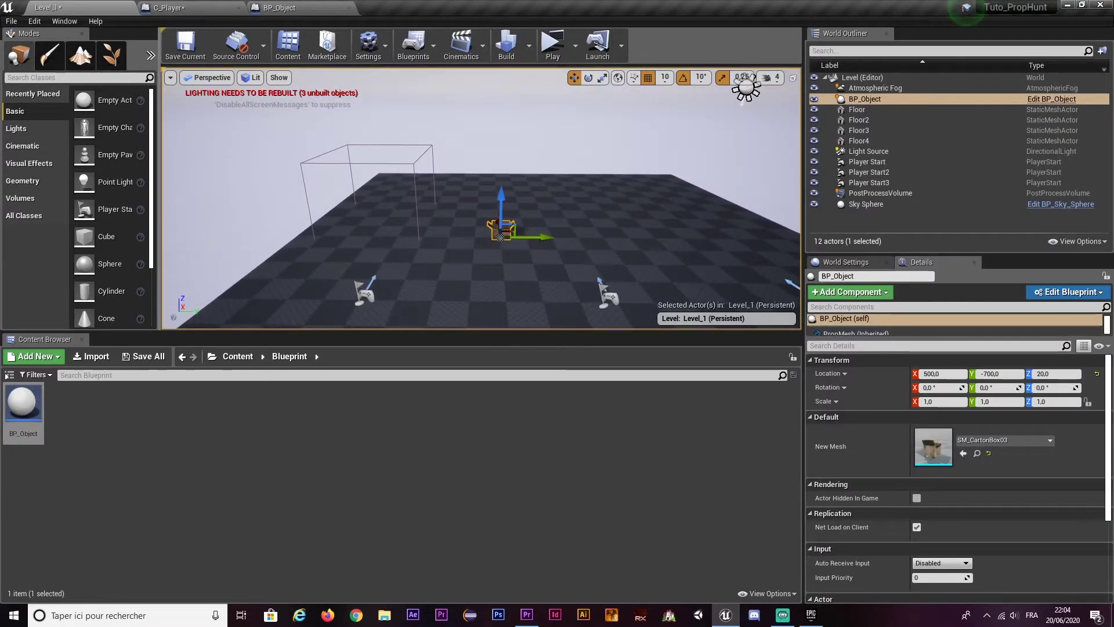
left_click(880, 193)
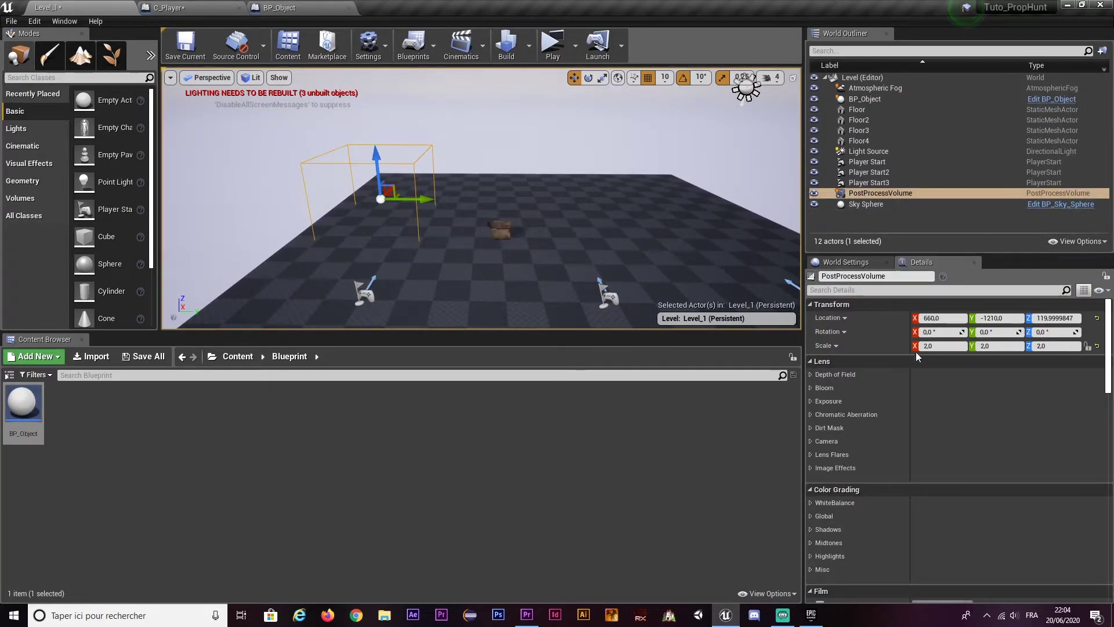
left_click(818, 290)
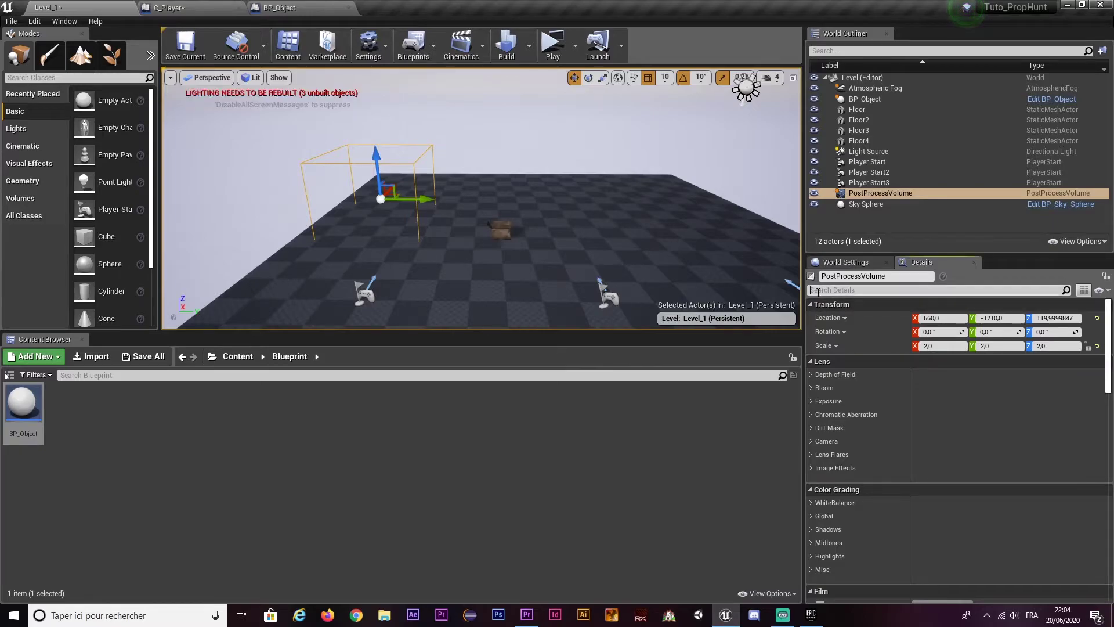
type("blend")
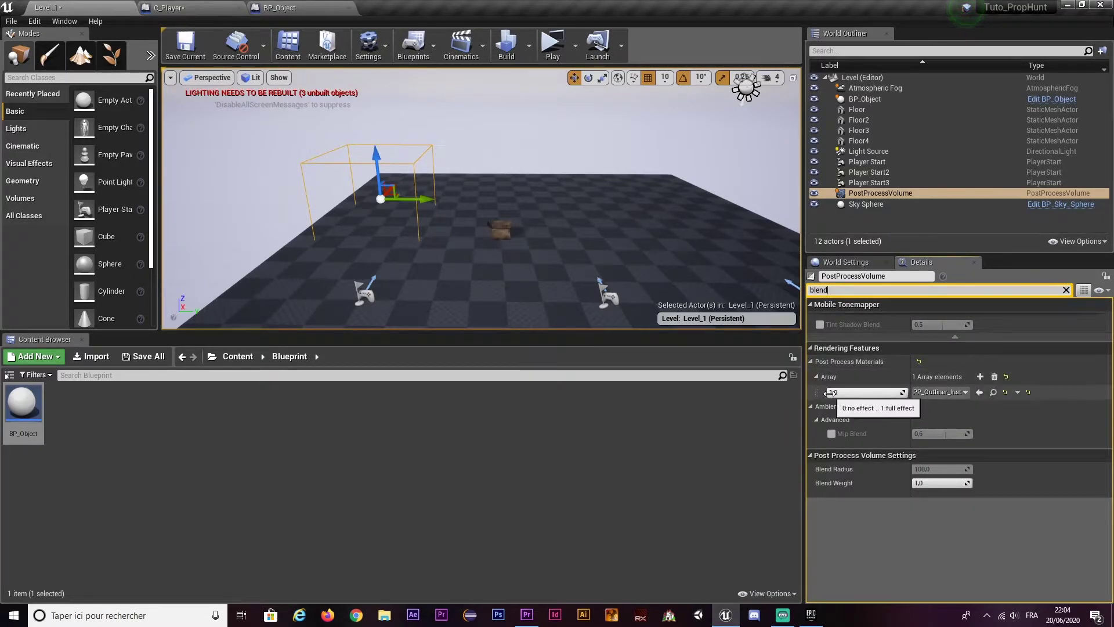
left_click(935, 394)
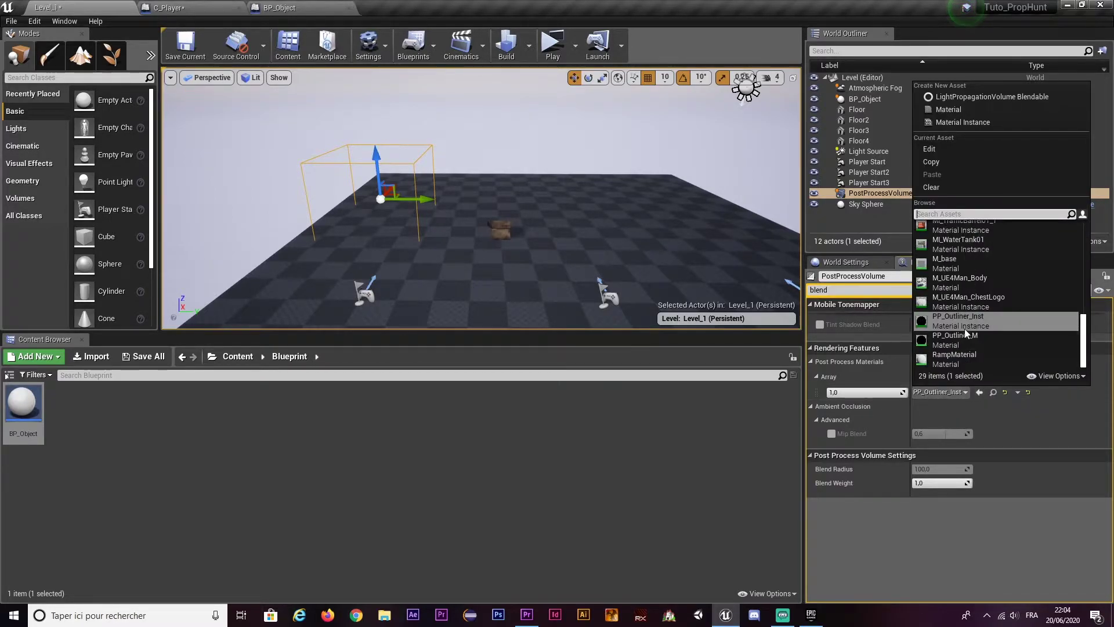
left_click(542, 272)
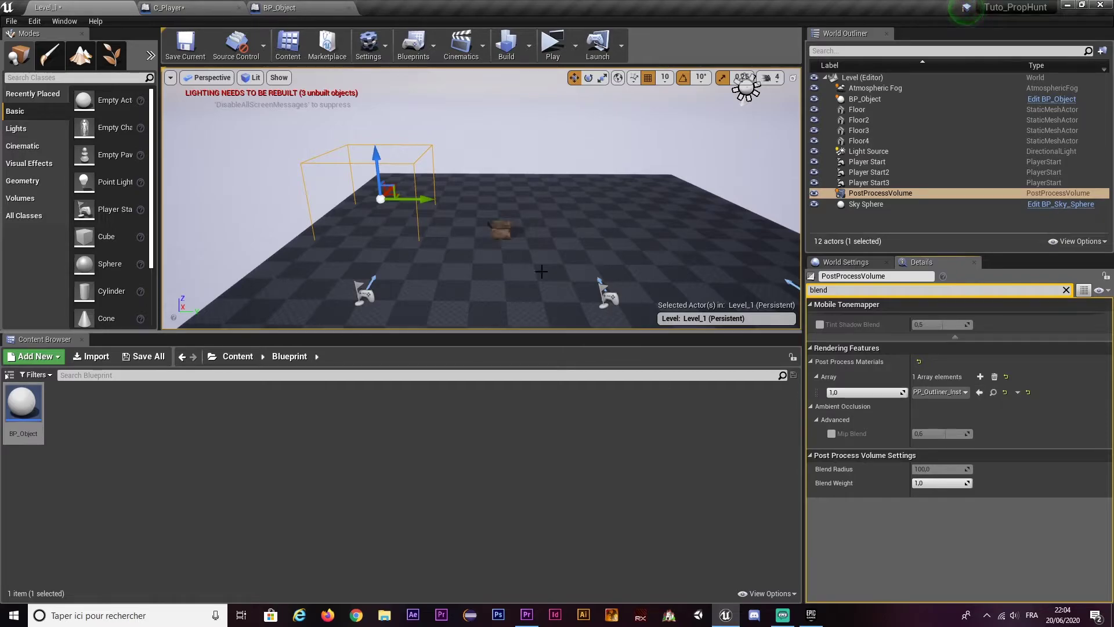
- Return to C_Player and compile the blueprint
left_click(214, 8)
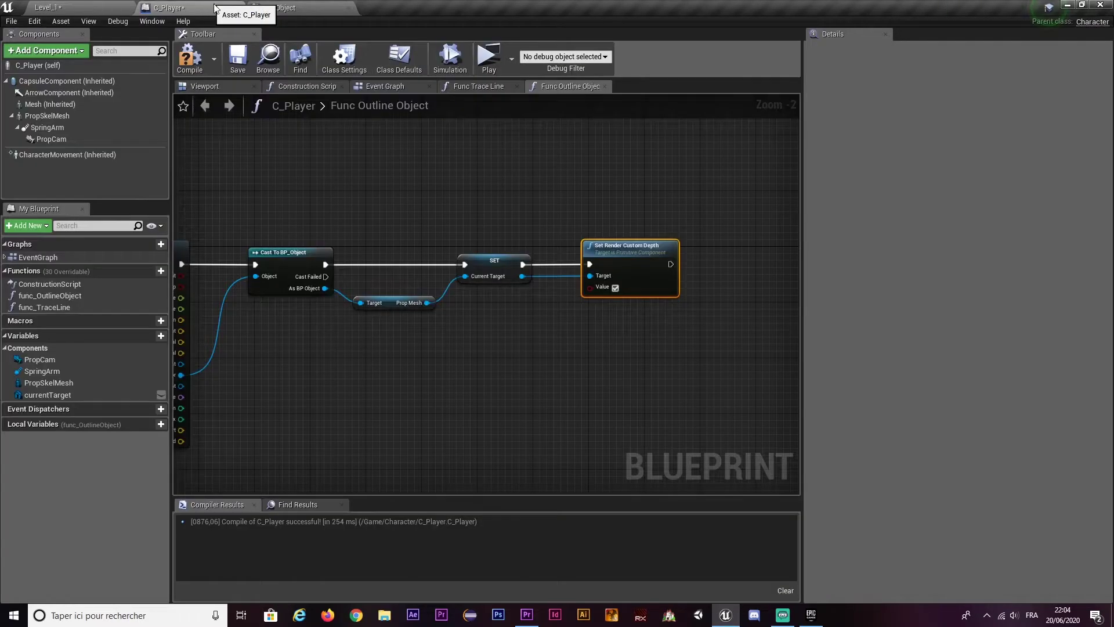
left_click_drag(650, 282, 688, 318)
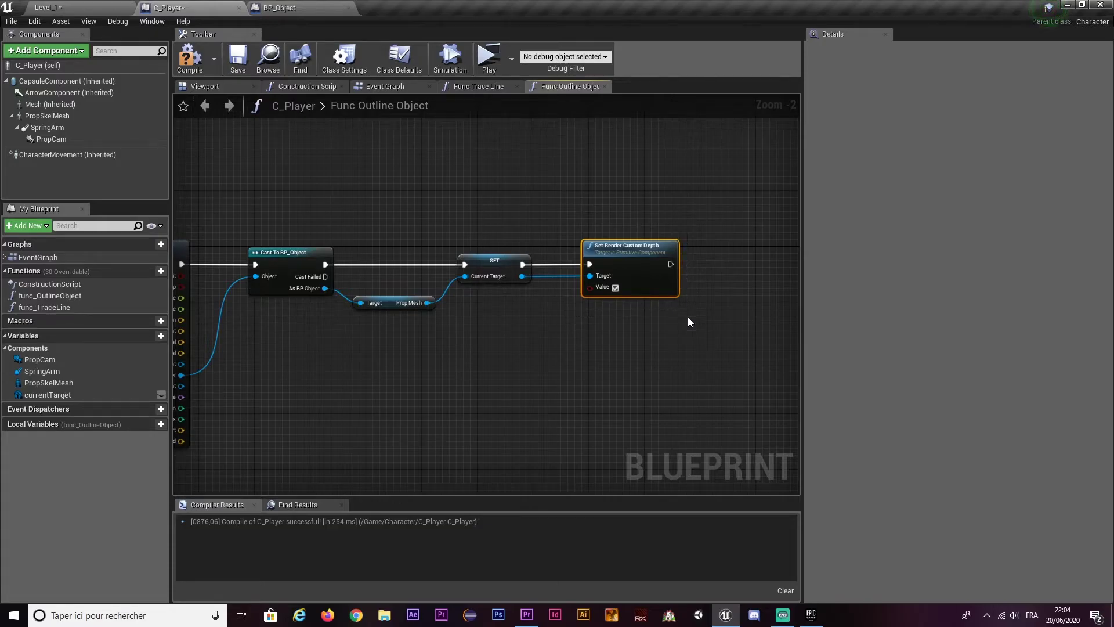
right_click_drag(688, 317, 630, 279)
left_click(196, 60)
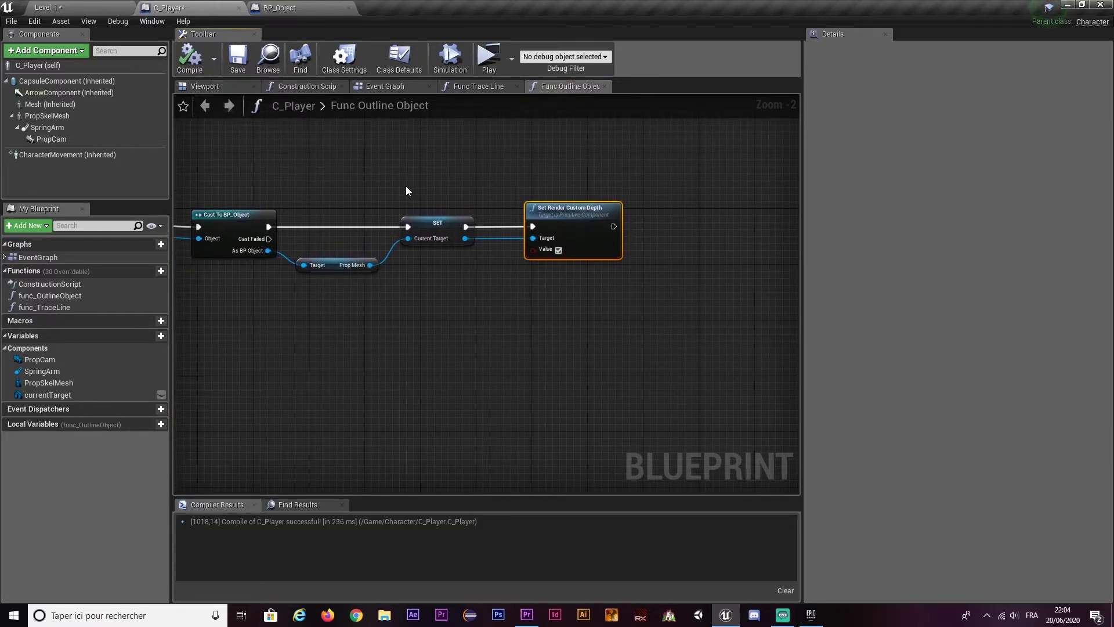
- Run a brief multiplayer play-in-editor test, stop it, and reframe the Func Outline Object graph
left_click(482, 71)
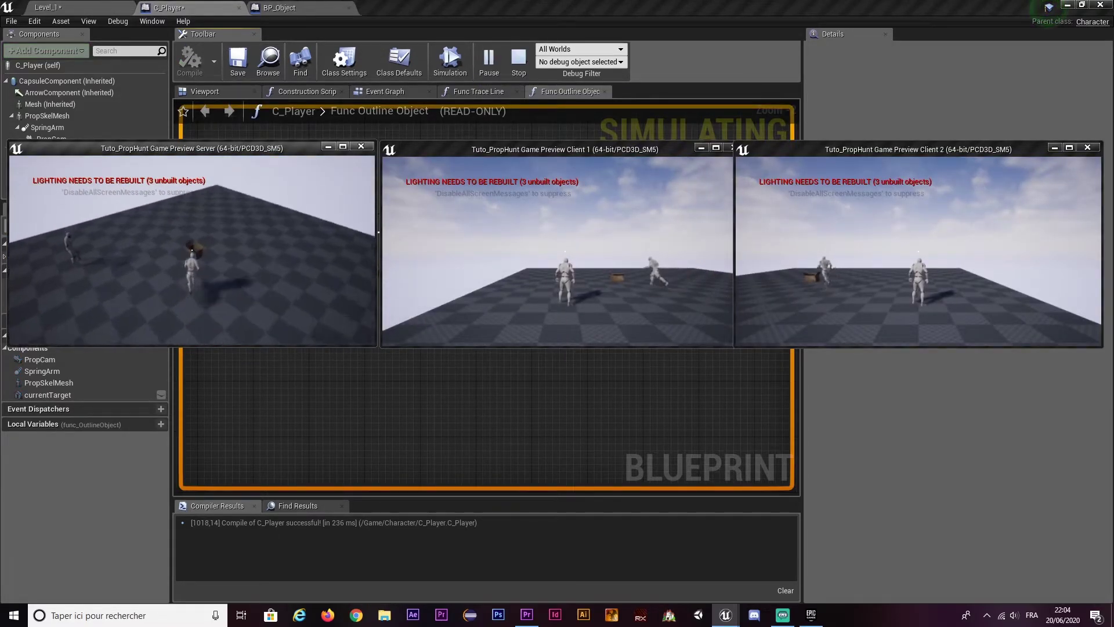
key("Escape")
mouse_move(499, 136)
right_mouse_down()
mouse_move(396, 235)
mouse_move(483, 223)
right_mouse_up()
scroll(373, 208, "down", 1)
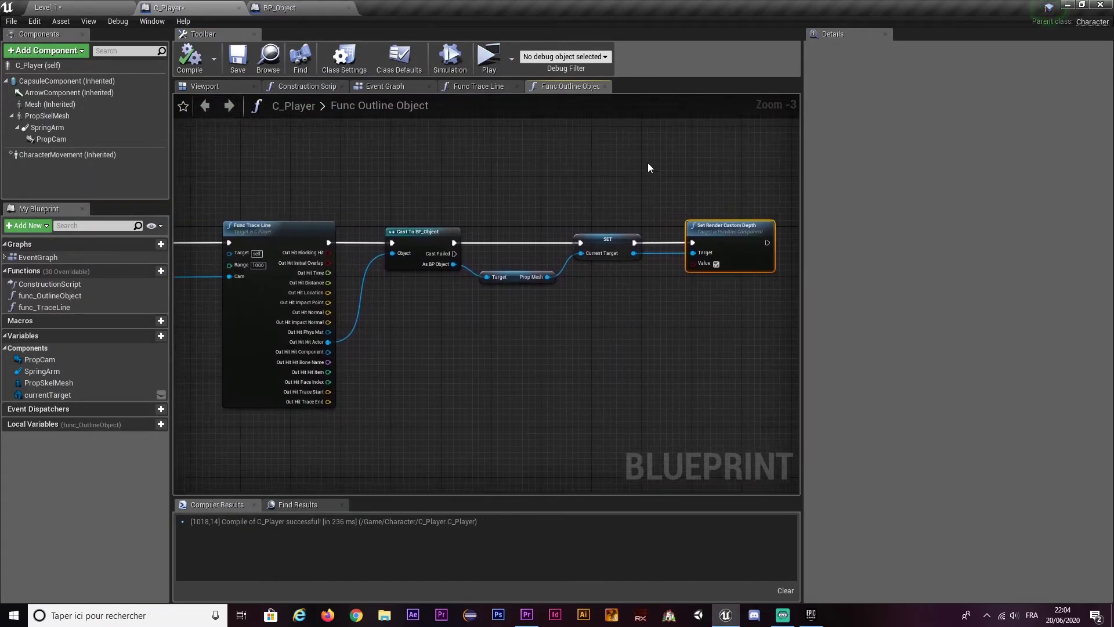
mouse_move(312, 154)
right_mouse_down()
mouse_move(408, 149)
mouse_move(413, 123)
right_mouse_up()
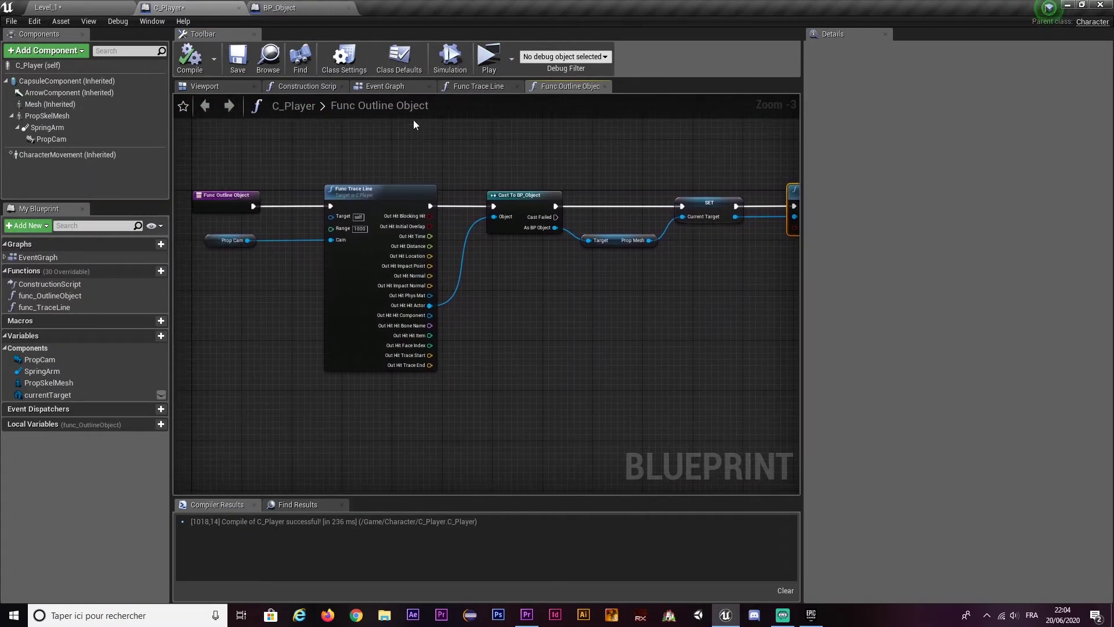
- Place a func_OutlineObject call near Event Tick in the Event Graph
left_click(385, 86)
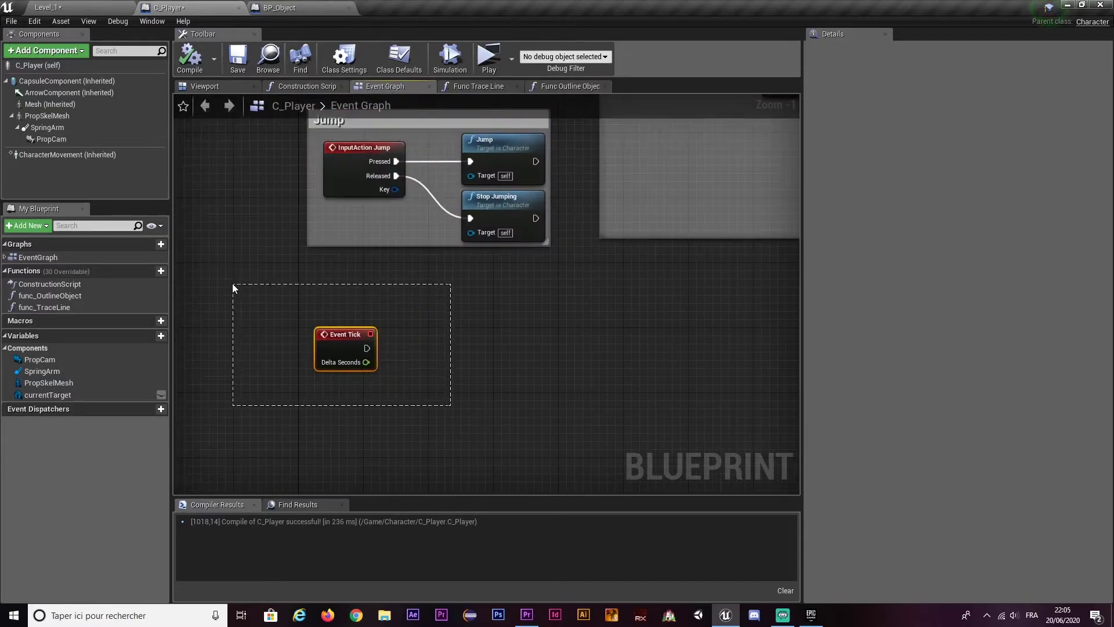
left_click_drag(232, 283, 232, 283)
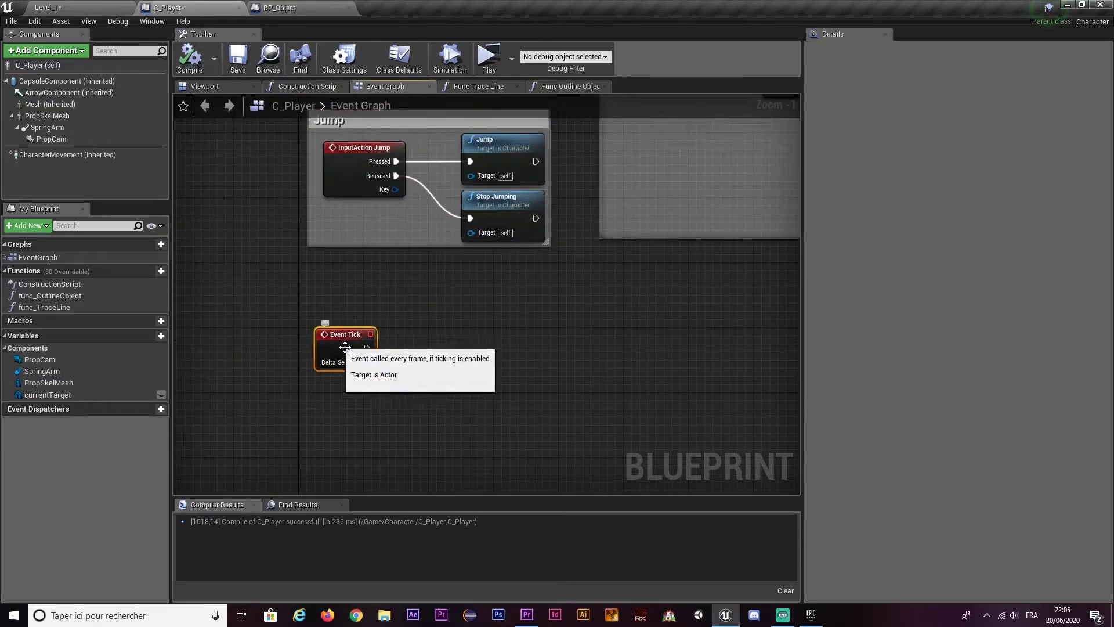
mouse_move(453, 343)
right_mouse_down()
mouse_move(486, 337)
mouse_move(521, 289)
right_mouse_up()
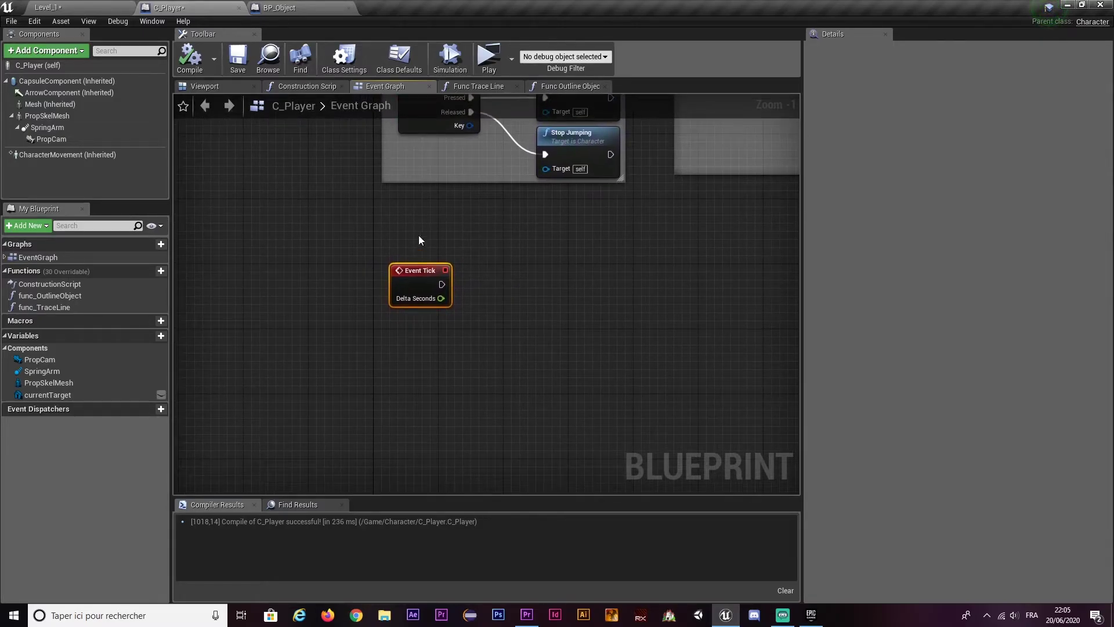
left_click_drag(36, 295, 513, 280)
left_click(565, 85)
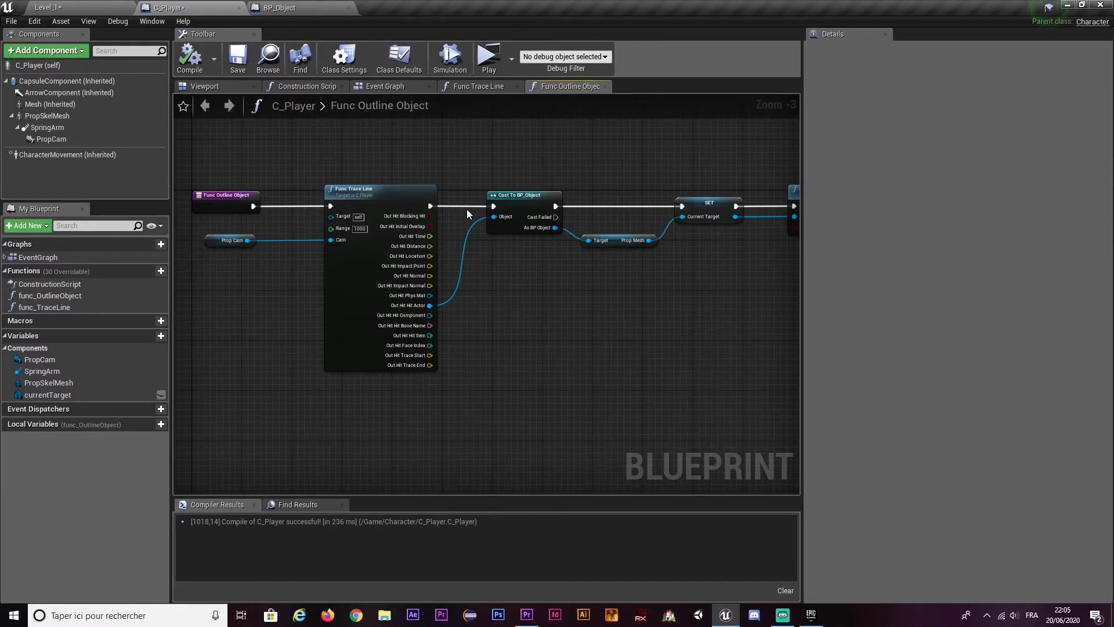
- Review the trace-cast-SET-custom-depth chain, then play with a server and two clients
left_click(360, 191)
left_click(534, 224)
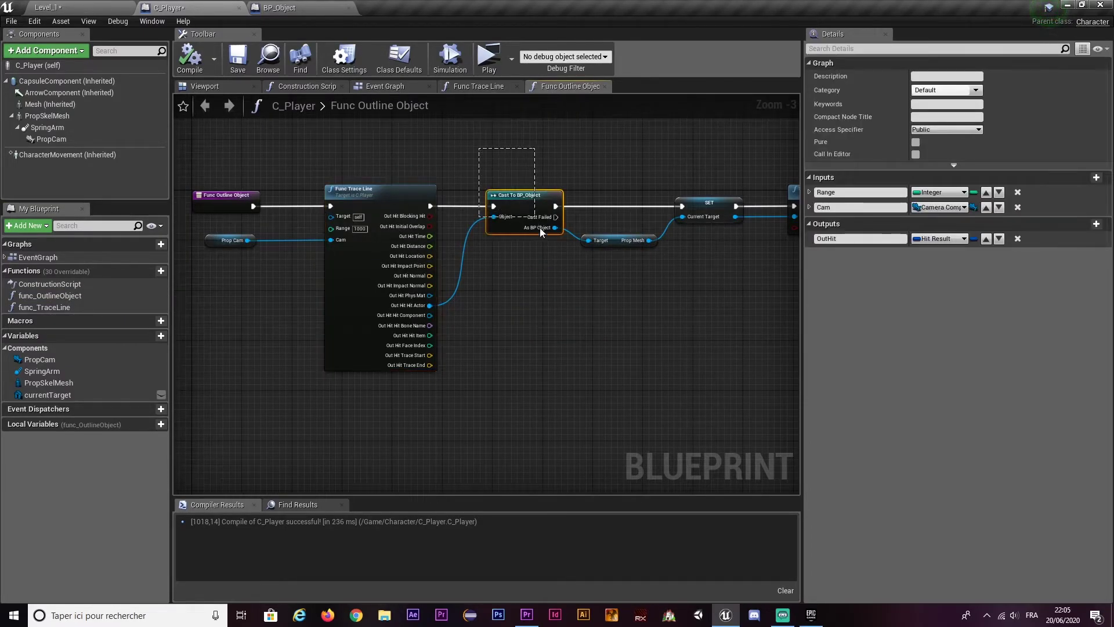
right_click_drag(555, 281, 369, 288)
left_click_drag(696, 180, 515, 266)
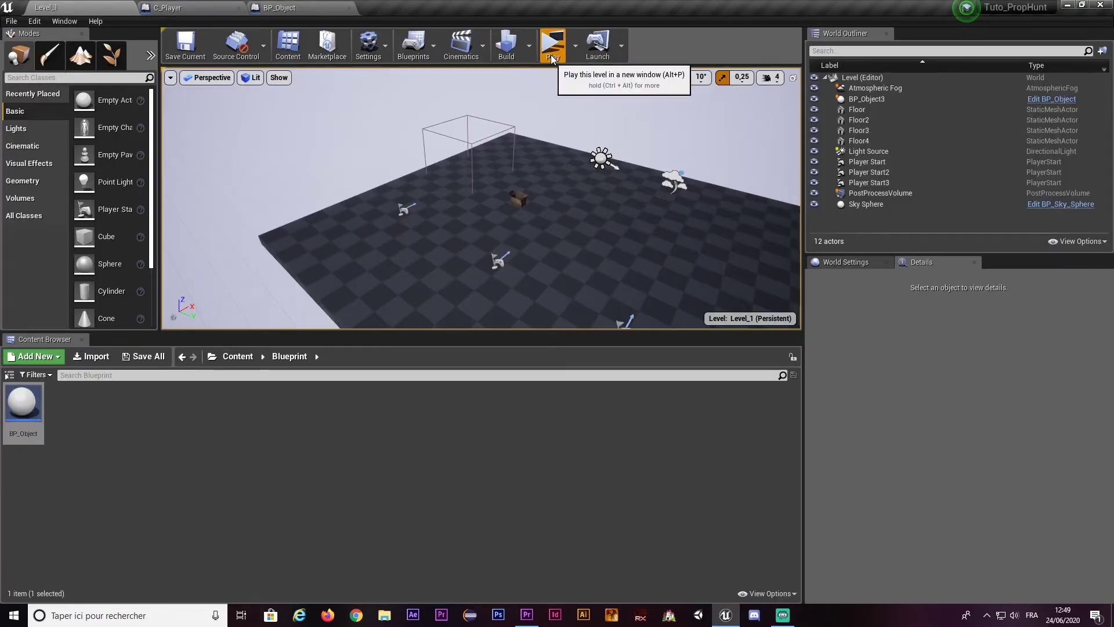
left_click(561, 51)
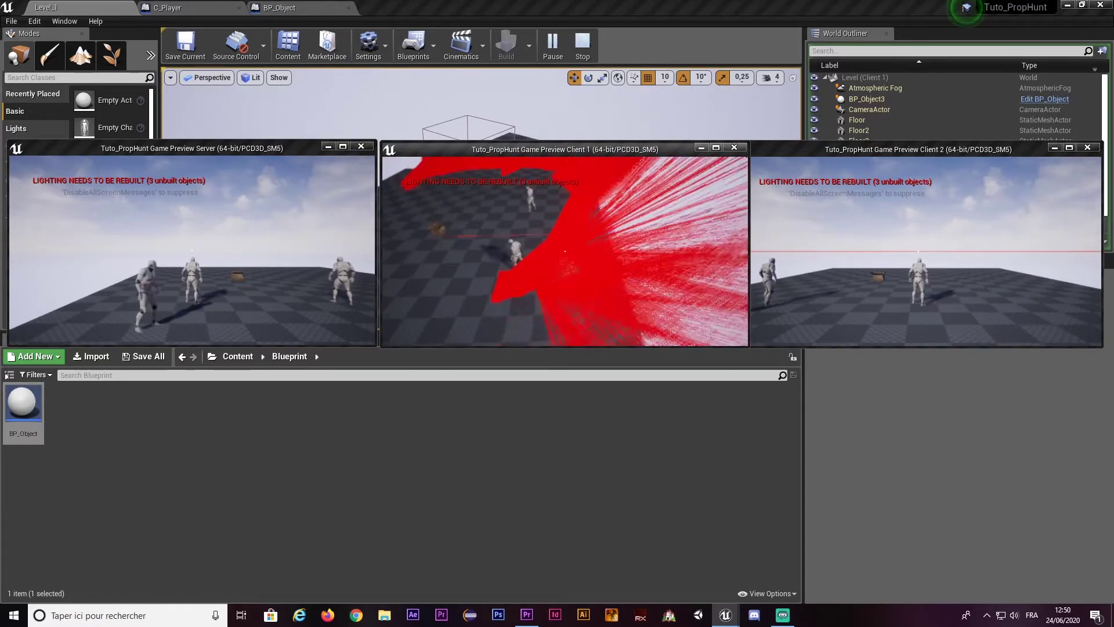
- Stop the test, set LineTraceByChannel's Draw Debug Type to None, then compile and save C_Player
key("Escape")
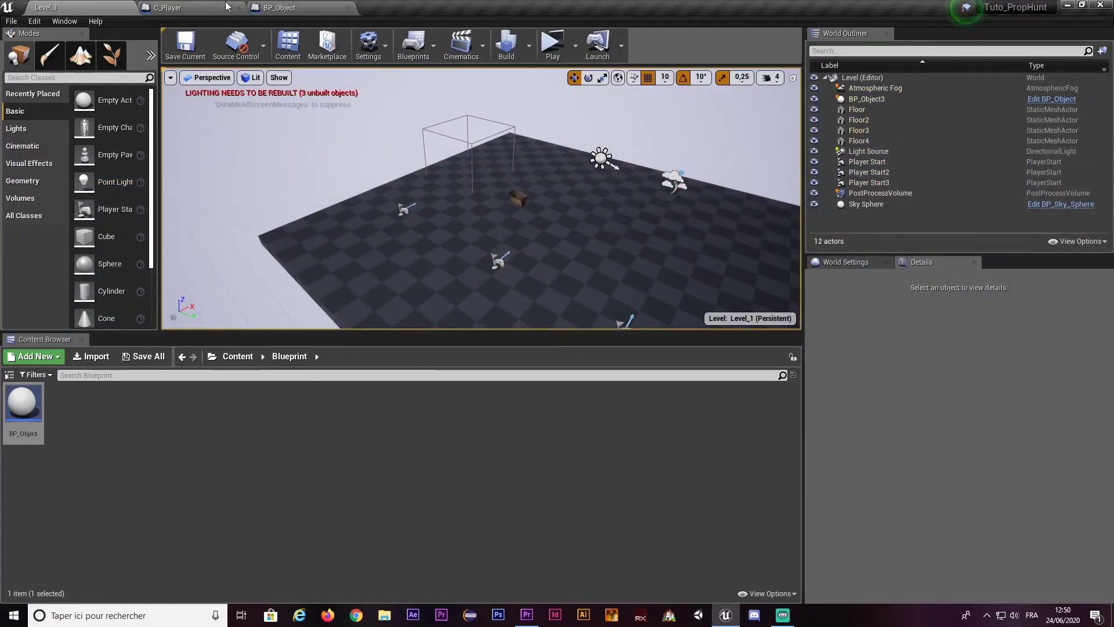
left_click(216, 6)
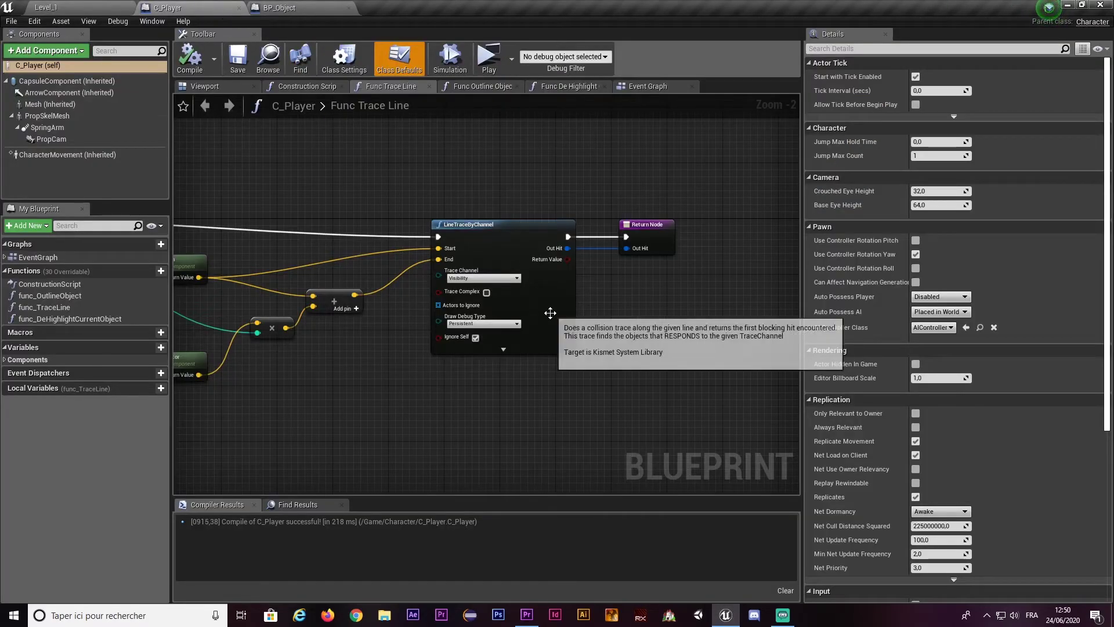
left_click(474, 324)
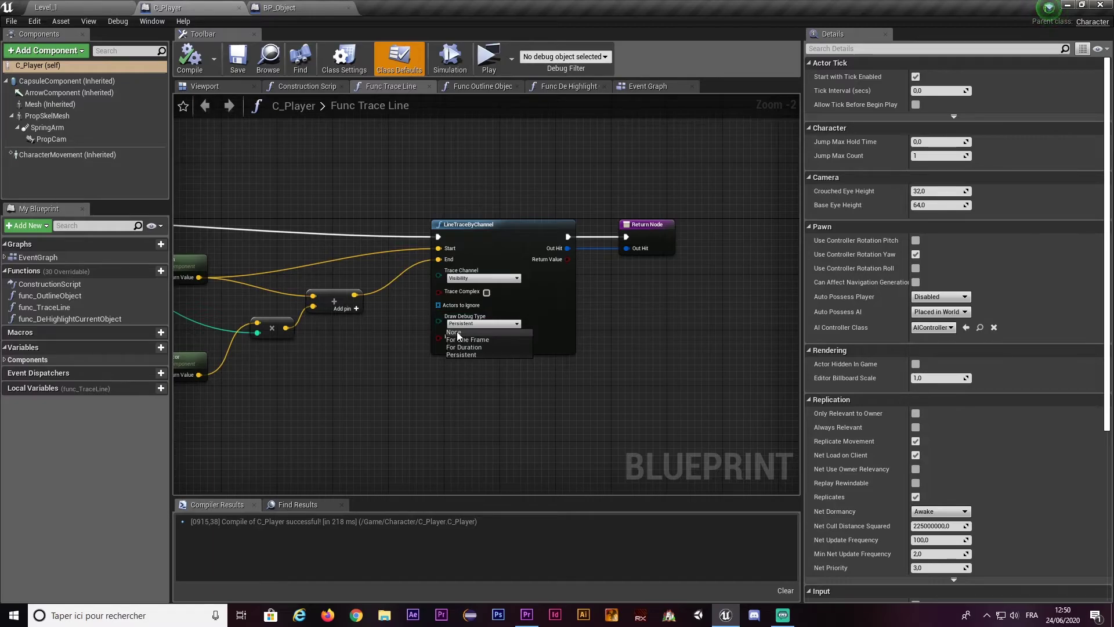
left_click(458, 333)
left_click(190, 58)
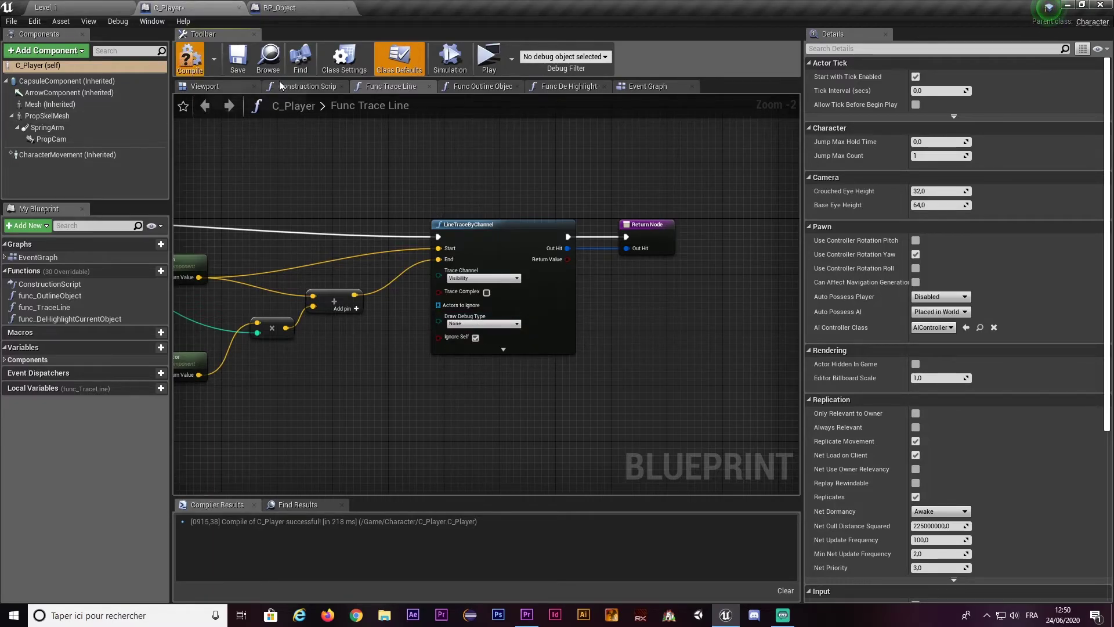
left_click(238, 61)
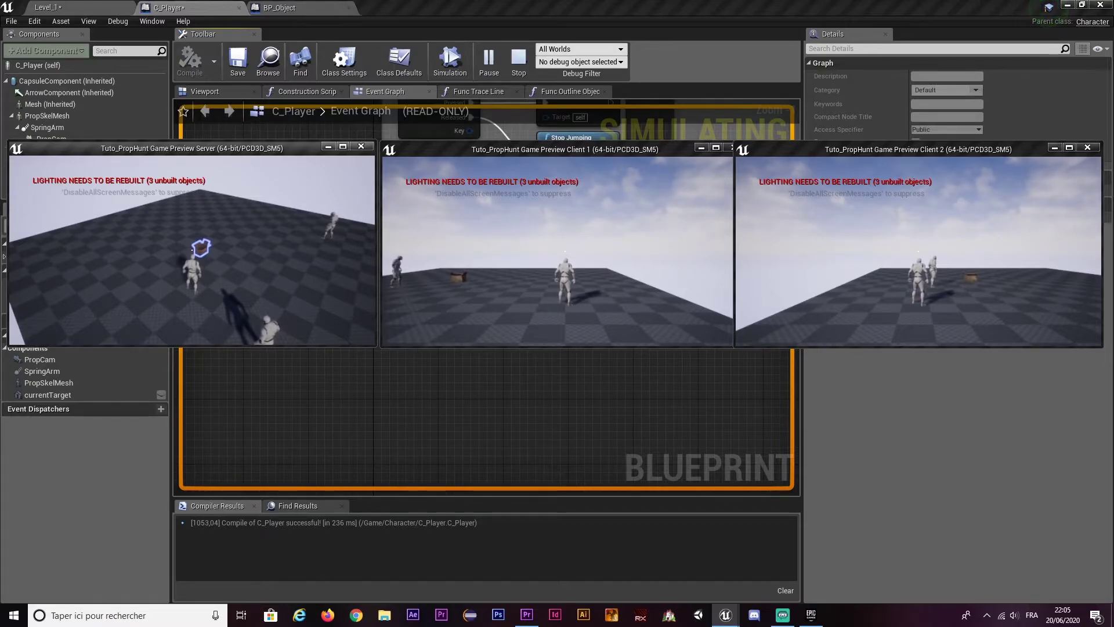
- Stop the preview and review the trace, cast and custom-depth nodes in Func Outline Object
key("Escape")
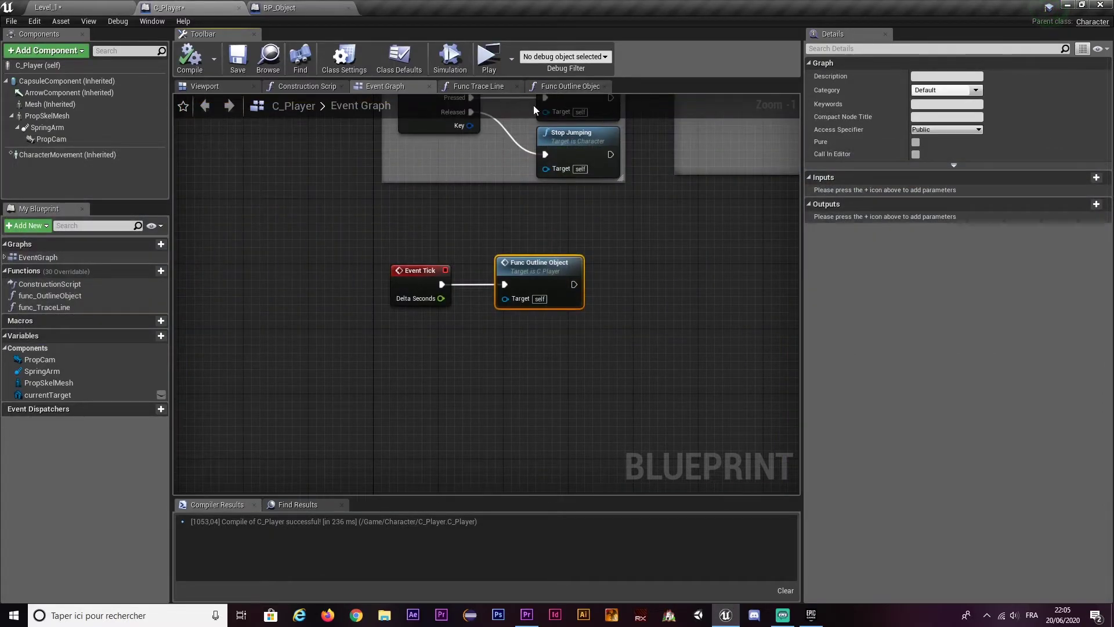
left_click(550, 89)
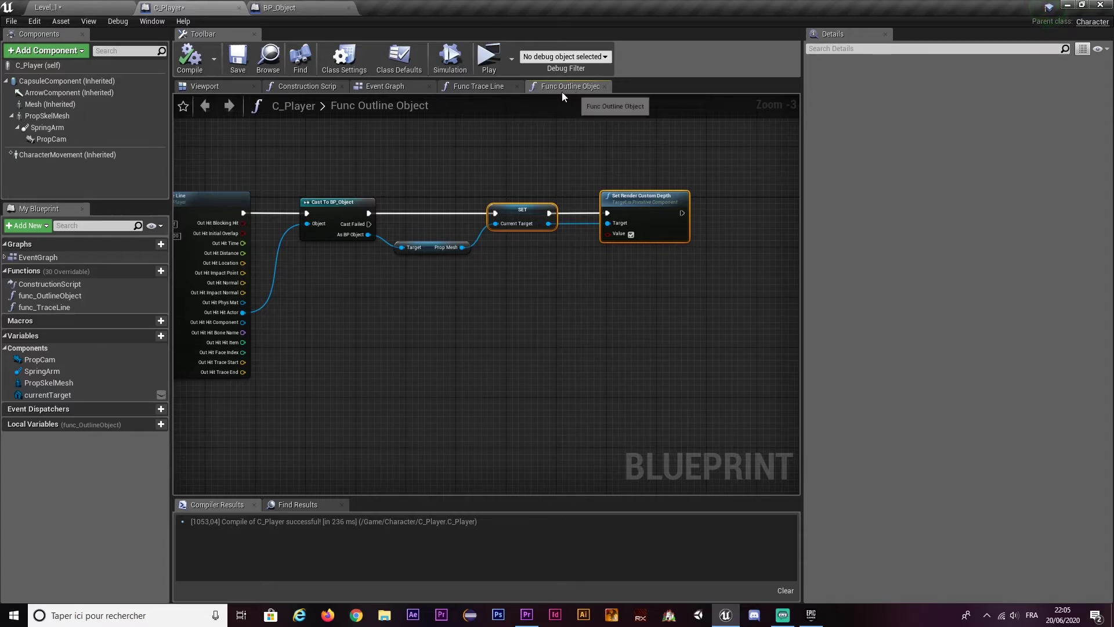
mouse_move(563, 177)
right_mouse_down()
mouse_move(522, 216)
mouse_move(601, 212)
right_mouse_up()
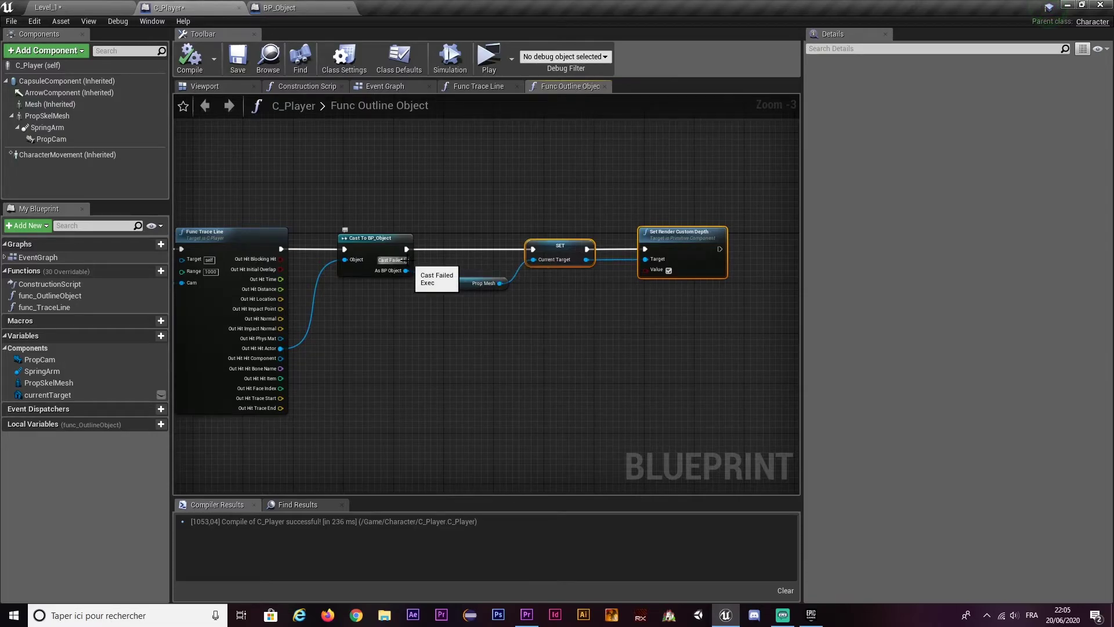
left_click_drag(406, 259, 412, 259)
left_click(430, 224)
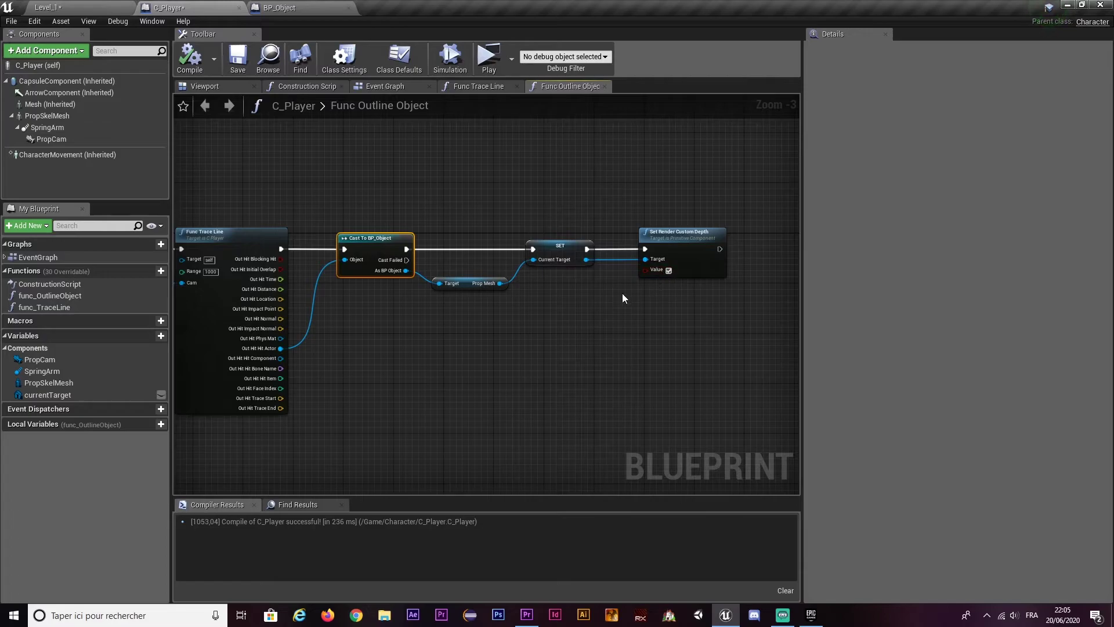
left_click_drag(622, 294, 743, 214)
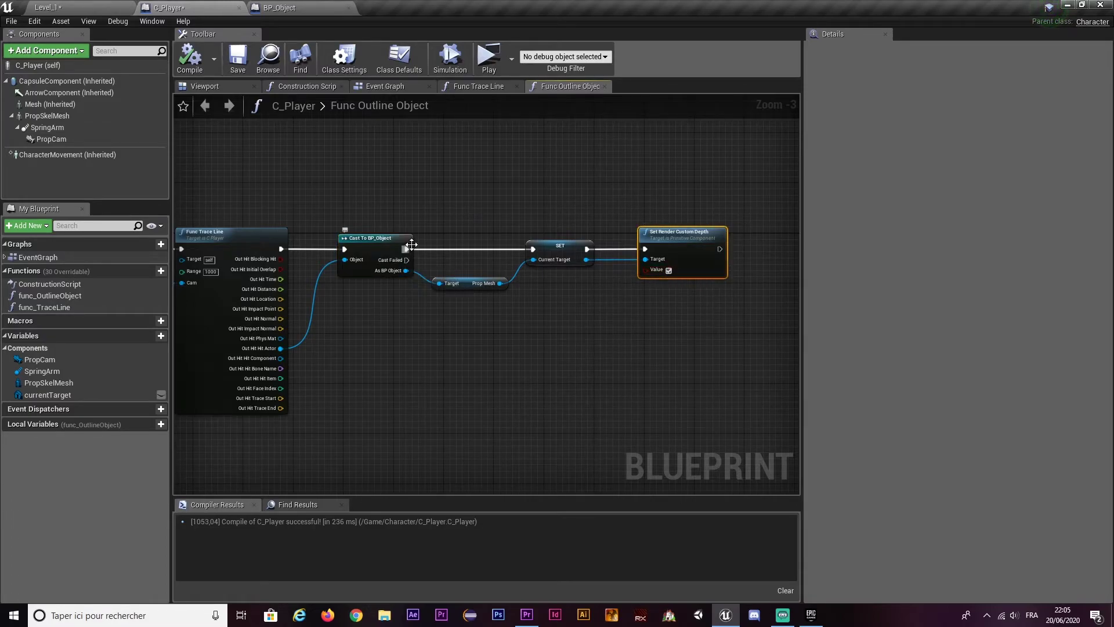
right_click_drag(414, 260, 464, 292)
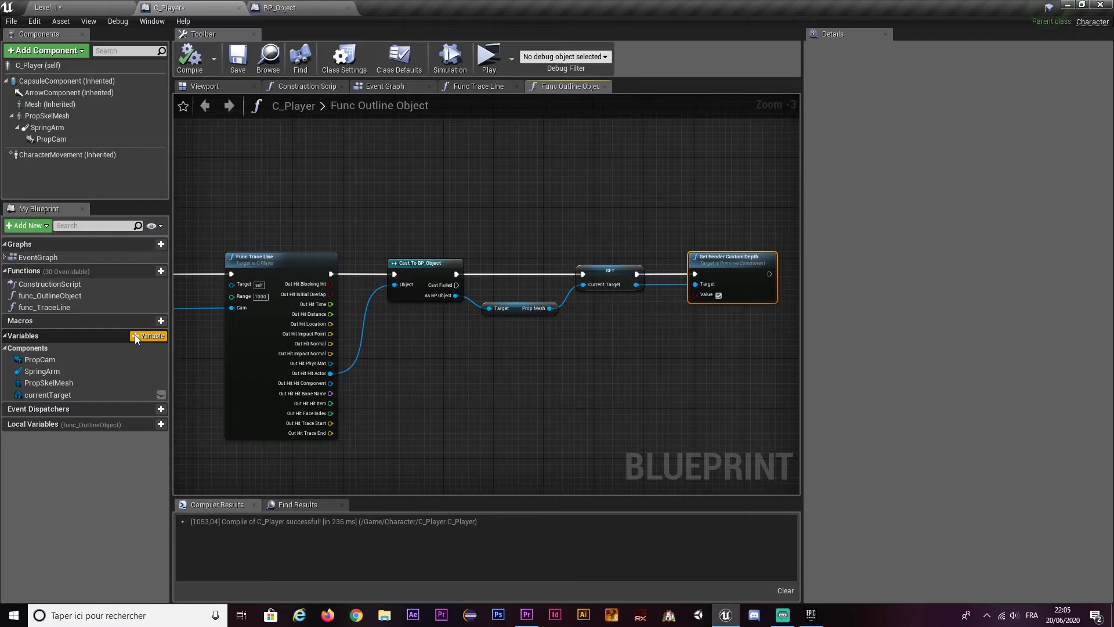
- Add a stray new variable in My Blueprint and delete it again
left_click(134, 334)
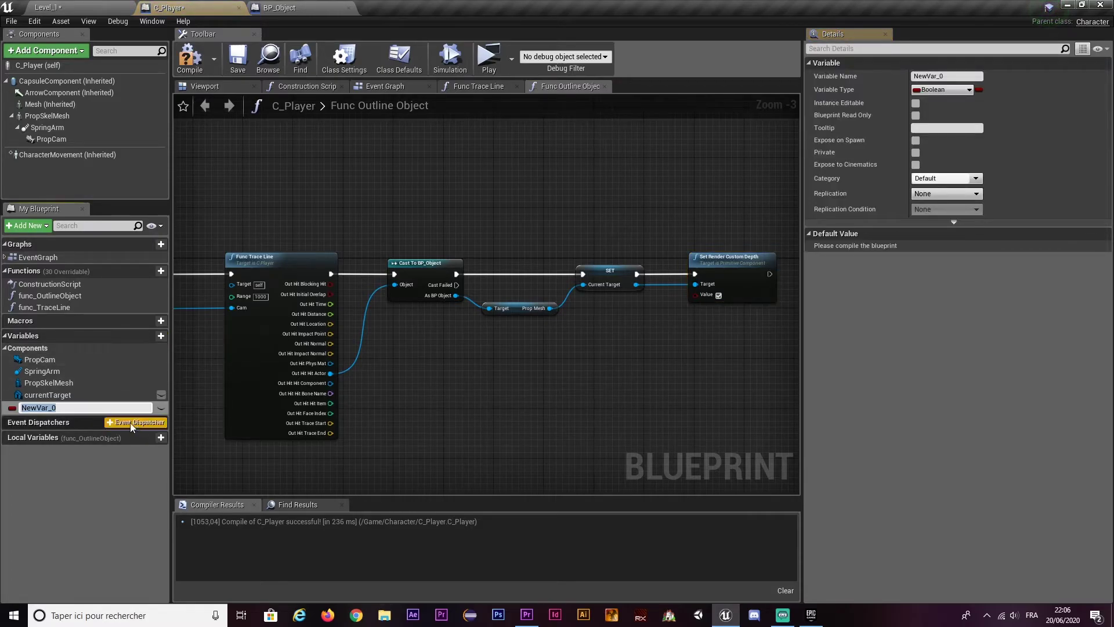
left_click(61, 408)
key("Delete")
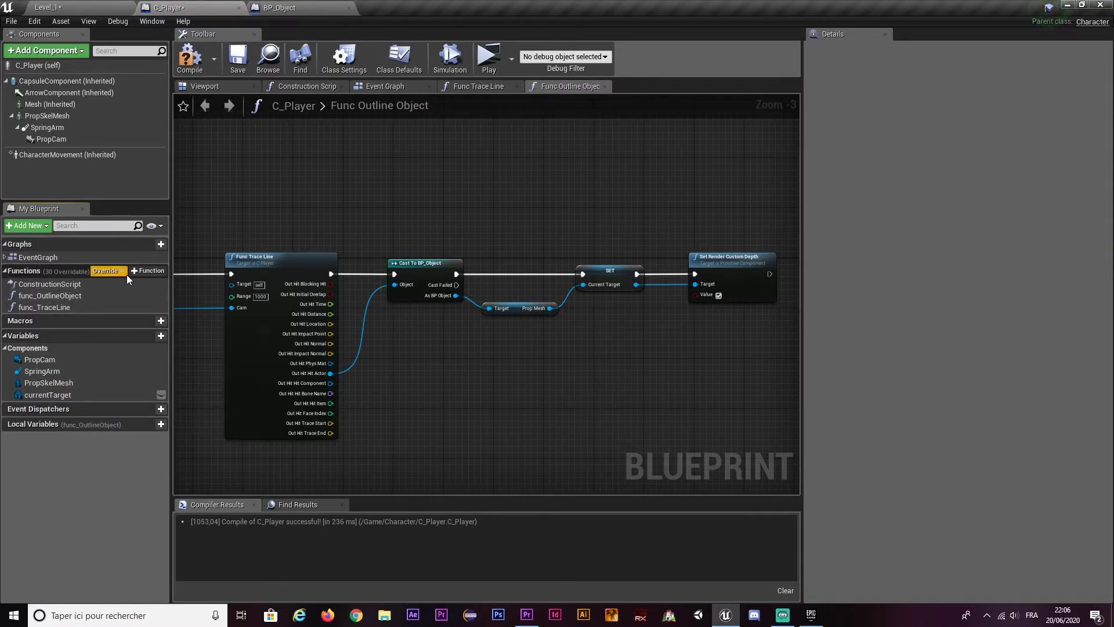
- Create a new C_Player function named func_DeHighlightObject
left_click(123, 271)
type("func_DeHighlight")
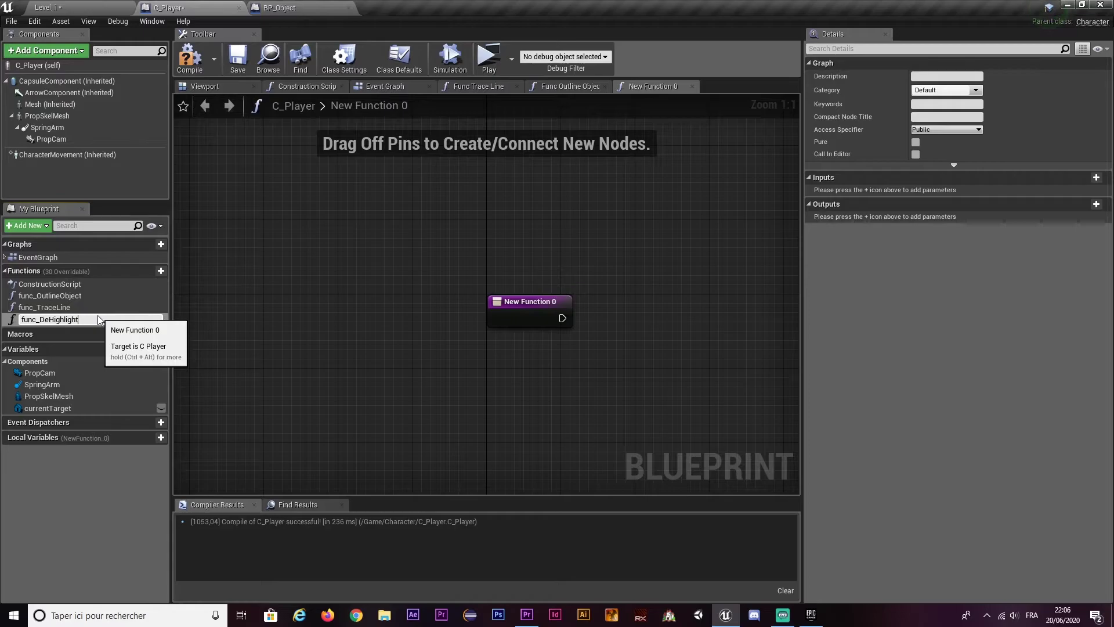
type("Object")
key("Return")
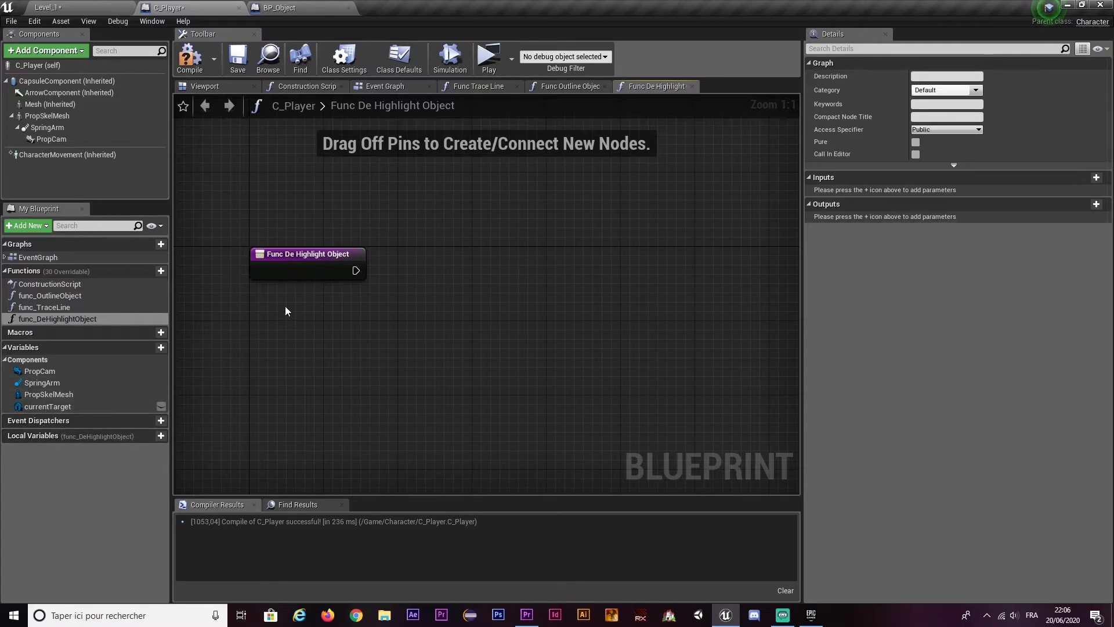
- Add a Current Target getter and an Is Valid check wired from the function entry
mouse_move(46, 406)
left_mouse_down()
mouse_move(168, 411)
mouse_move(338, 310)
mouse_move(318, 322)
mouse_move(420, 297)
left_mouse_up()
left_click(347, 340)
type("is valid")
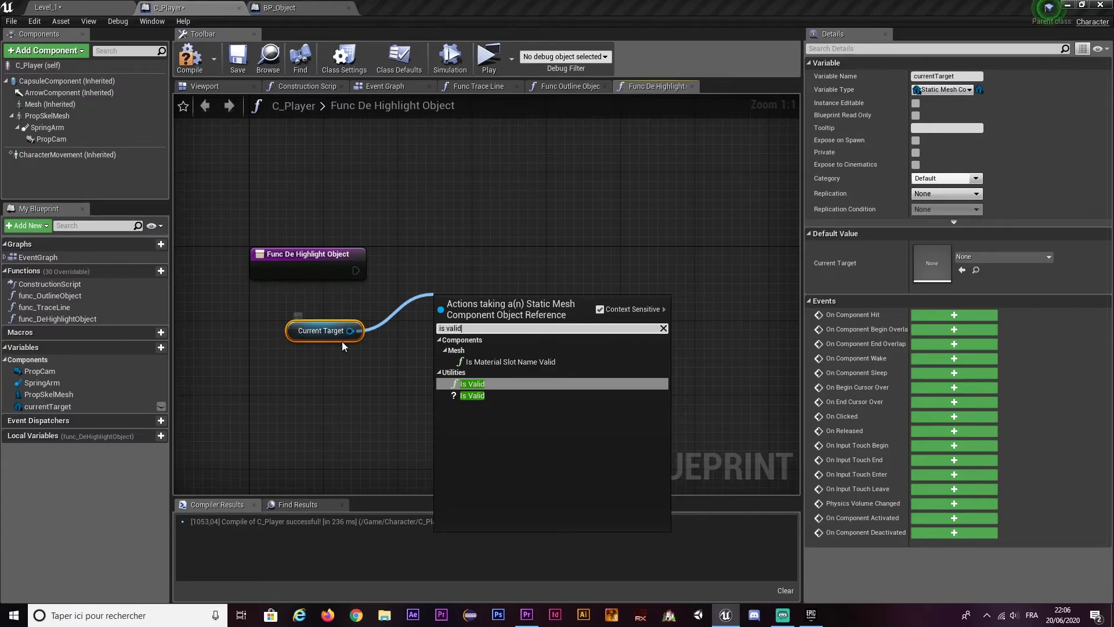
left_click(471, 396)
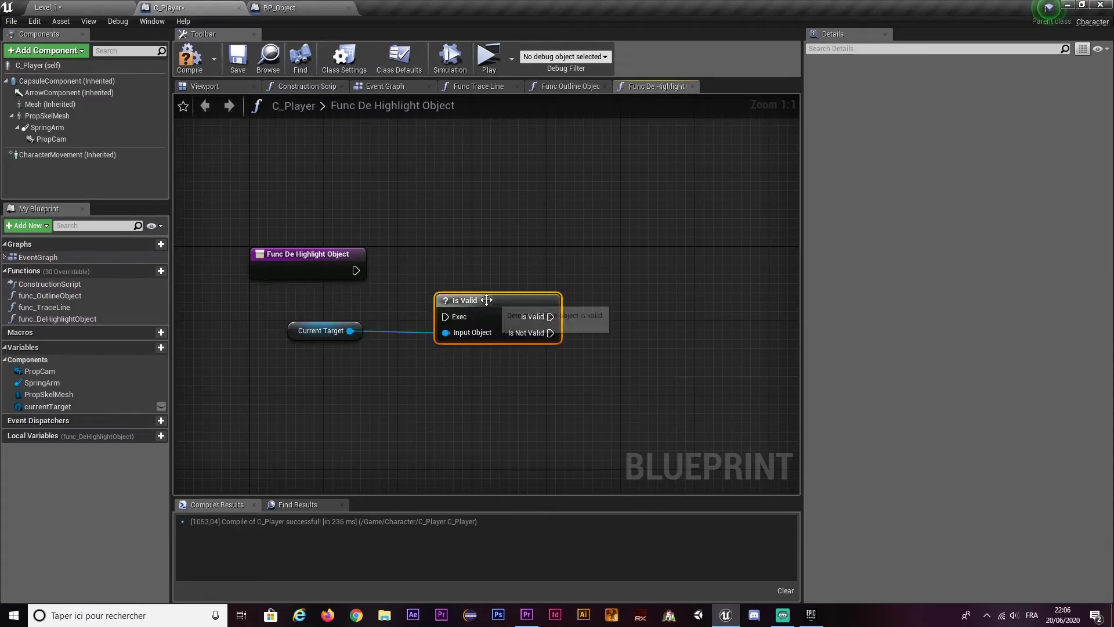
mouse_move(486, 300)
left_mouse_down()
mouse_move(476, 253)
mouse_move(341, 270)
left_mouse_up()
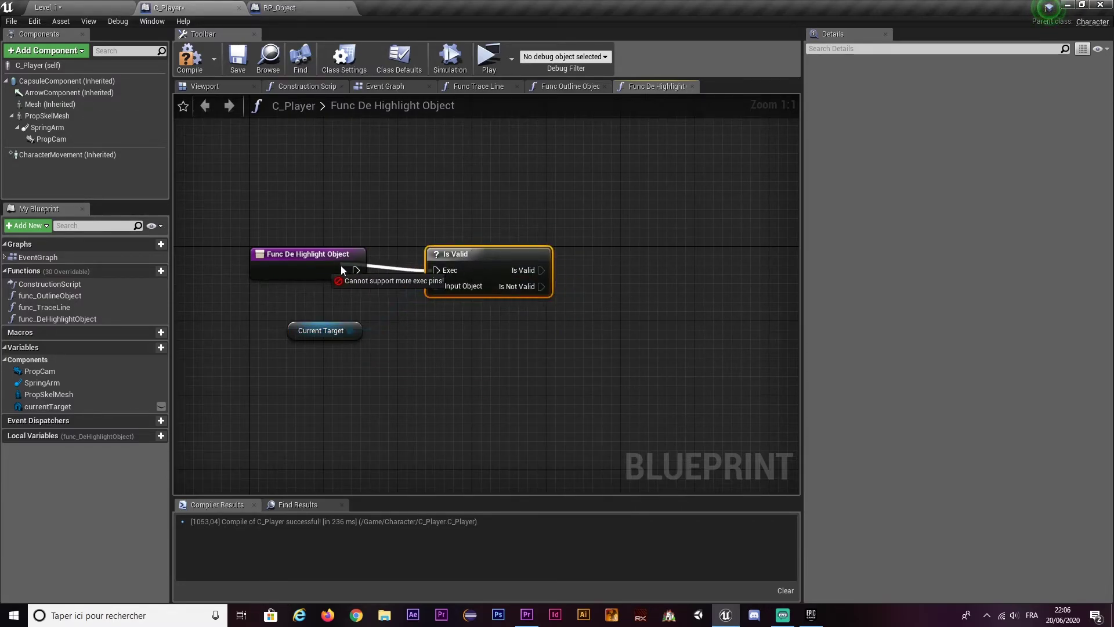
right_click_drag(562, 305, 459, 307)
left_click_drag(403, 283, 384, 282)
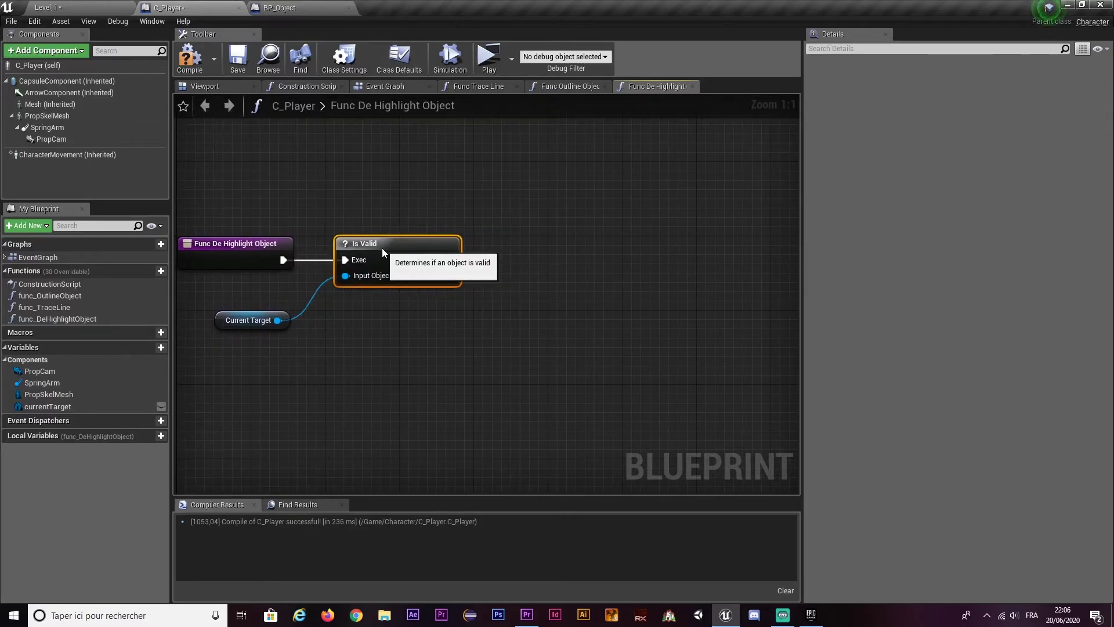
- Arrange the Current Target node and check the Func Outline Object graph's cast and SET nodes for reference
left_click(239, 320)
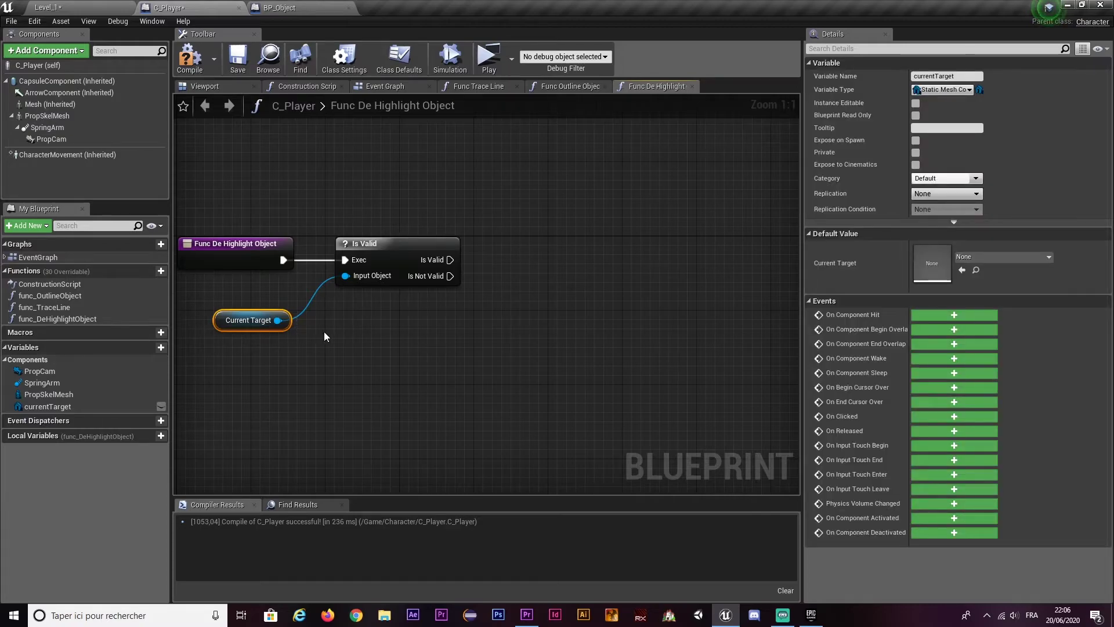
left_click_drag(330, 361, 317, 291)
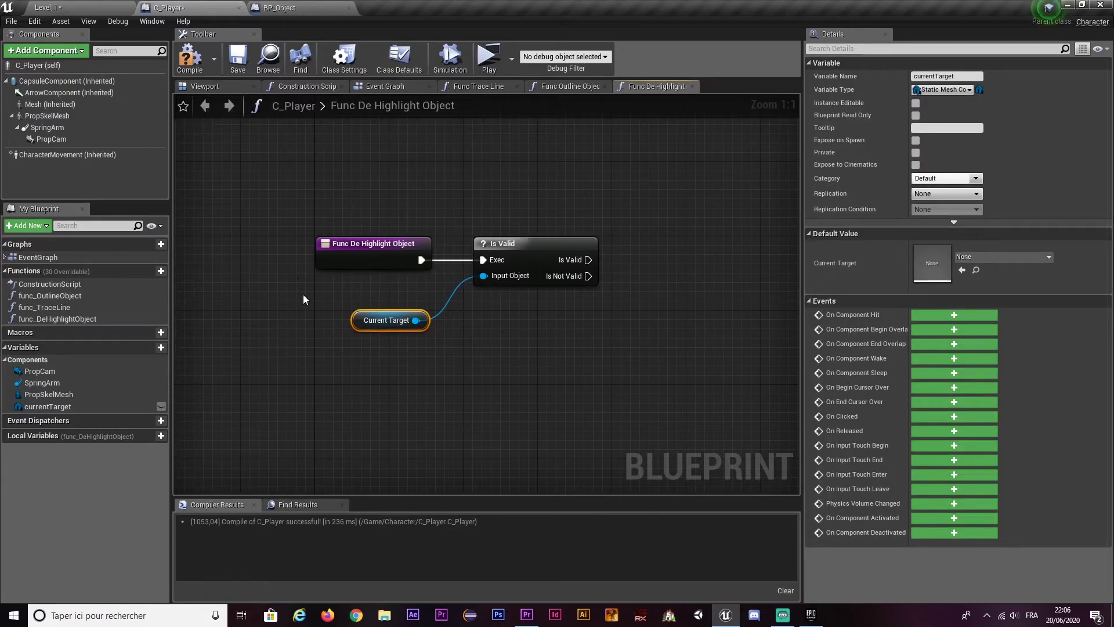
left_click_drag(433, 329, 323, 289)
right_click_drag(342, 291, 425, 331)
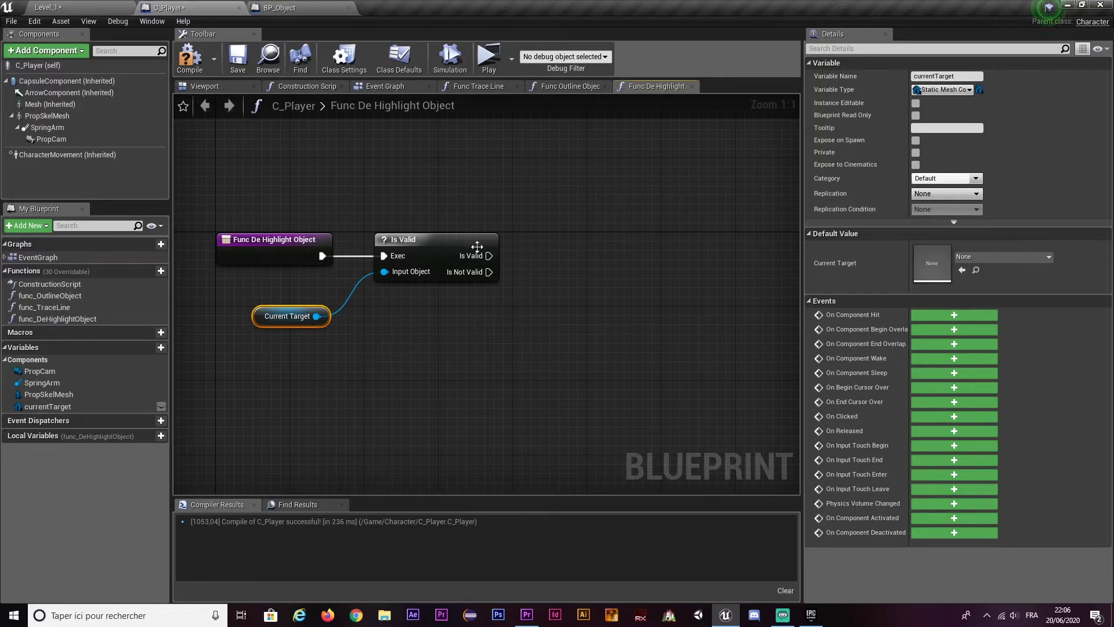
left_click_drag(364, 332, 240, 290)
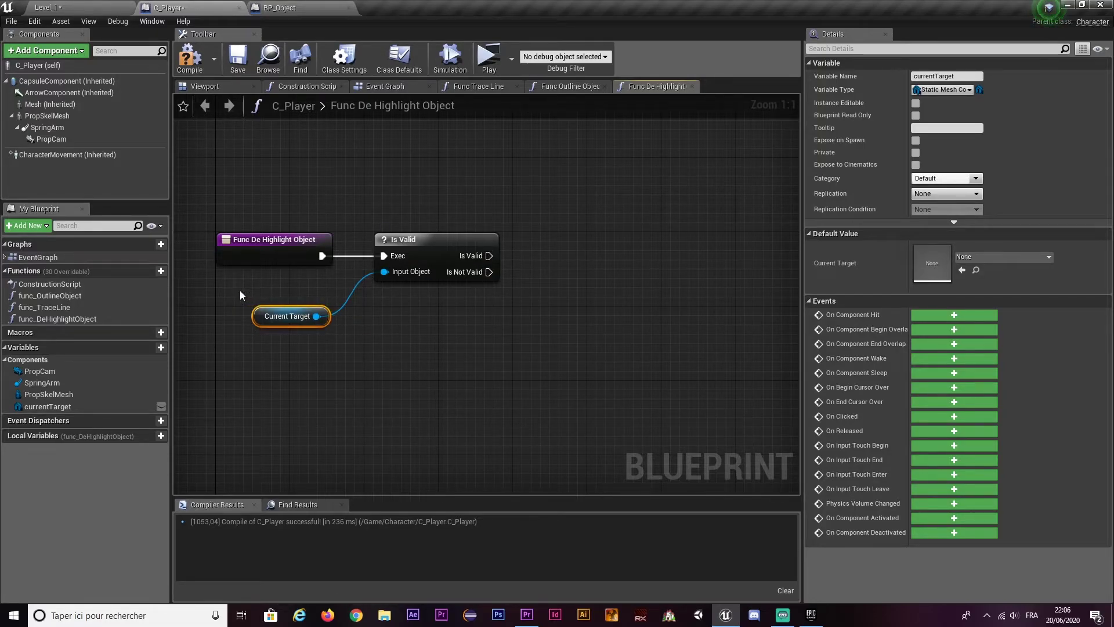
left_click(561, 87)
left_click_drag(584, 284, 510, 261)
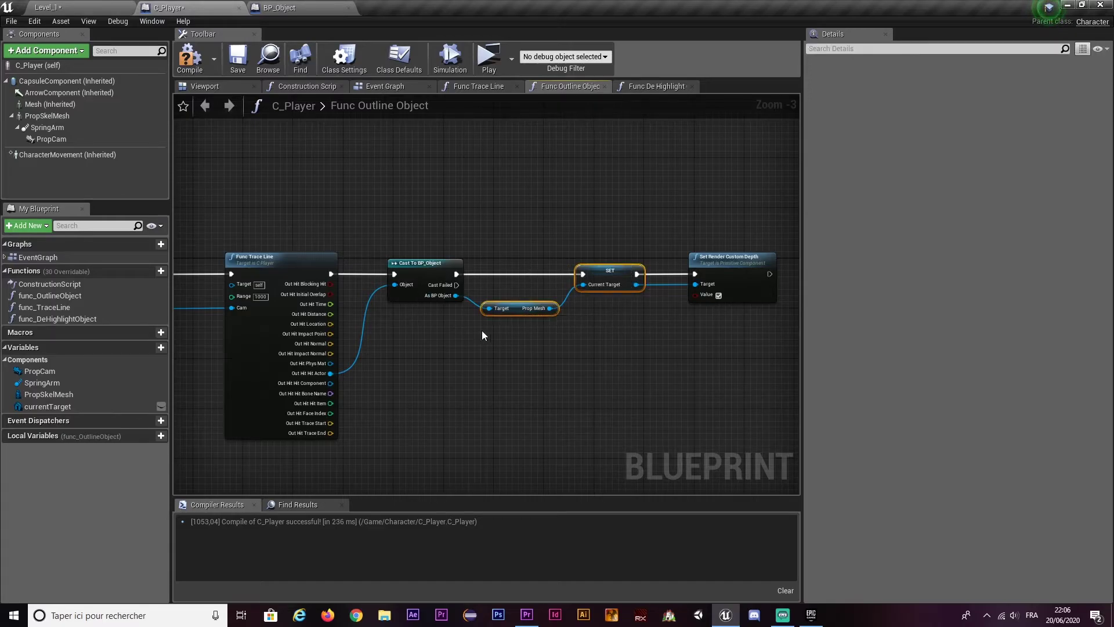
left_click(419, 291)
left_click(652, 86)
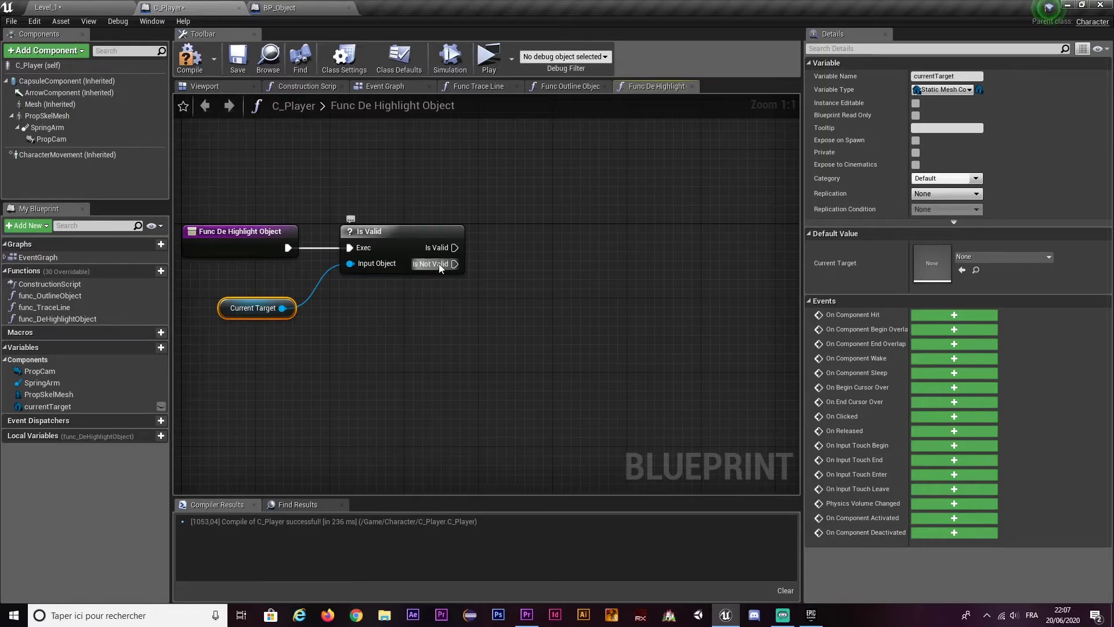
- Add Set Render Custom Depth on Is Valid's valid branch, targeting Current Target via a reroute; compile and save
left_click_drag(454, 247, 528, 252)
type("set rende")
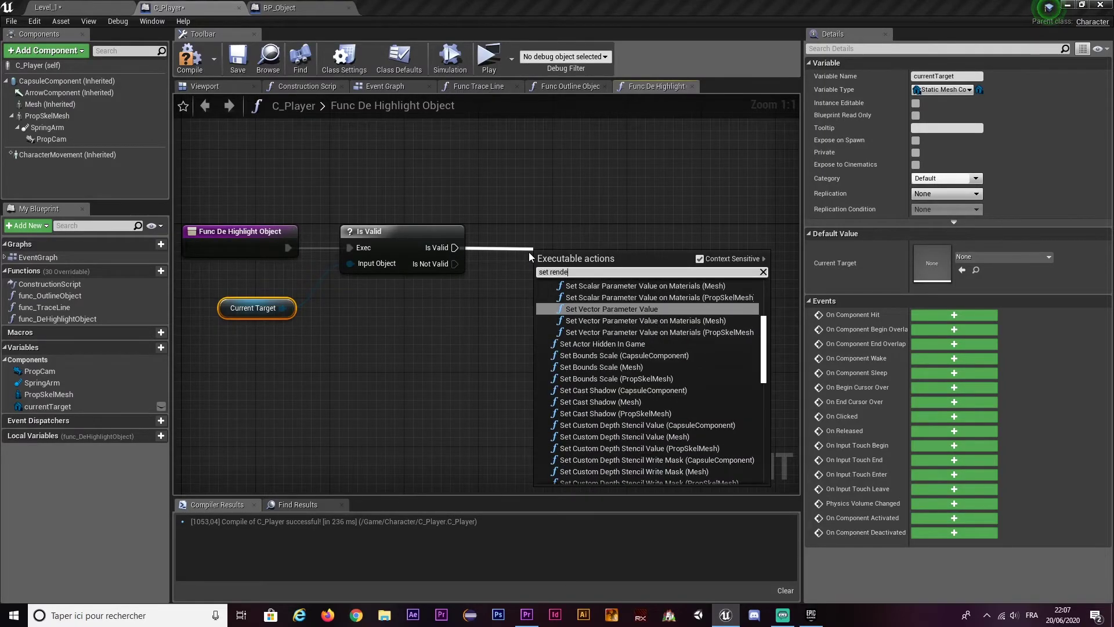
type("r custom")
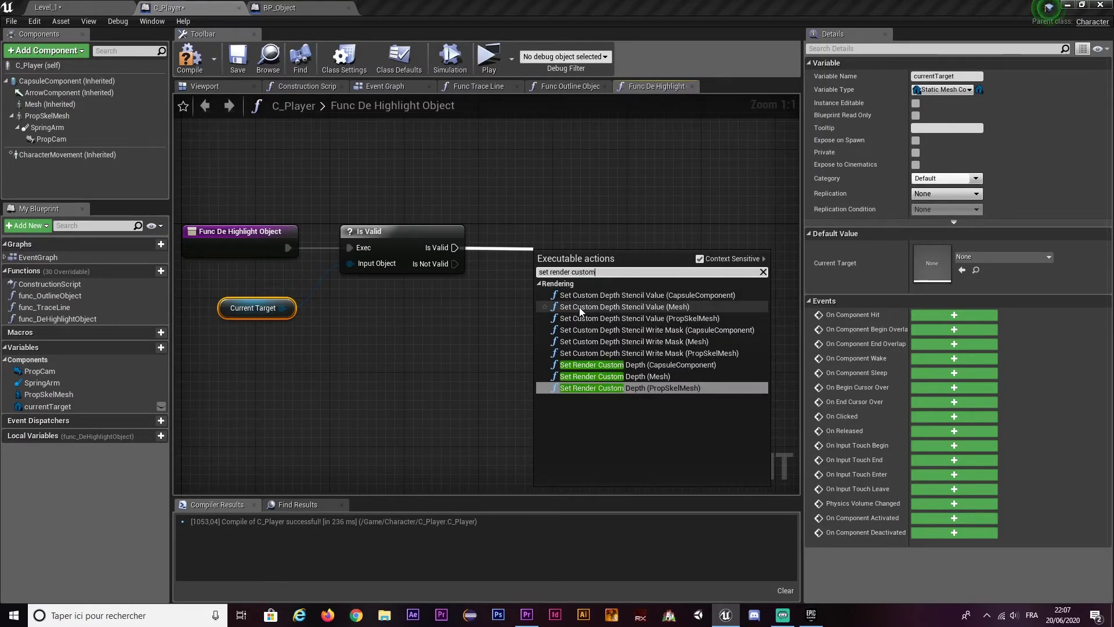
left_click(666, 377)
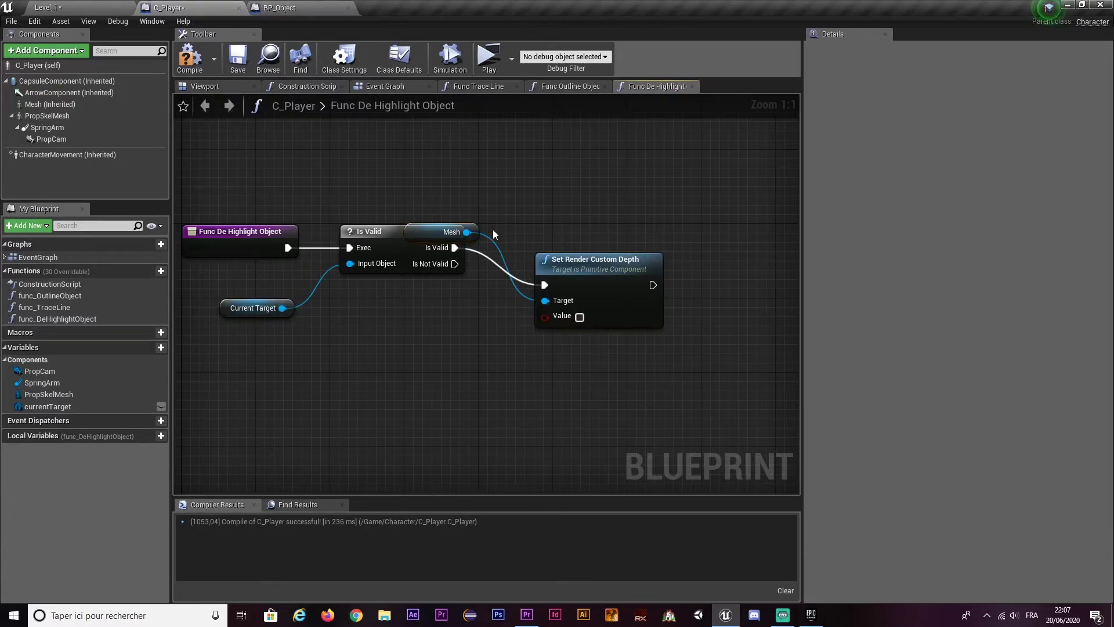
key("Delete")
left_click_drag(556, 270, 548, 232)
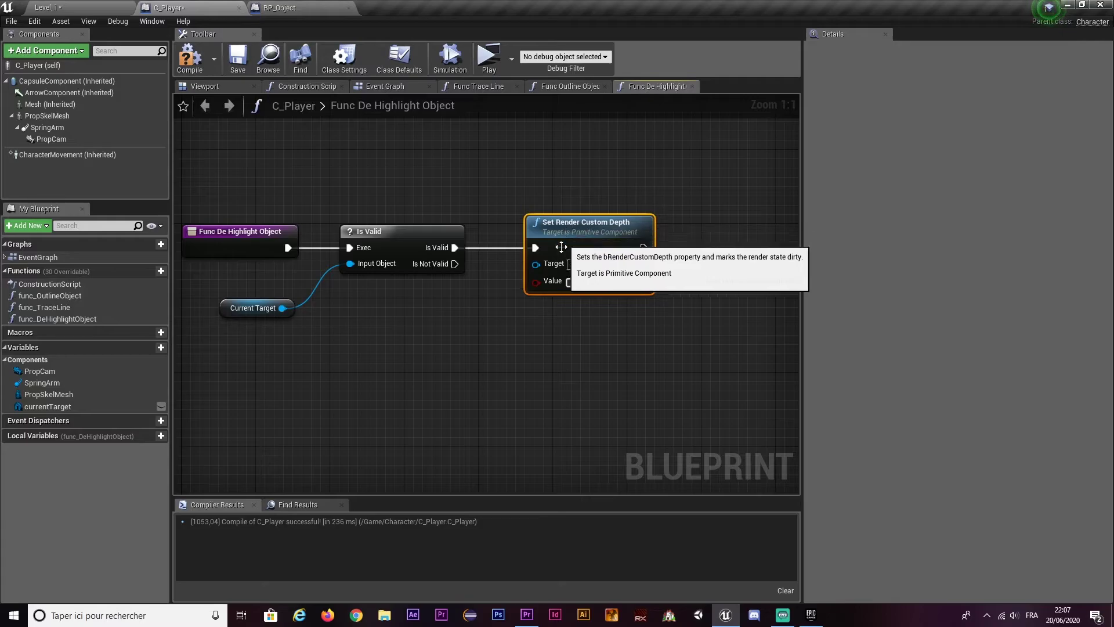
left_click_drag(282, 308, 535, 263)
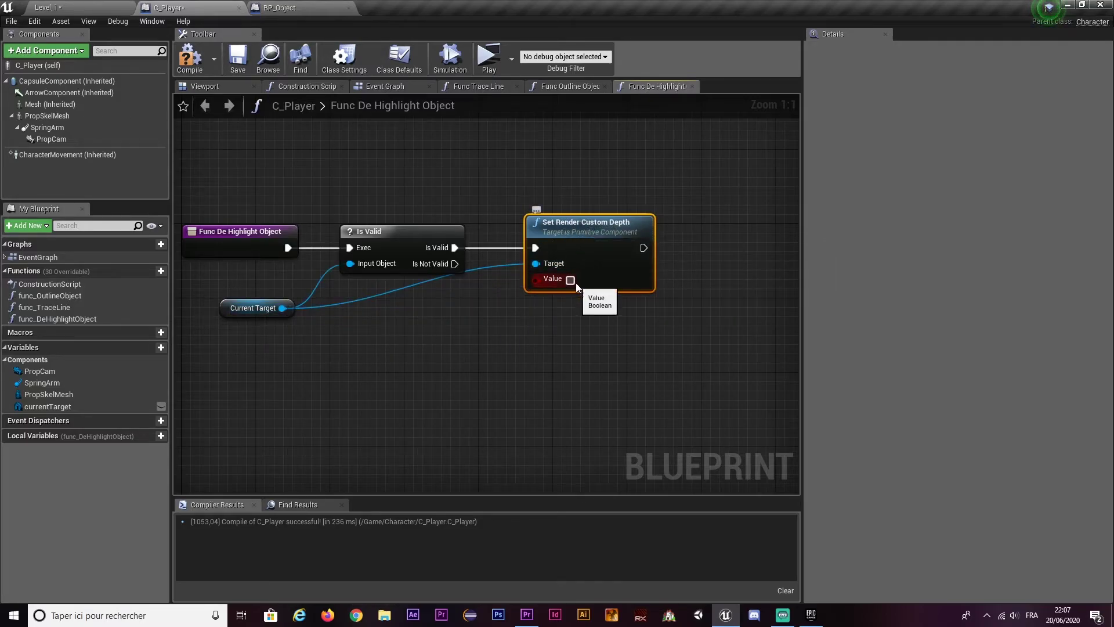
double_click(408, 287)
left_click_drag(408, 291, 475, 315)
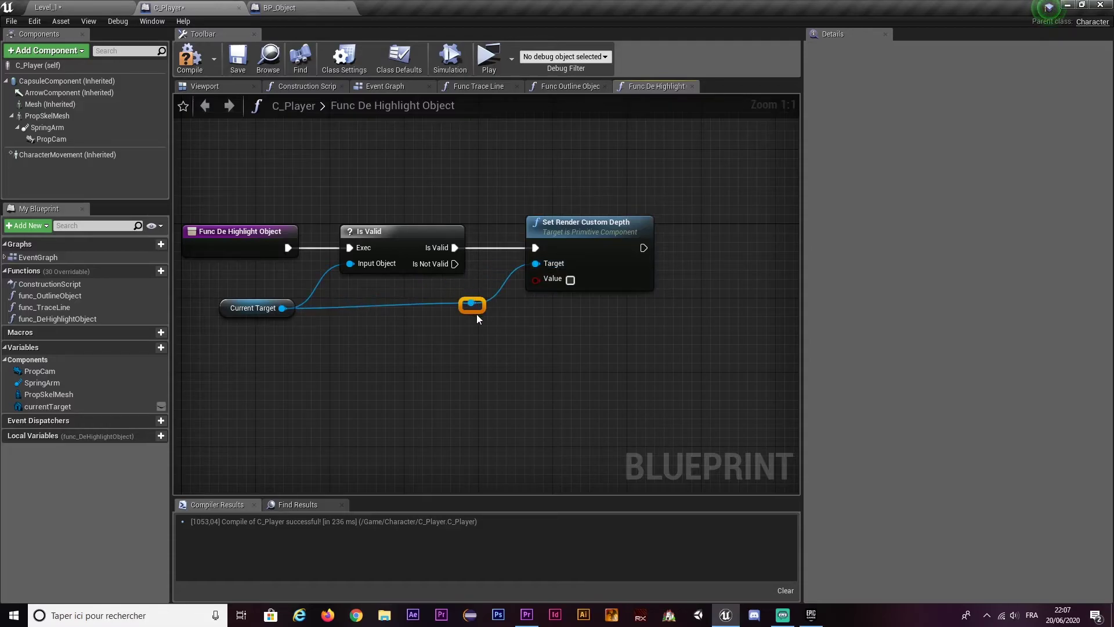
left_click(193, 71)
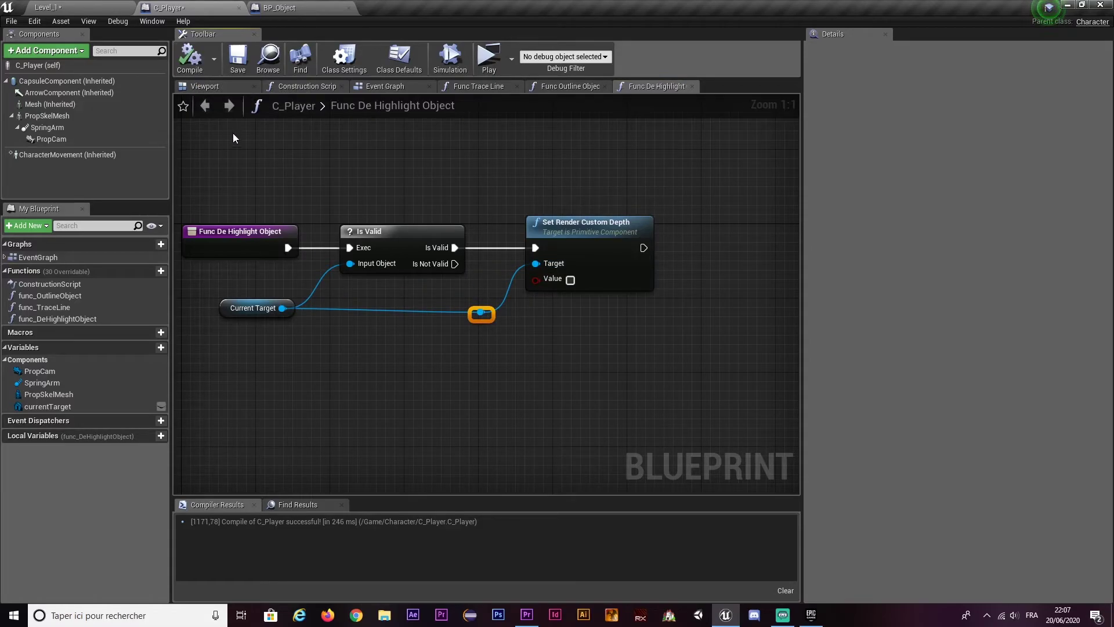
left_click(241, 61)
- Add a SET Current Target node that runs after Set Render Custom Depth to clear the target
right_click_drag(667, 238, 592, 215)
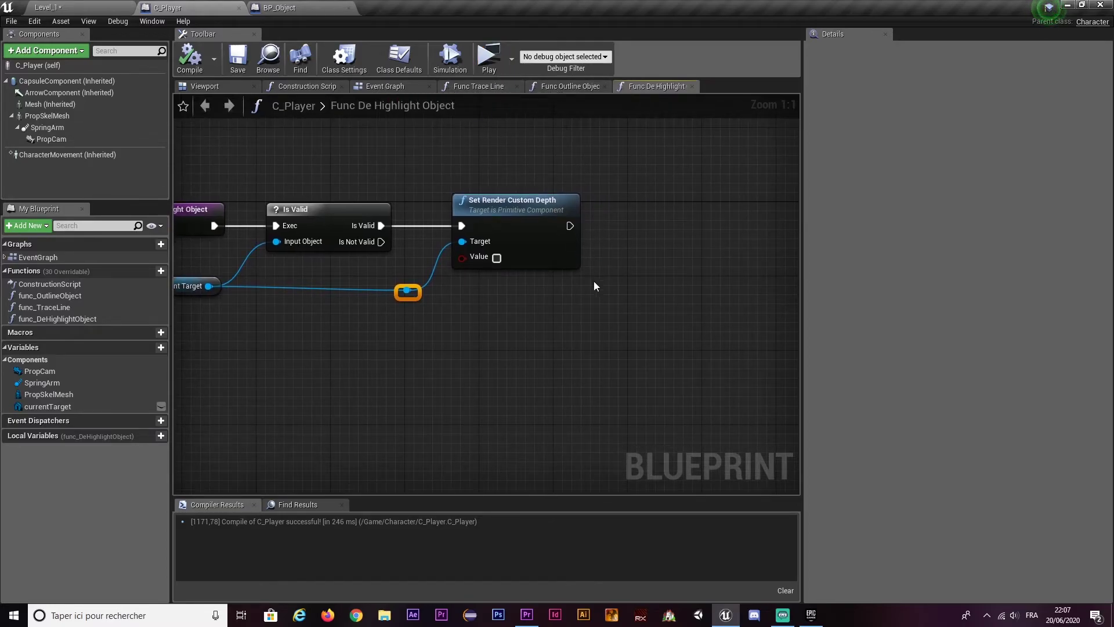
right_click_drag(470, 340, 501, 354)
left_click_drag(44, 406, 654, 281)
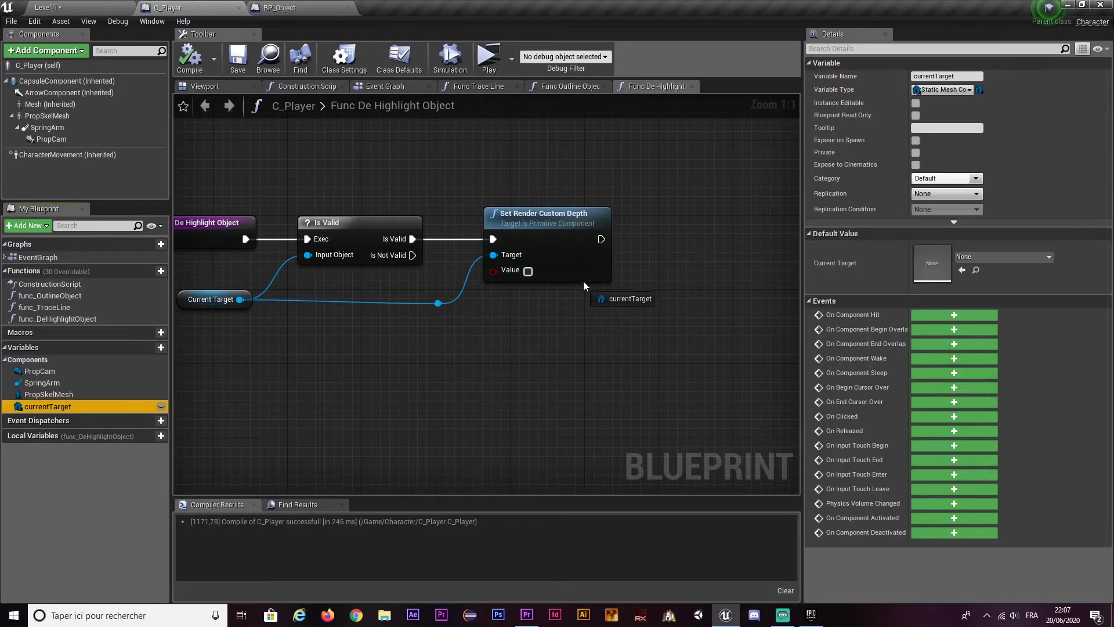
left_click(663, 267)
right_click_drag(663, 266, 573, 257)
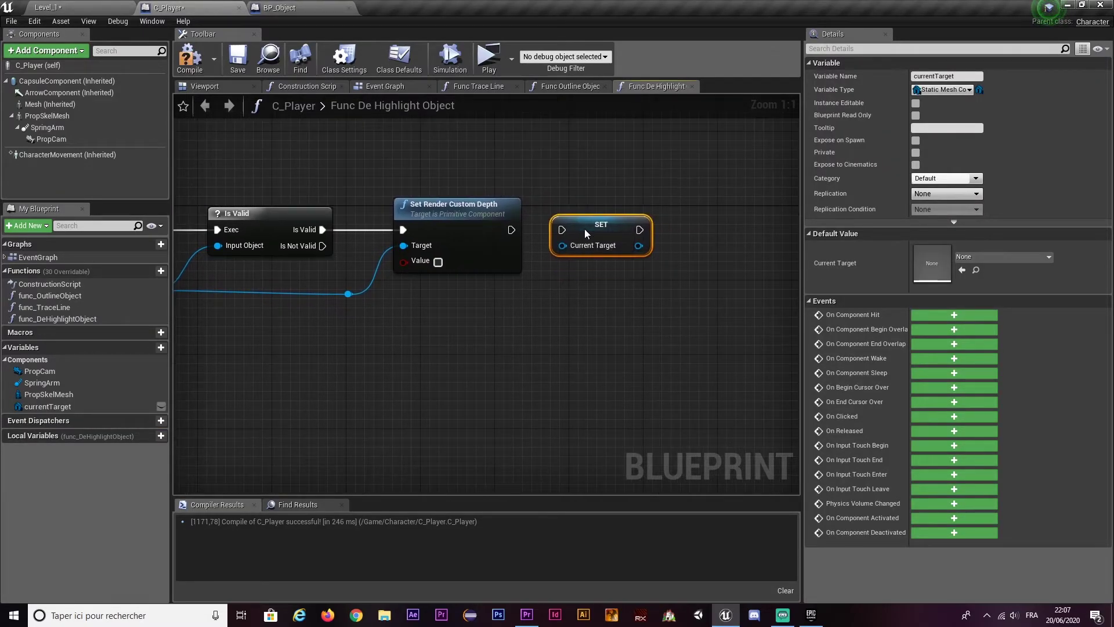
left_click_drag(591, 230, 513, 230)
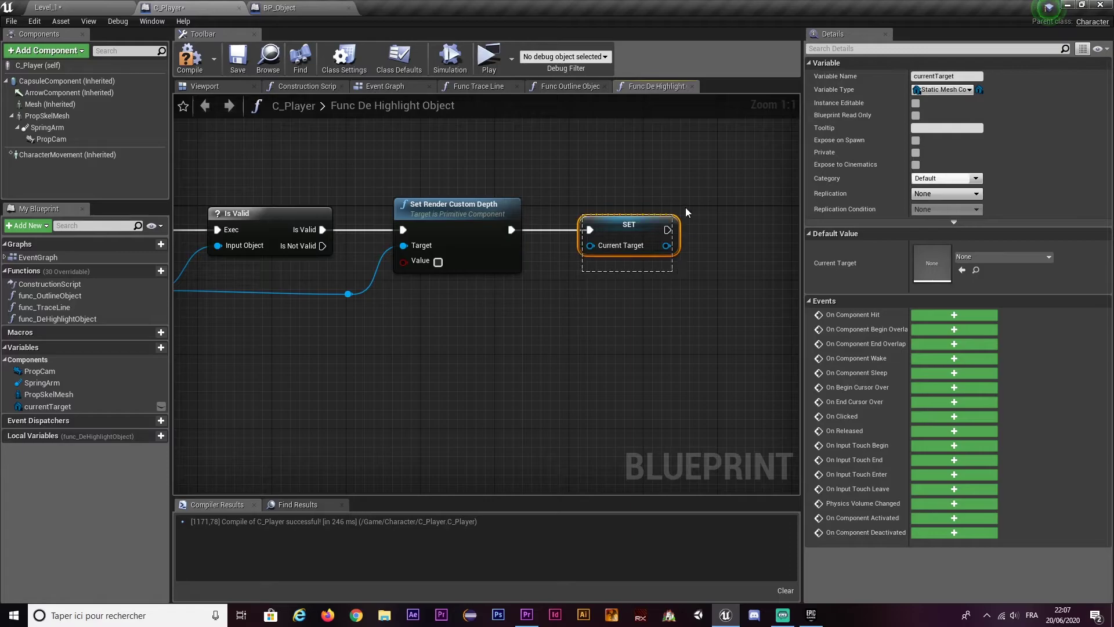
left_click_drag(561, 297, 693, 213)
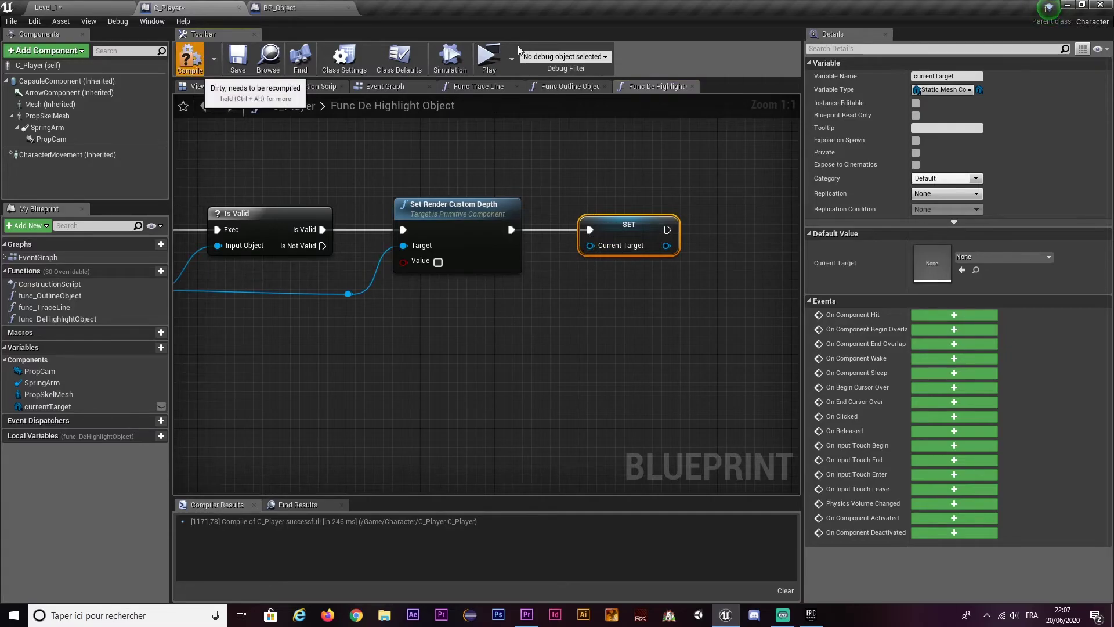
- Wire Cast To BP_Object's Cast Failed to a new Func De Highlight Object call and compile C_Player
left_click(488, 58)
key("Escape")
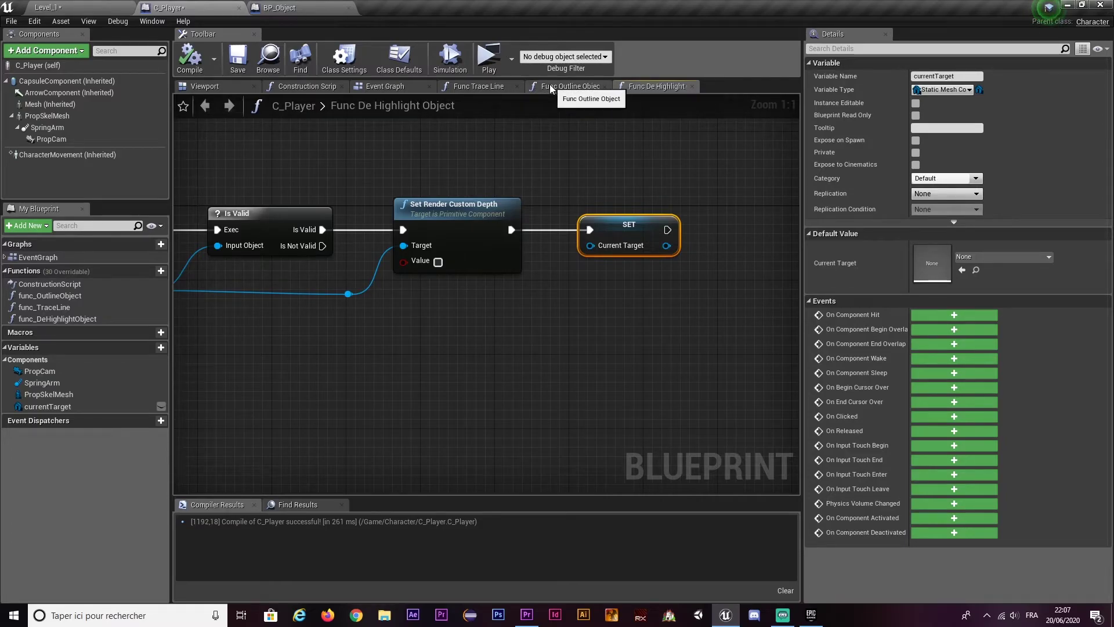
left_click(544, 89)
scroll(441, 299, "up", 1)
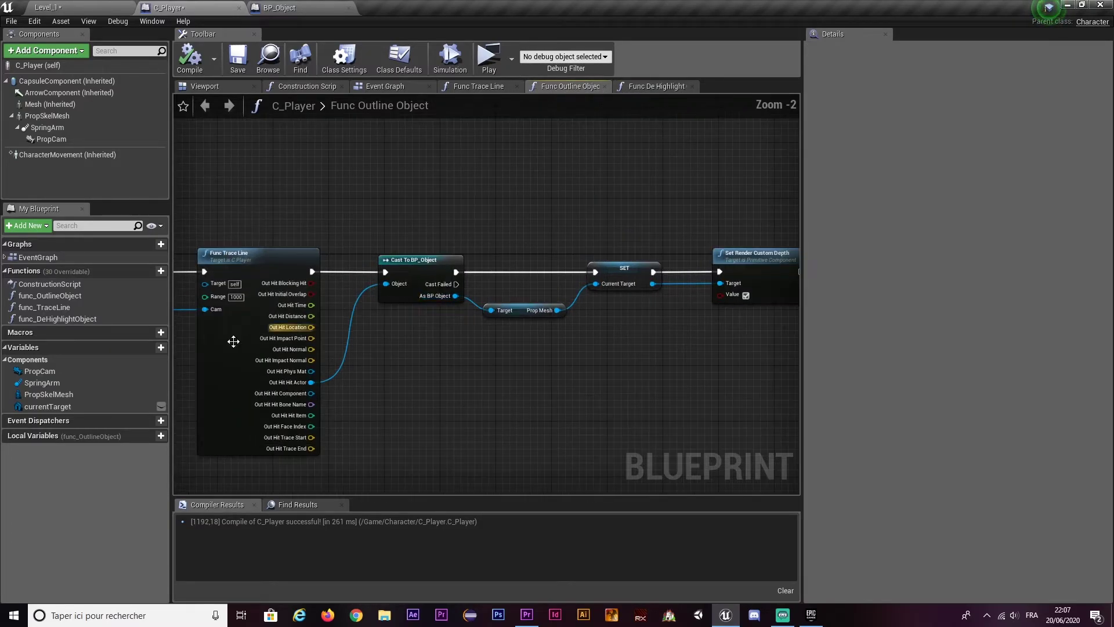
mouse_move(64, 319)
left_mouse_down()
mouse_move(110, 321)
mouse_move(510, 197)
left_mouse_up()
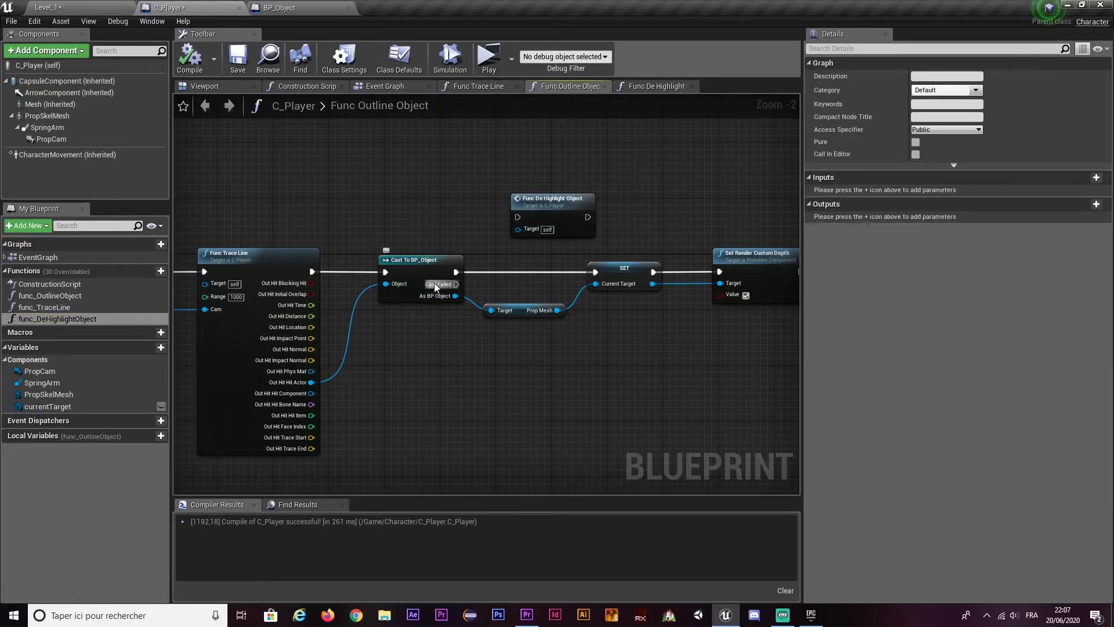
left_click_drag(456, 283, 517, 210)
left_click(196, 72)
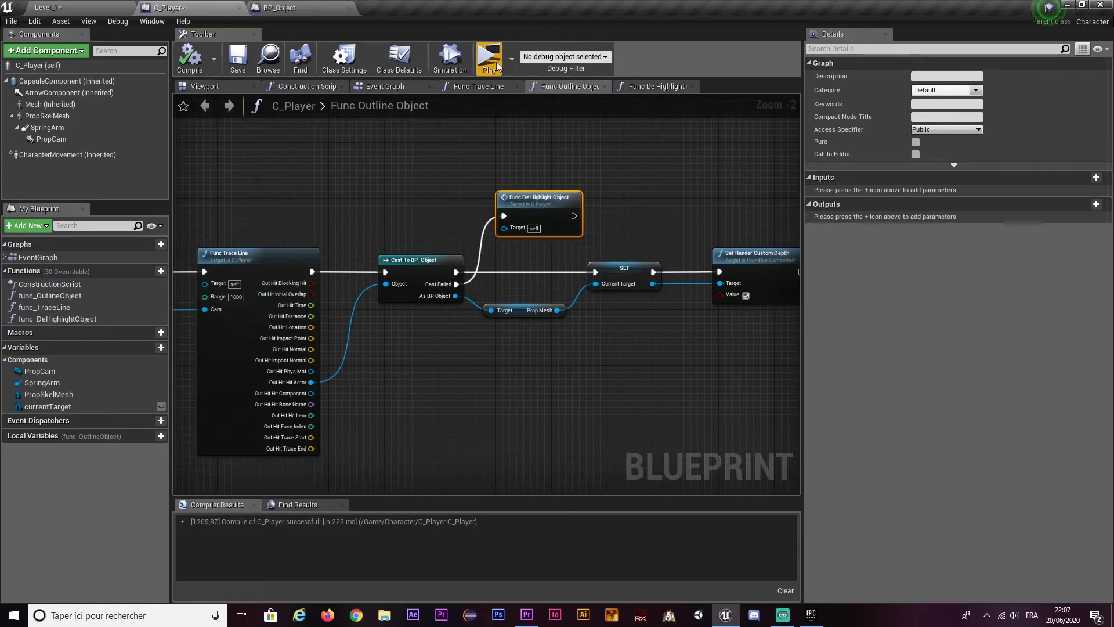
- Run the server-plus-two-clients preview, walk toward the crate to see its outline, then return to Level_1
left_click(488, 58)
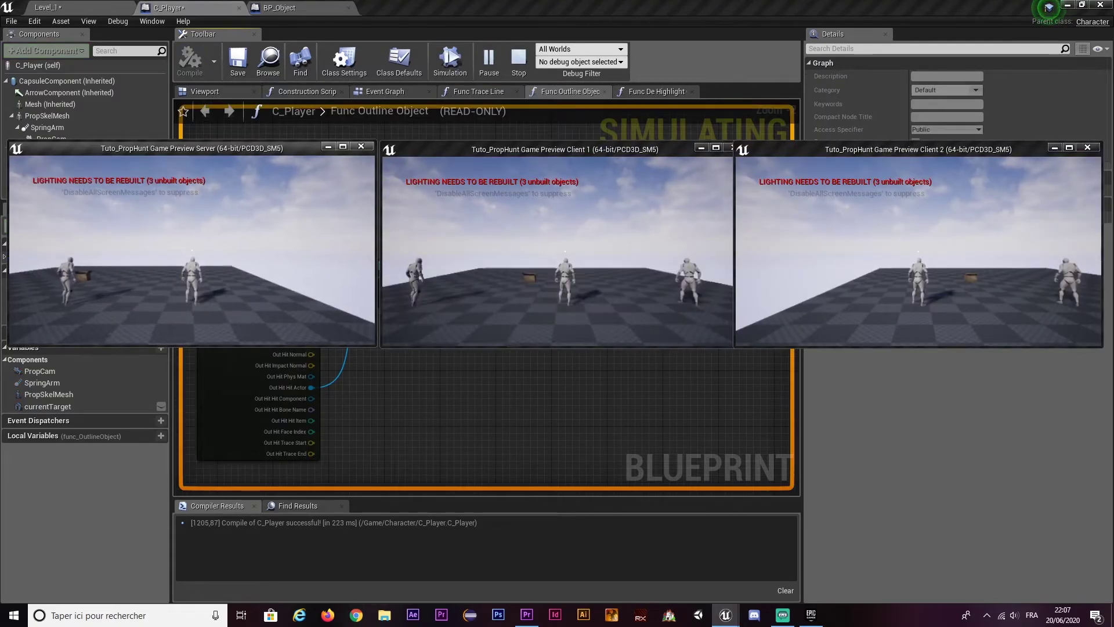
key("w")
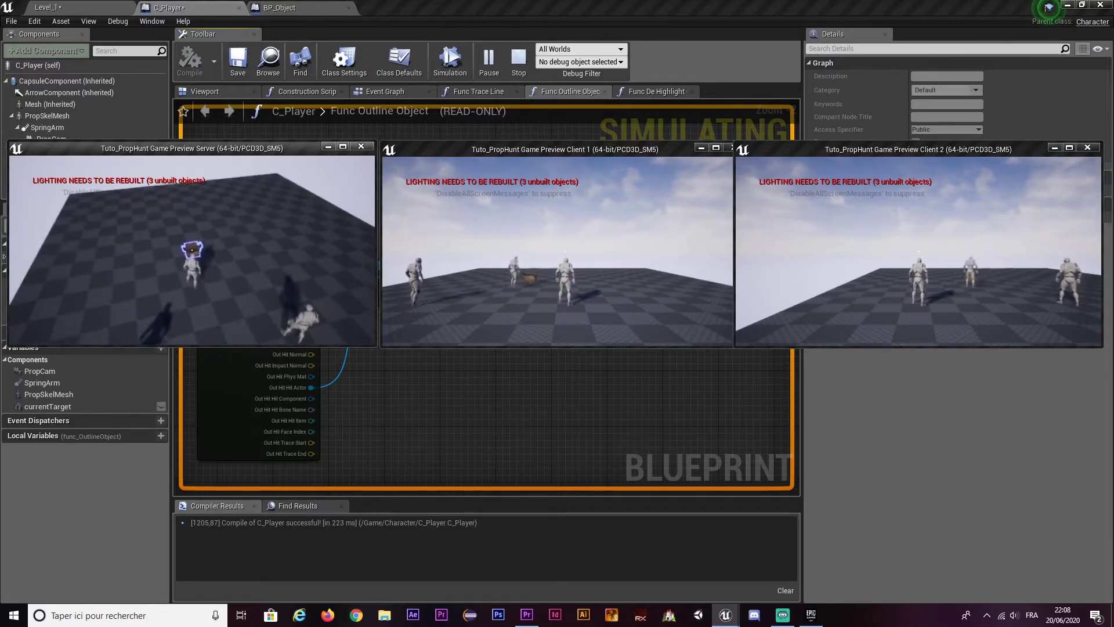
key("Escape")
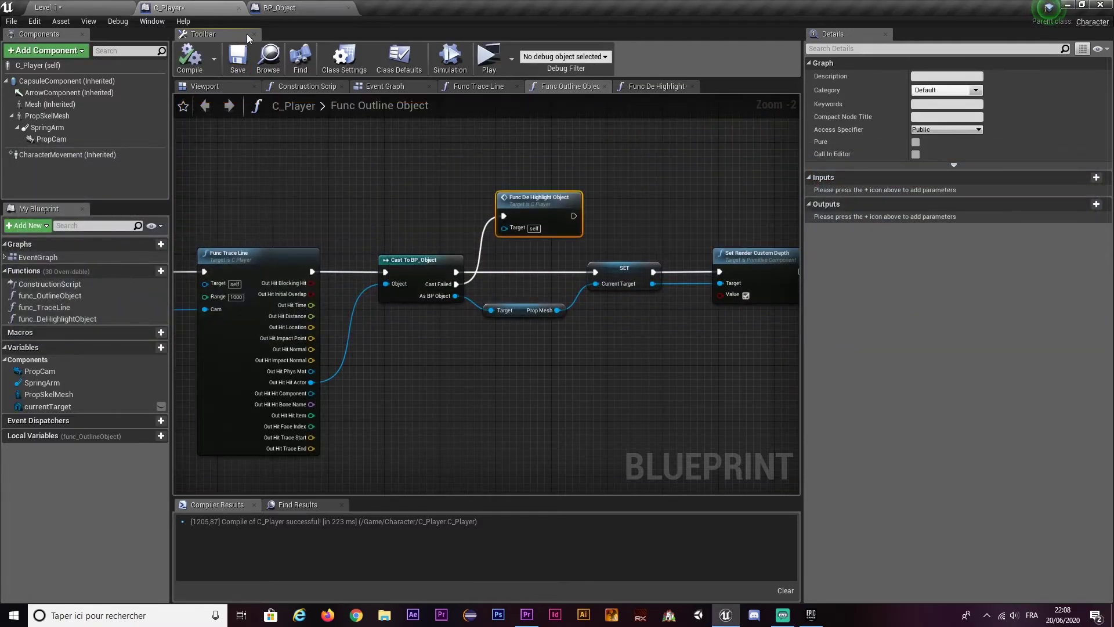
left_click(95, 6)
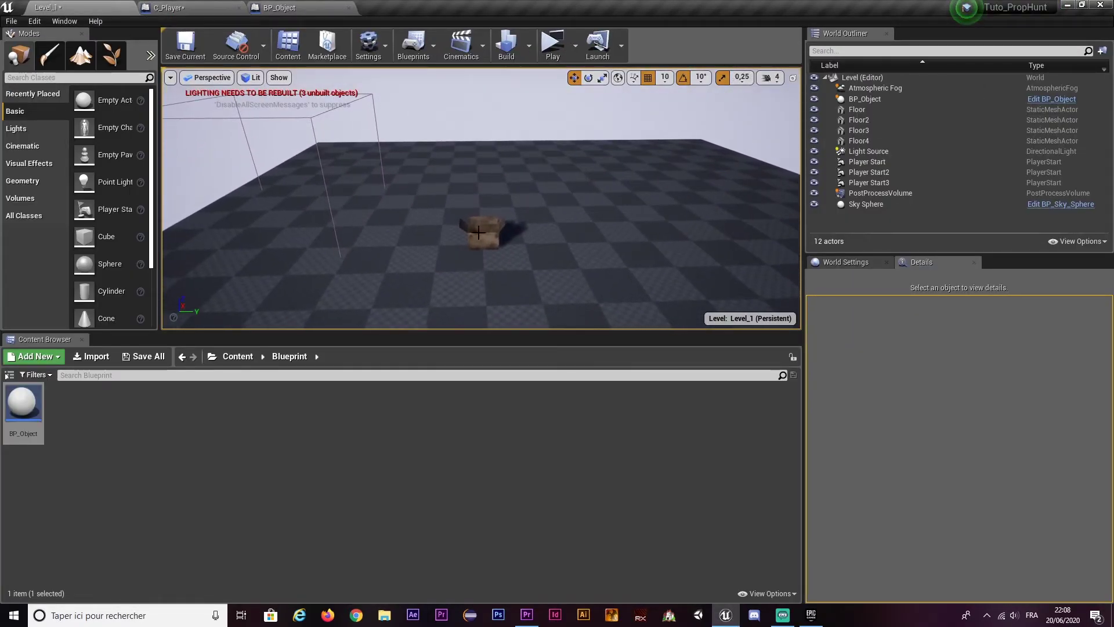
- Duplicate the crate as BP_Object2 and give it the covered table mesh
left_click(478, 233)
left_click_drag(478, 233, 551, 228, "alt")
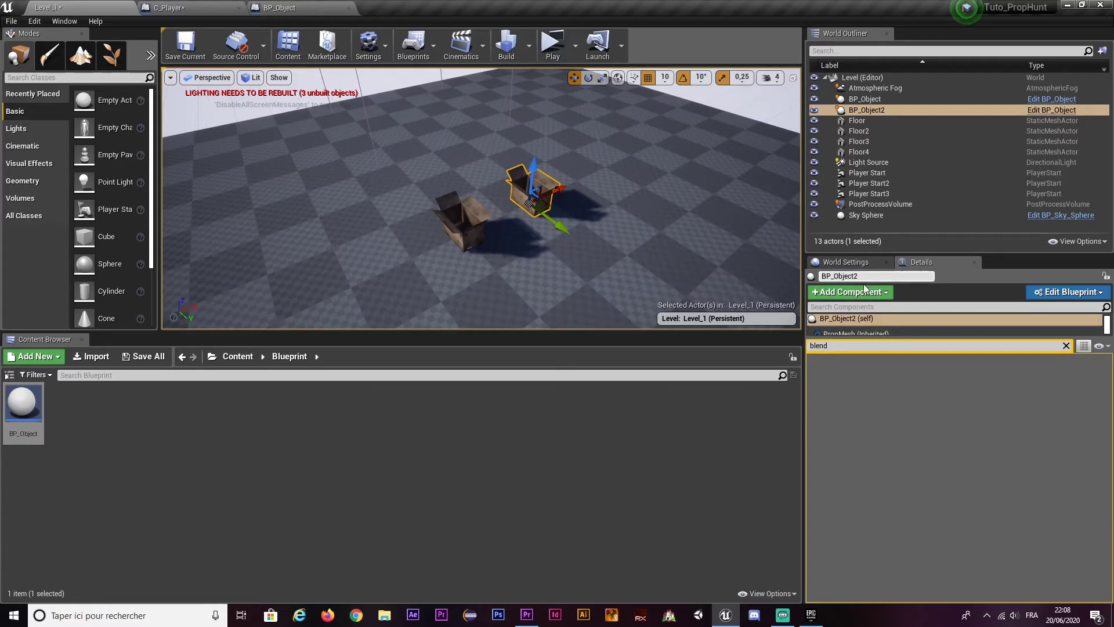
left_click(1065, 345)
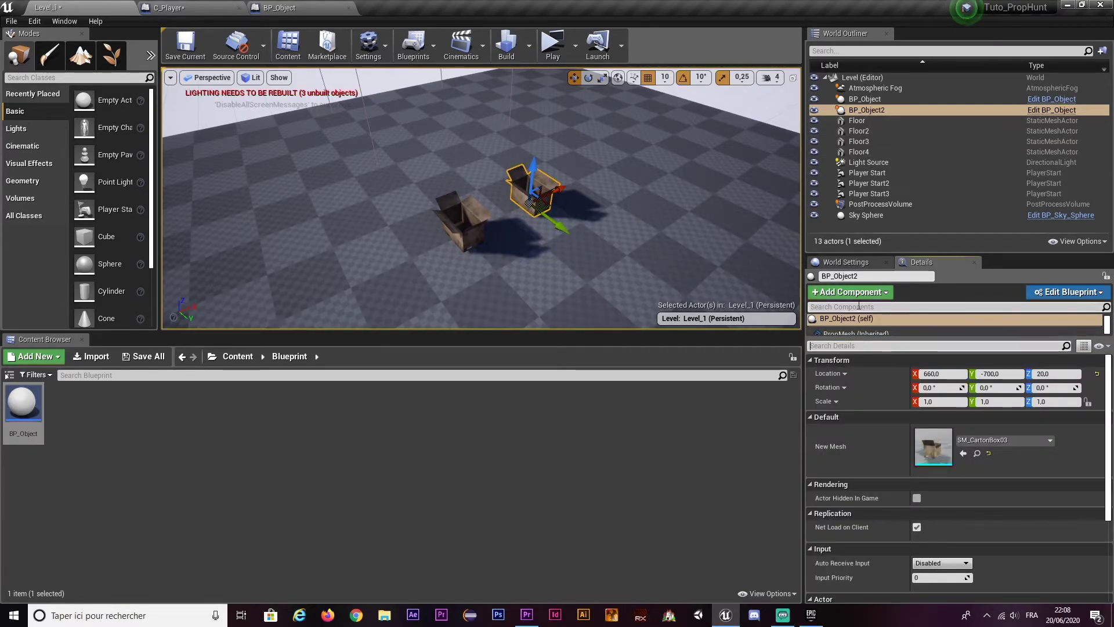
left_click(998, 440)
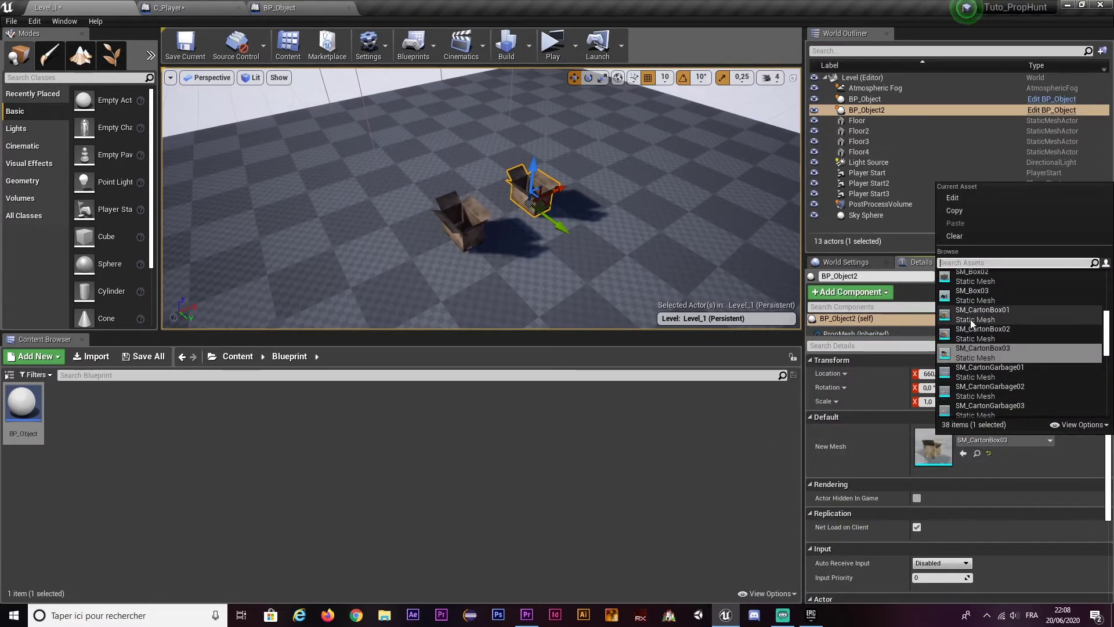
left_click(973, 295)
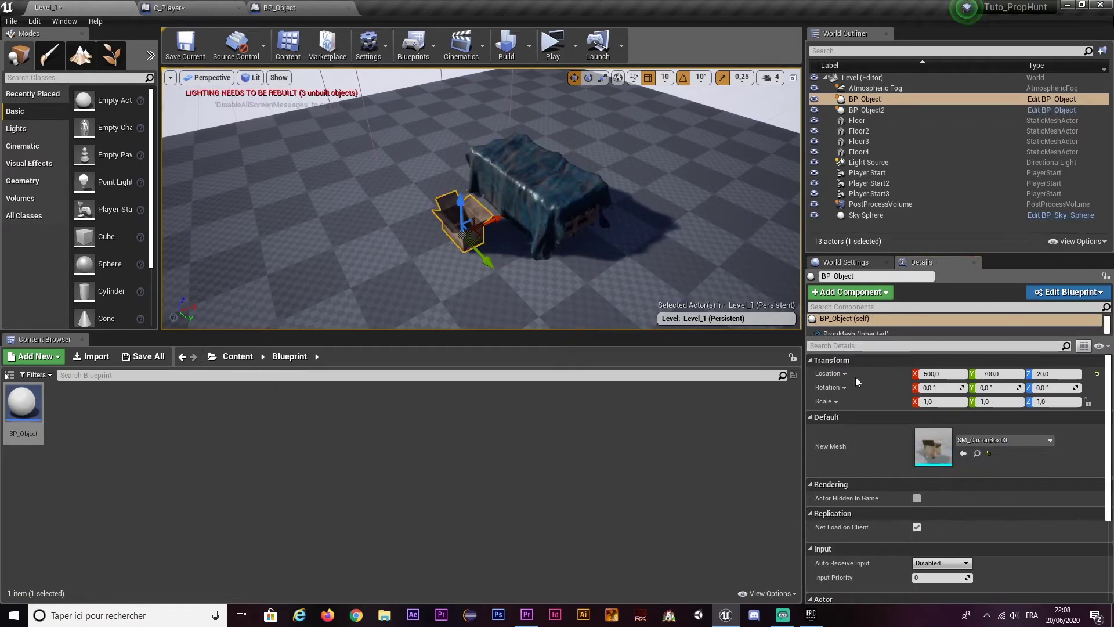
- Switch BP_Object's mesh to SM_Barrel02 and place the barrel beside the table
left_click(981, 442)
left_click(967, 322)
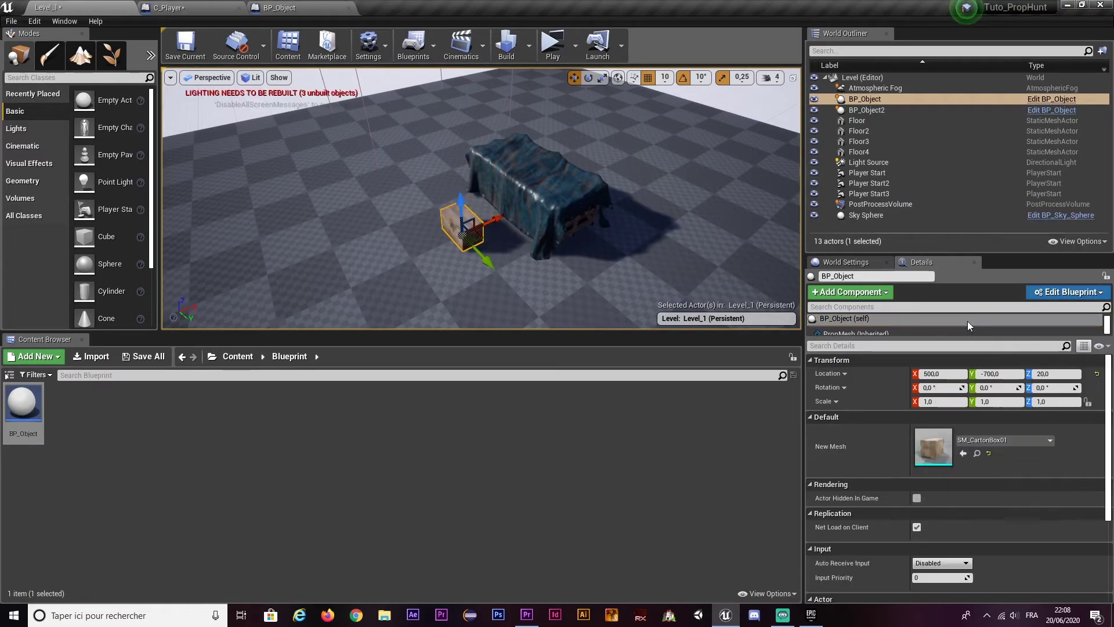
left_click(967, 322)
left_click(1003, 439)
scroll(963, 345, "up", 3)
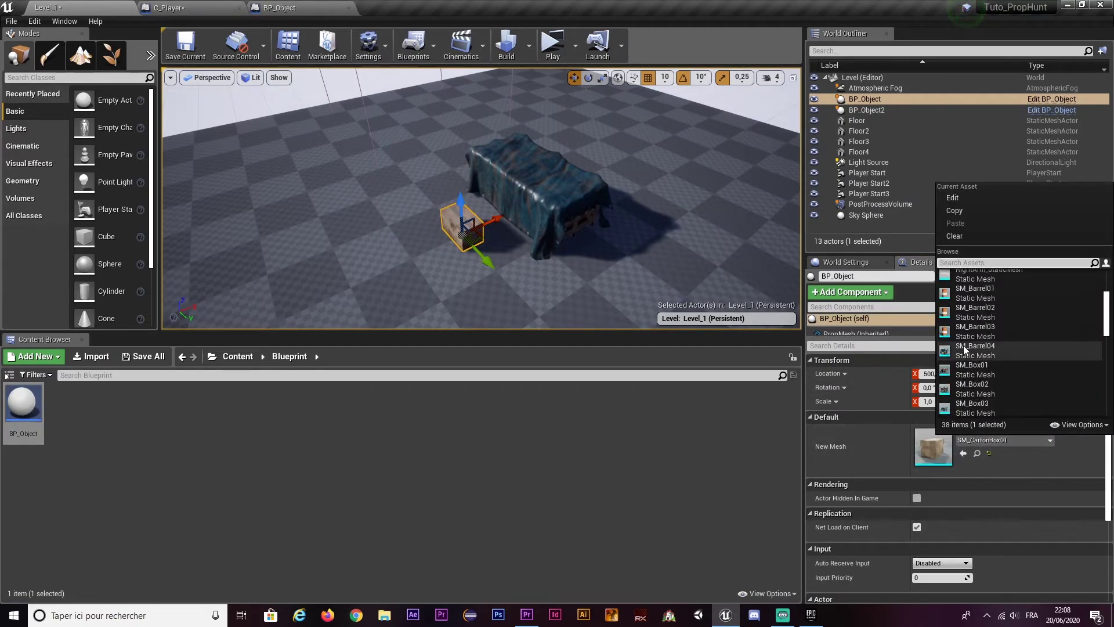
left_click(961, 311)
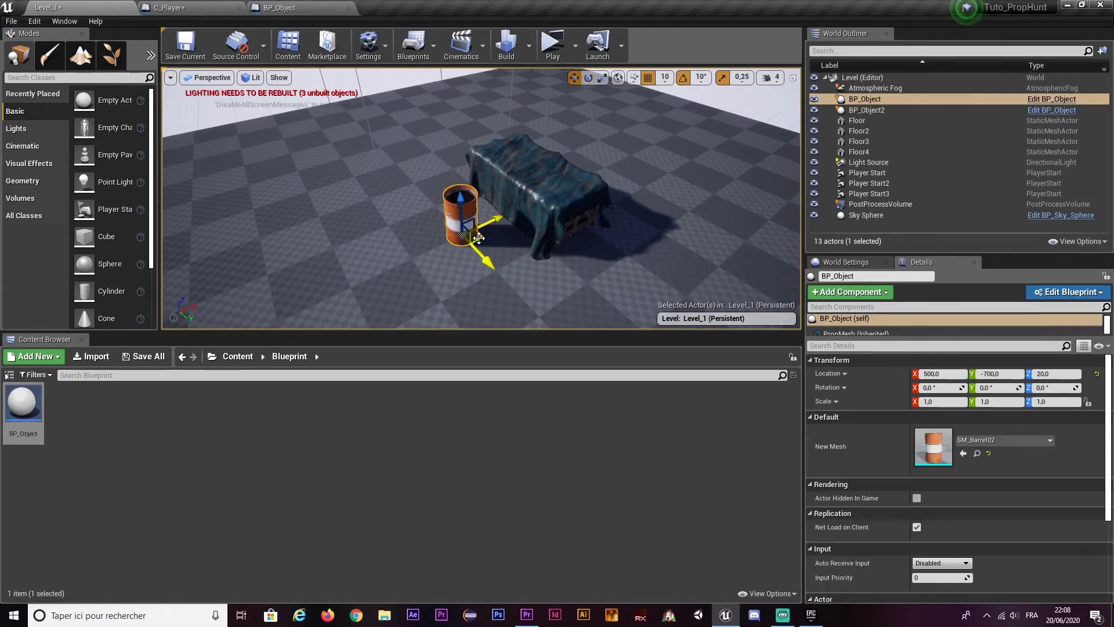
left_click_drag(478, 237, 470, 243)
left_click(542, 51)
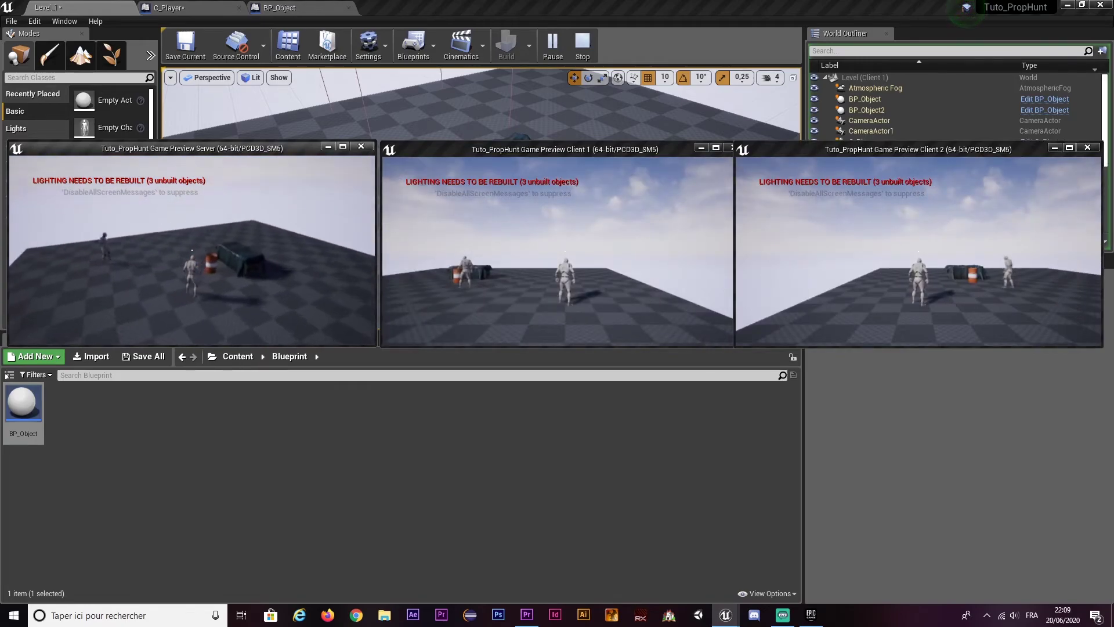
- In the server preview, walk between the barrel and table watching the outline switch, then stop
mouse_move(192, 251)
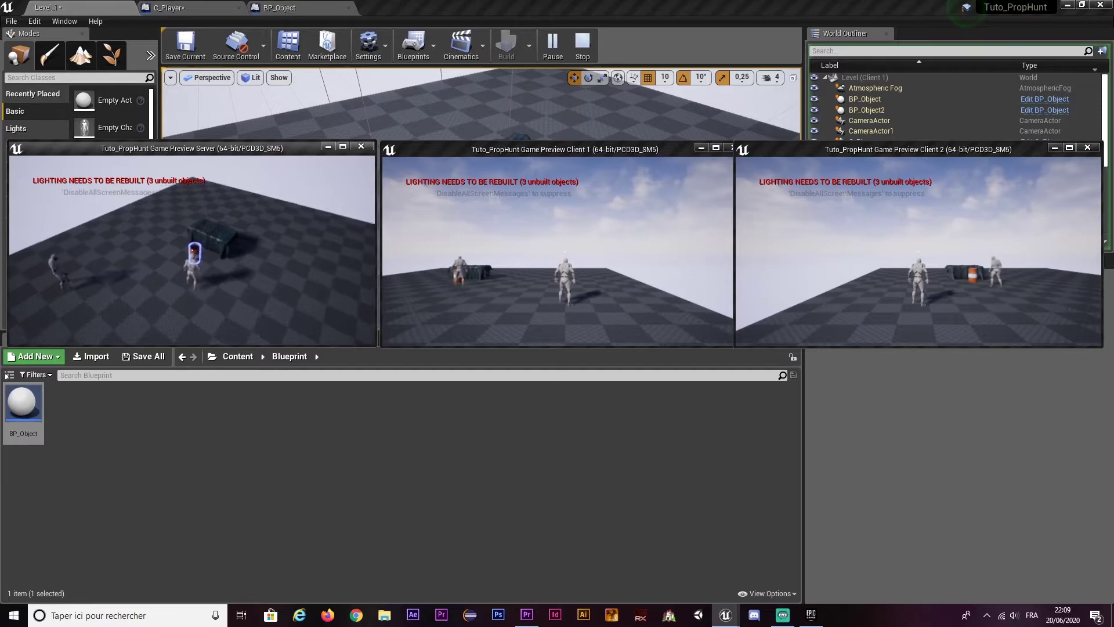
key("w")
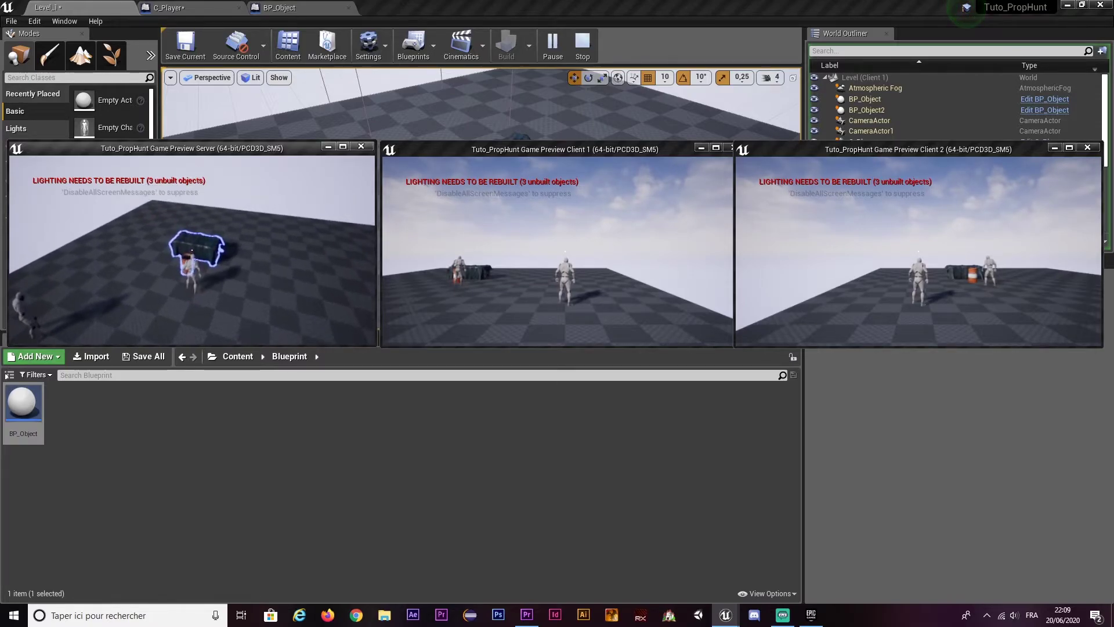
key("w")
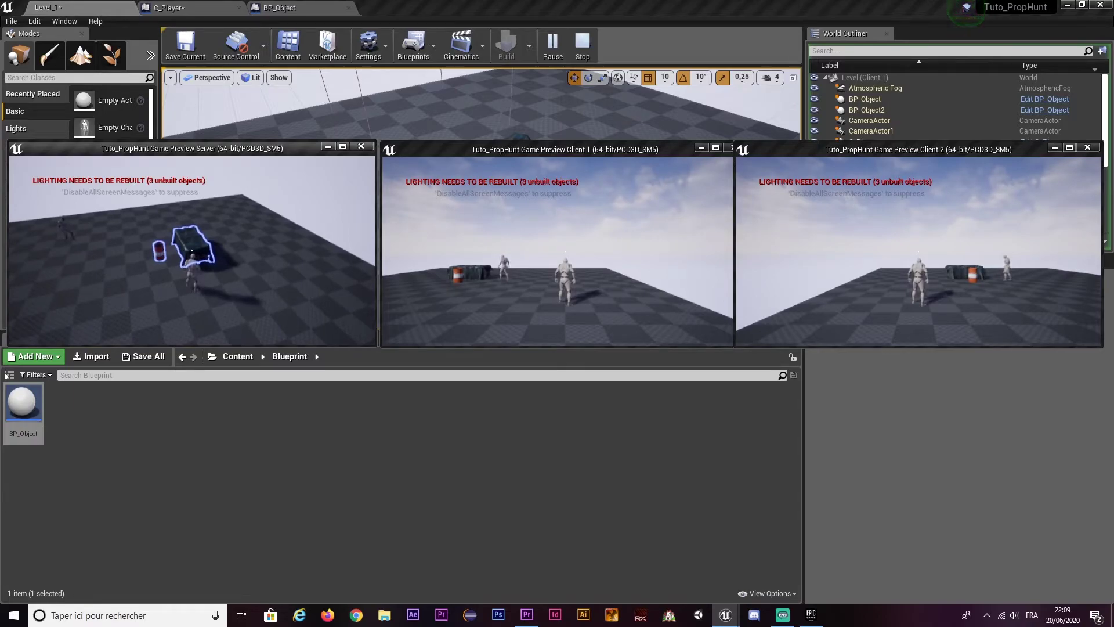
key("w")
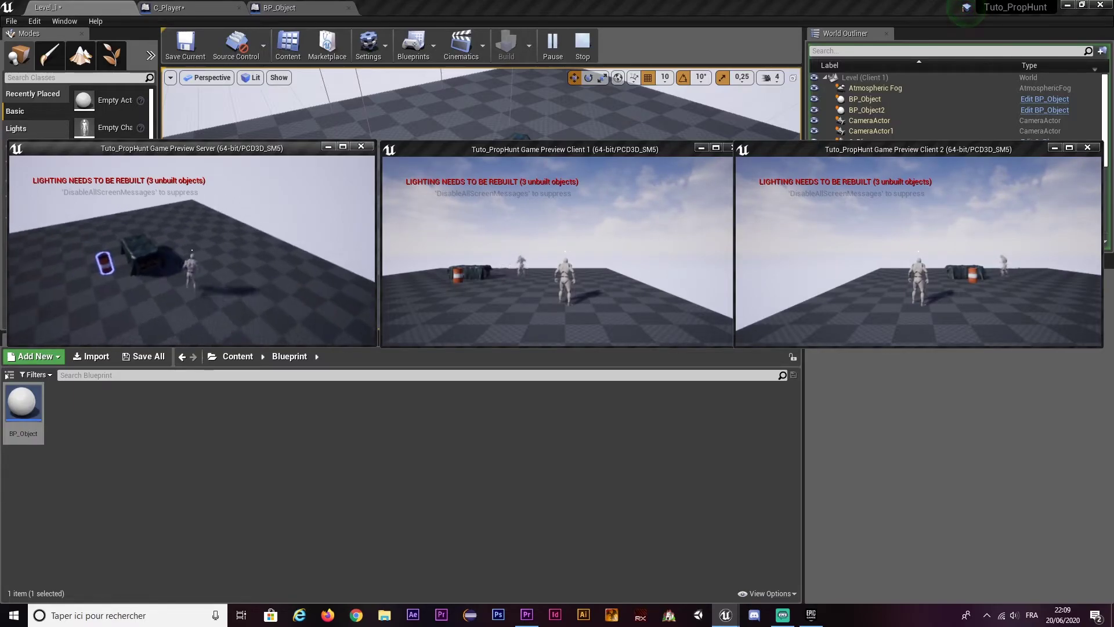
key("w")
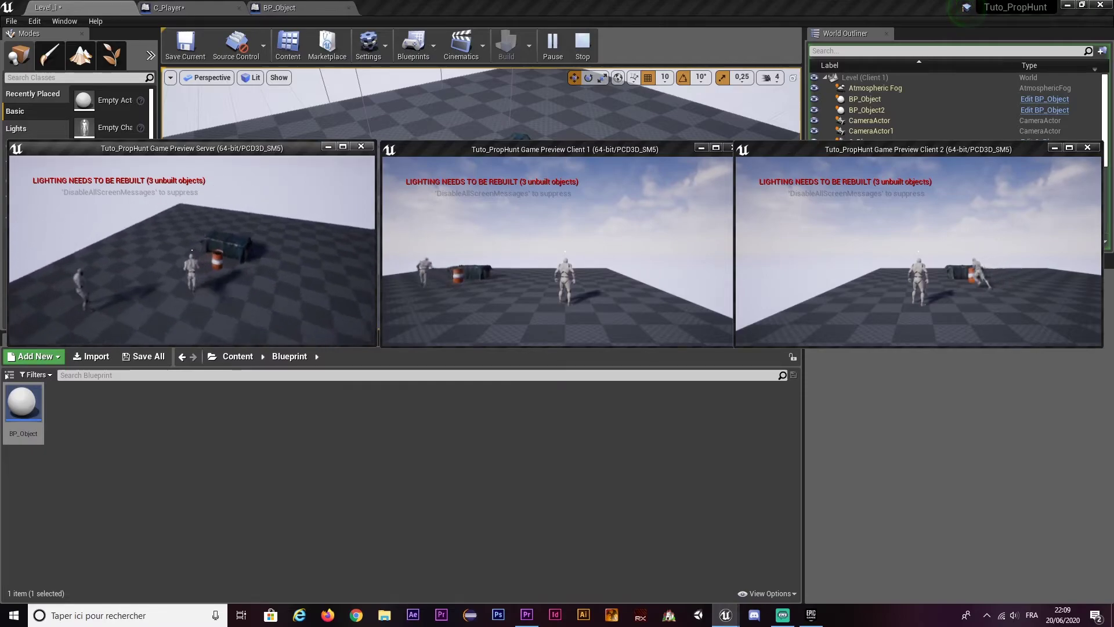
key("w")
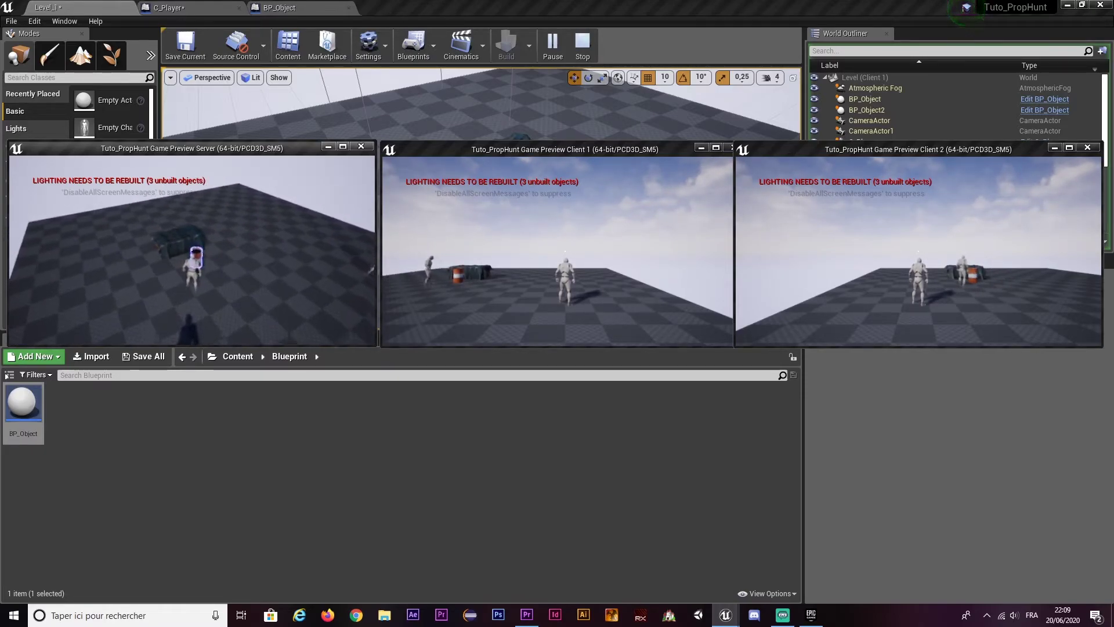
key("Escape")
- Return to C_Player's Func Outline Object graph and look over the trace line and cast nodes
left_click(290, 8)
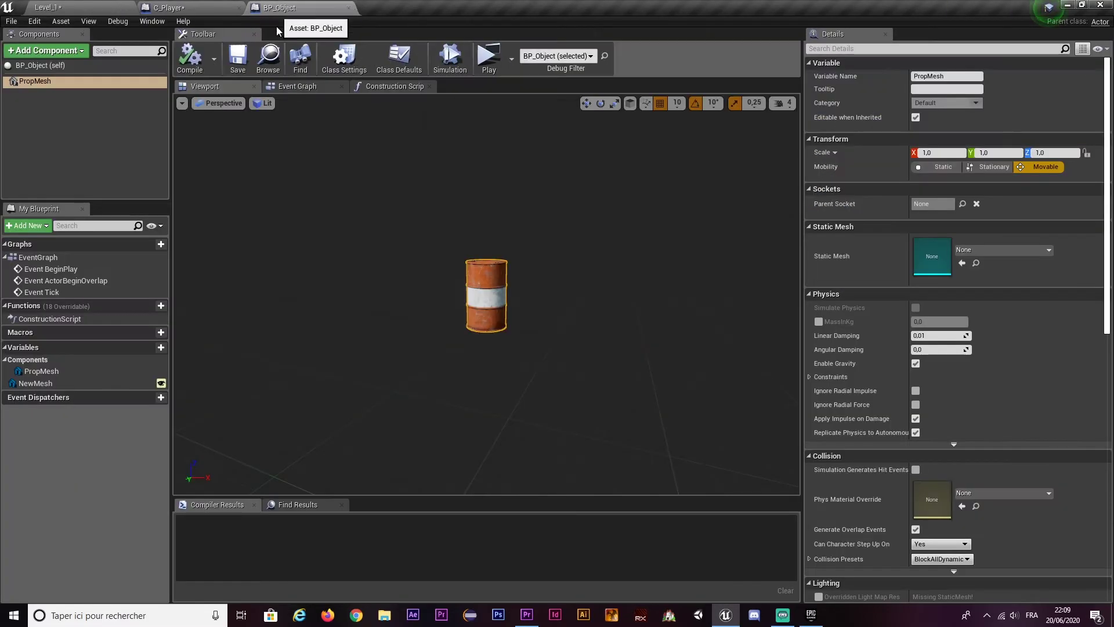
left_click(186, 8)
right_click_drag(388, 235, 453, 223)
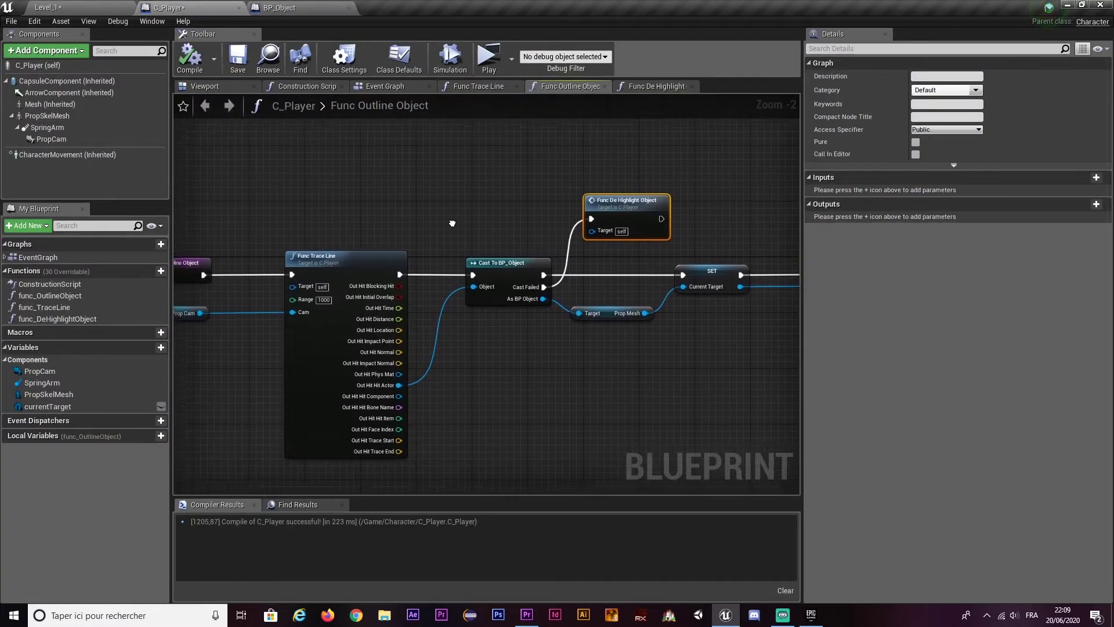
left_click_drag(361, 183, 574, 345)
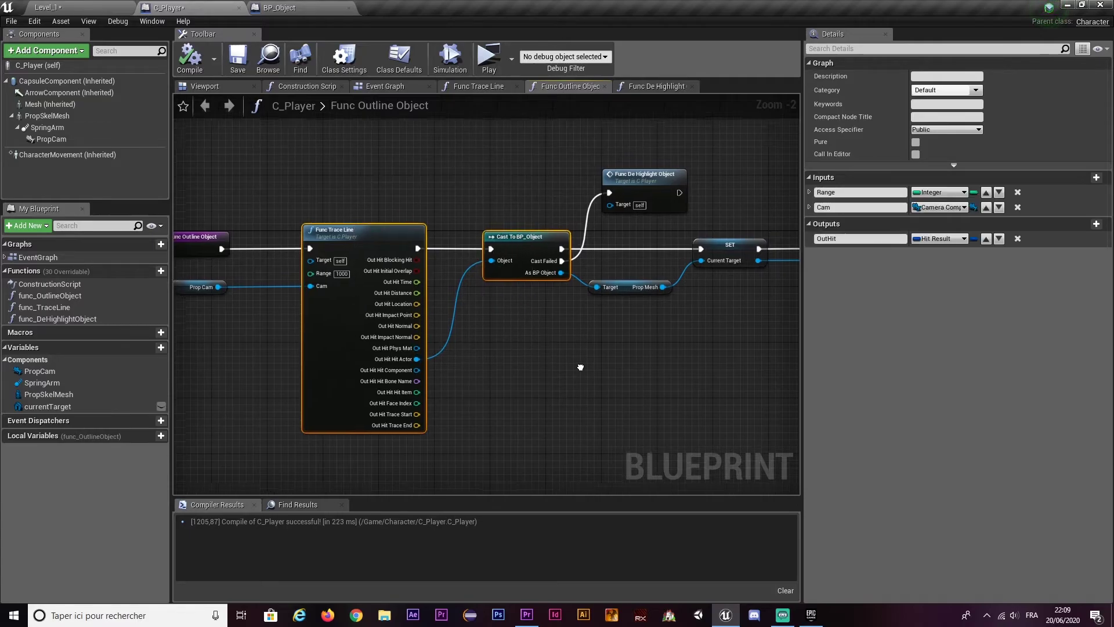
right_click_drag(588, 369, 402, 355)
left_click_drag(536, 335, 691, 244)
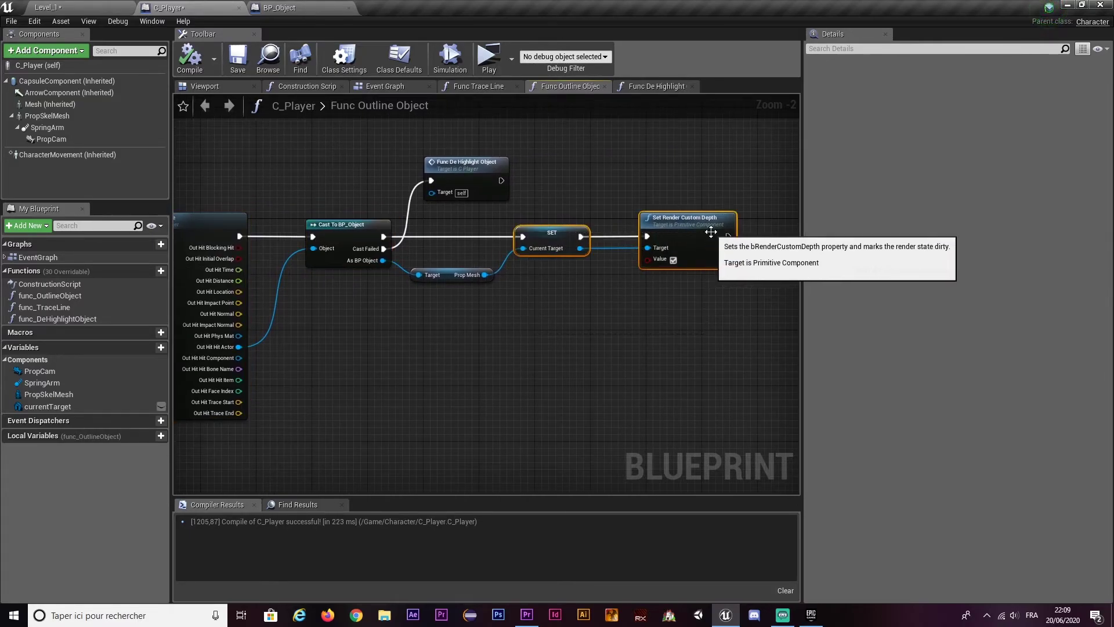
right_click_drag(220, 196, 311, 210)
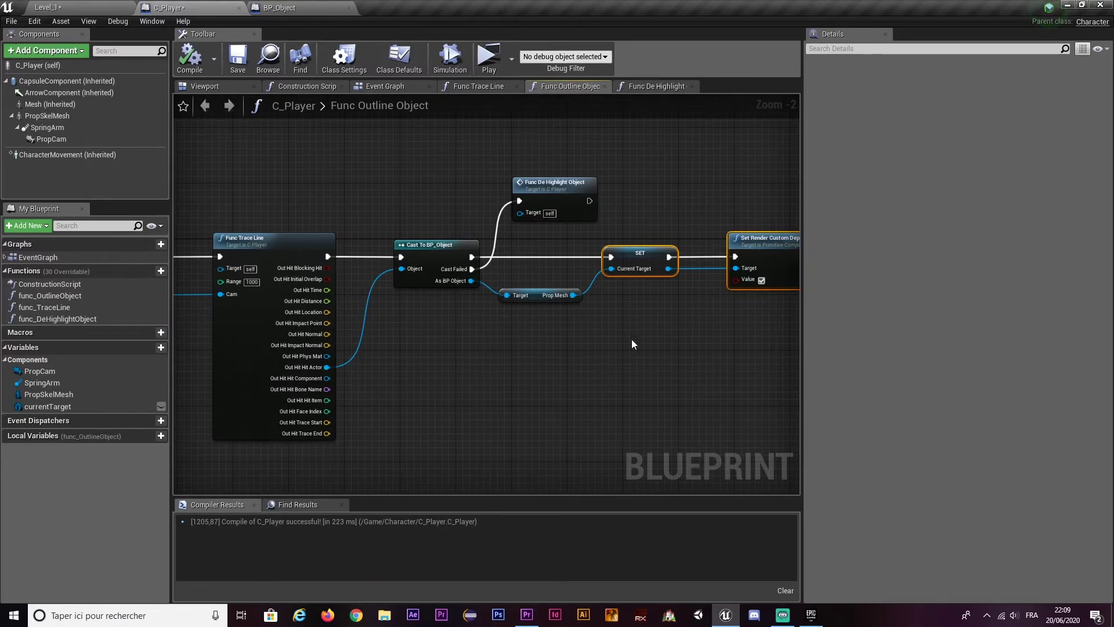
left_click_drag(427, 312, 260, 243)
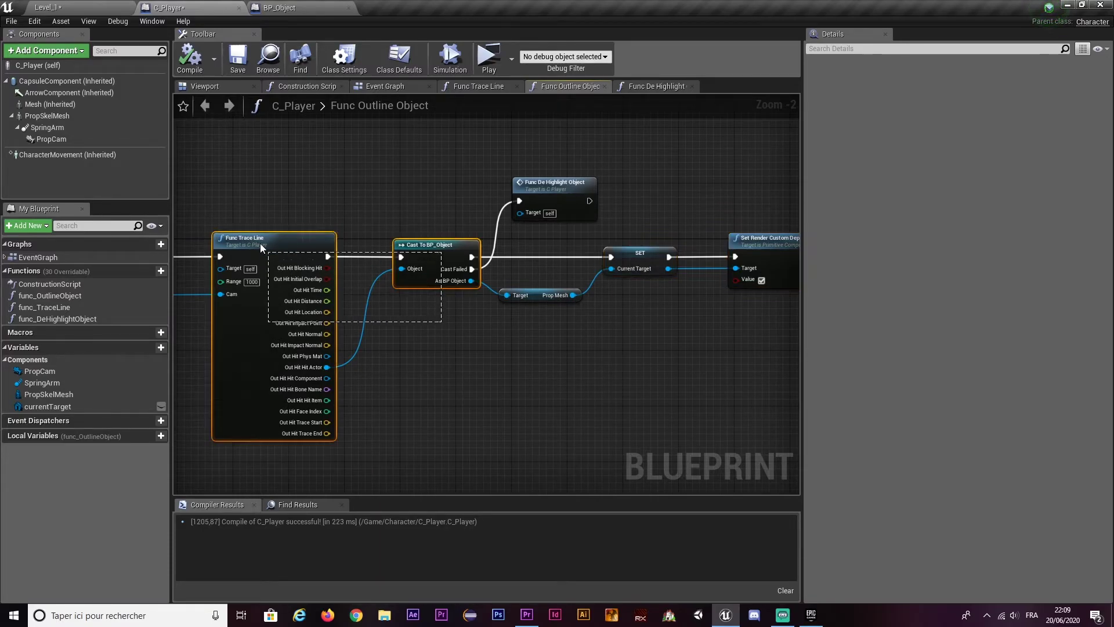
left_click_drag(268, 202, 449, 323)
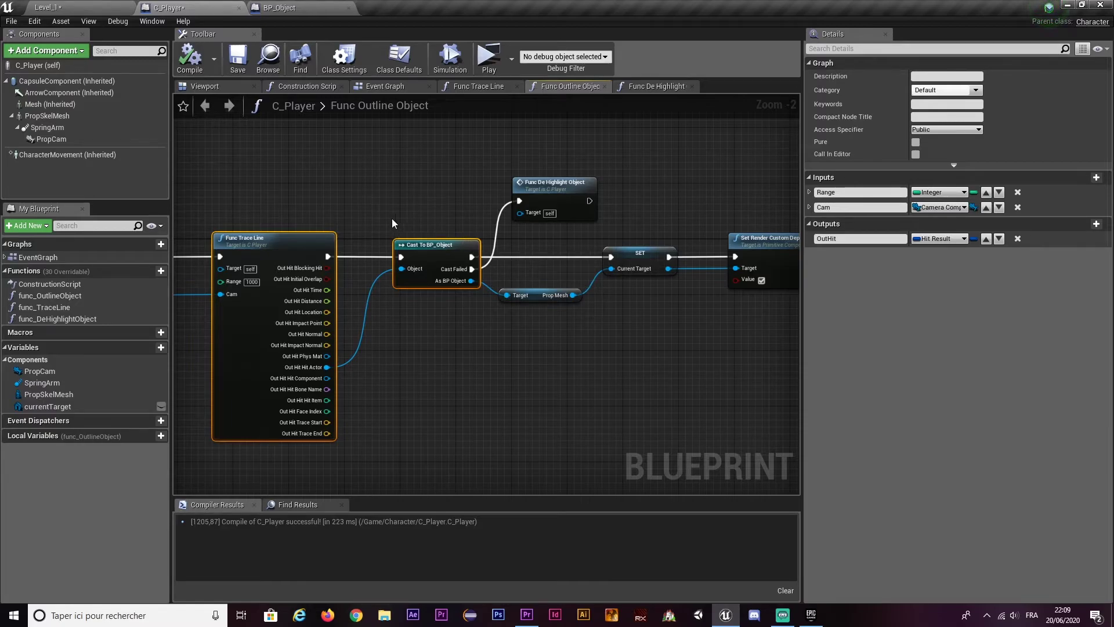
left_click_drag(411, 188, 458, 292)
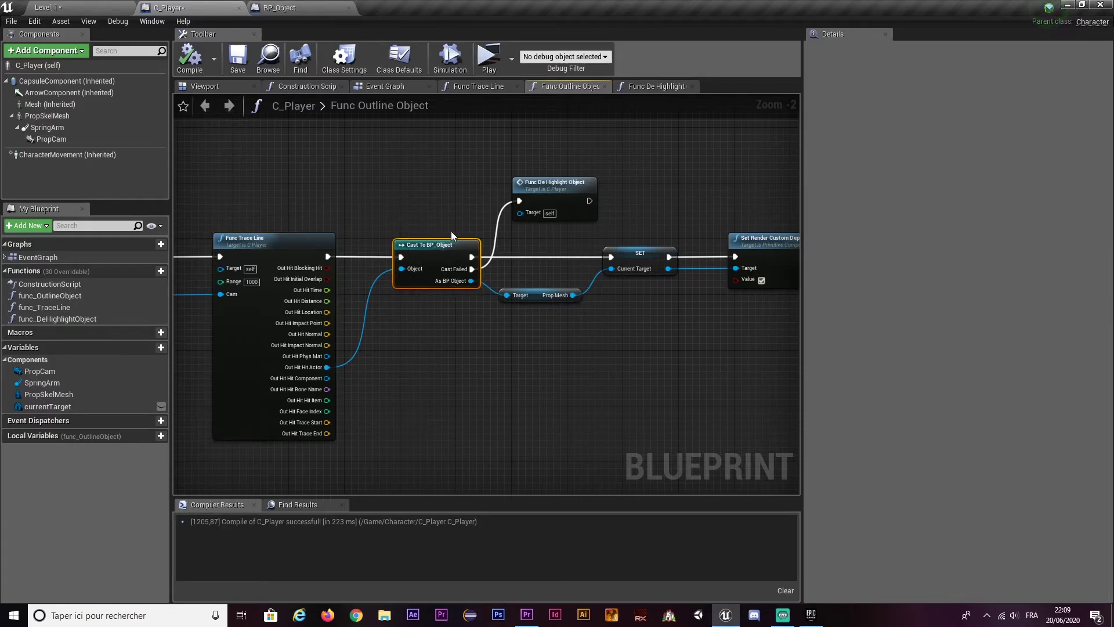
- Box-select SET Current Target and Set Render Custom Depth and drag them further right
right_click_drag(519, 268, 468, 268)
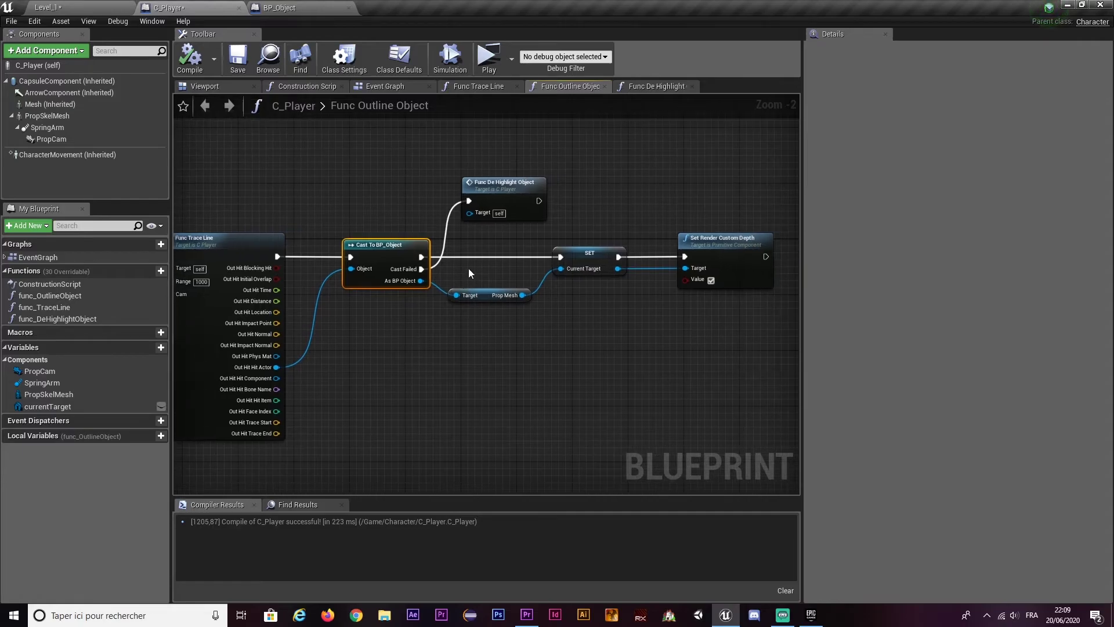
left_click_drag(493, 165, 557, 231)
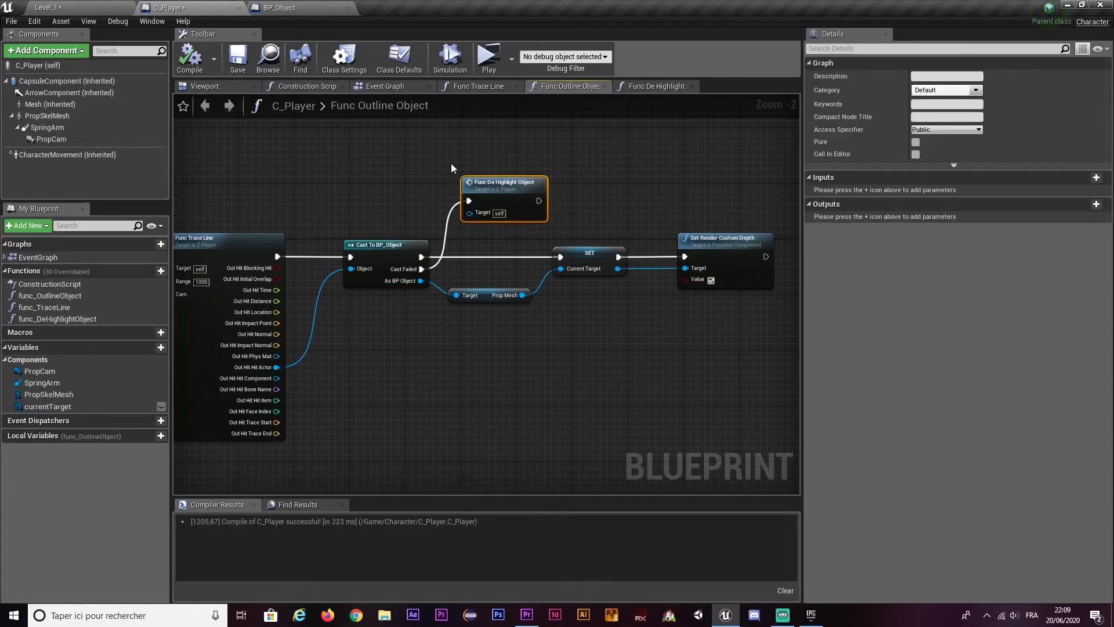
left_click_drag(452, 164, 559, 232)
right_click_drag(559, 232, 489, 222)
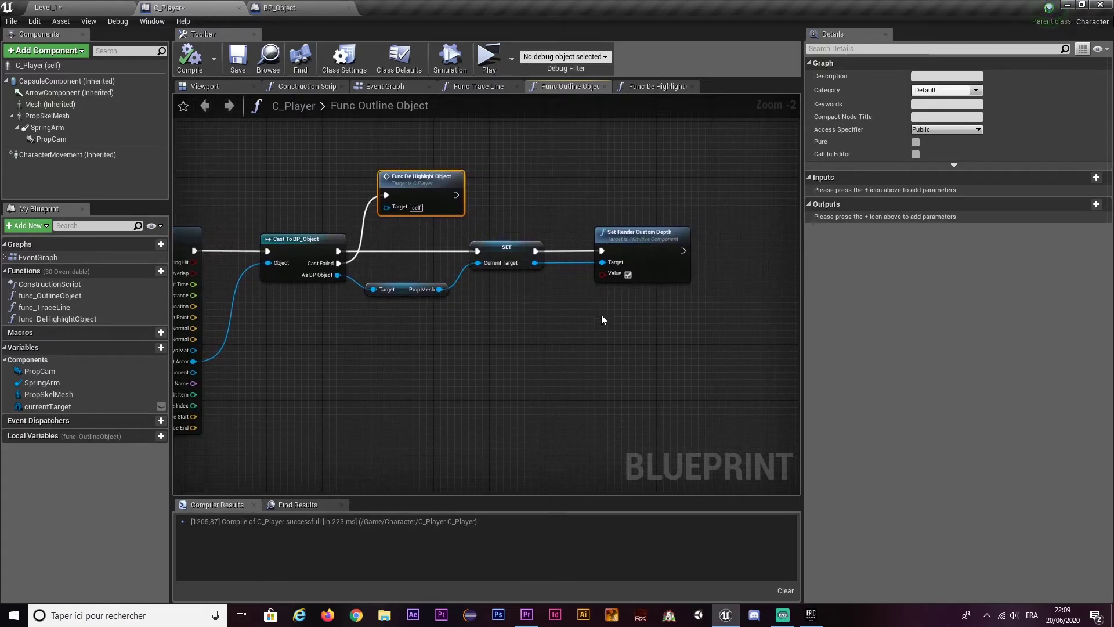
left_click_drag(547, 313, 483, 240)
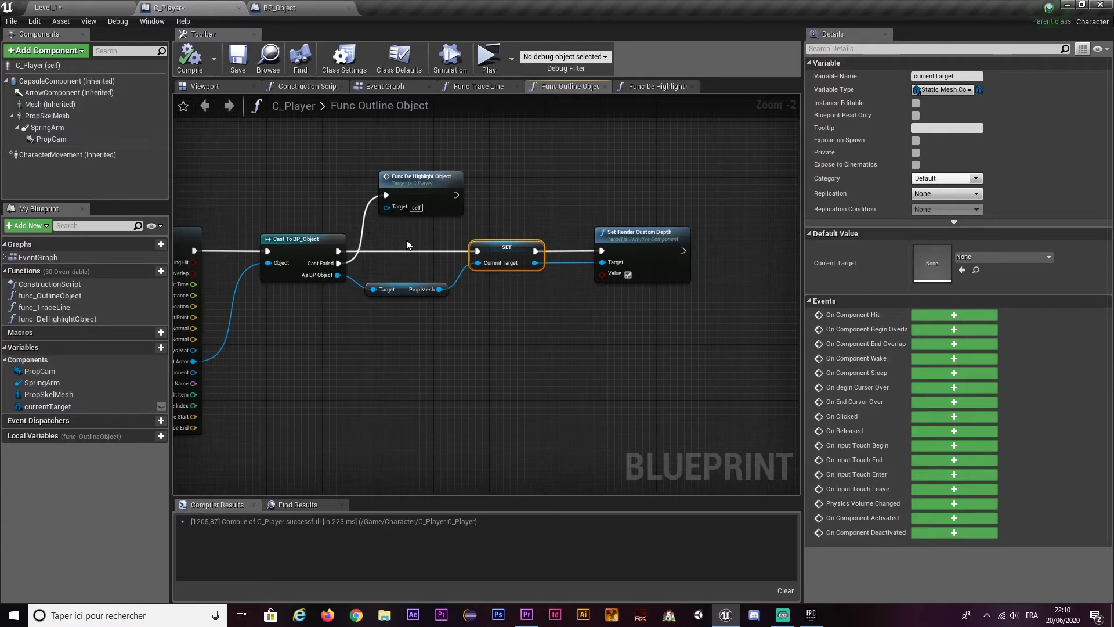
right_click_drag(414, 245, 435, 227)
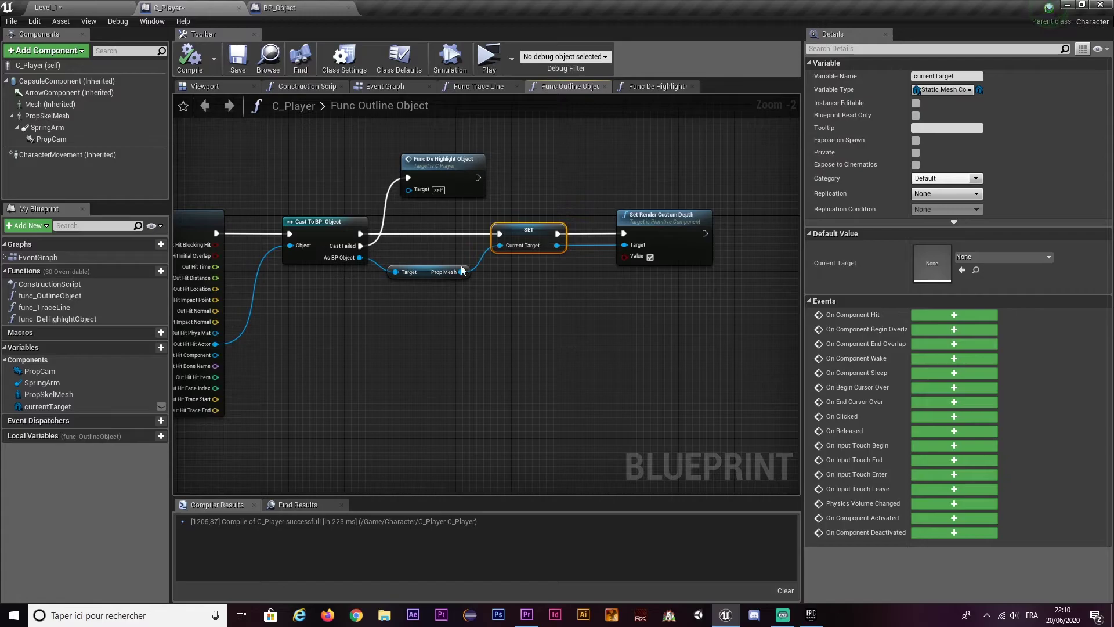
left_click_drag(497, 323, 558, 229)
left_click(473, 194)
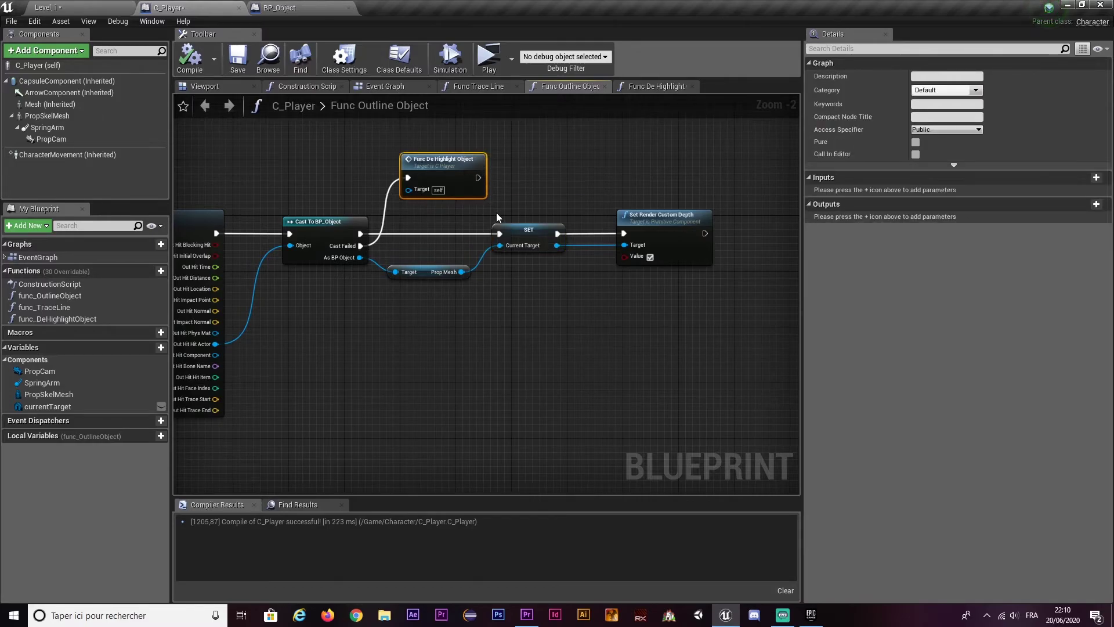
left_click(516, 232)
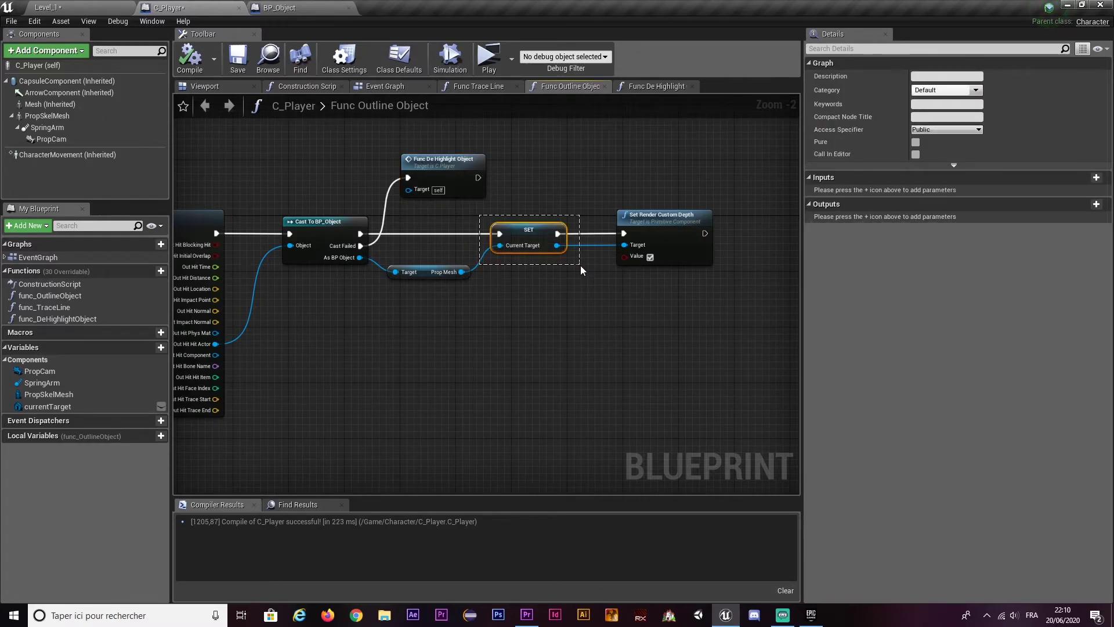
left_click(417, 159)
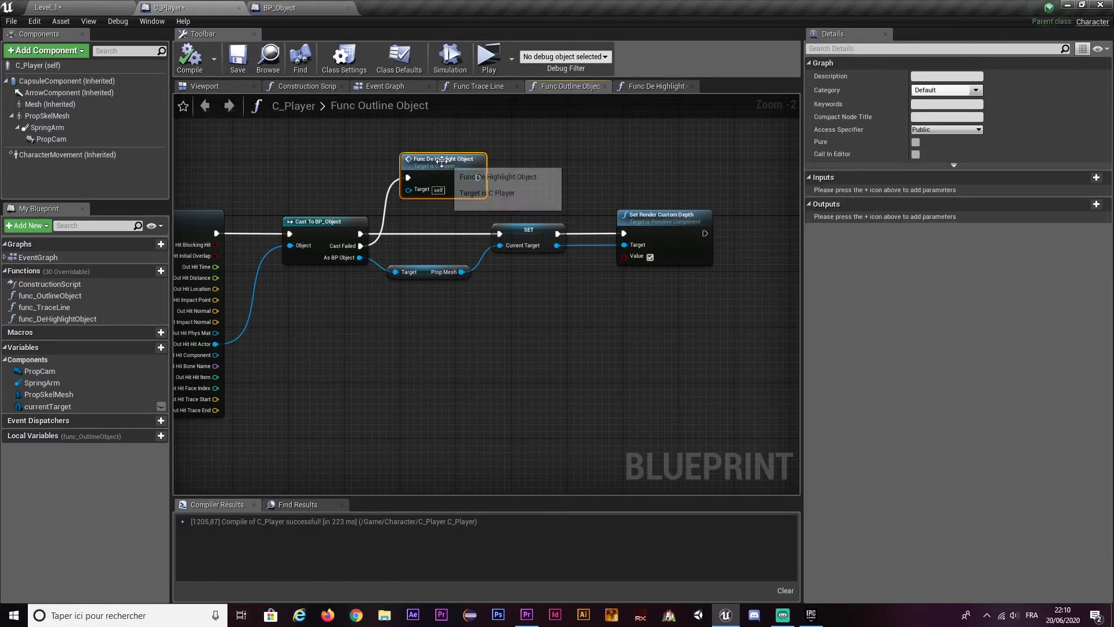
right_click_drag(584, 285, 536, 266)
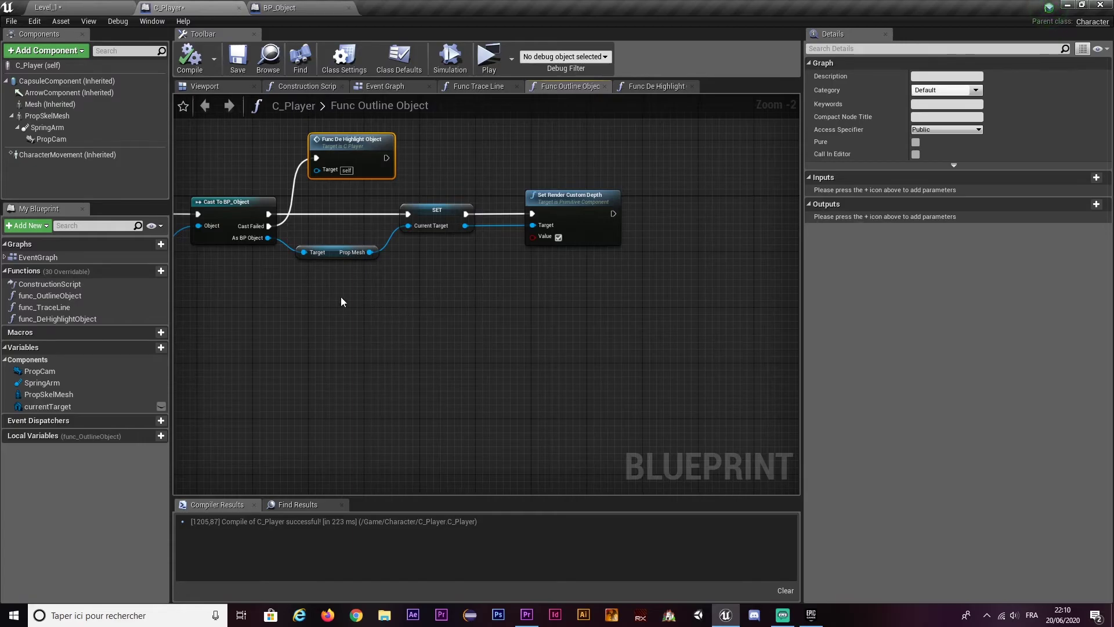
left_click_drag(427, 275, 580, 209)
scroll(441, 326, "down", 2)
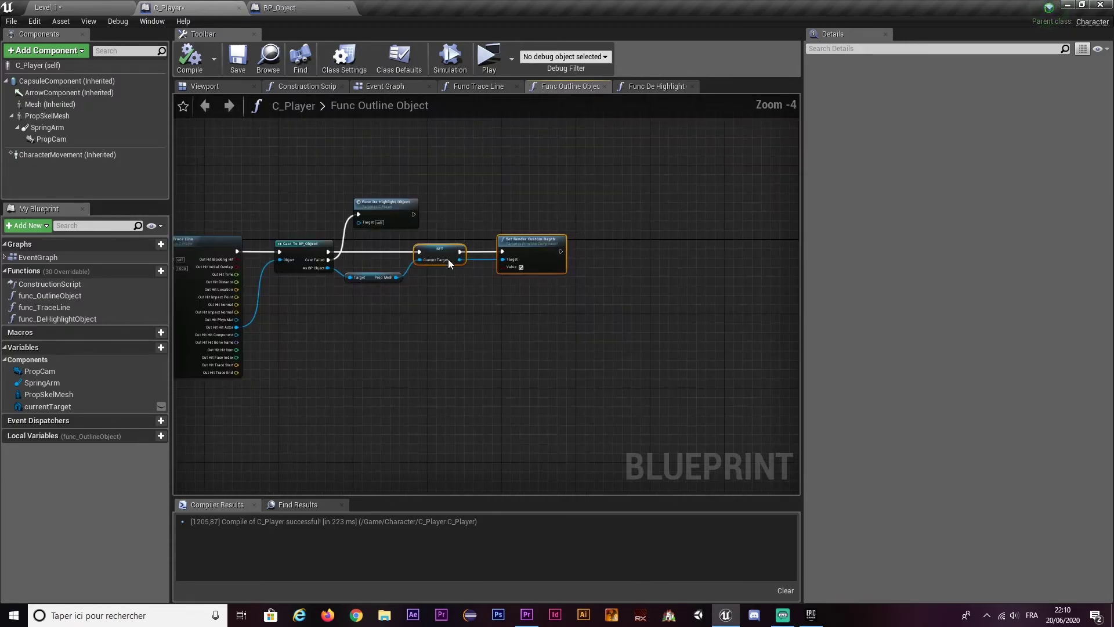
left_click_drag(448, 256, 674, 260)
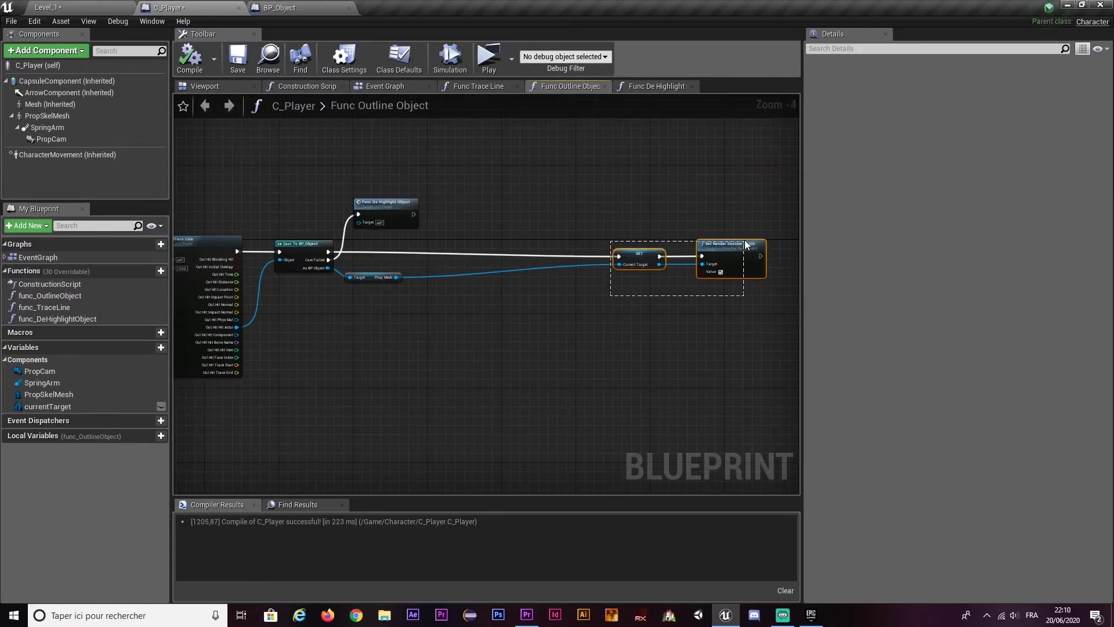
scroll(424, 280, "up", 1)
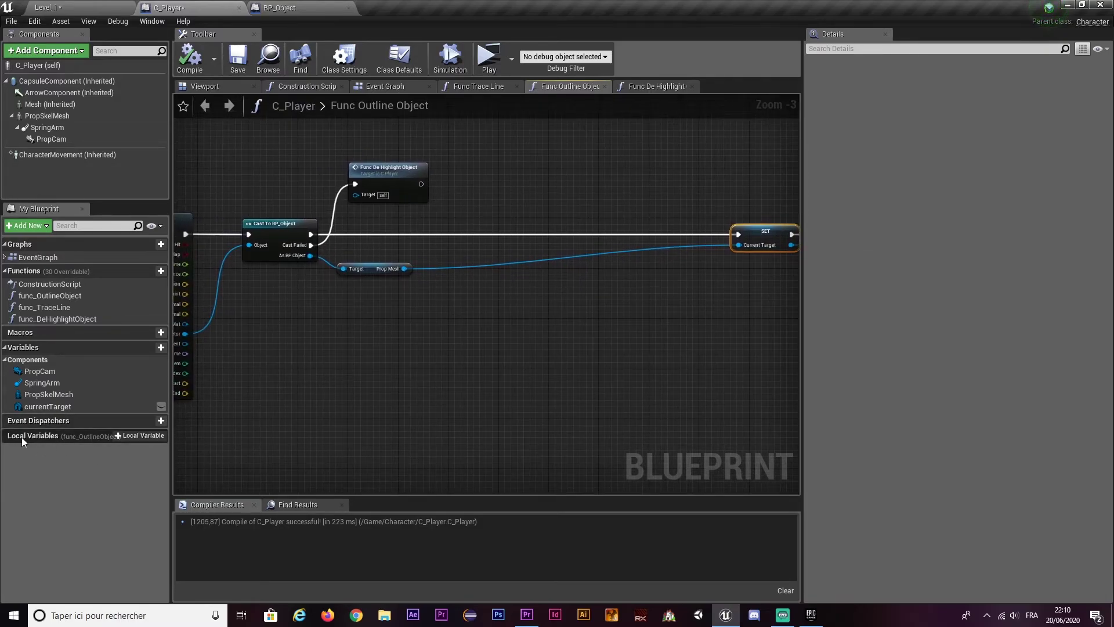
- Add a local variable named newTarget and give it a Static Mesh type
left_click(132, 434)
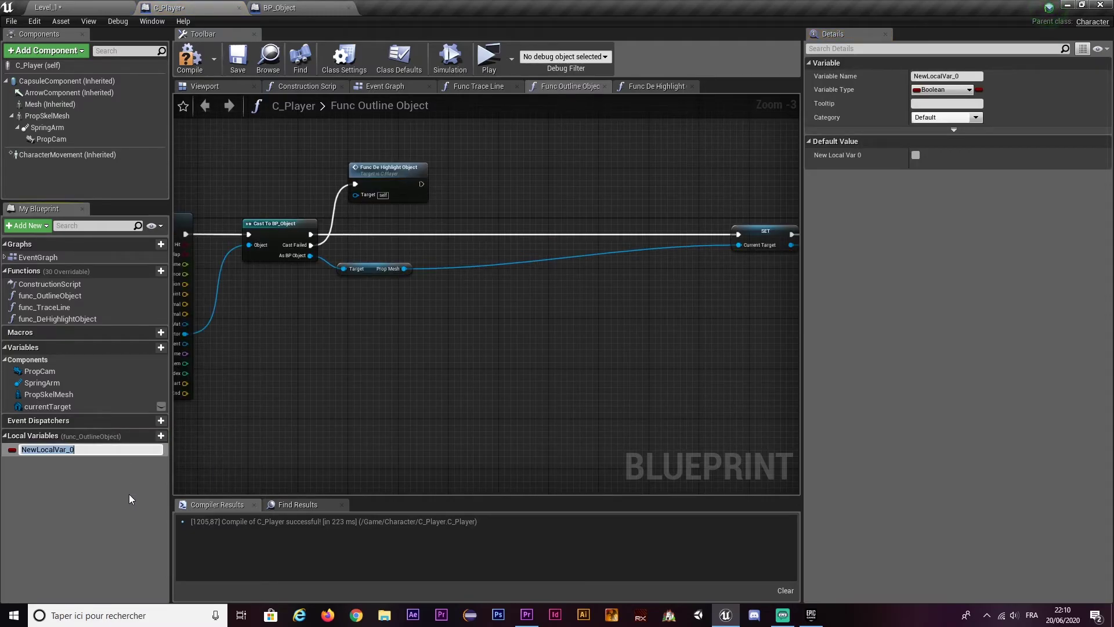
type("new")
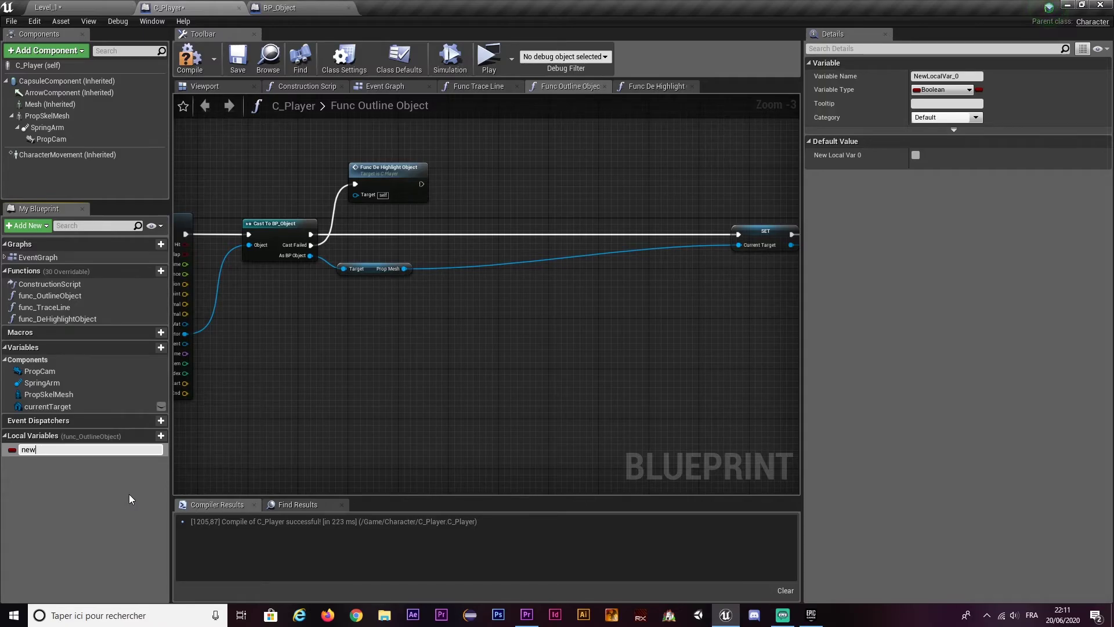
type("TTarget")
key("Return")
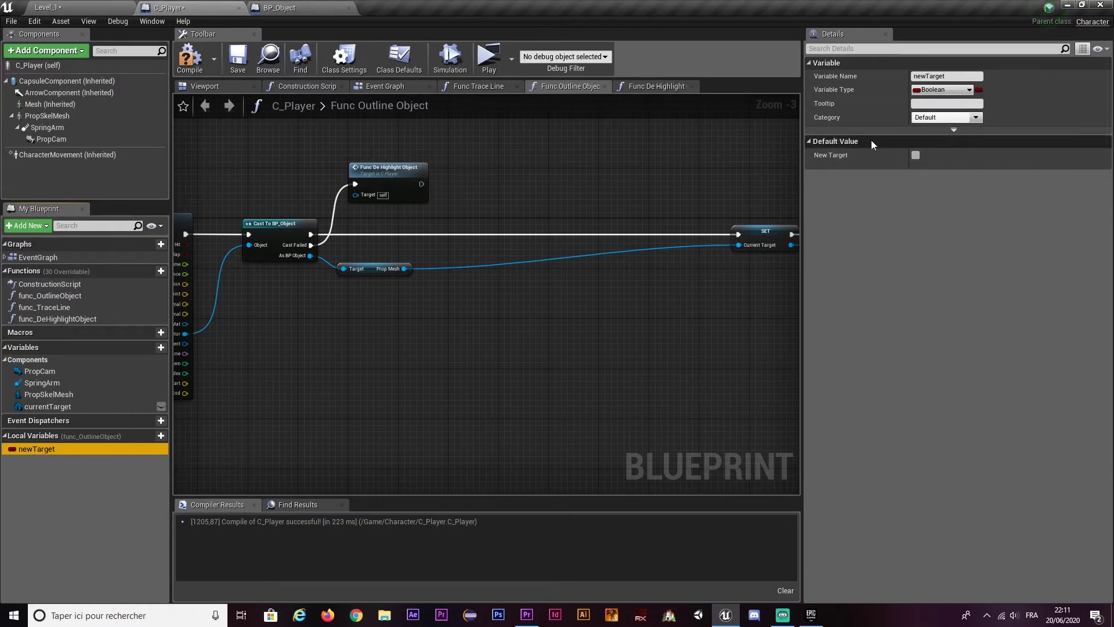
left_click(959, 89)
type("static")
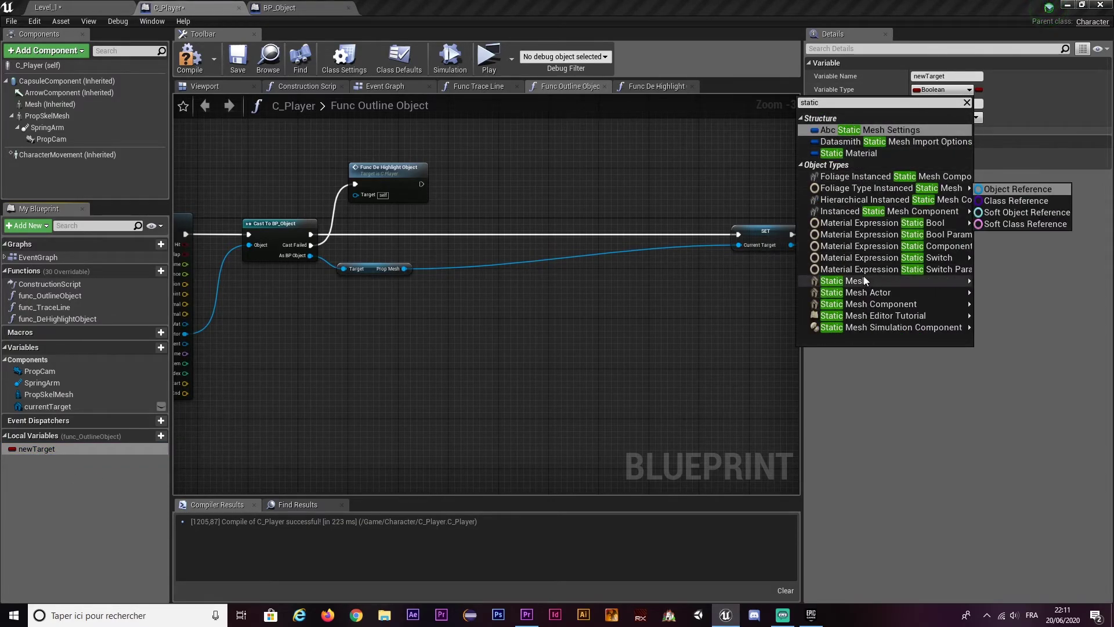
mouse_move(877, 304)
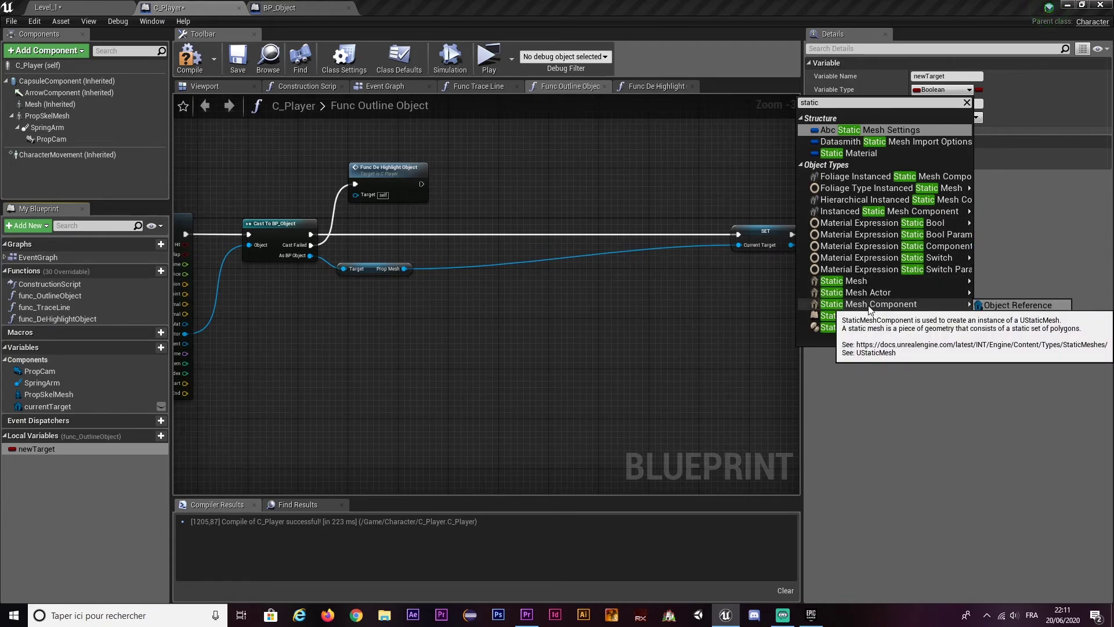
mouse_move(902, 283)
left_click(1017, 282)
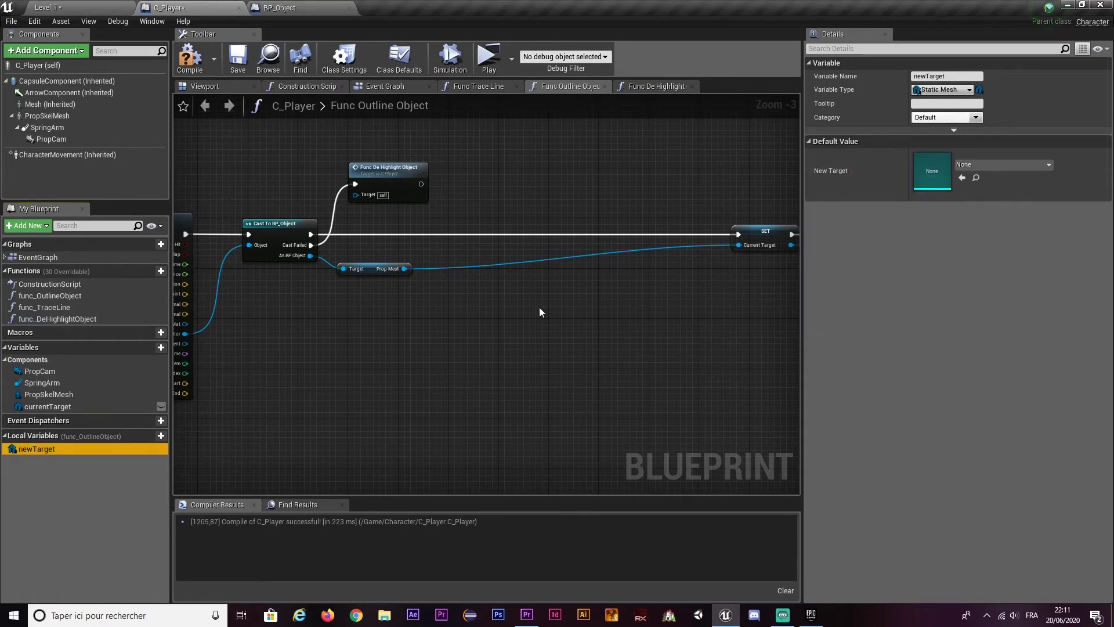
- Change newTarget's type to Static Mesh Component object reference, matching currentTarget, and compile
left_click(46, 406)
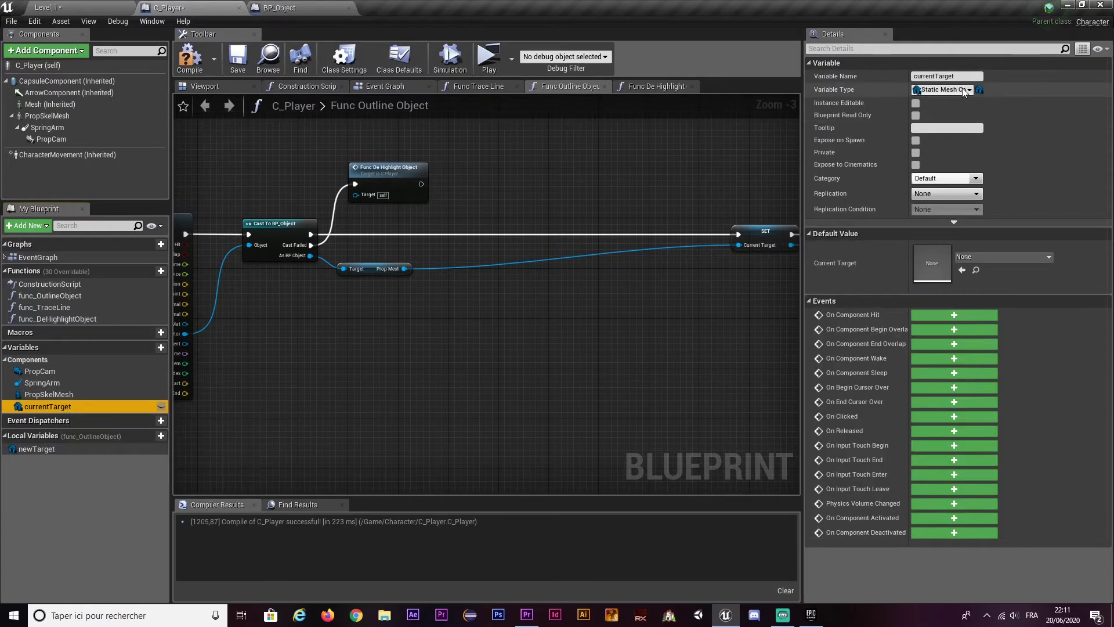
left_click(37, 448)
left_click(943, 89)
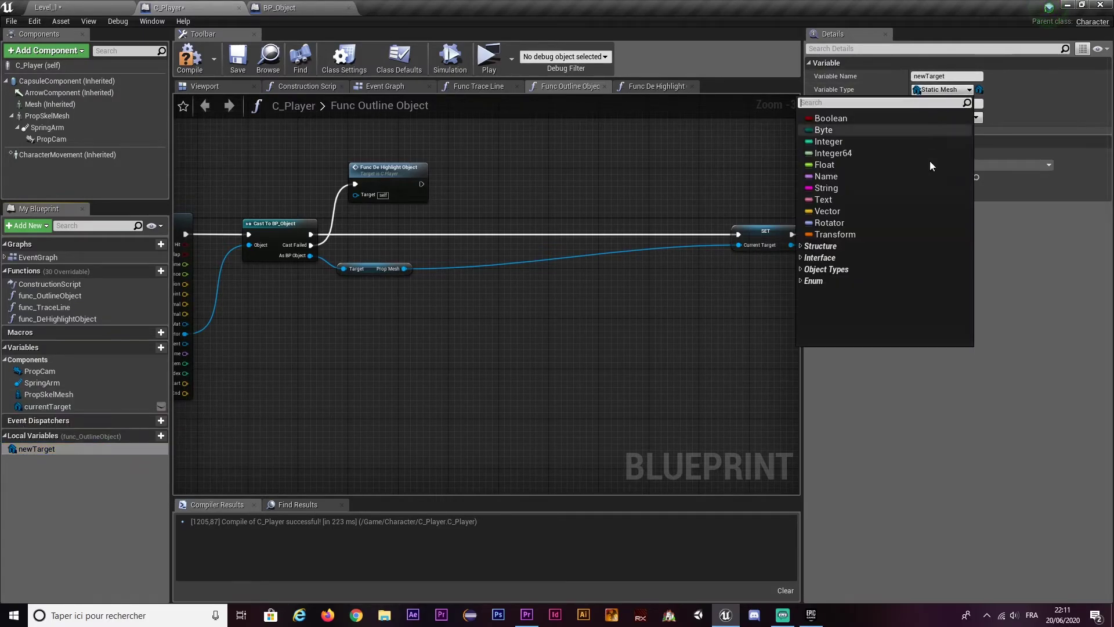
type("sta")
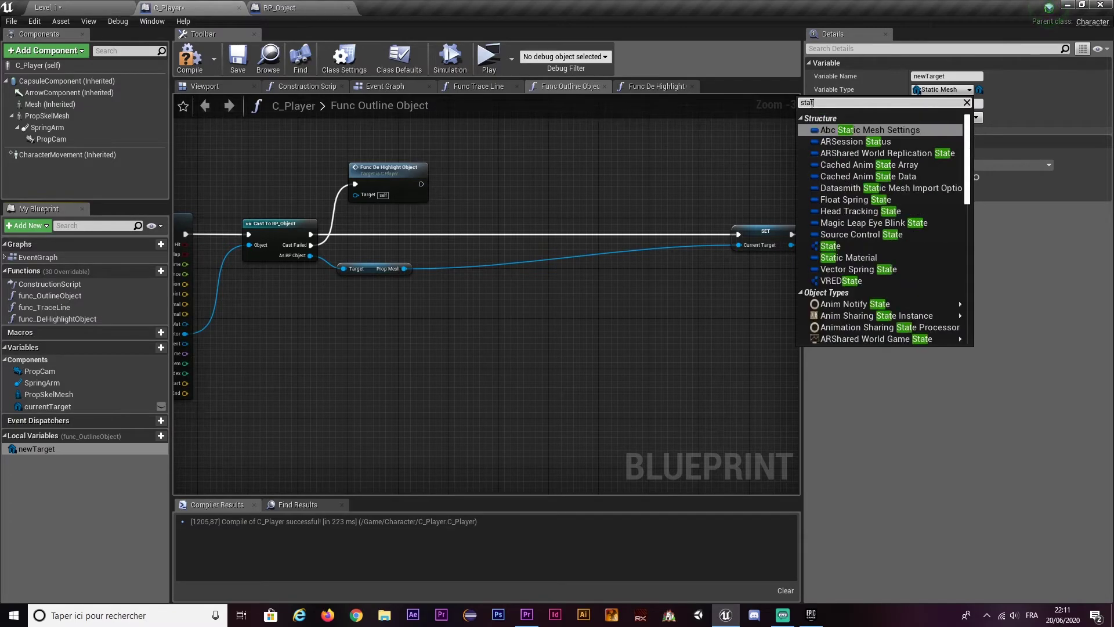
type("tic mesh com")
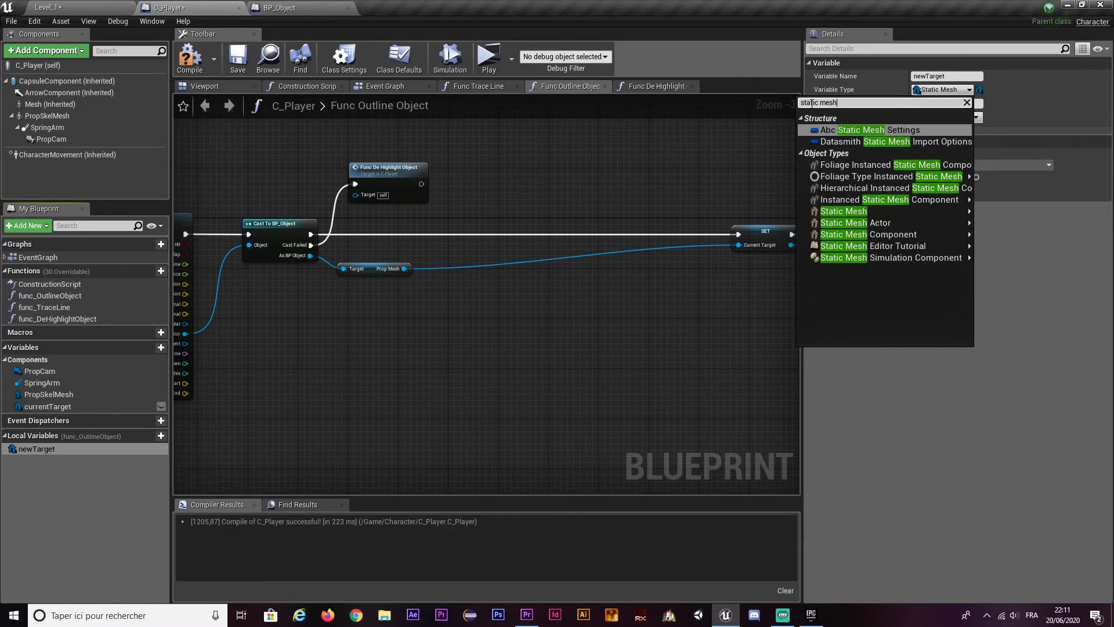
mouse_move(868, 175)
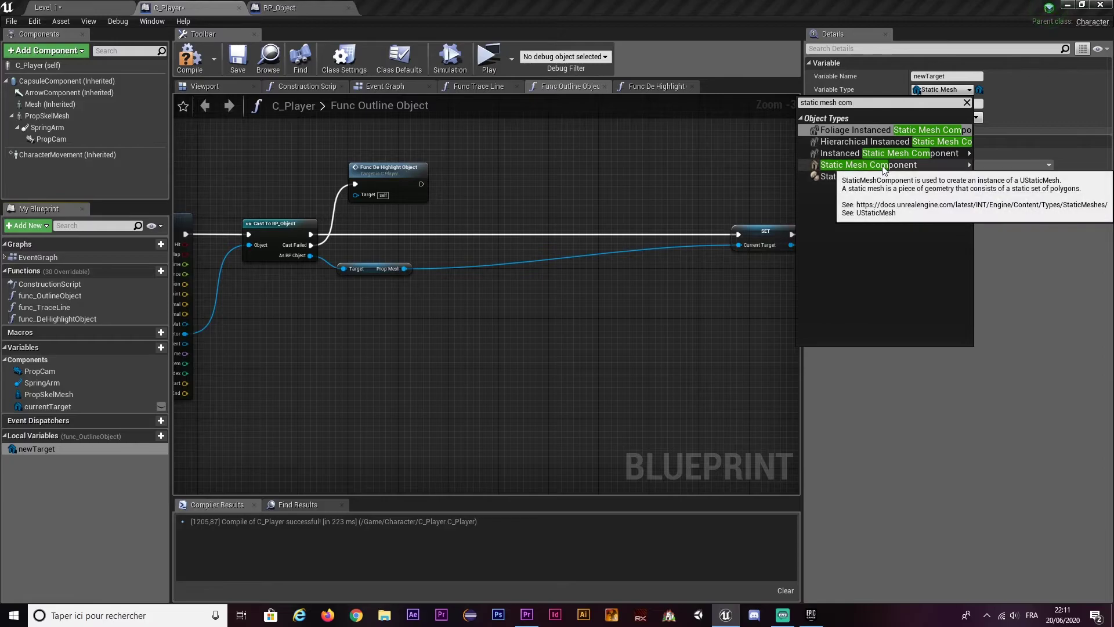
left_click(1015, 165)
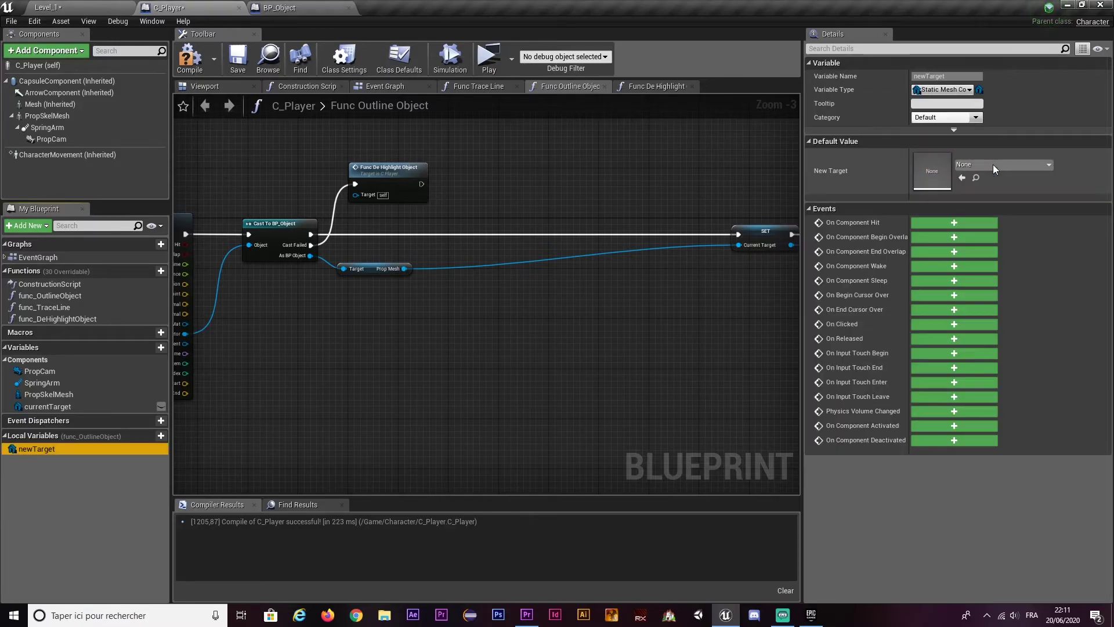
left_click(190, 58)
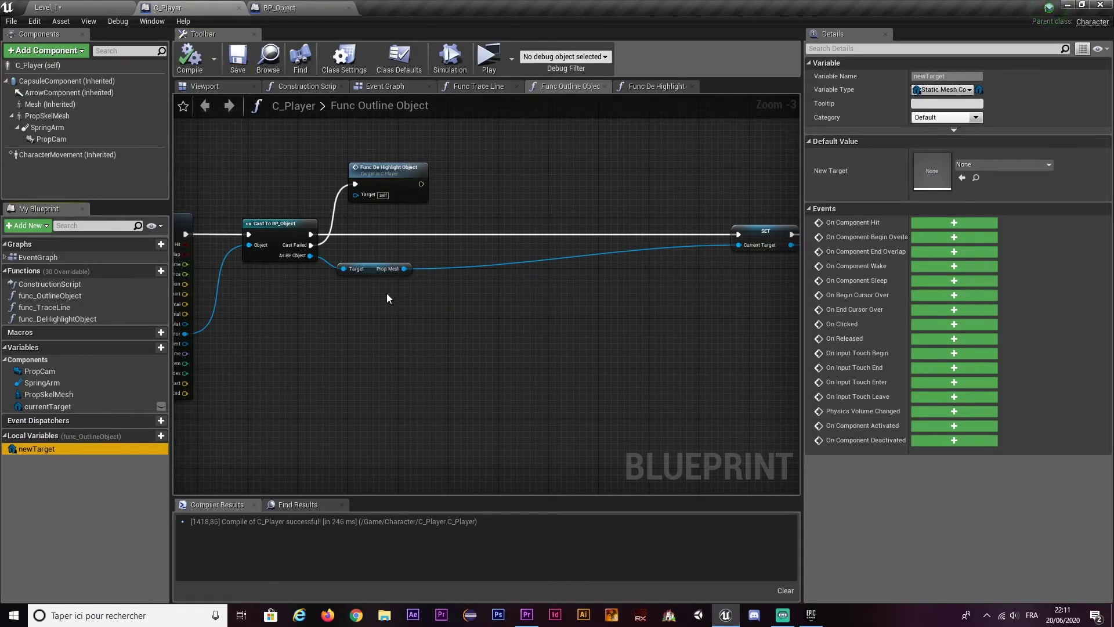
- Place a SET newTarget node after the cast, fed by Prop Mesh and wired into the execution chain
left_click(392, 269)
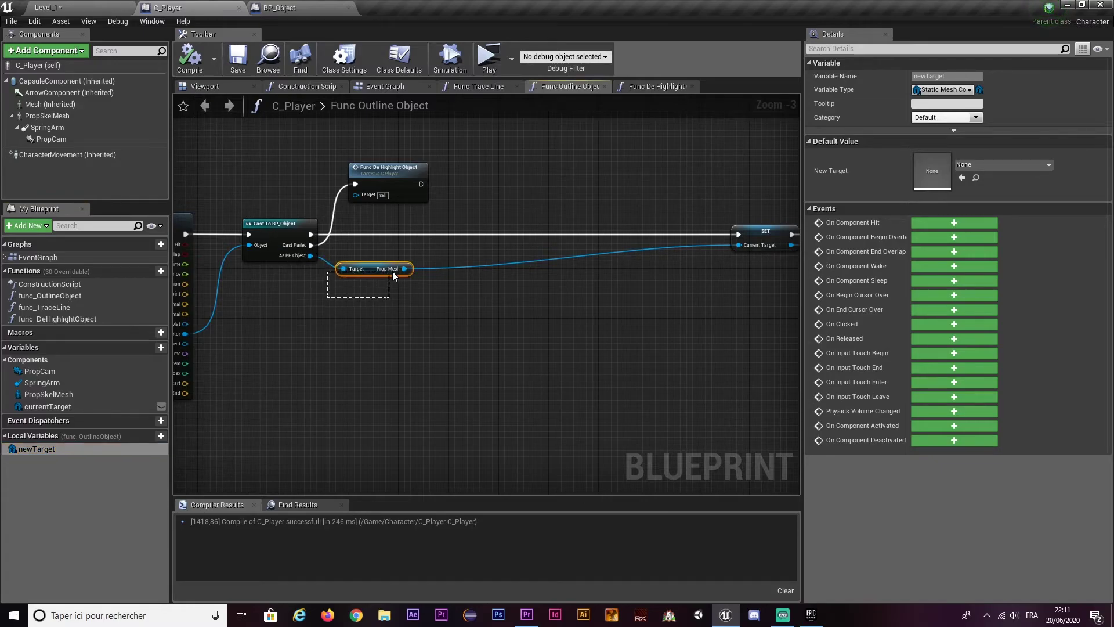
left_click_drag(256, 295, 303, 215)
right_click_drag(280, 285, 360, 281)
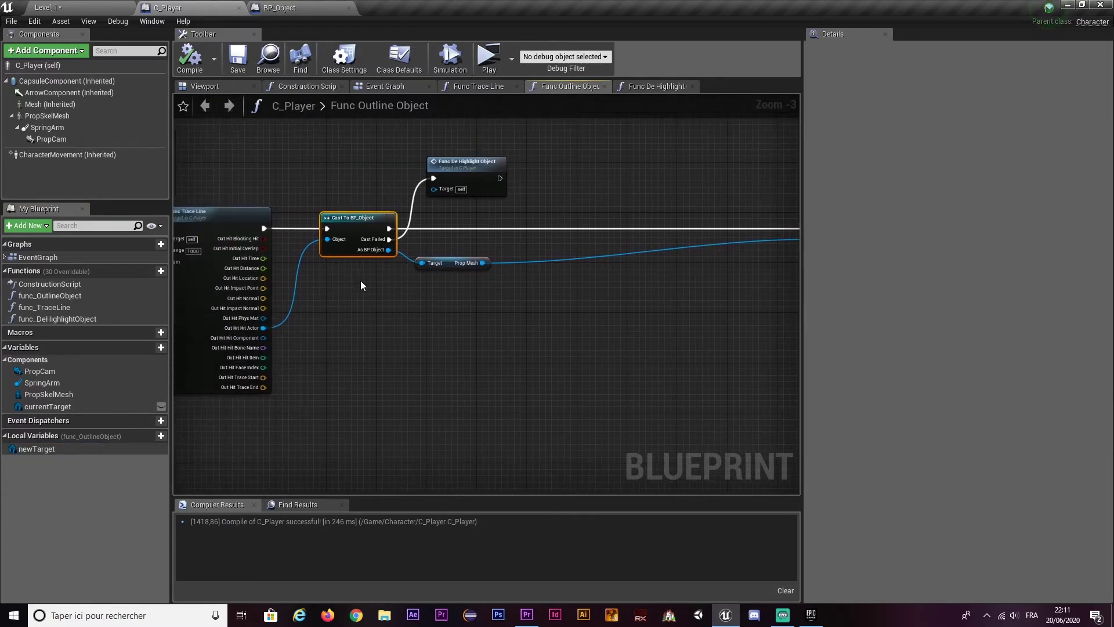
right_click_drag(735, 292, 594, 288)
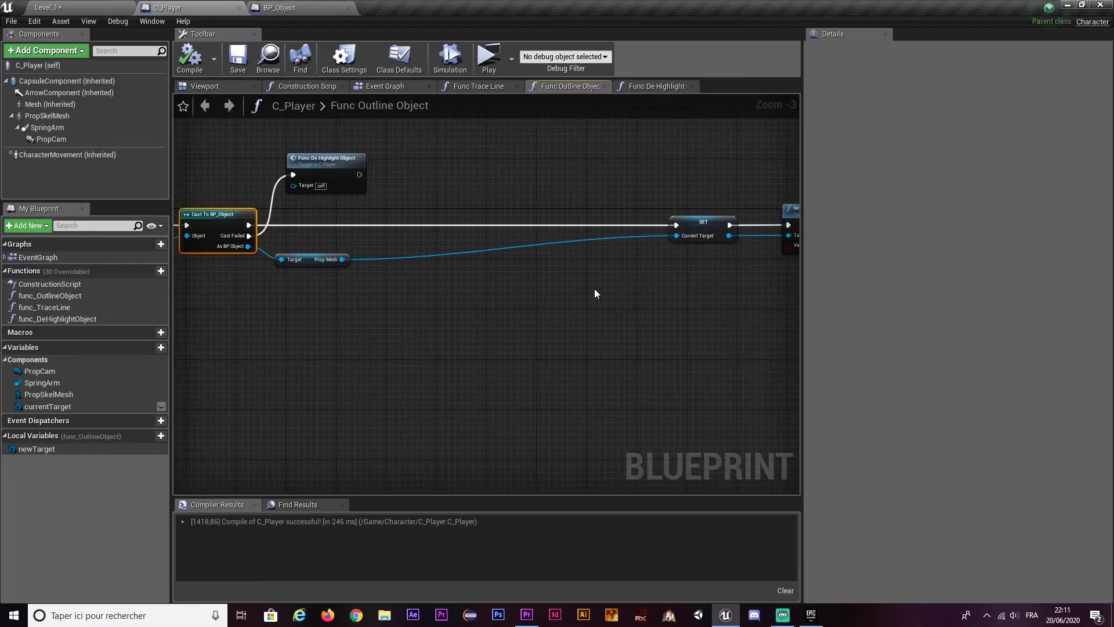
left_click_drag(627, 288, 730, 207)
right_click_drag(730, 207, 817, 198)
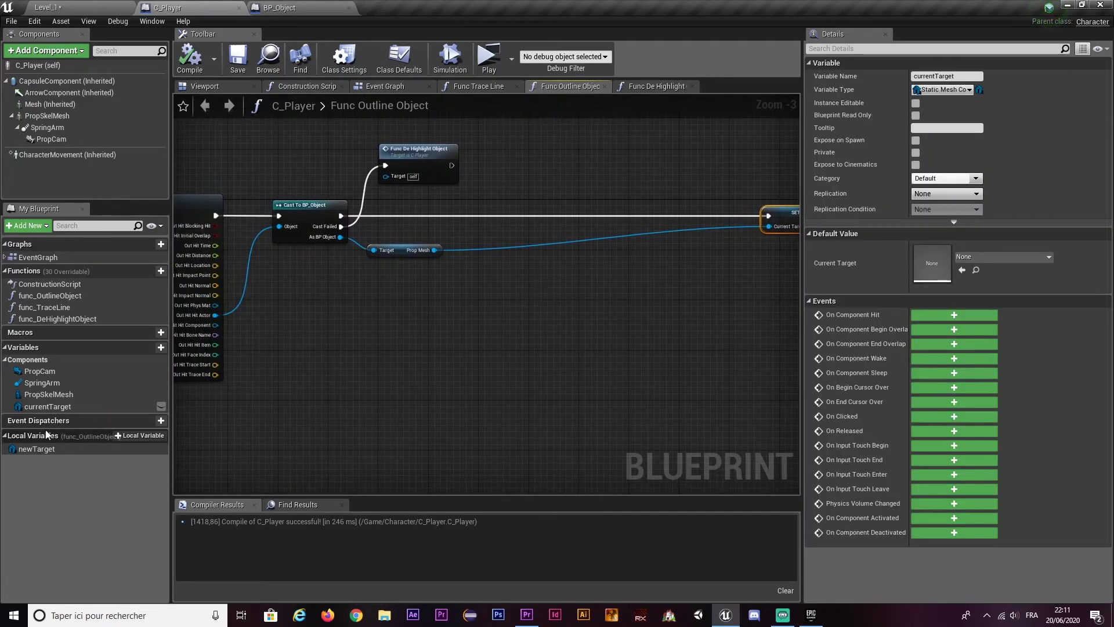
mouse_move(26, 450)
left_mouse_down()
mouse_move(482, 255)
mouse_move(476, 212)
mouse_move(341, 226)
mouse_move(341, 216)
left_mouse_up()
left_click_drag(506, 226, 435, 250, "ctrl")
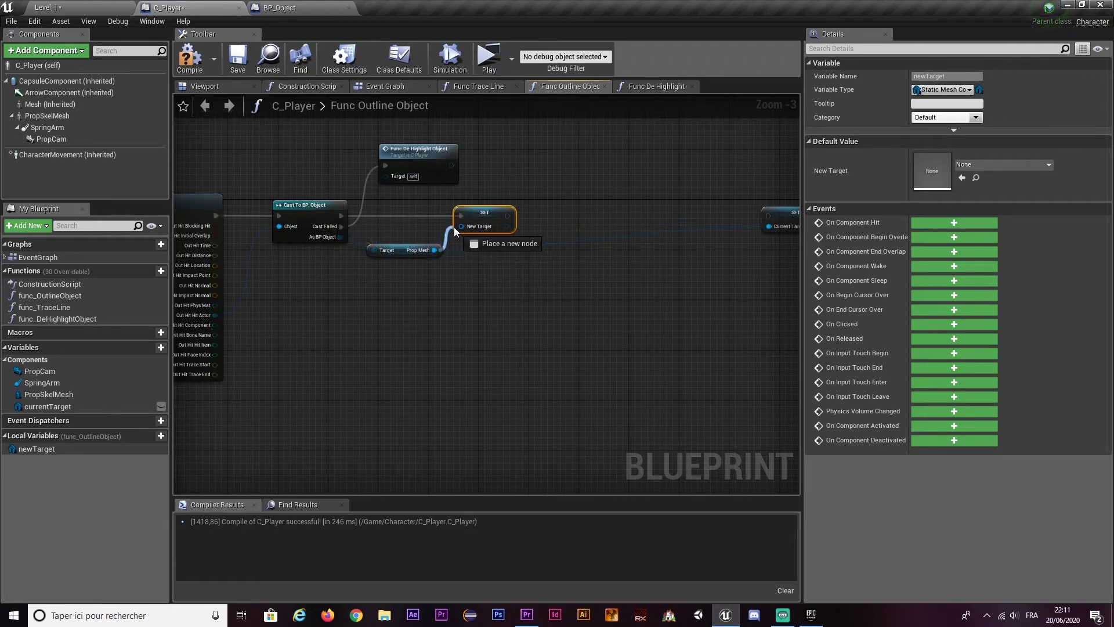
right_click_drag(689, 262, 599, 278)
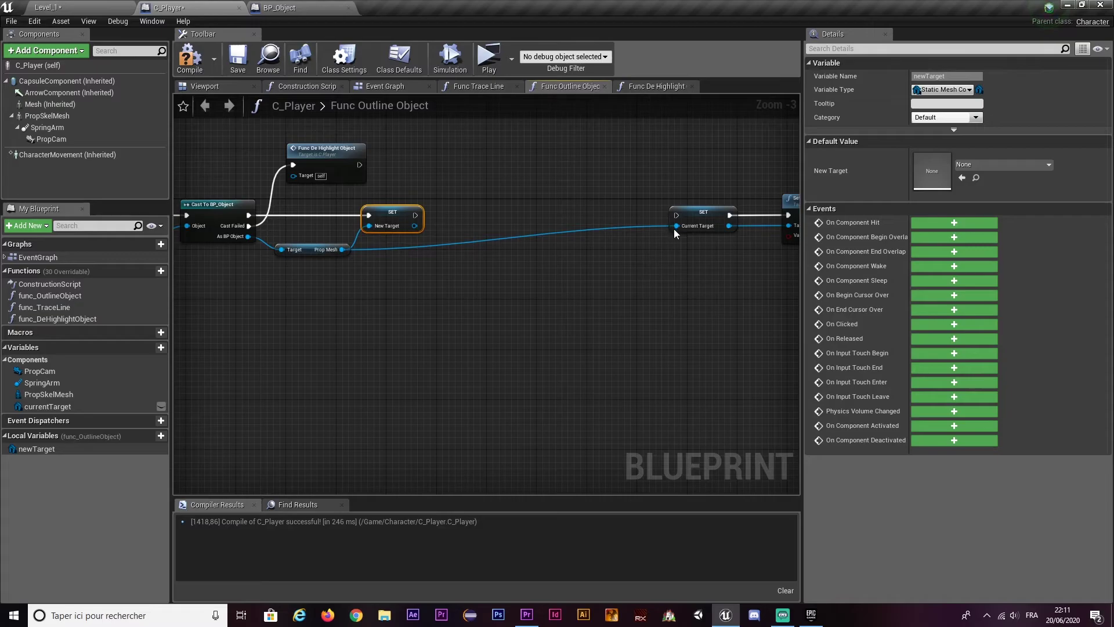
right_click_drag(394, 267, 488, 287)
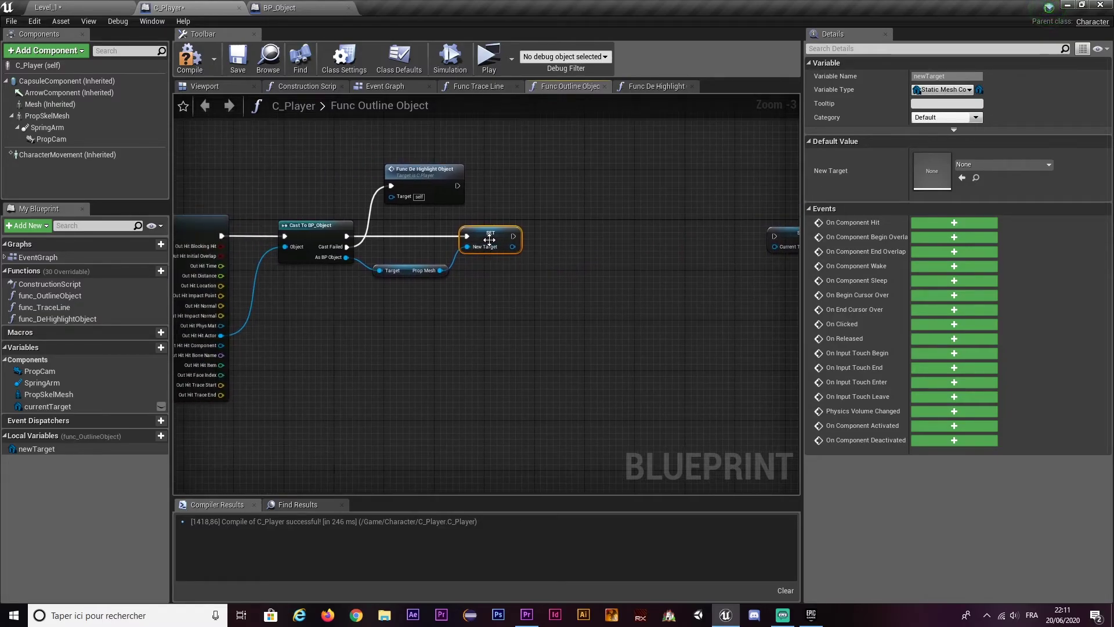
left_click_drag(489, 239, 501, 239)
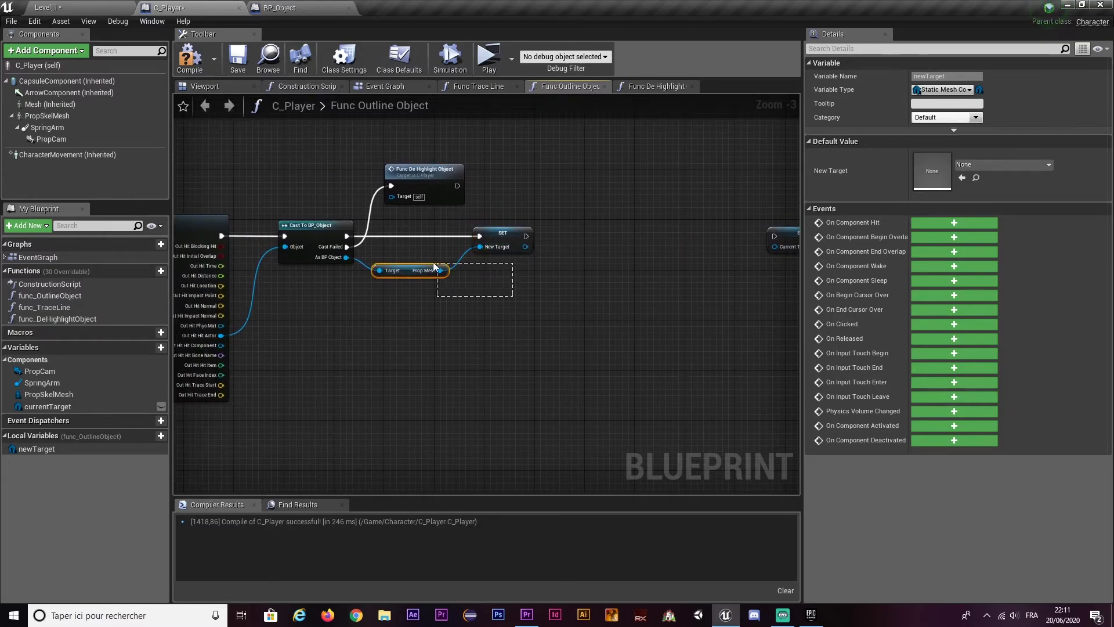
- Add a Branch node off the SET newTarget node's execution output
left_click(409, 270, "ctrl")
left_click(388, 270)
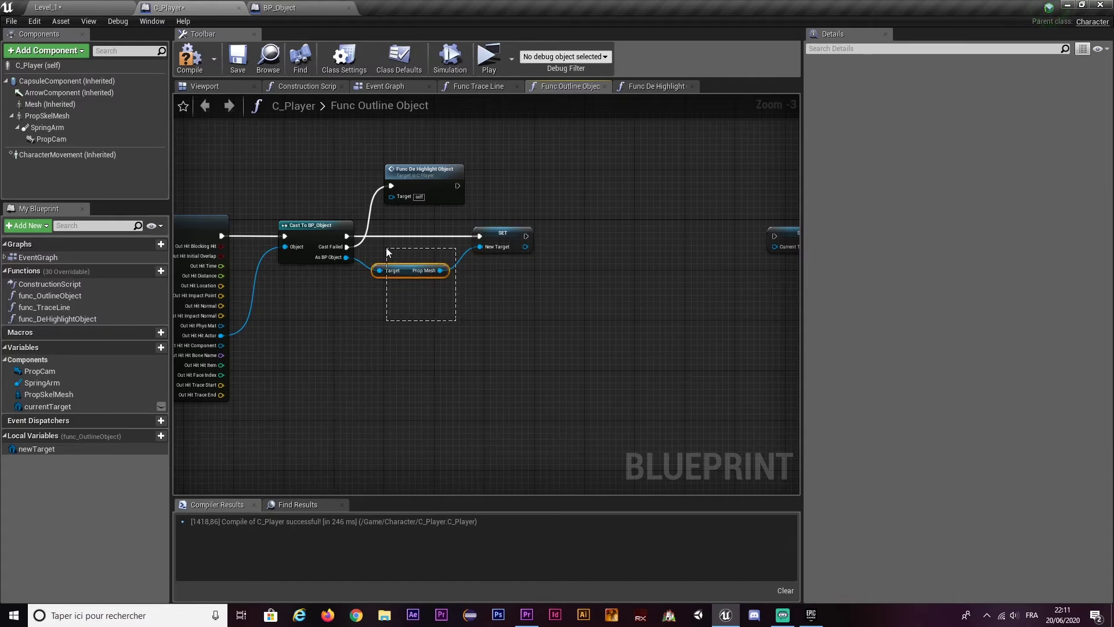
left_click(539, 284)
left_click(503, 238)
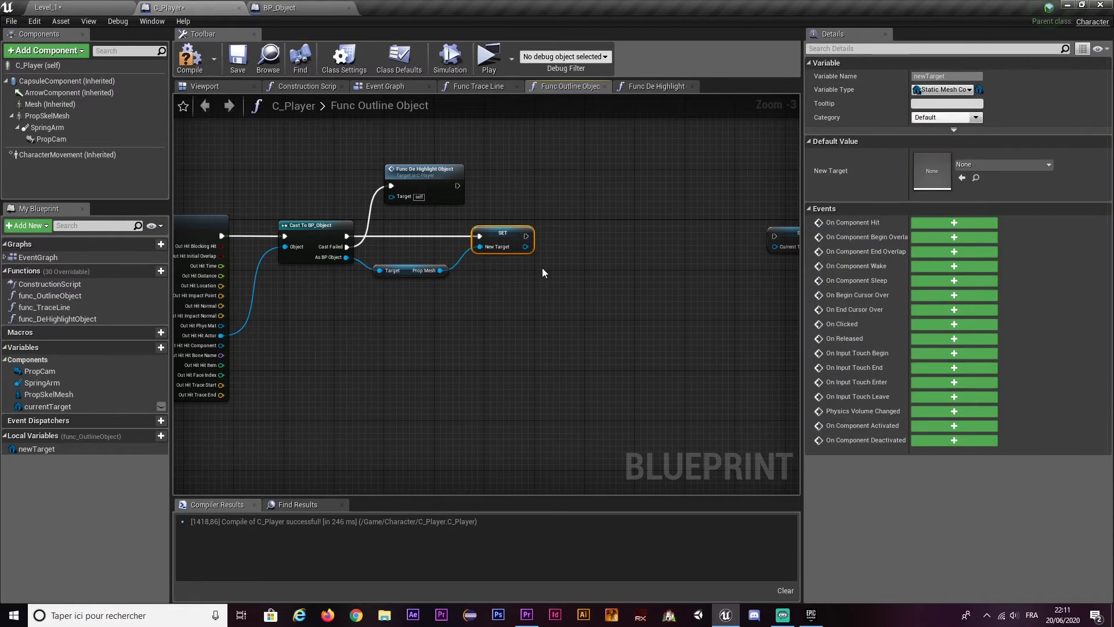
right_click_drag(542, 267, 436, 245)
left_click_drag(403, 199, 506, 189)
type("branch")
key("Return")
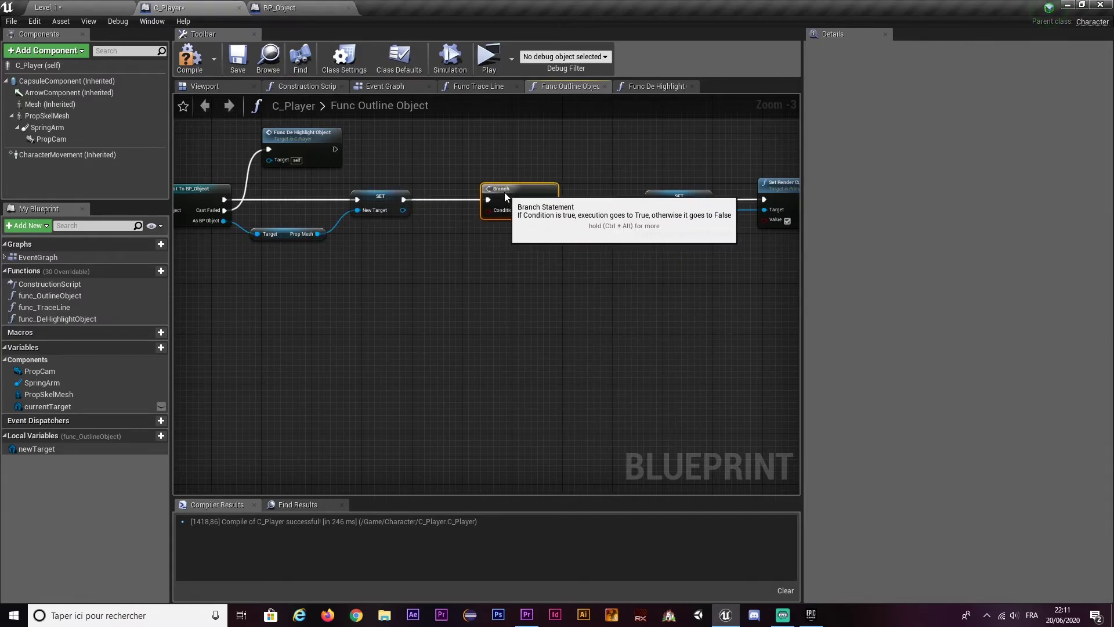
- Line up the Branch in the chain and shift SET Current Target and Set Render Custom Depth right
left_click_drag(715, 170, 644, 244)
right_click_drag(644, 244, 504, 239)
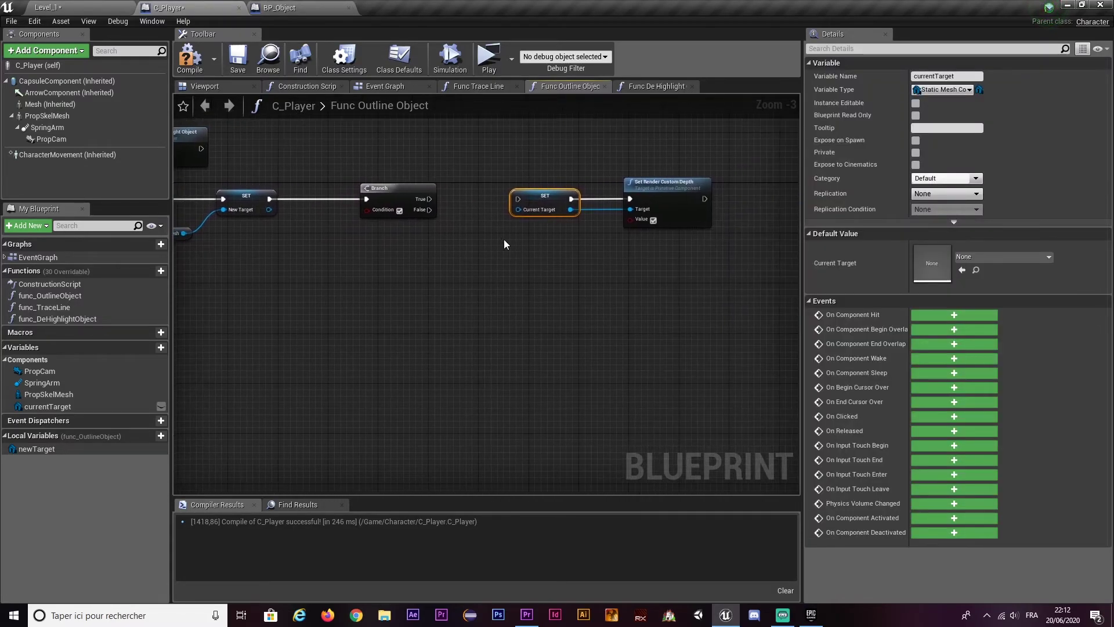
left_click_drag(503, 252, 667, 174)
right_click_drag(537, 192, 569, 189)
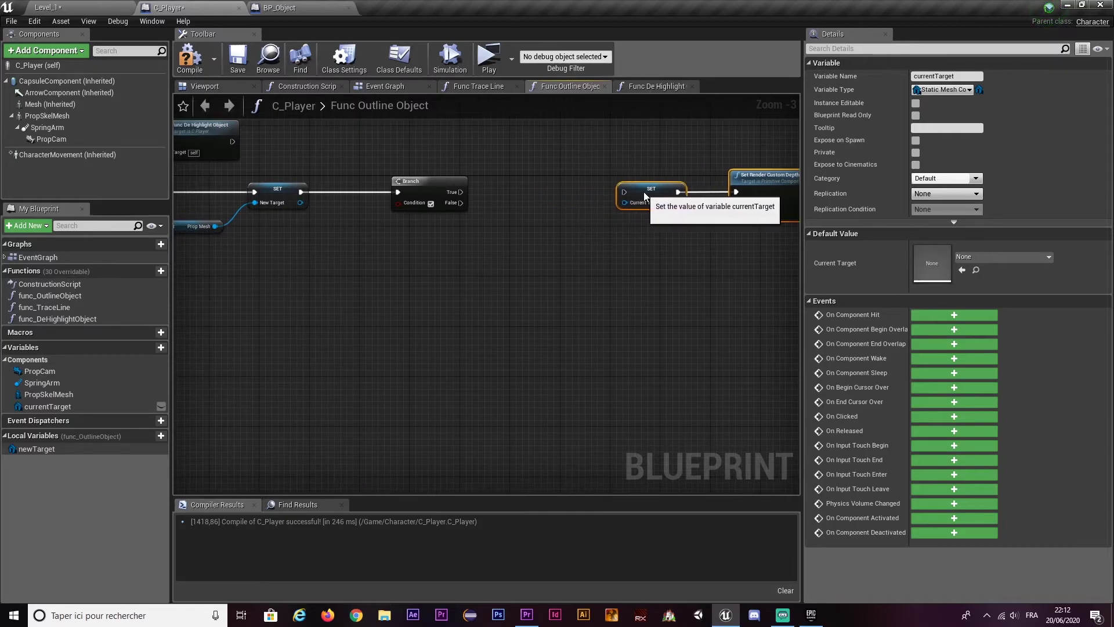
left_click_drag(571, 189, 696, 189)
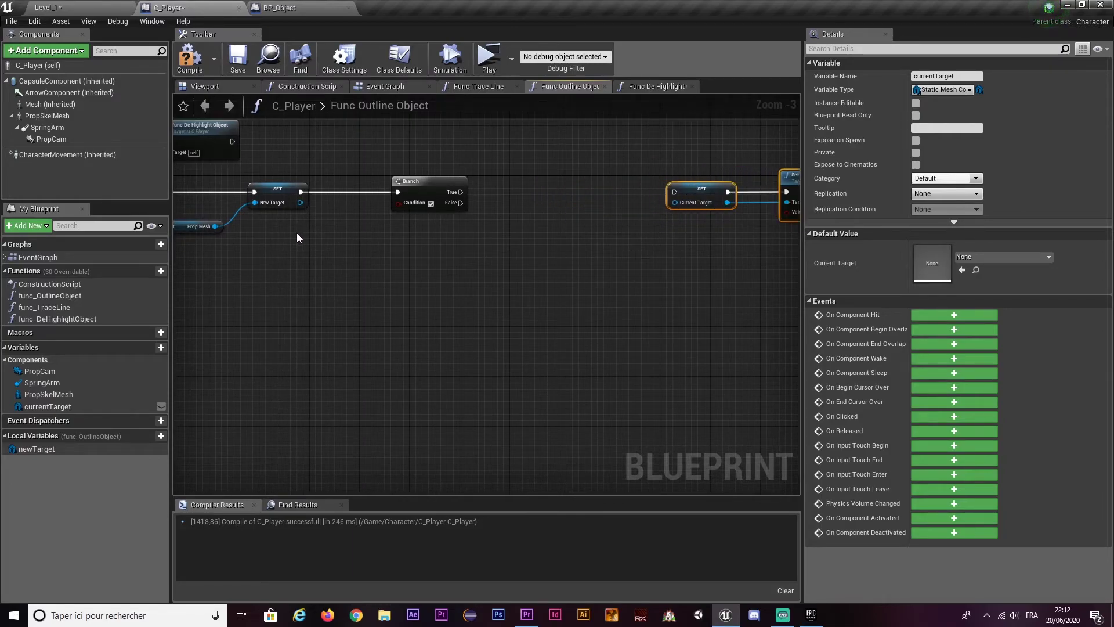
left_click_drag(283, 223, 357, 238)
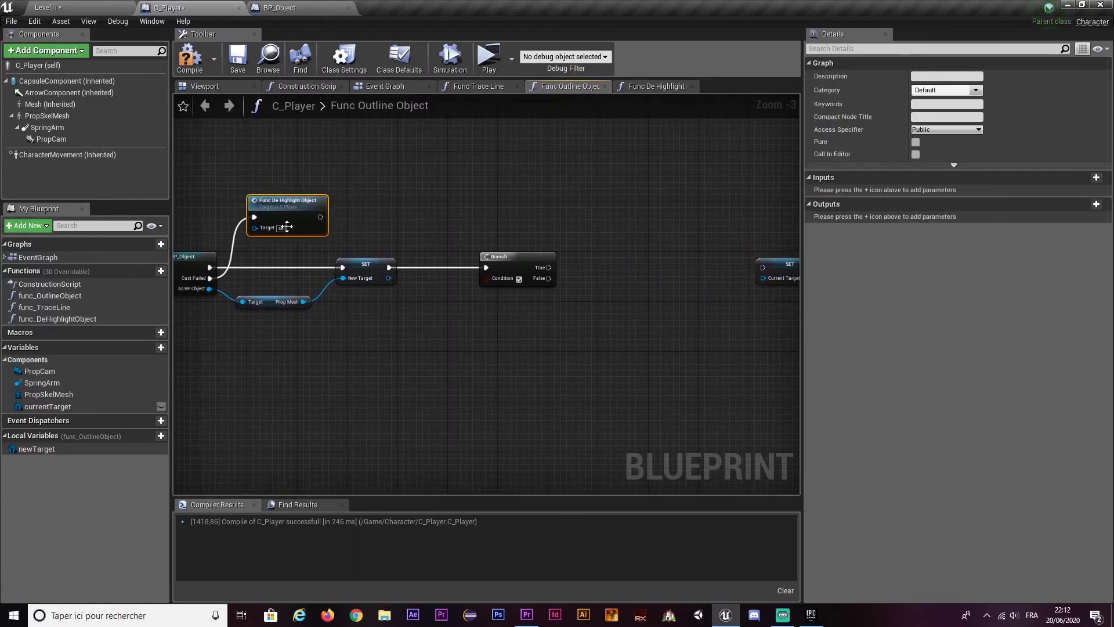
right_click_drag(366, 264, 345, 264)
left_click(667, 200)
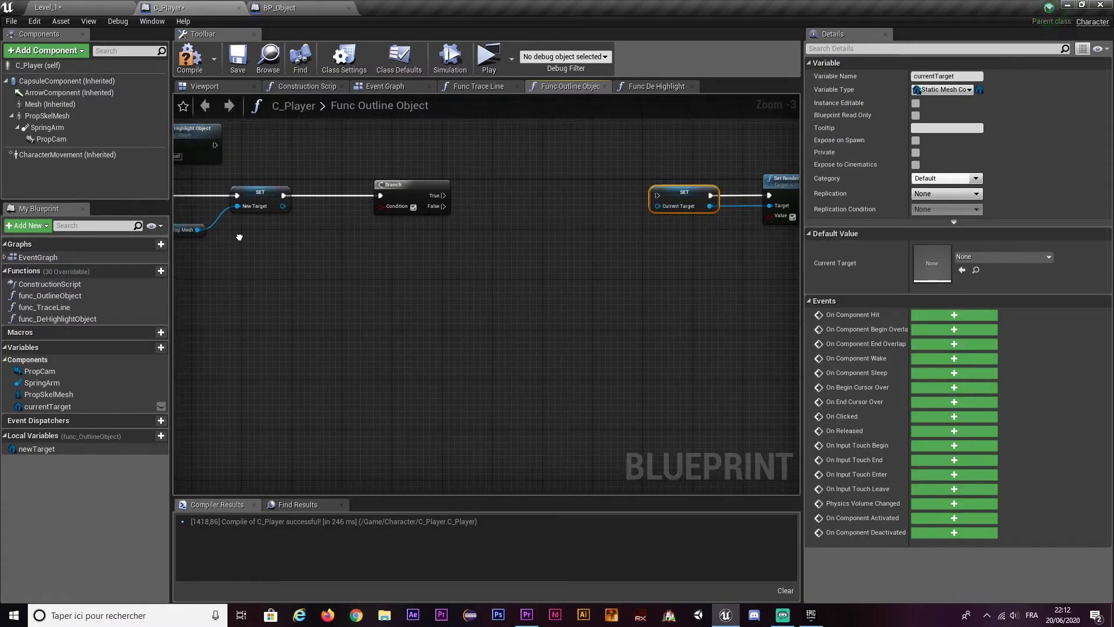
right_click_drag(249, 216, 527, 220)
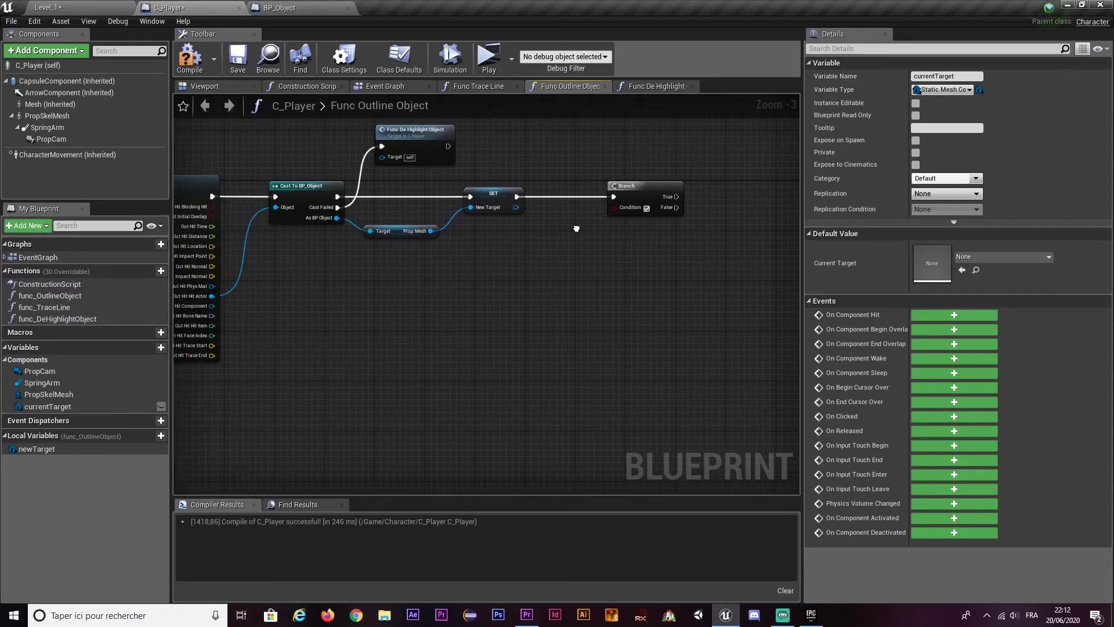
left_click_drag(627, 185, 658, 186)
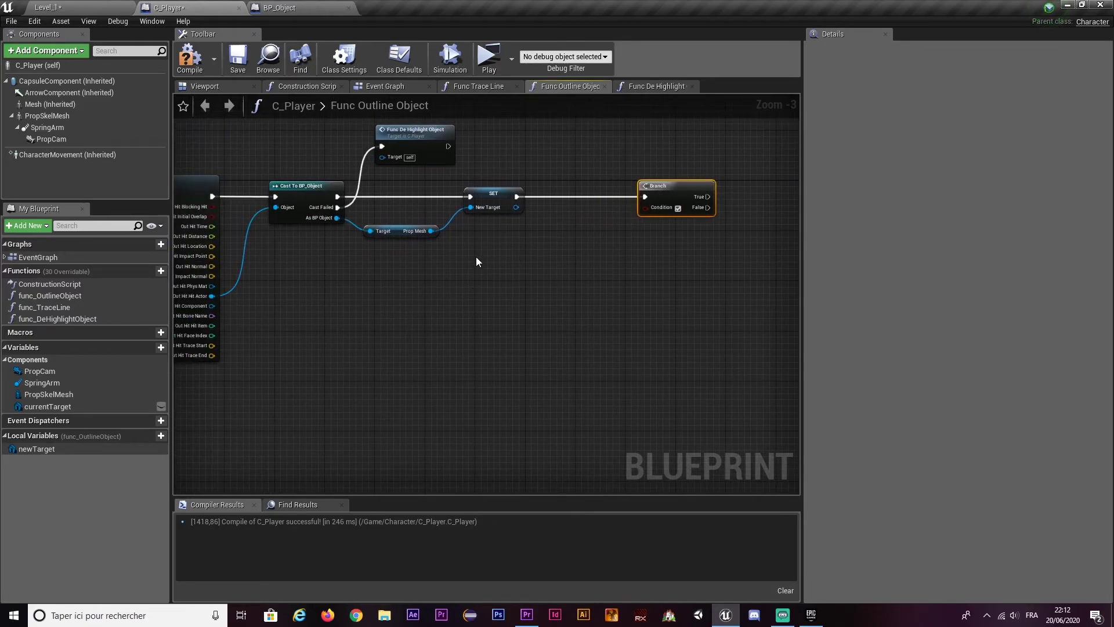
- Compare New Target != Current Target with a NotEqual (Object) node feeding the Branch Condition
left_click_drag(516, 207, 553, 249)
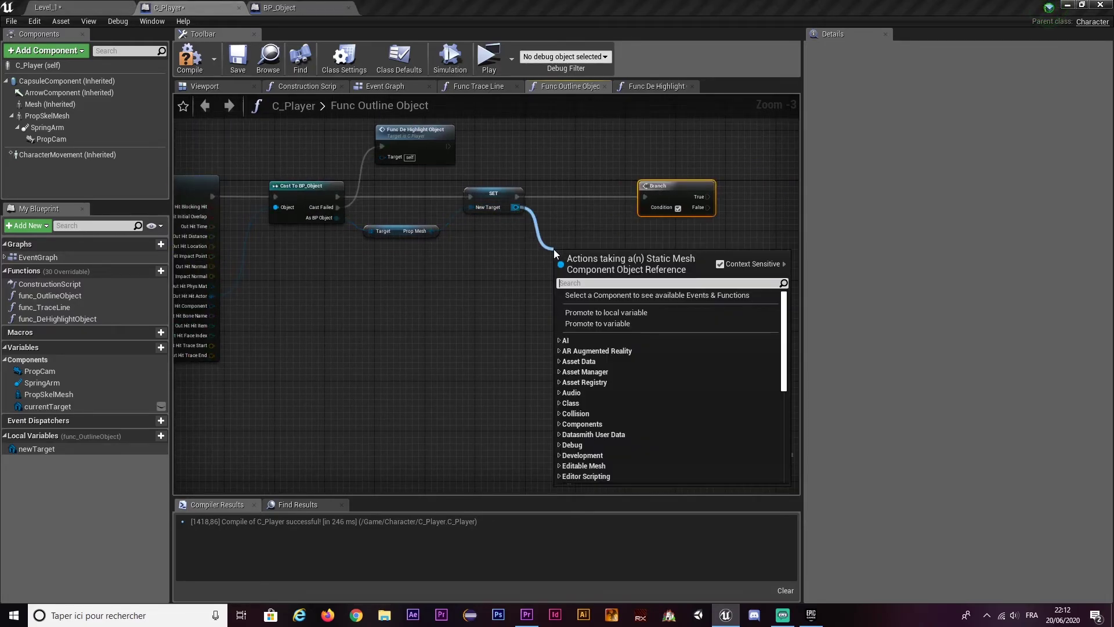
type("!=")
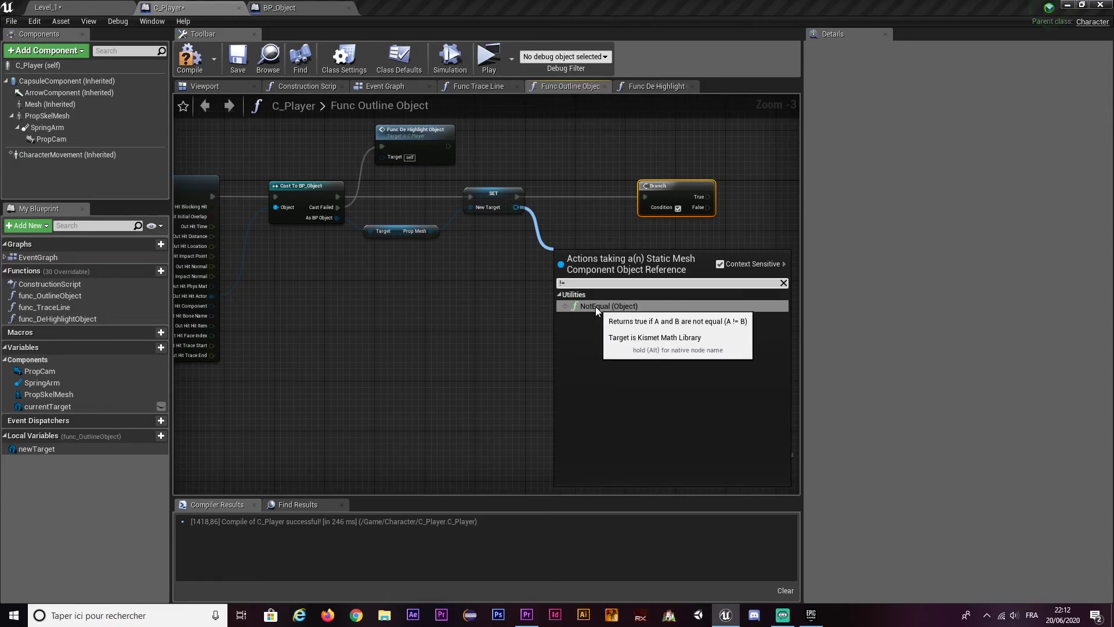
left_click(595, 306)
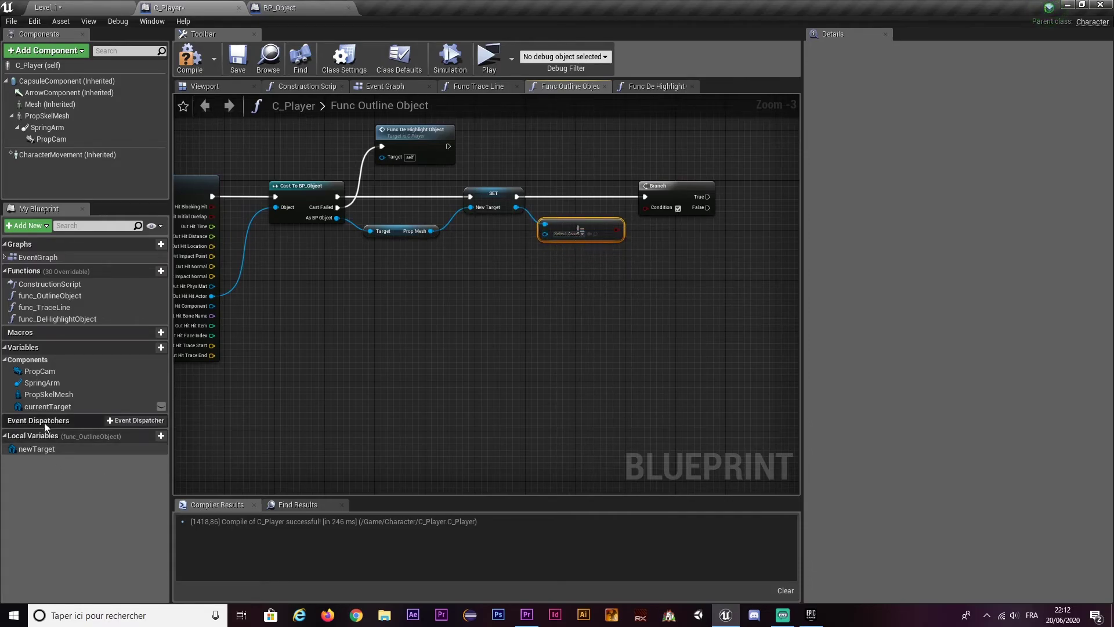
left_click_drag(44, 406, 544, 232)
left_click(490, 268)
right_click_drag(577, 254, 501, 254)
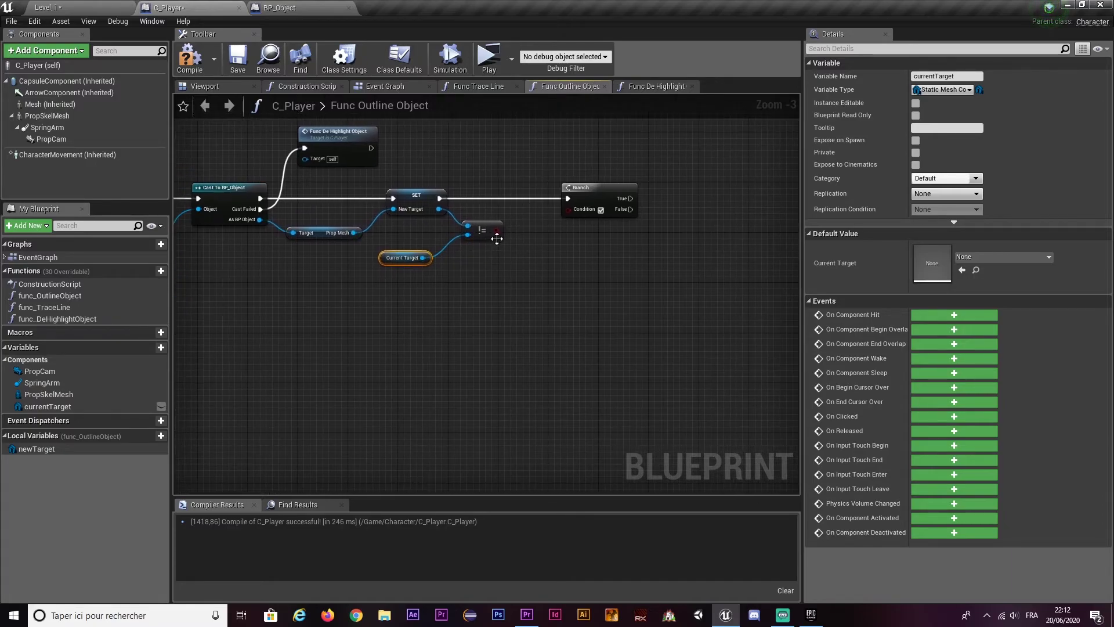
left_click_drag(498, 230, 576, 214)
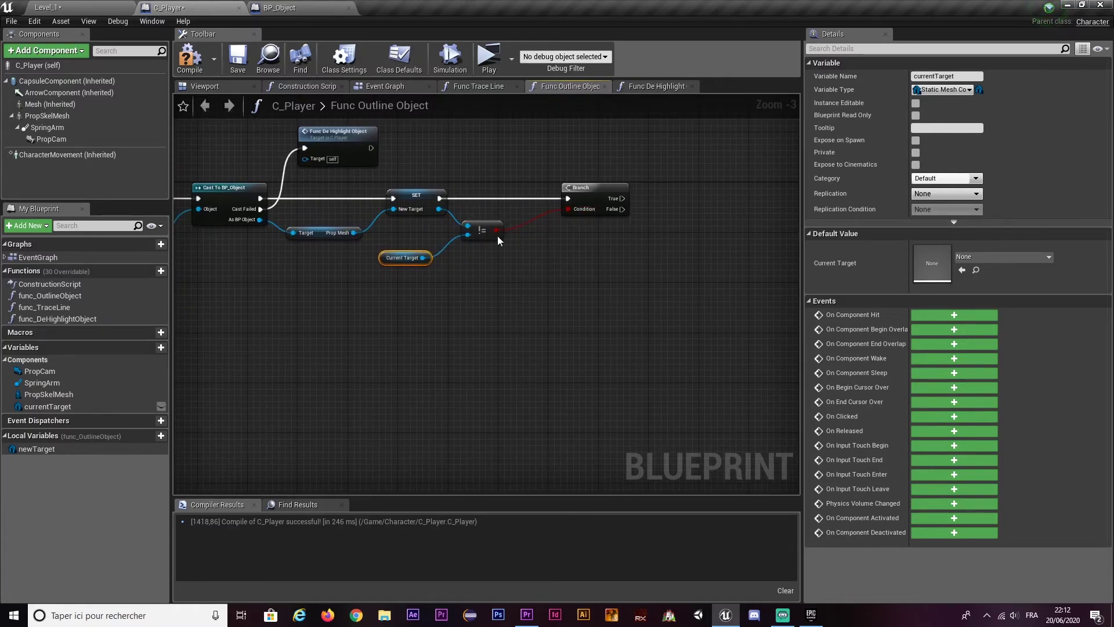
left_click_drag(406, 257, 418, 238)
- Add a Func De Highlight Object call after the Branch's True output
right_click_drag(553, 249, 417, 261)
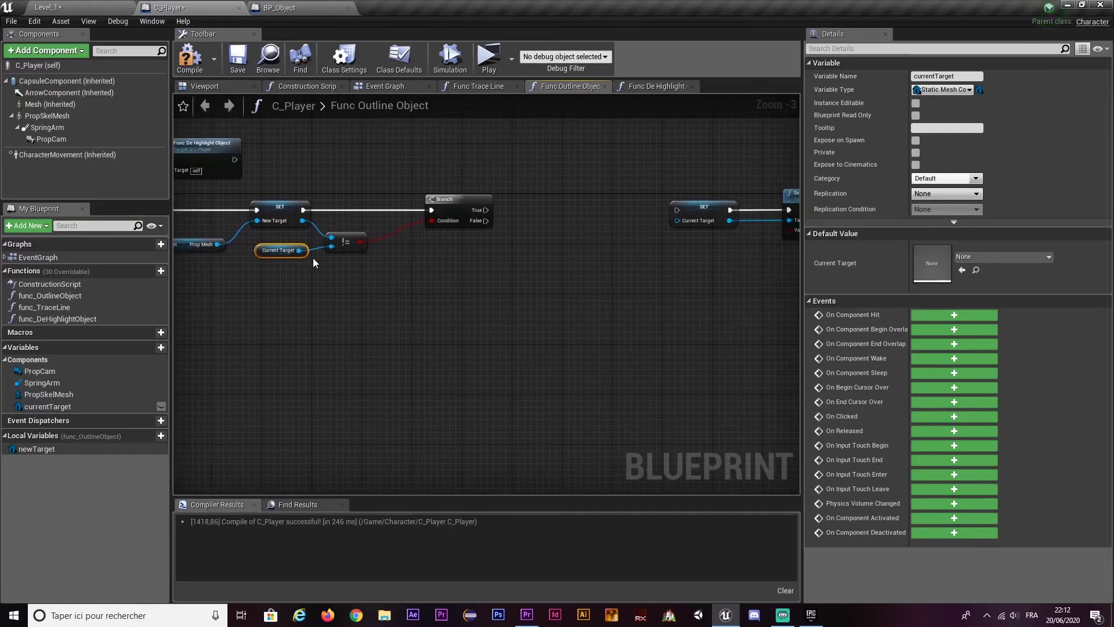
right_click_drag(560, 207, 528, 207)
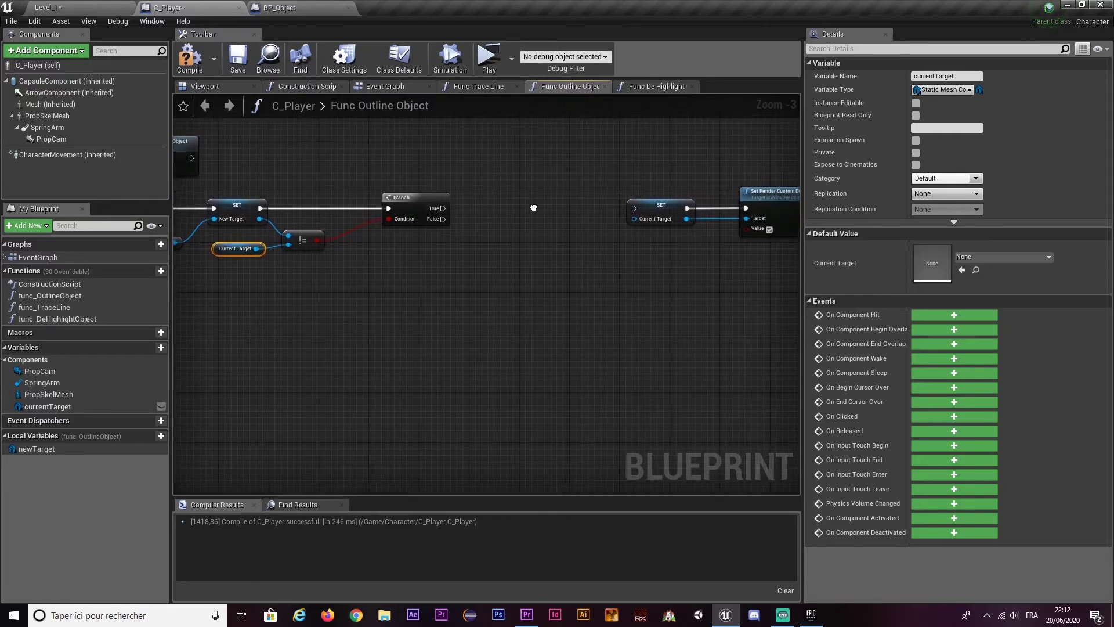
left_click_drag(430, 208, 482, 210)
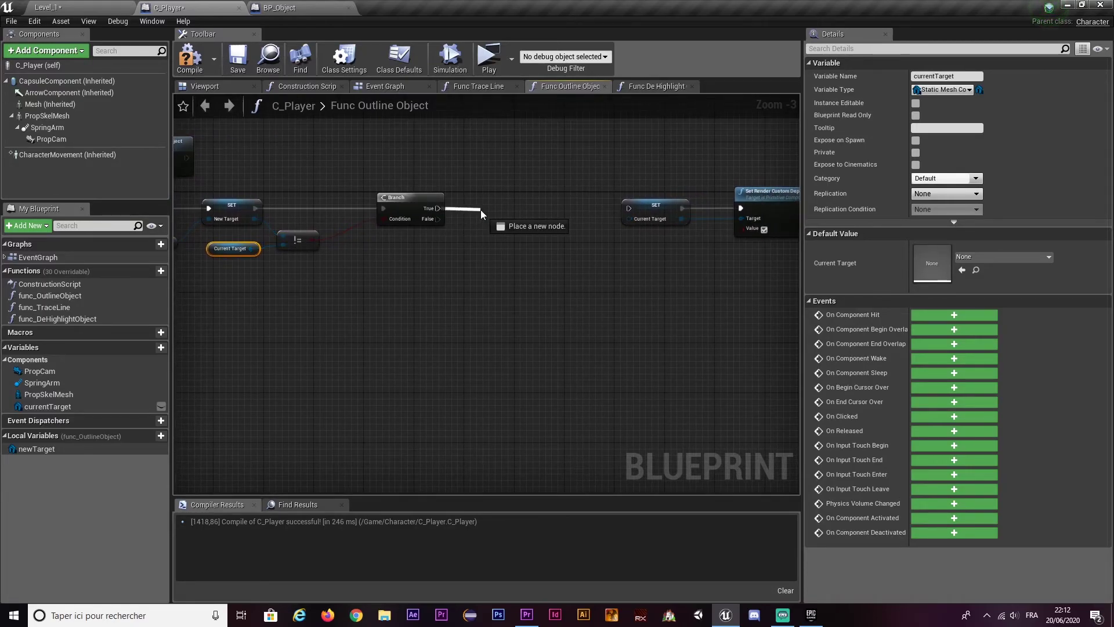
right_click_drag(481, 220, 571, 230)
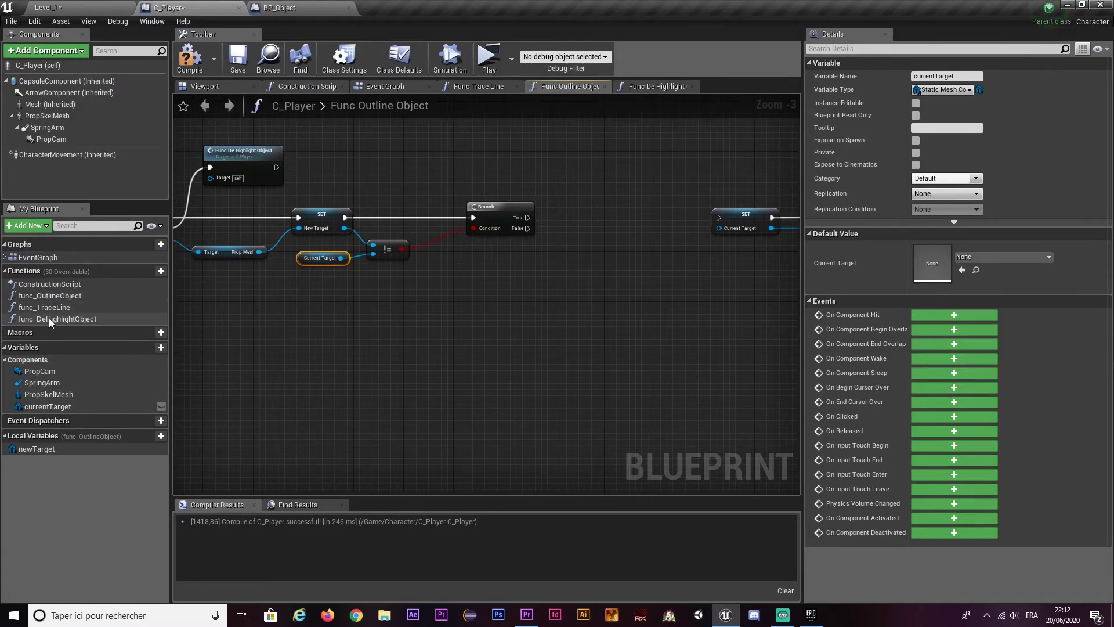
mouse_move(57, 318)
left_mouse_down()
mouse_move(591, 214)
mouse_move(573, 218)
left_mouse_up()
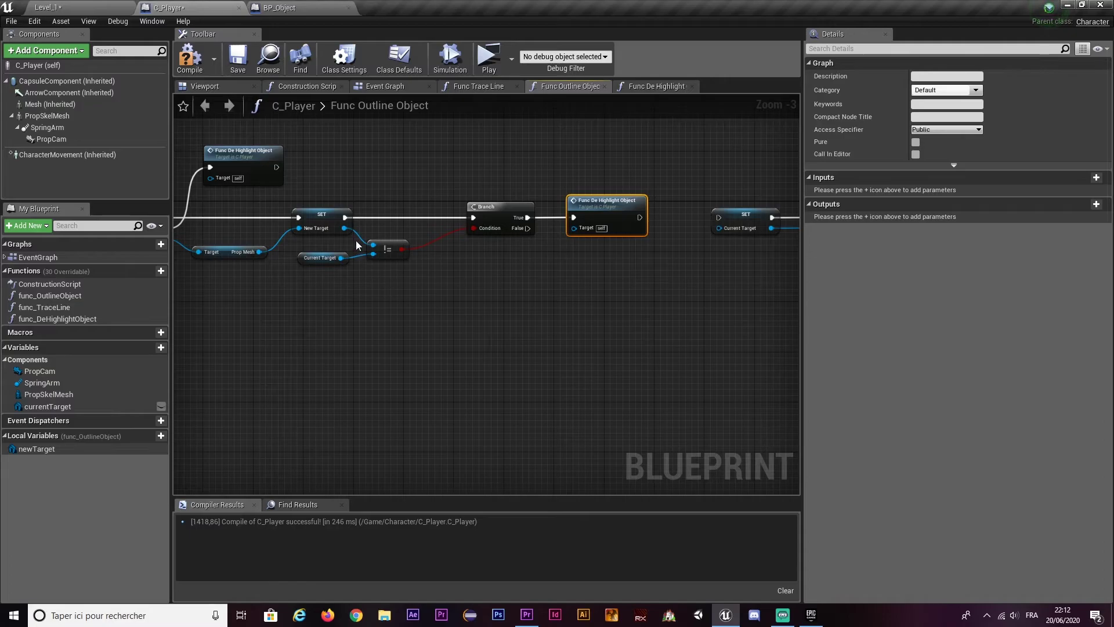
- Remove a stray Current Target getter and rename func_DeHighlightObject to func_DeHighlightCurrentObject
mouse_move(47, 406)
left_mouse_down()
mouse_move(485, 273)
mouse_move(579, 228)
left_mouse_up()
left_click(506, 279)
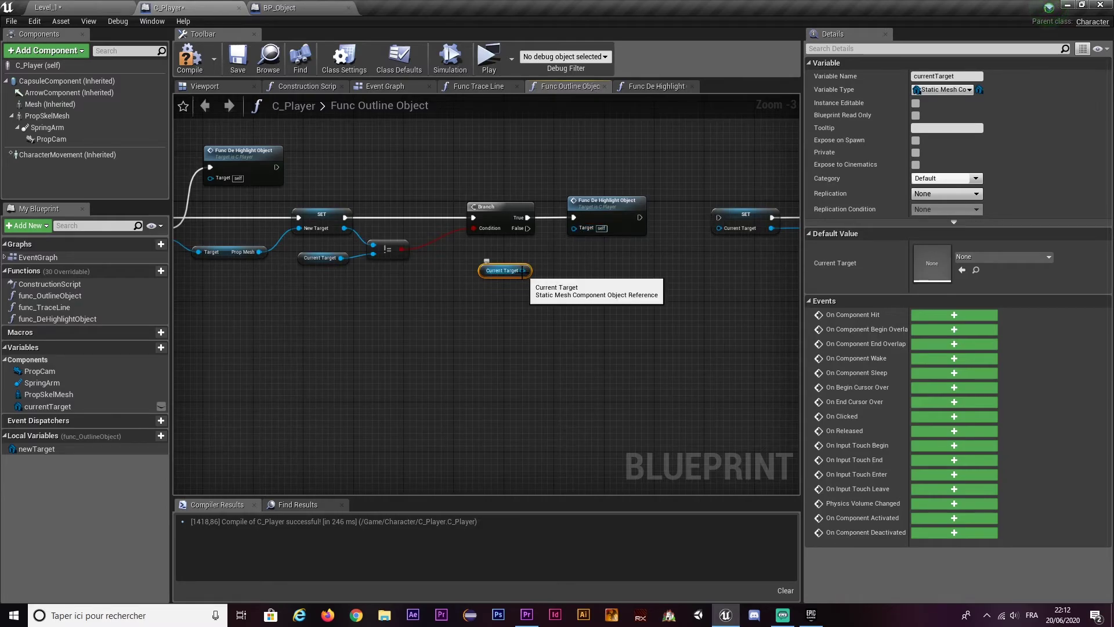
key("Delete")
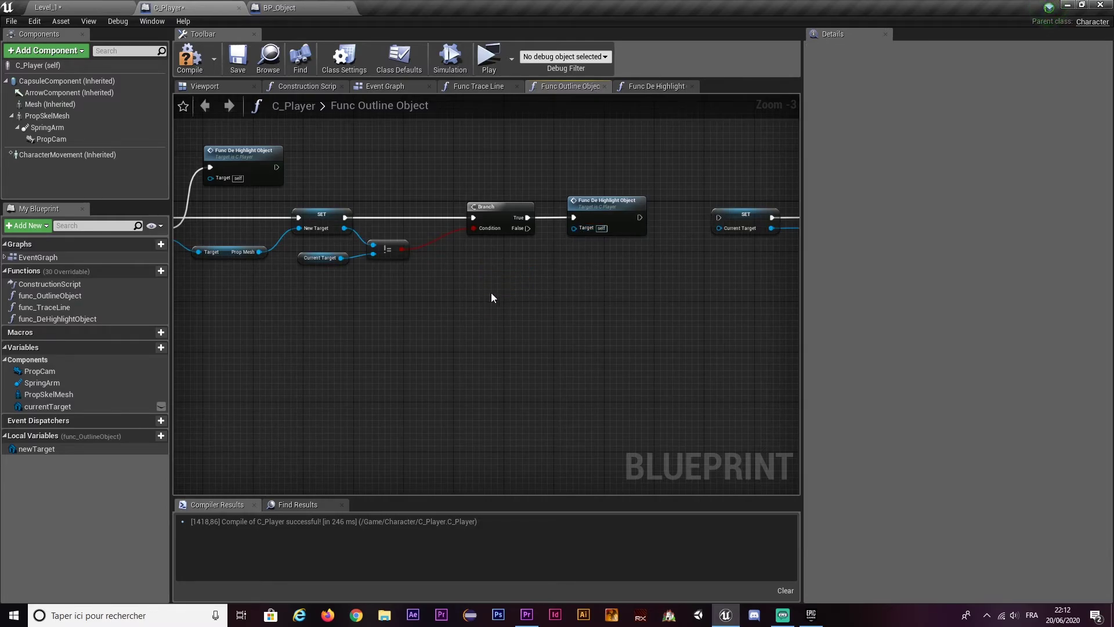
left_click(590, 203)
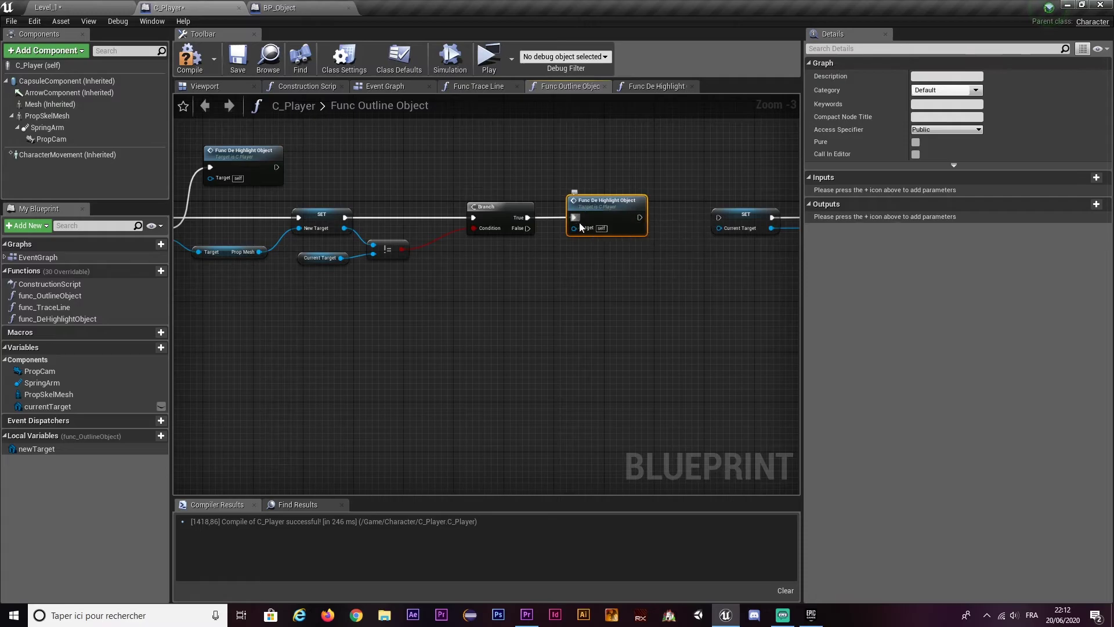
right_click_drag(575, 228, 472, 230)
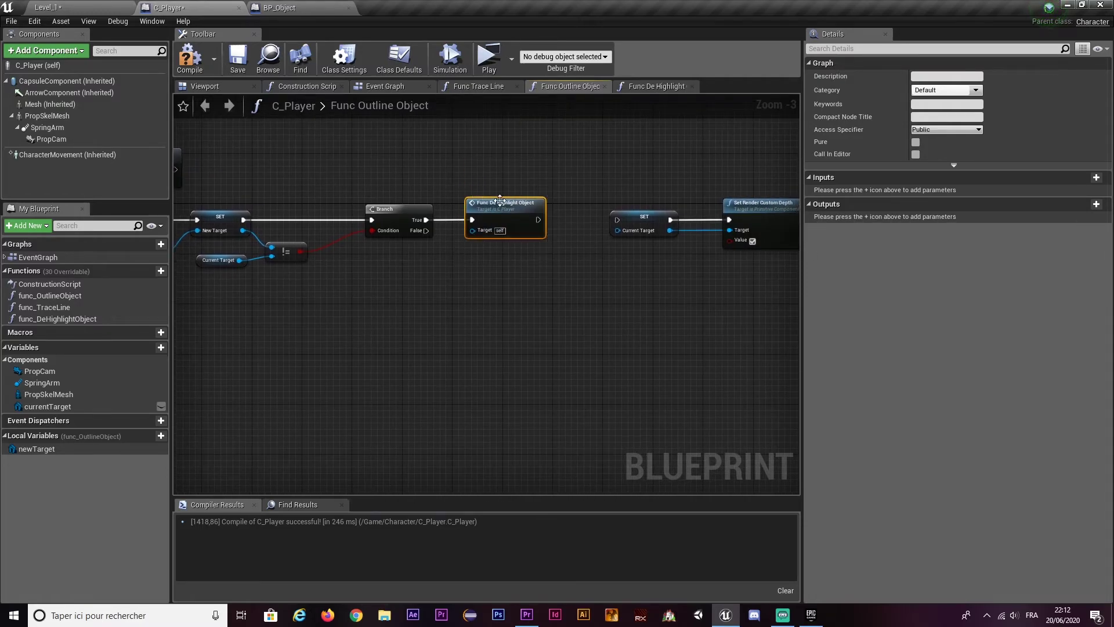
left_click(54, 319)
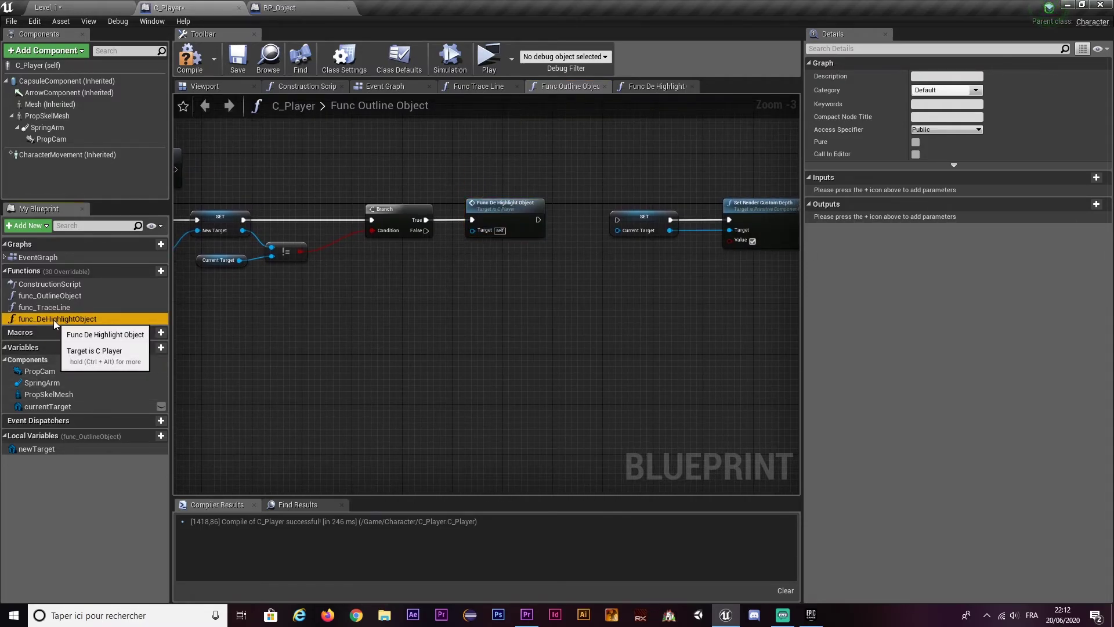
left_click(56, 320)
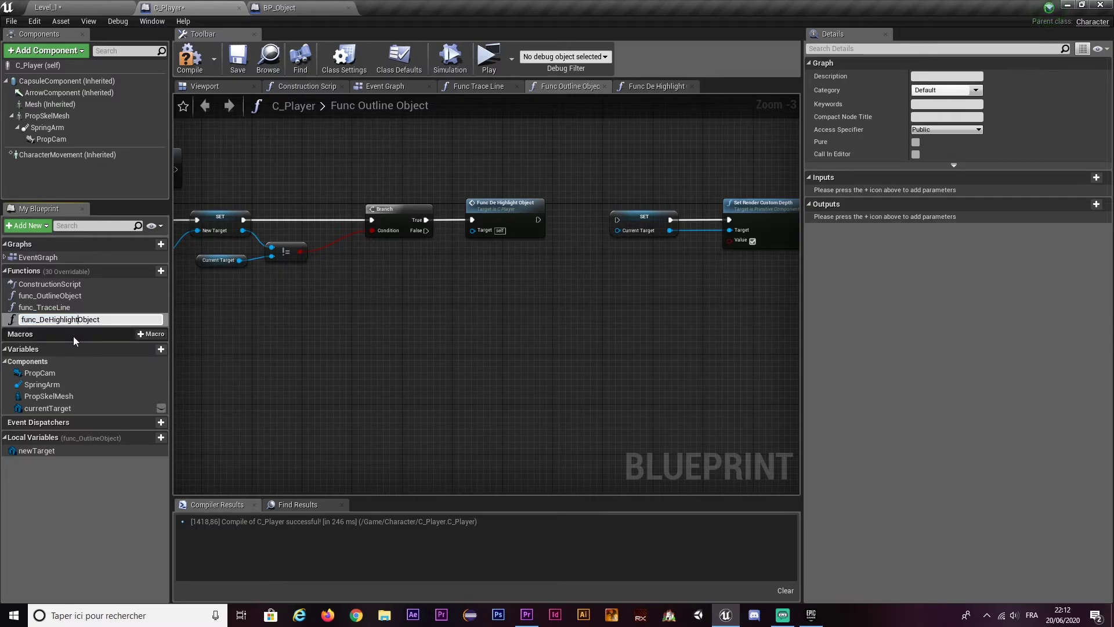
type("Current")
key("Return")
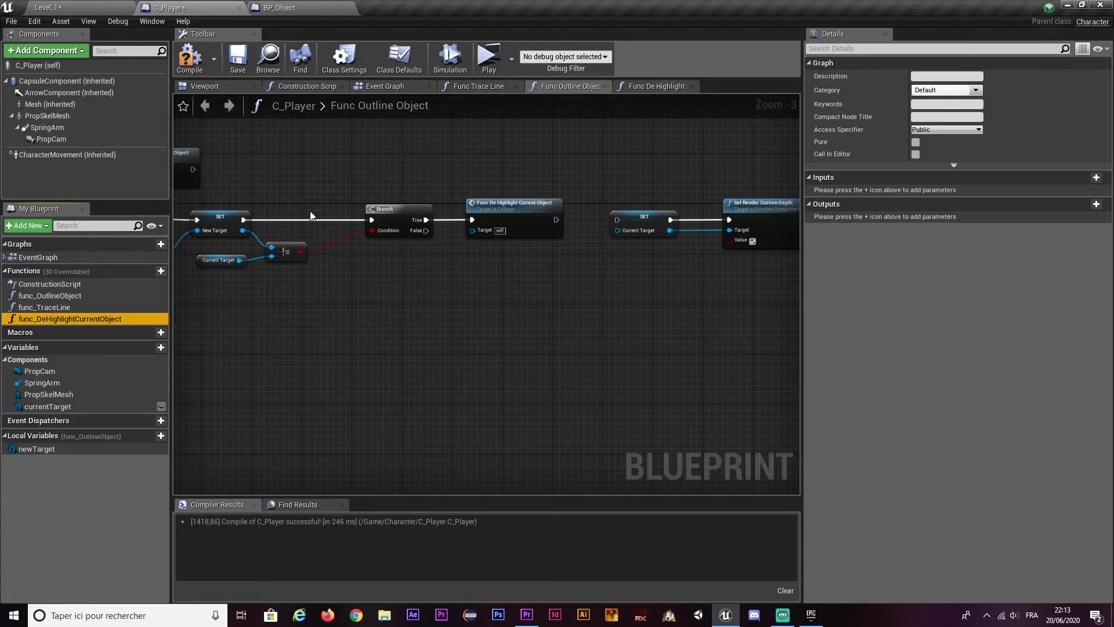
- Wire the De Highlight Current Object call's exec into the SET Current Target node
left_click_drag(464, 186, 561, 247)
right_click_drag(542, 272, 575, 274)
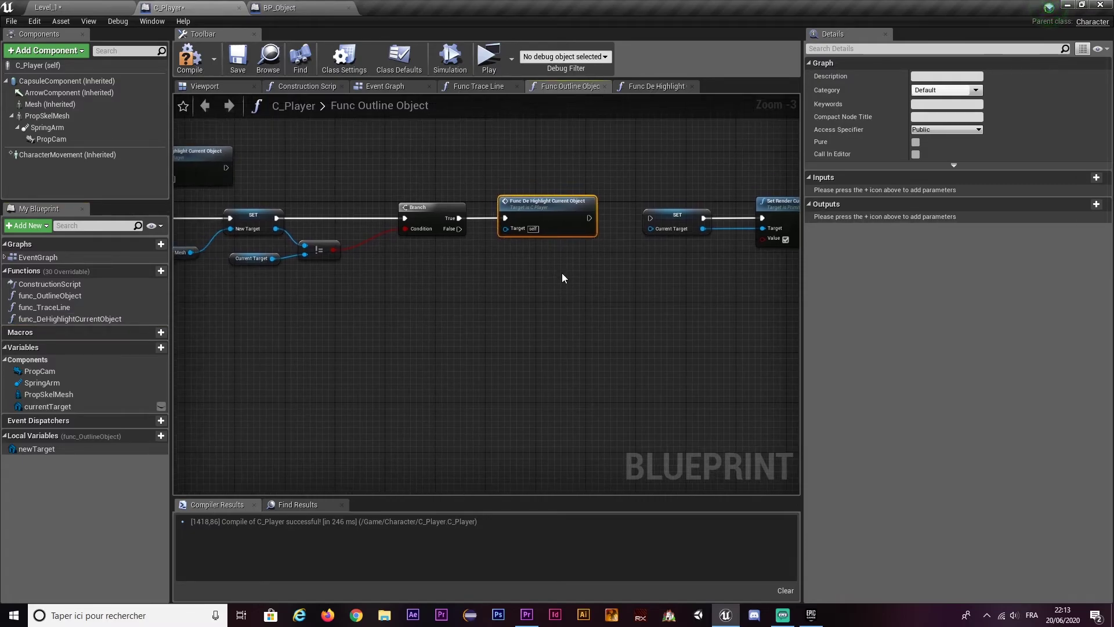
left_click_drag(605, 272, 496, 177)
left_click_drag(589, 217, 650, 218)
right_click_drag(636, 246, 556, 251)
left_click(596, 221)
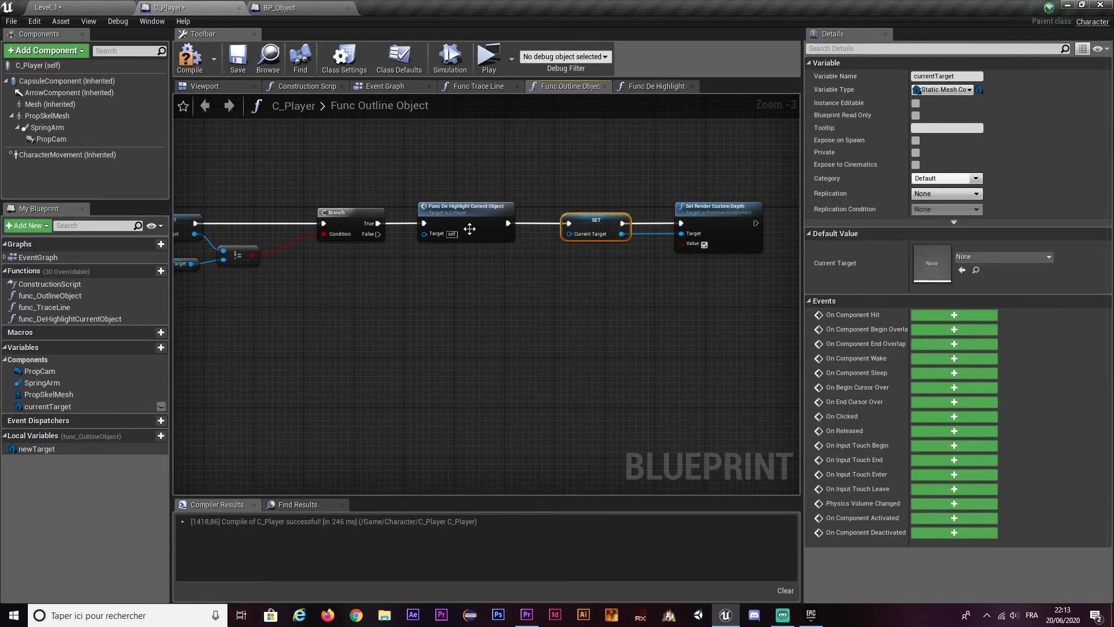
double_click(470, 225)
left_click_drag(668, 283, 599, 216)
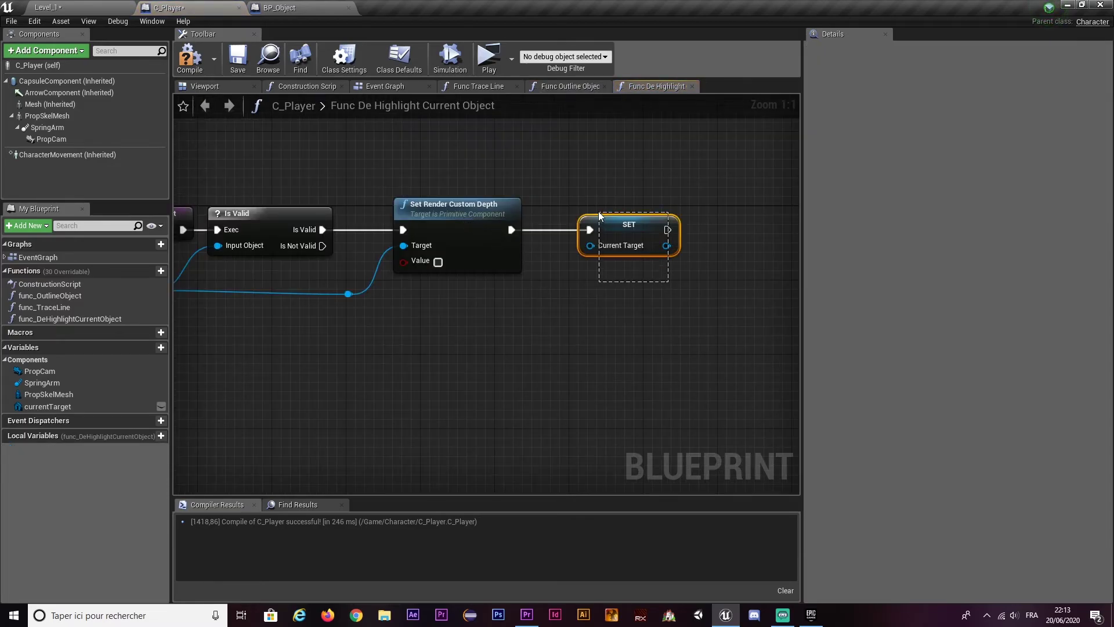
left_click(570, 86)
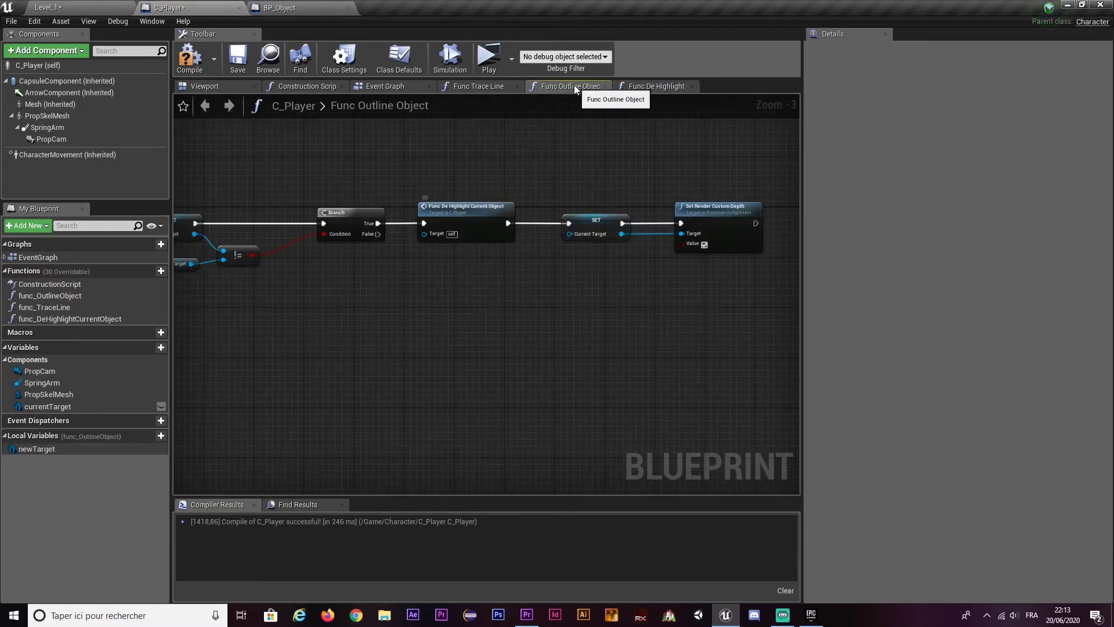
left_click_drag(561, 260, 607, 222)
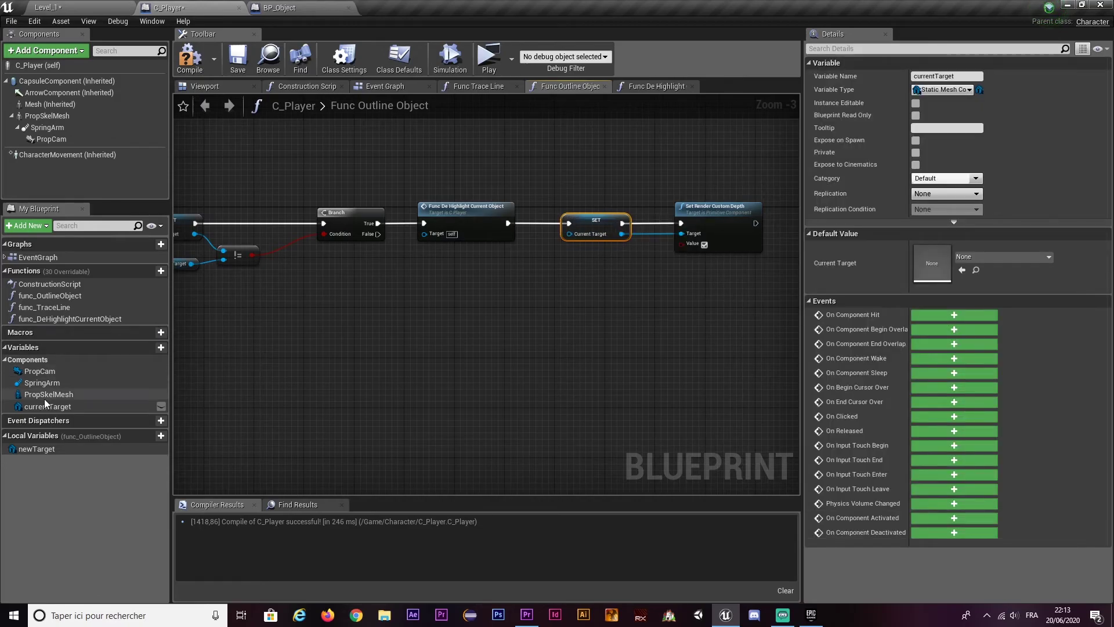
- Add a New Target getter below the setter and launch a multiplayer play-in-editor test
left_click_drag(34, 449, 223, 416)
left_click_drag(517, 246, 510, 258)
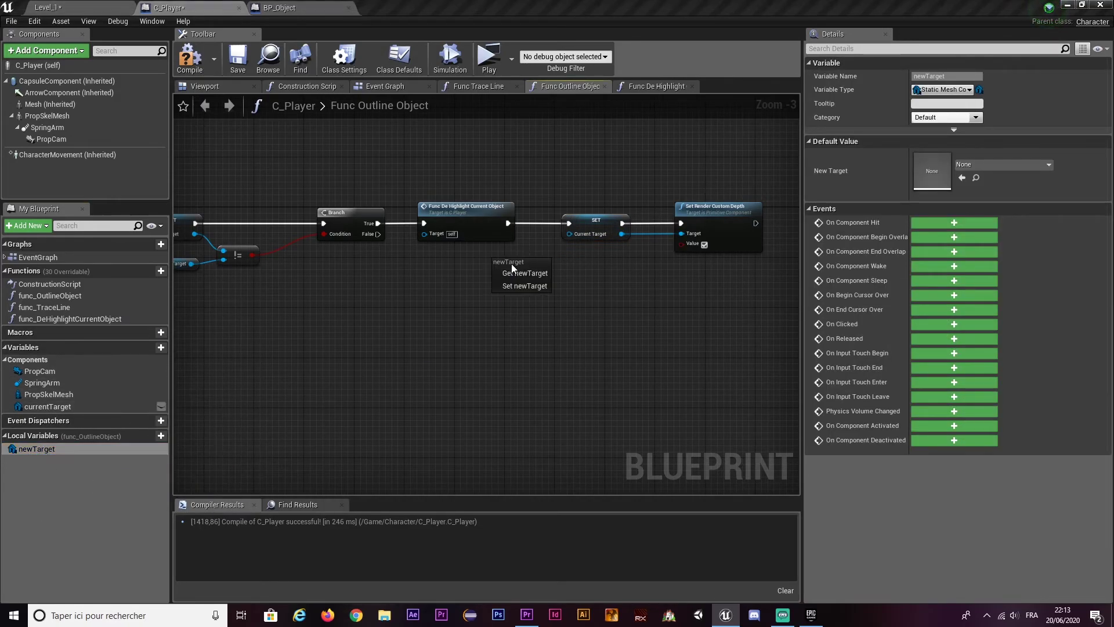
left_click(513, 264)
right_click_drag(277, 288, 516, 293)
left_click_drag(236, 288, 207, 232)
right_click_drag(766, 244, 534, 242)
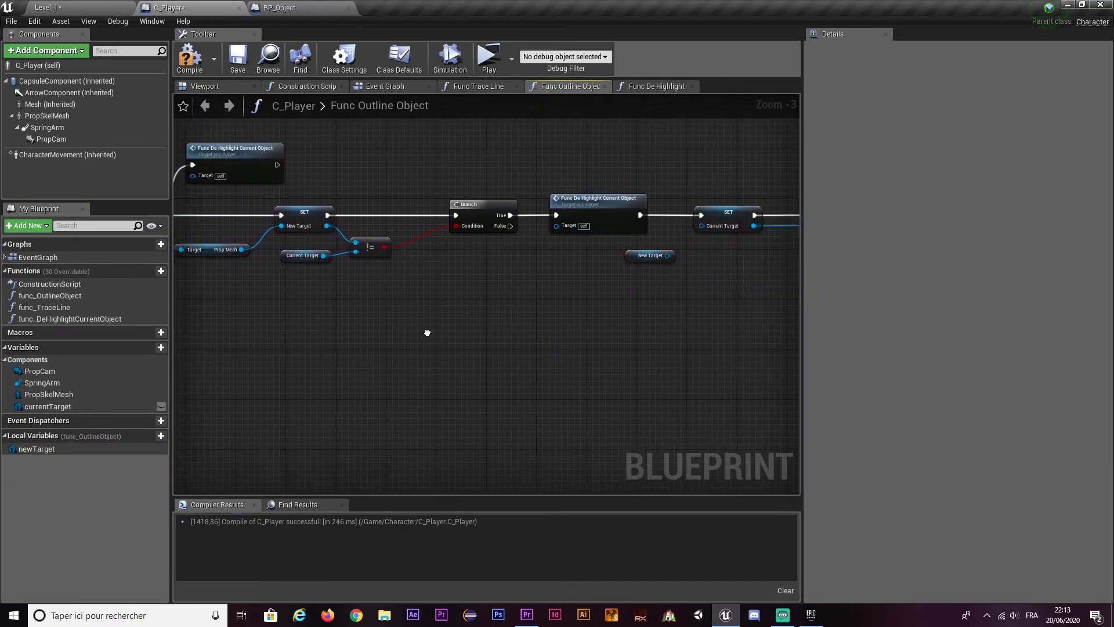
left_click(489, 58)
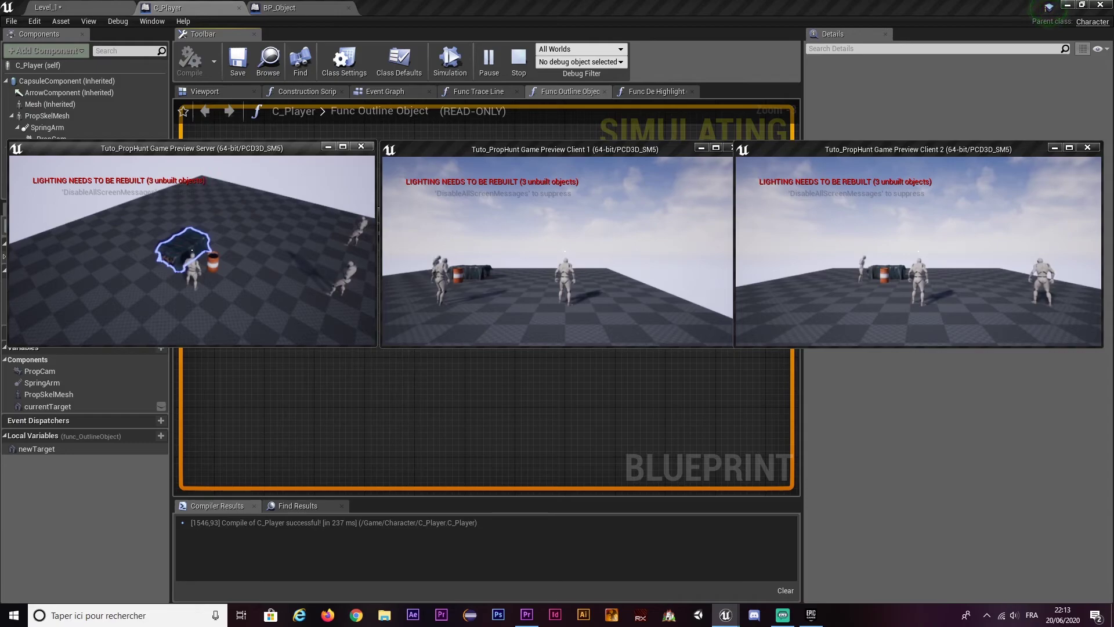
- Stop play, relaunch the three-player session from Level_1, and walk the server player to the crate
key("Escape")
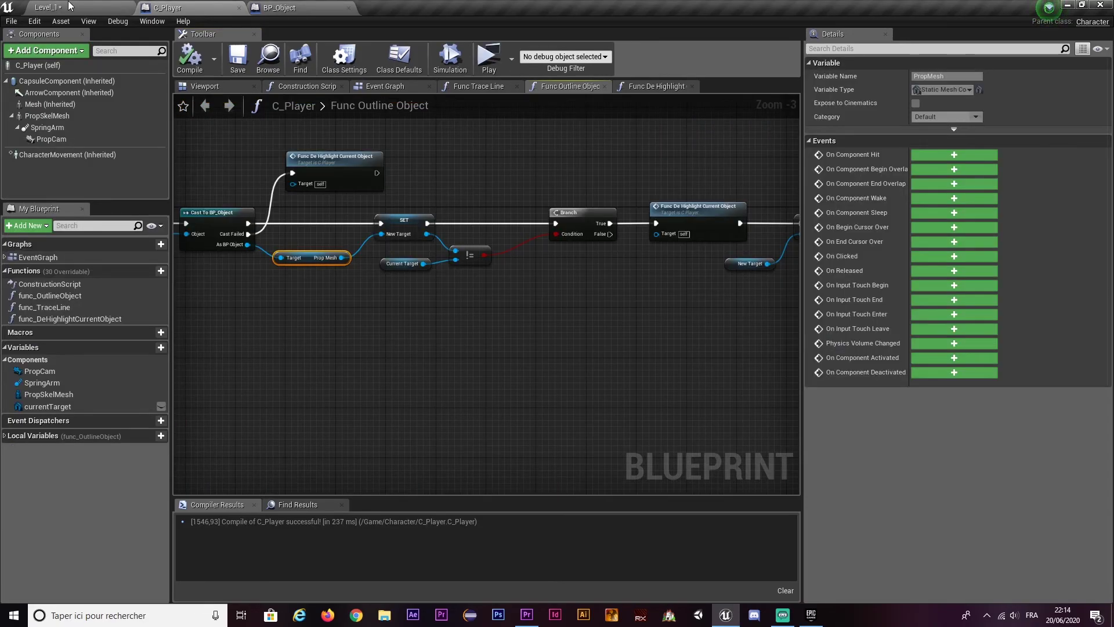
left_click(68, 6)
left_click(551, 42)
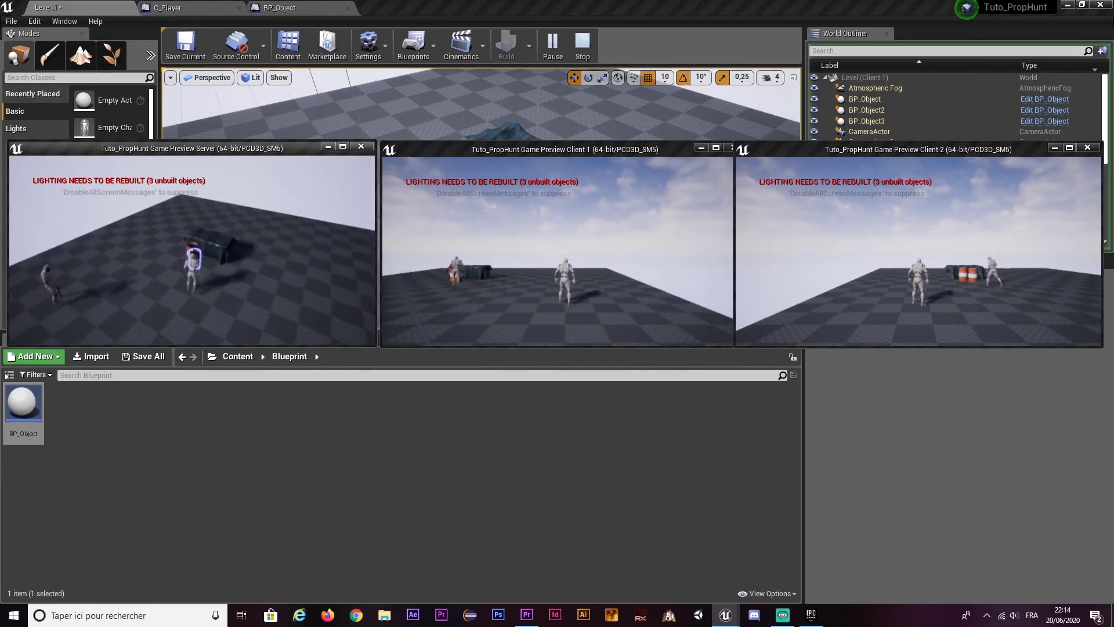
key("w")
key("w")
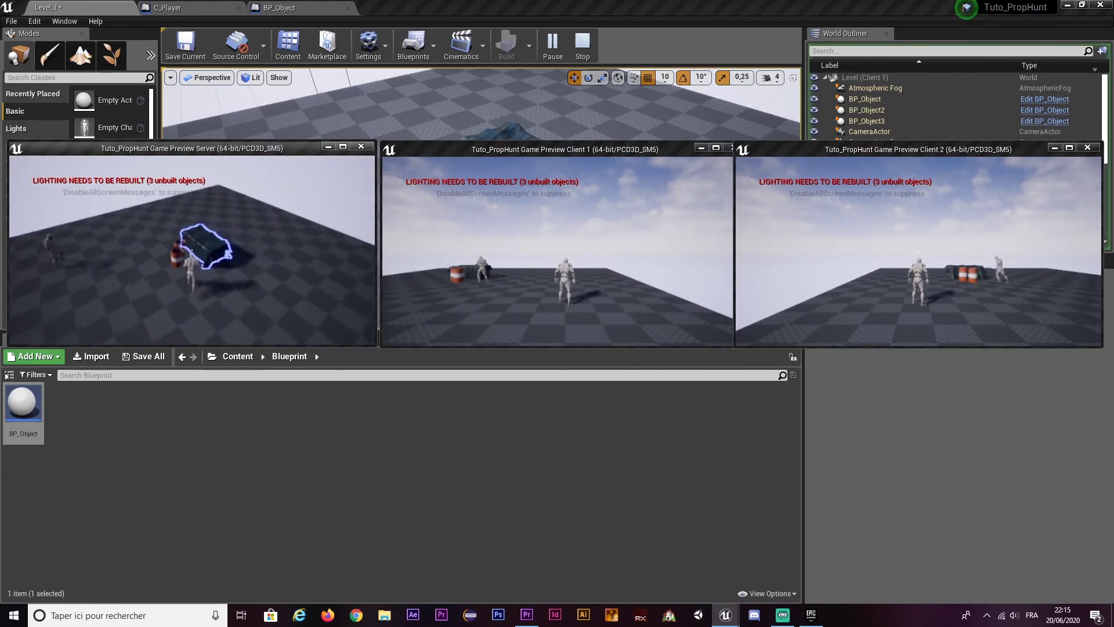
- End play and open PP_Outliner_Inst from Content > Materials
key("Escape")
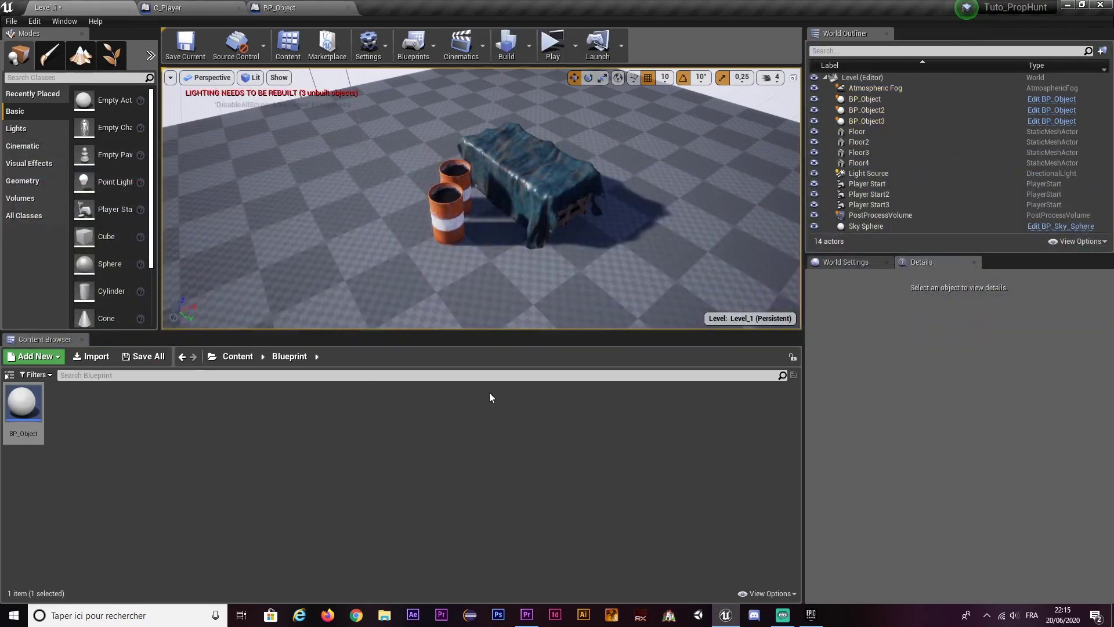
left_click(231, 356)
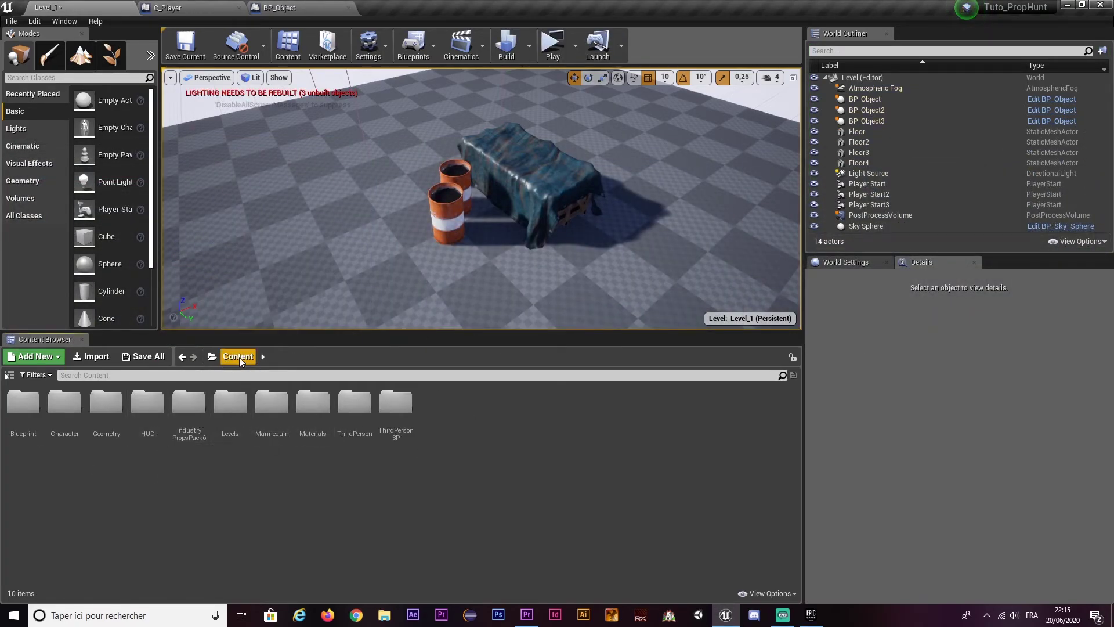
double_click(314, 421)
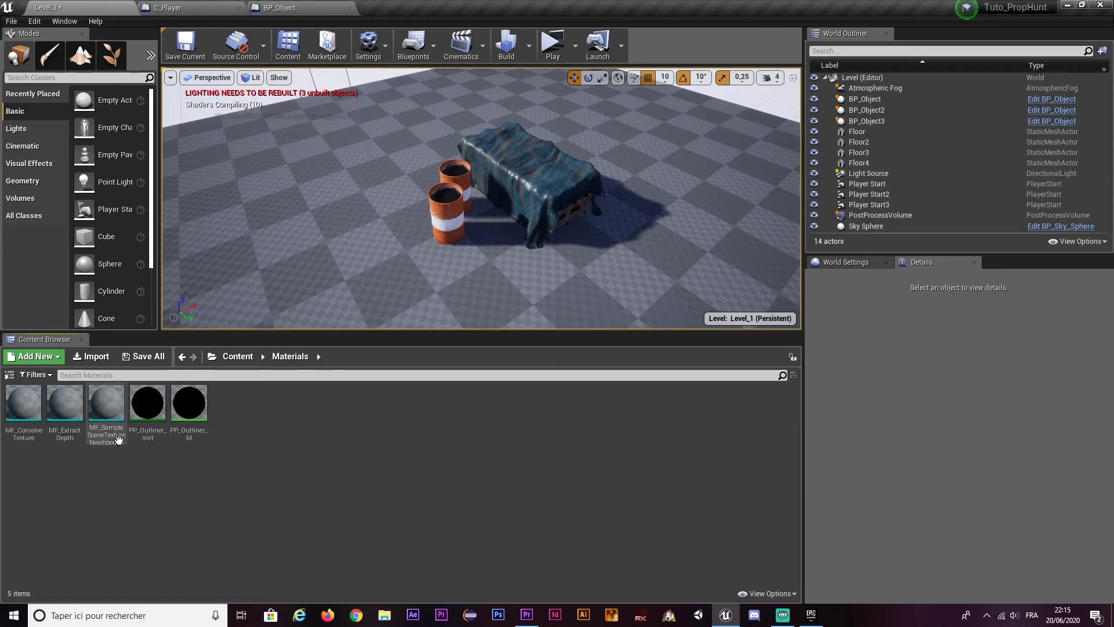
double_click(154, 415)
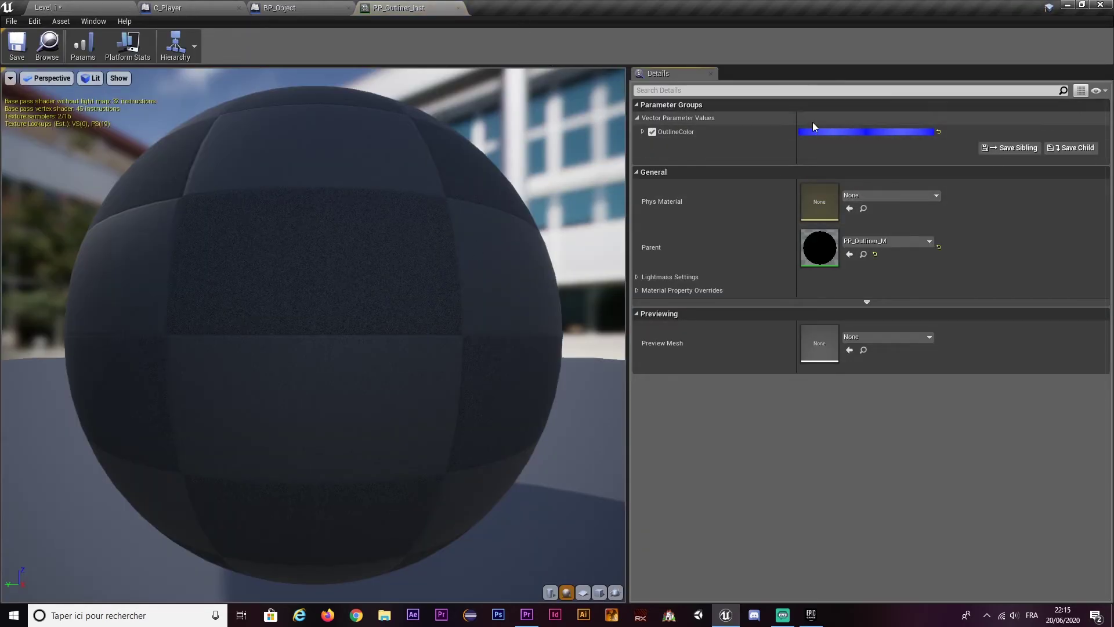
- Set OutlineColor to a light green (A2CE7CFF) with lower brightness and save the instance
left_click(867, 131)
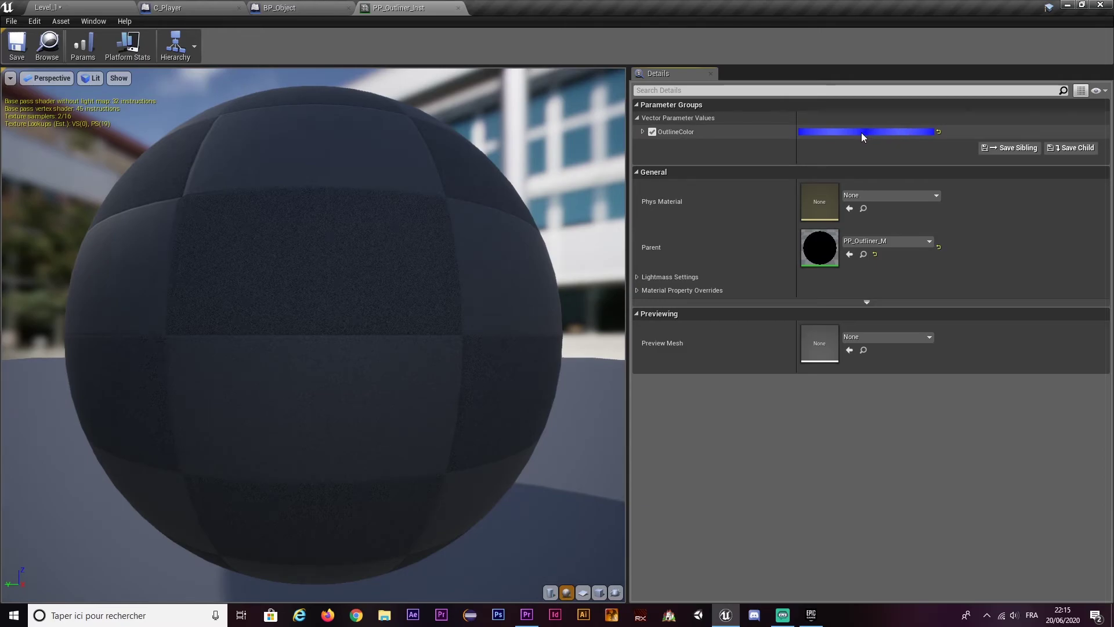
mouse_move(644, 191)
left_mouse_down()
mouse_move(674, 263)
mouse_move(702, 252)
mouse_move(659, 247)
mouse_move(674, 267)
left_mouse_up()
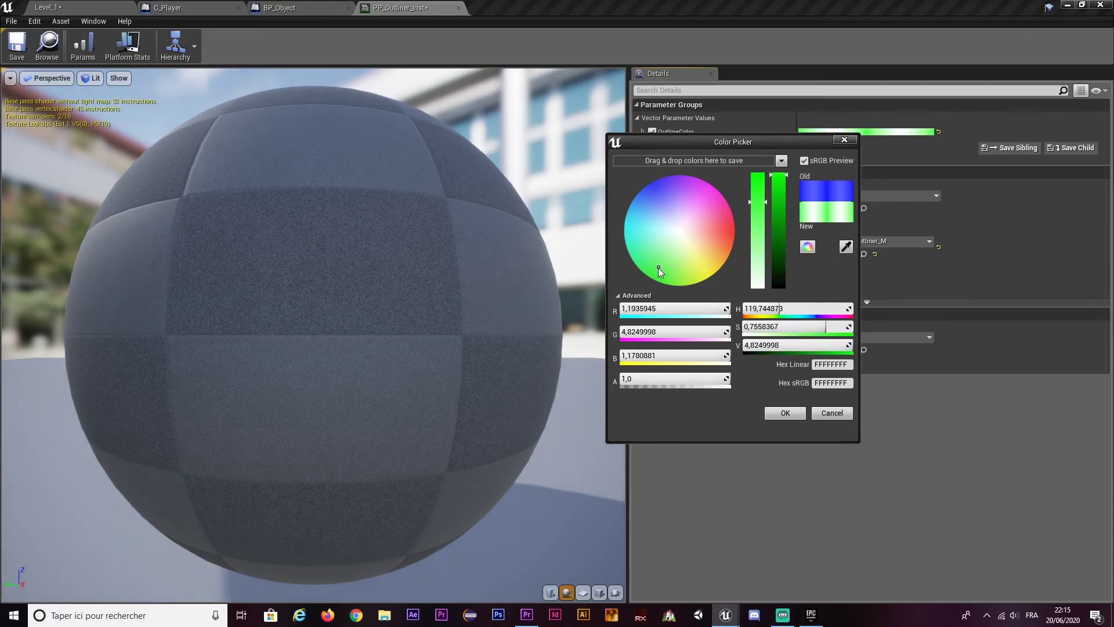
left_click(779, 178)
left_click_drag(781, 225, 781, 224)
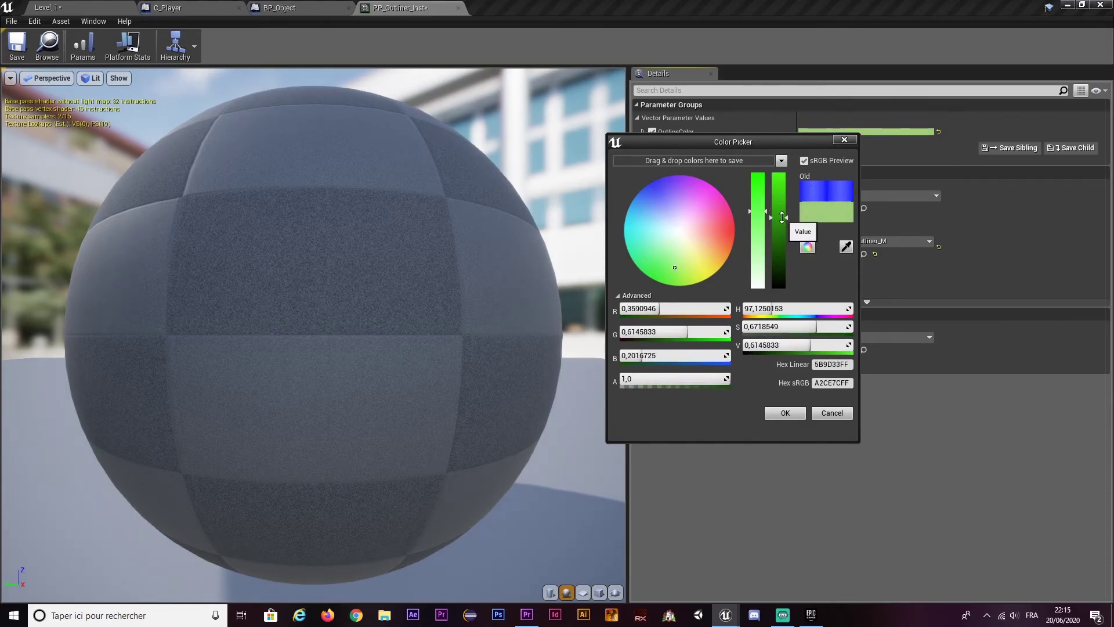
left_click(792, 413)
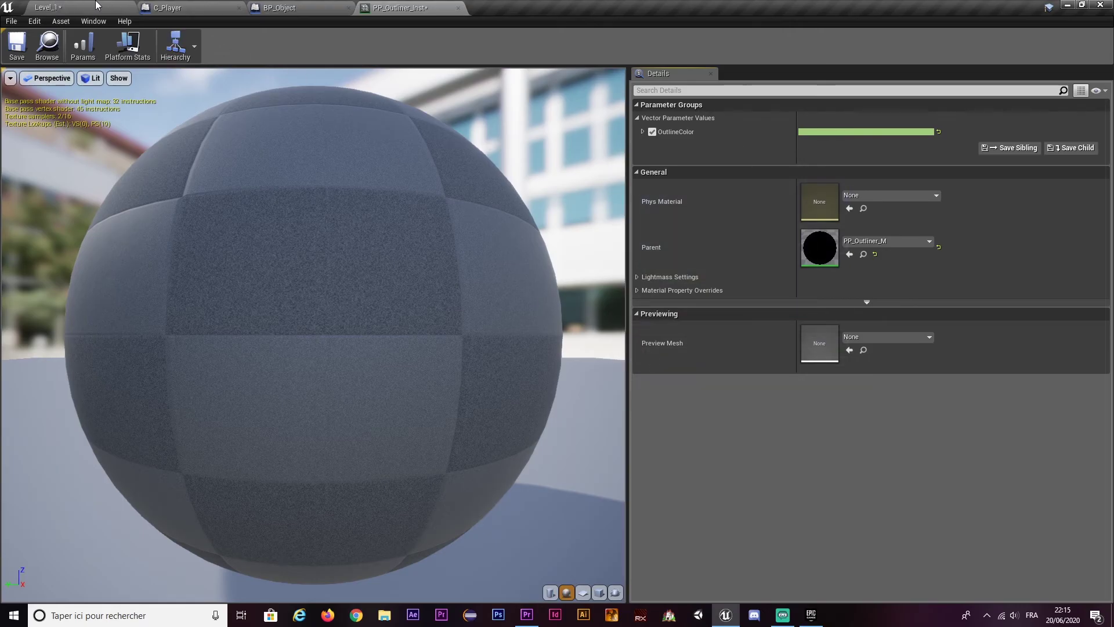
left_click(17, 45)
left_click(46, 7)
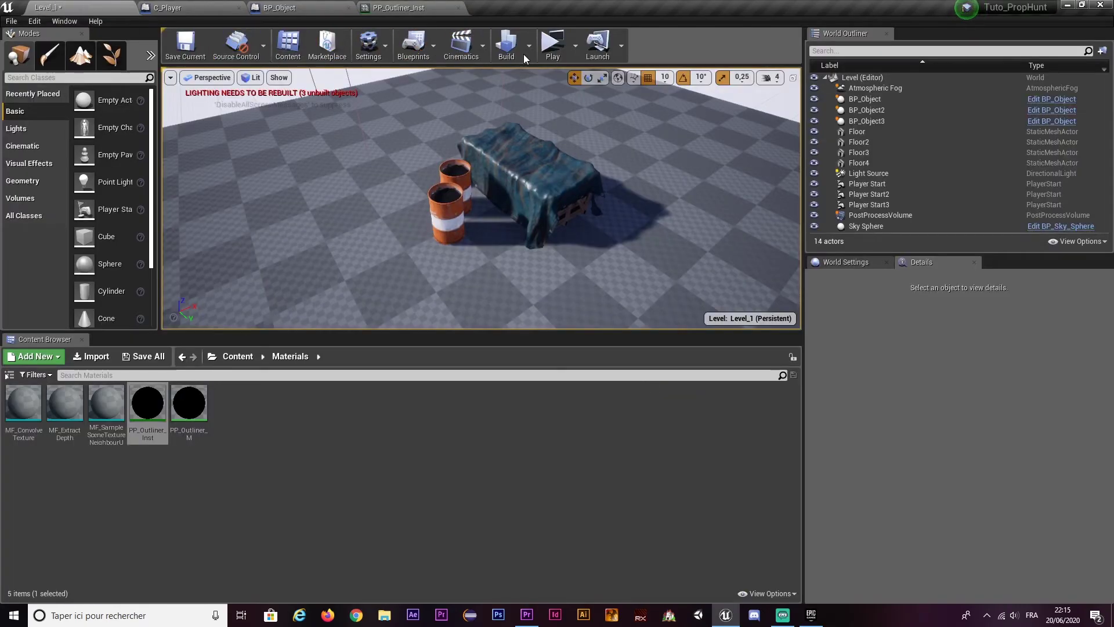
- Playtest the crate outline, then apply a yellow-green OutlineColor
left_click(551, 45)
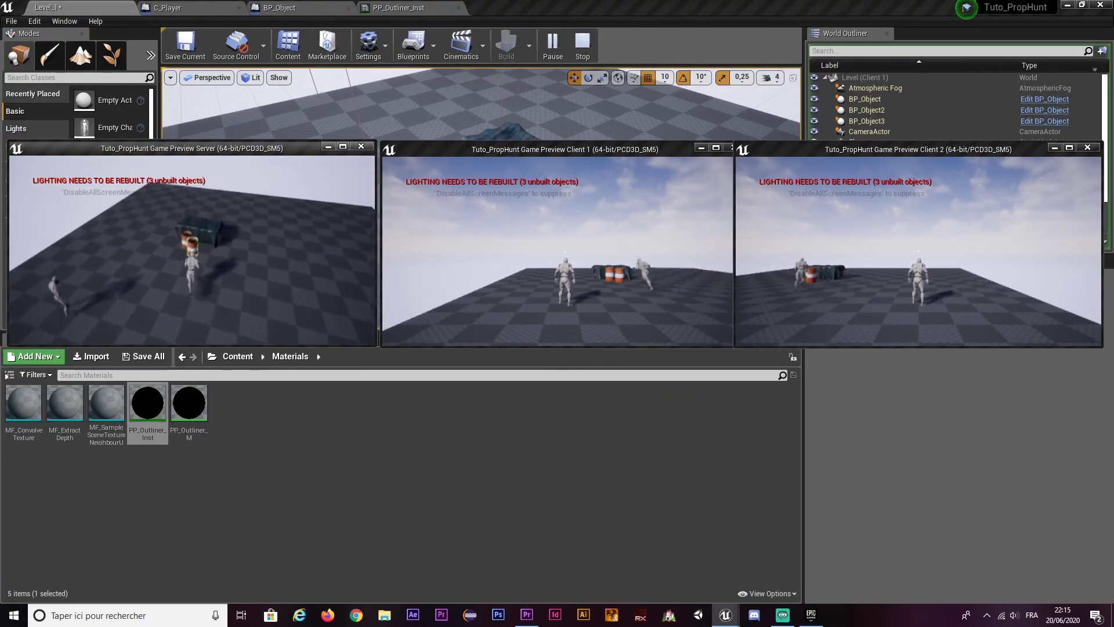
key("w")
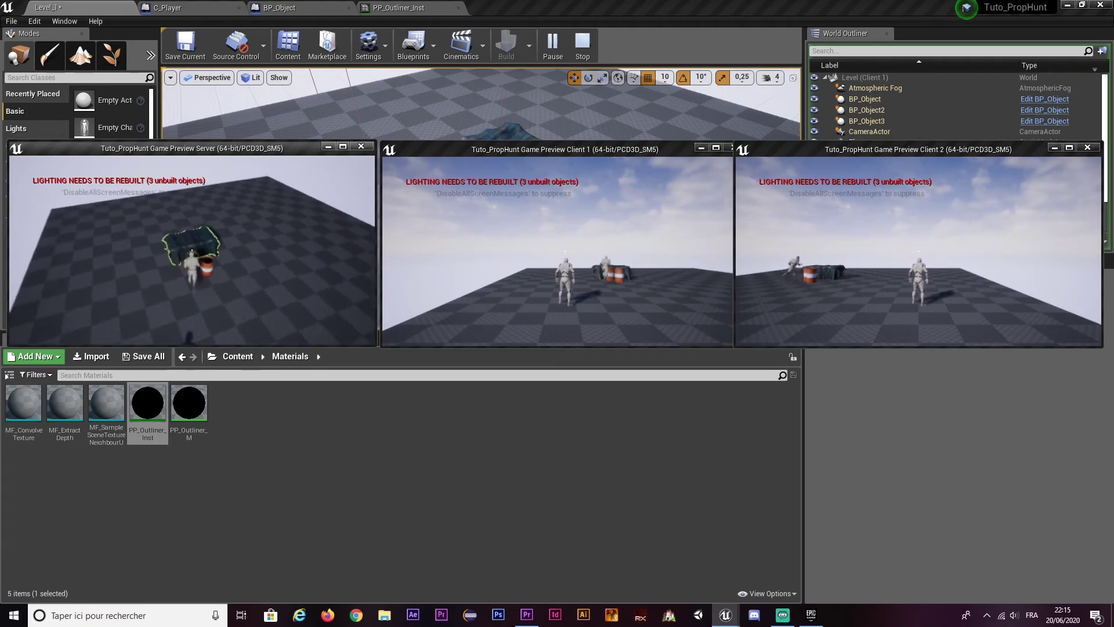
key("w")
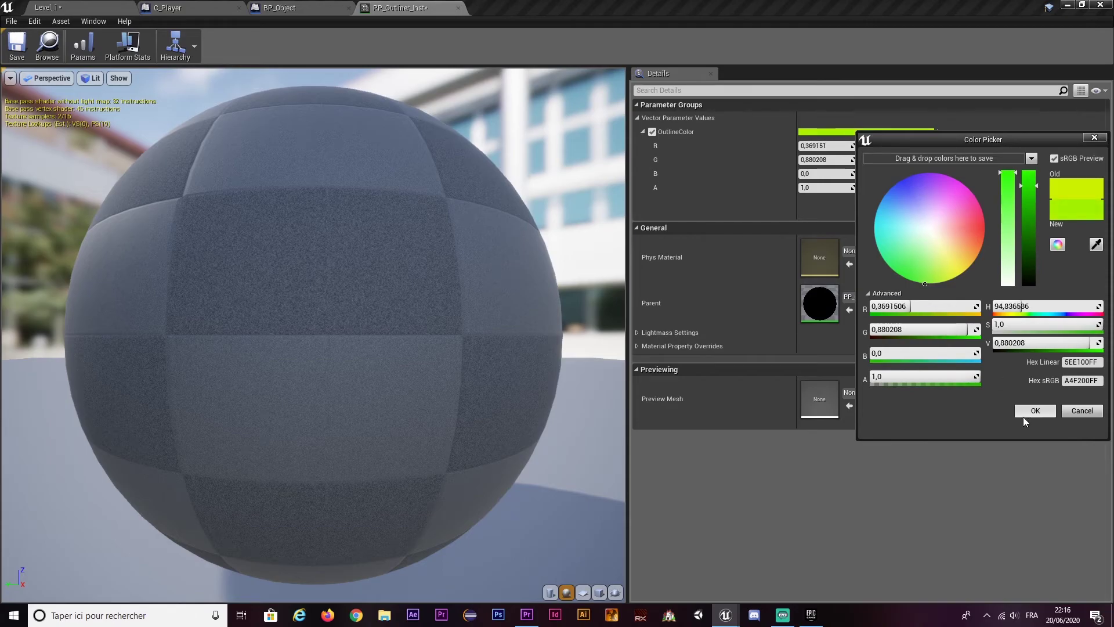
left_click(1024, 416)
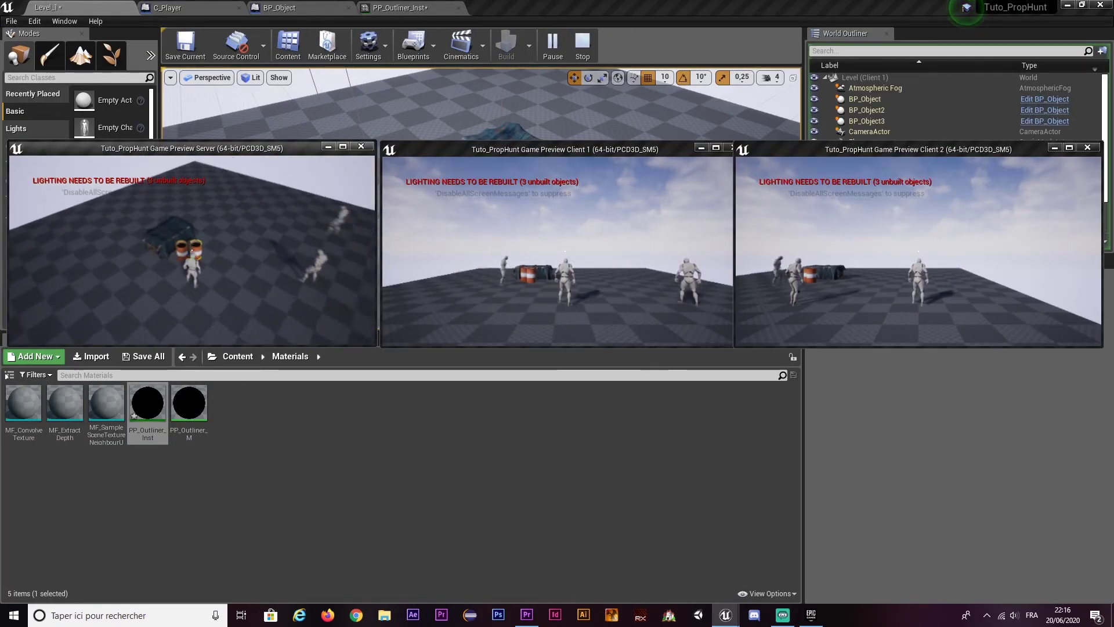
- Check the barrel outlines as the server player, then test from Client 1 and end the session
key("w")
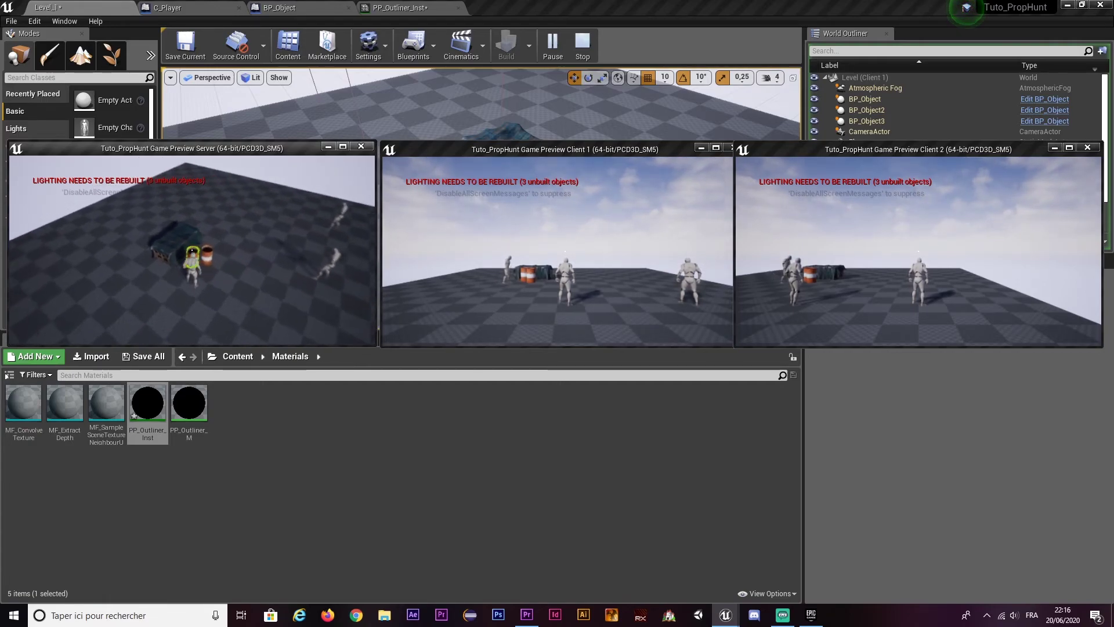
key("s")
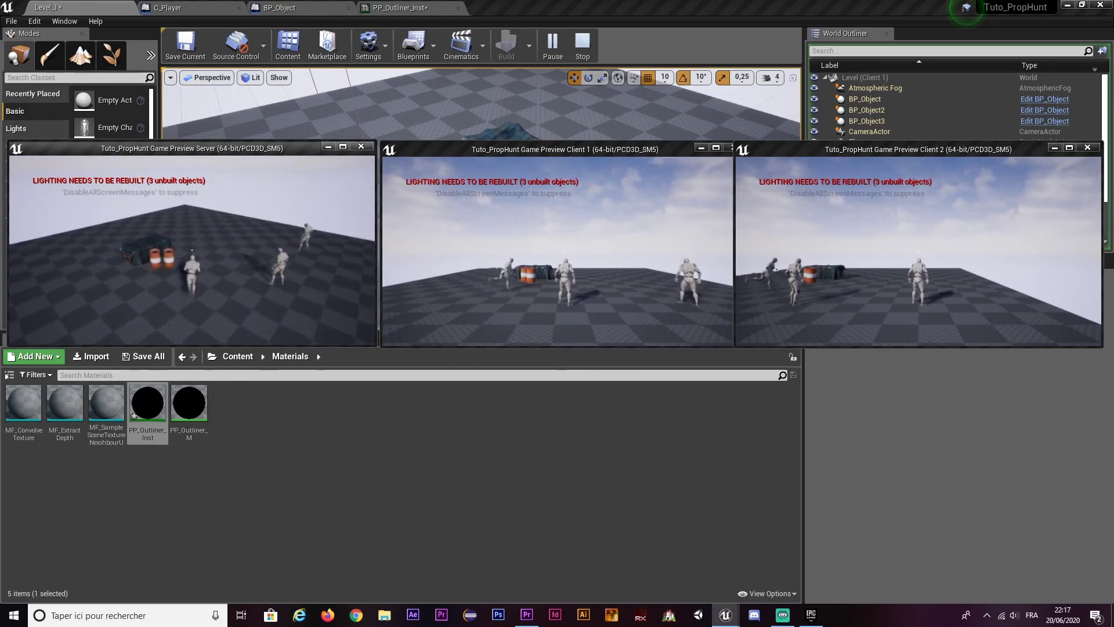
key("w")
key("s")
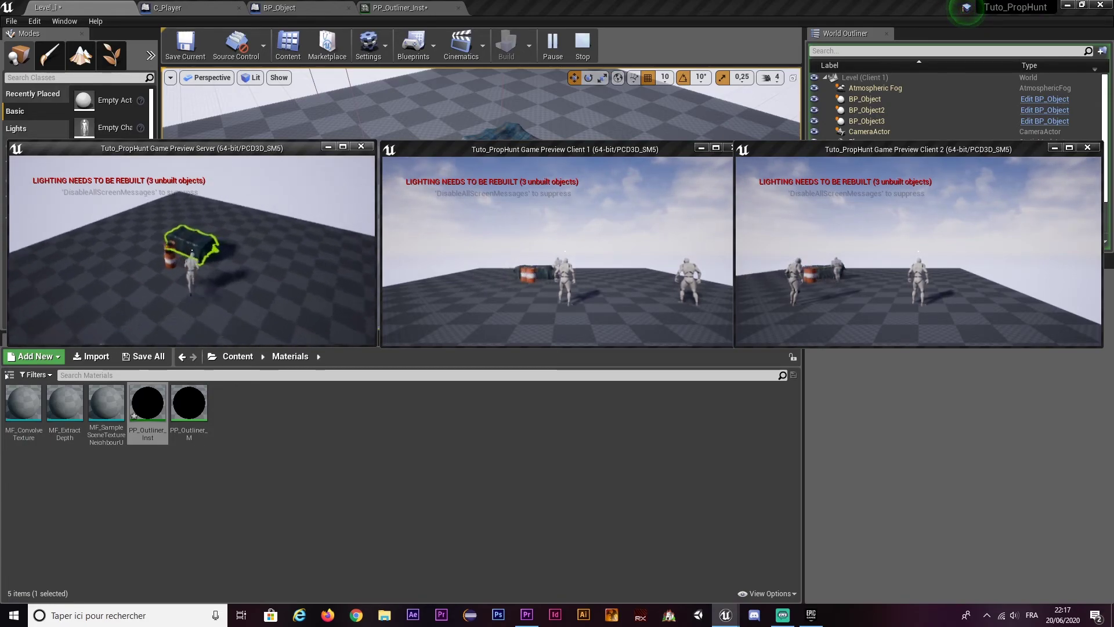
key("s")
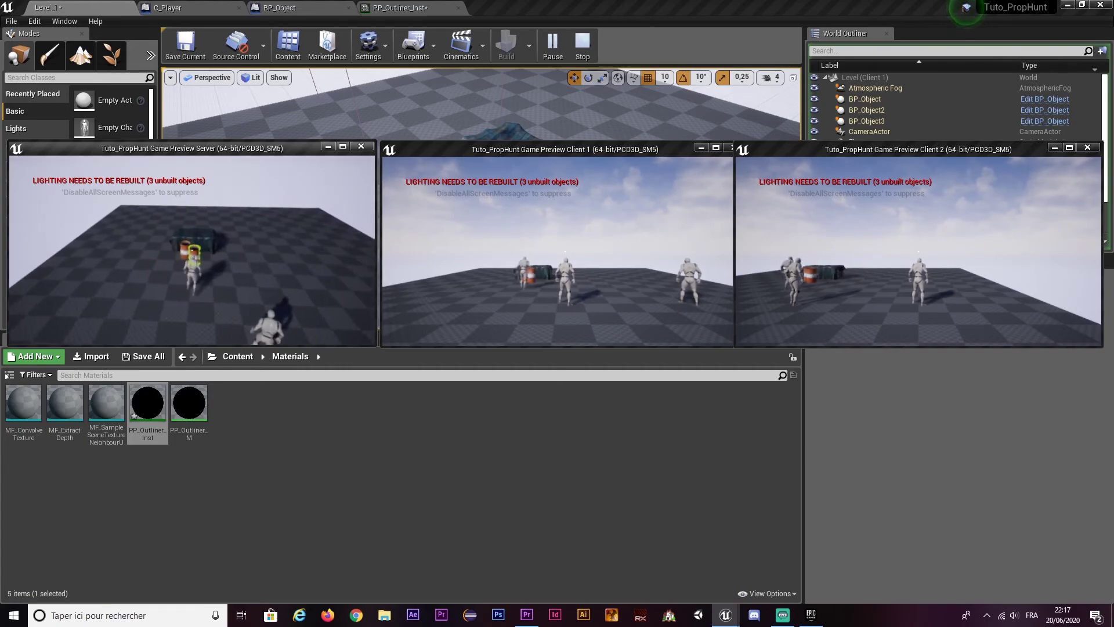
key("shift+F1")
left_click(548, 255)
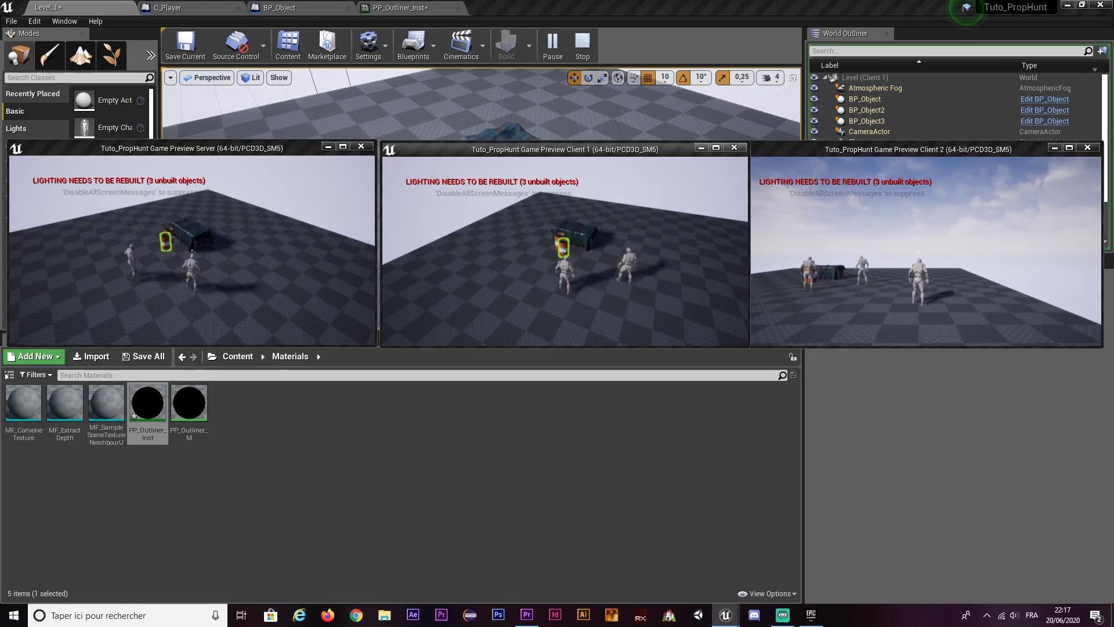
key("Escape")
- Go to the C_Player blueprint's event graph near Event Tick
left_click(374, 7)
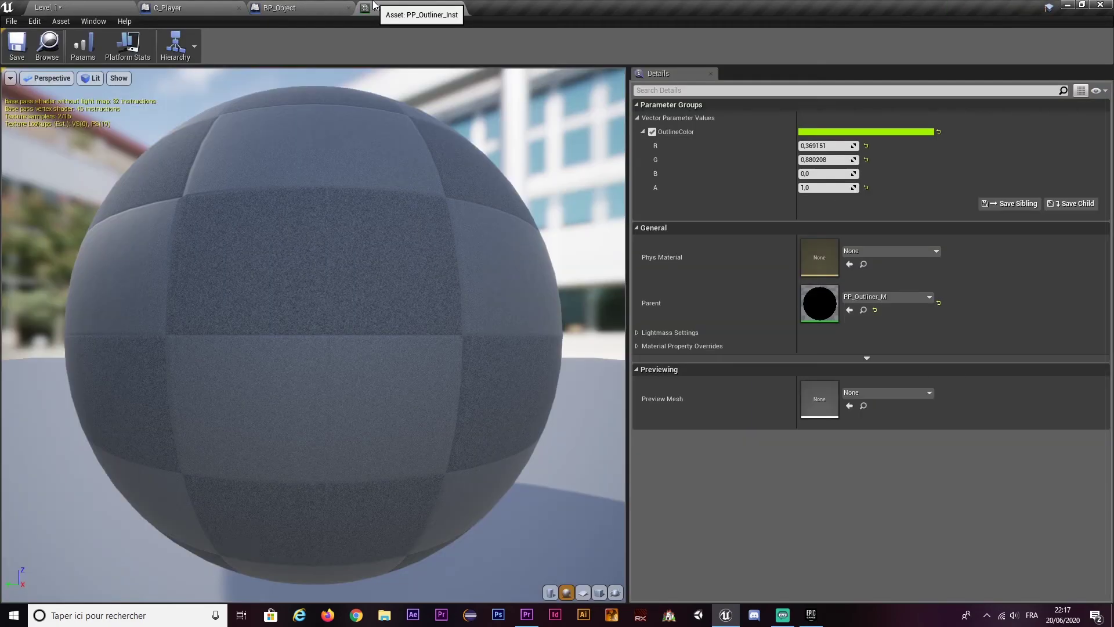
left_click(264, 5)
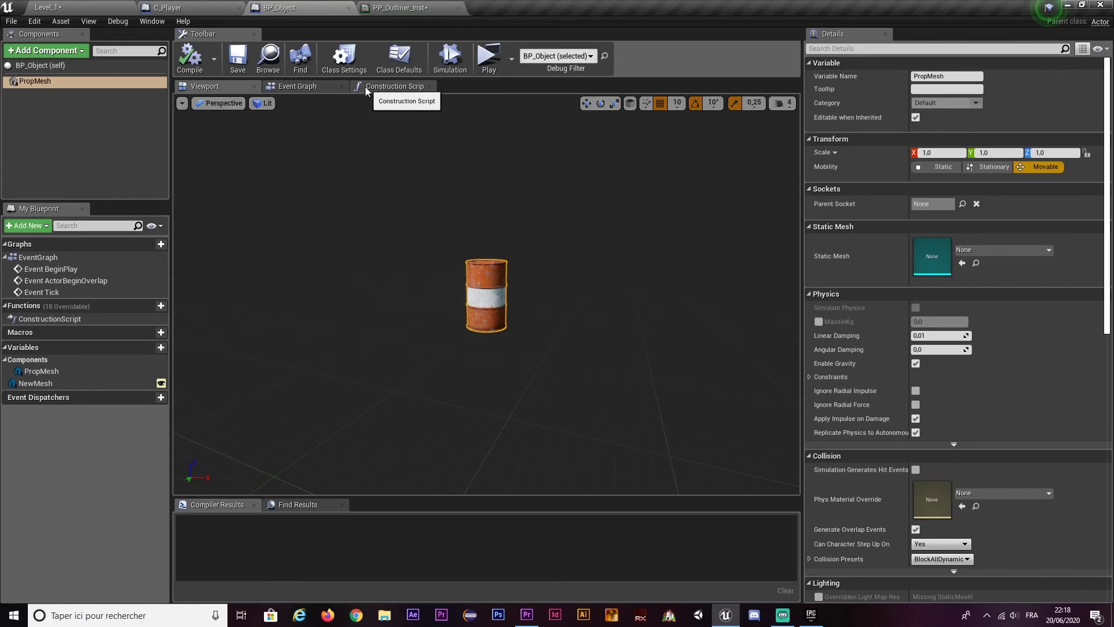
left_click(226, 7)
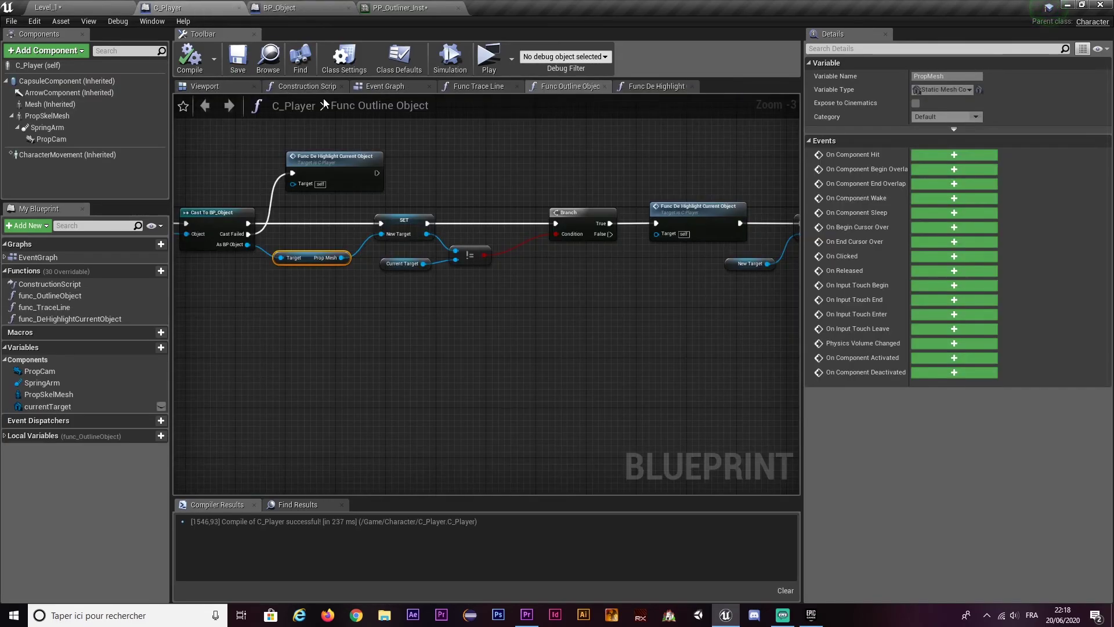
left_click(402, 85)
left_click_drag(632, 393, 350, 214)
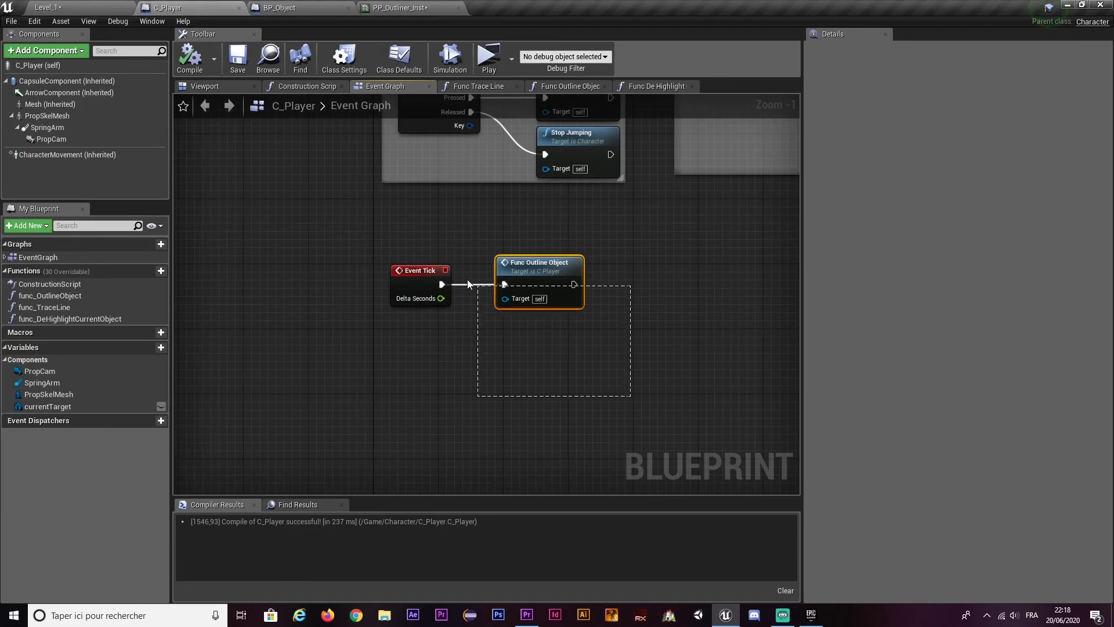
left_click_drag(495, 366, 618, 232)
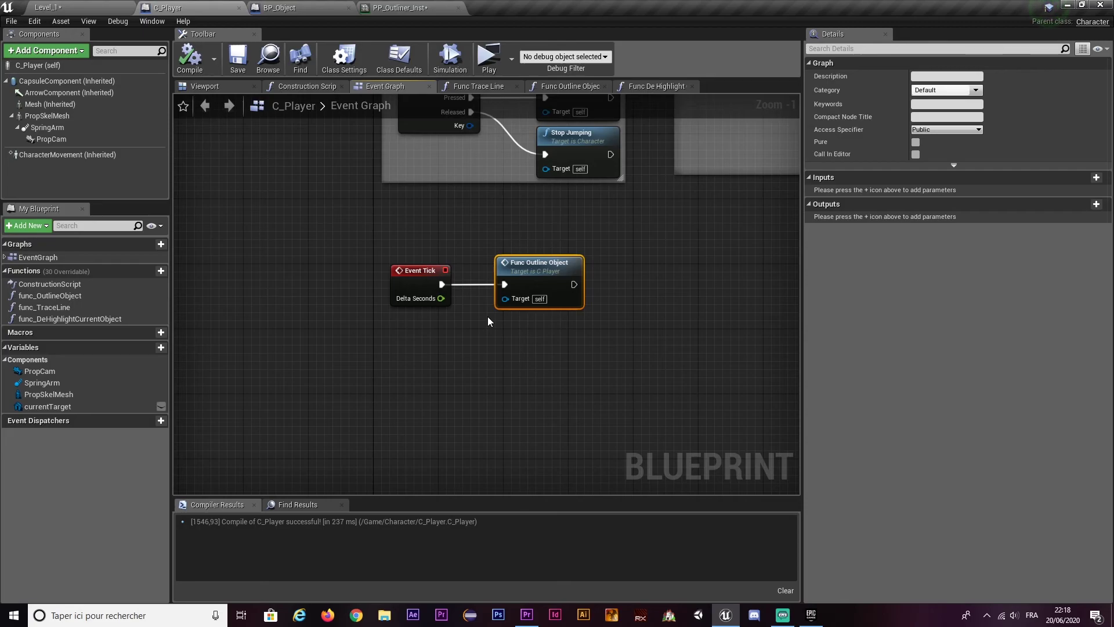
right_click_drag(471, 272, 433, 264)
- Add a custom event named Local_OutlineObject below Event Tick
right_click(386, 332)
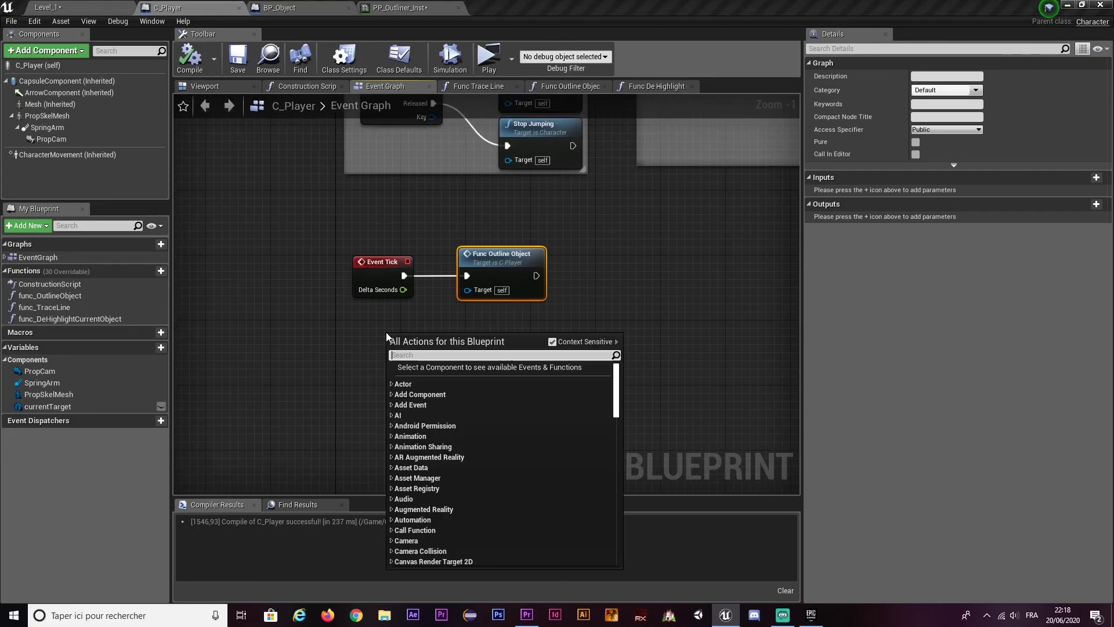
type("cystom")
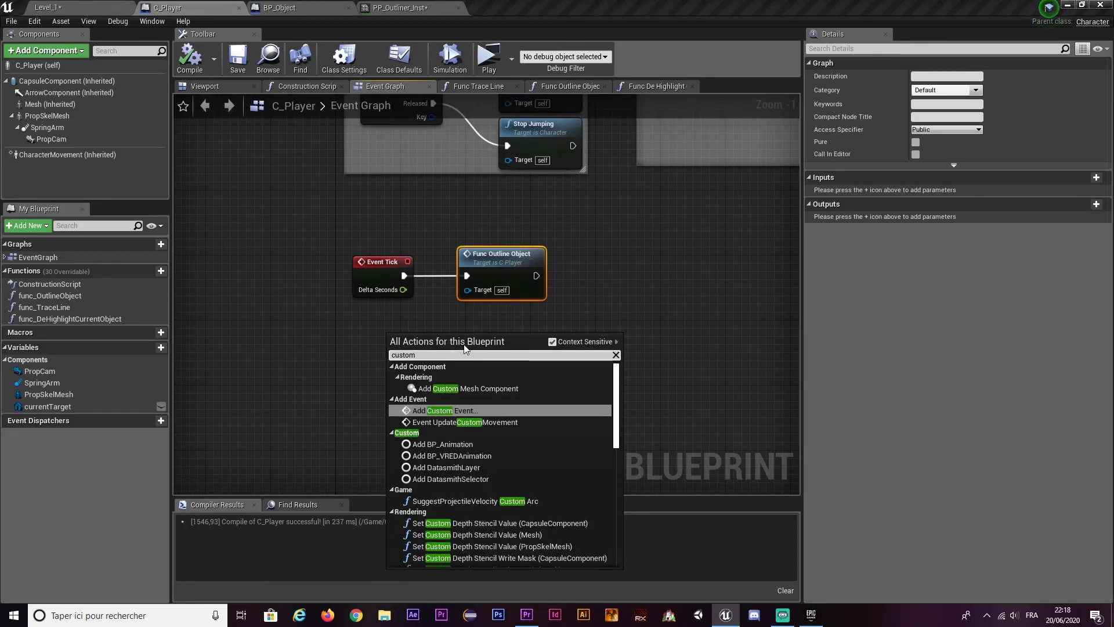
left_click(424, 411)
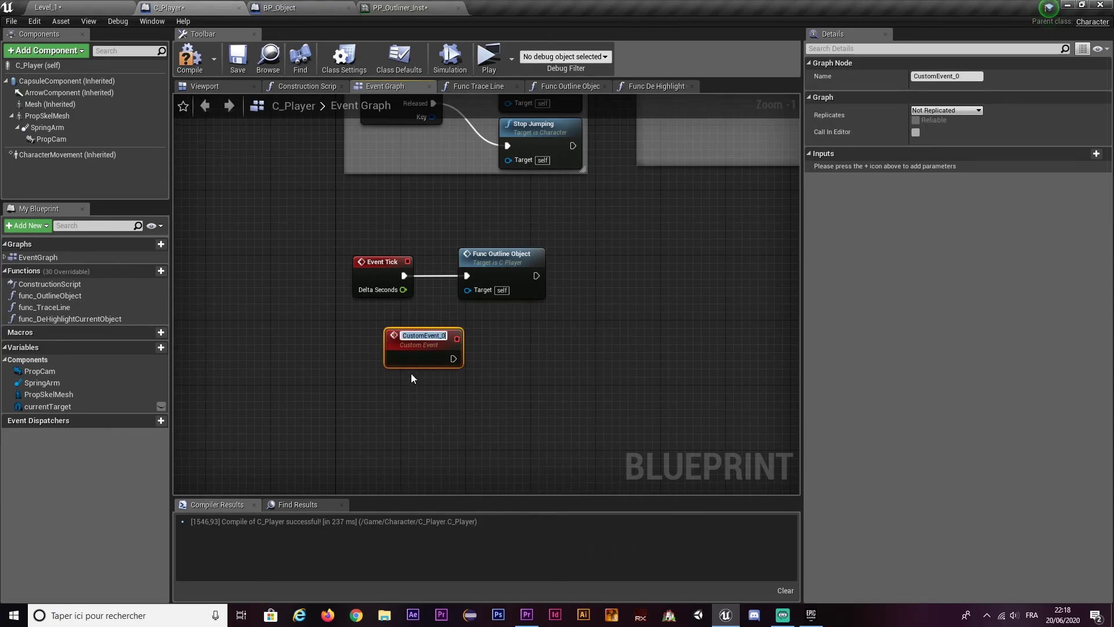
type("Local_")
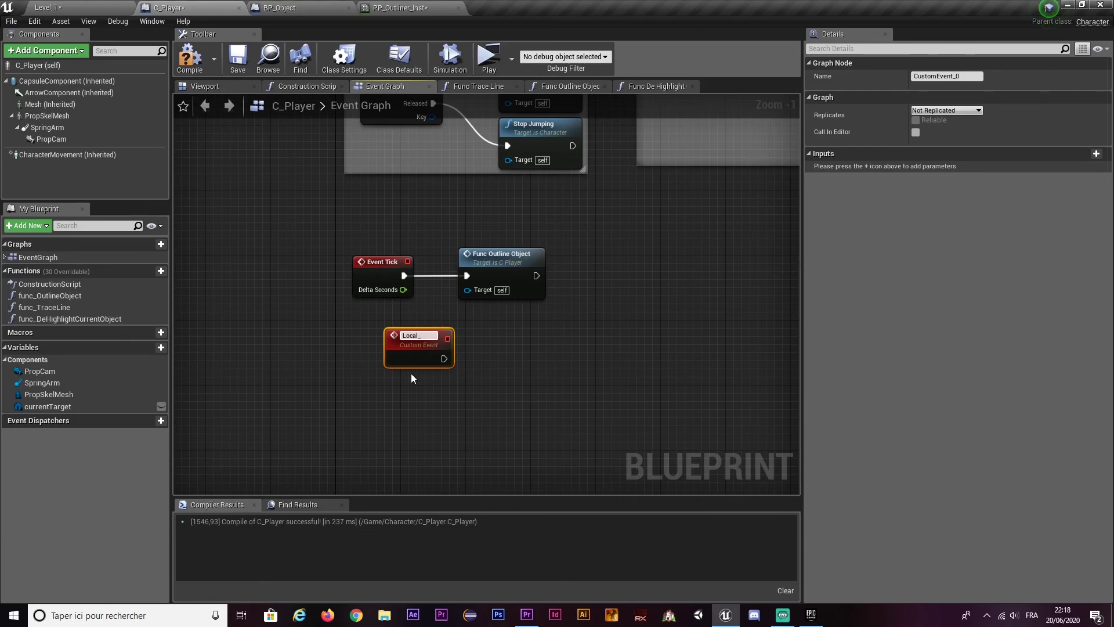
type("O")
type("utLin")
type("line")
type("Object")
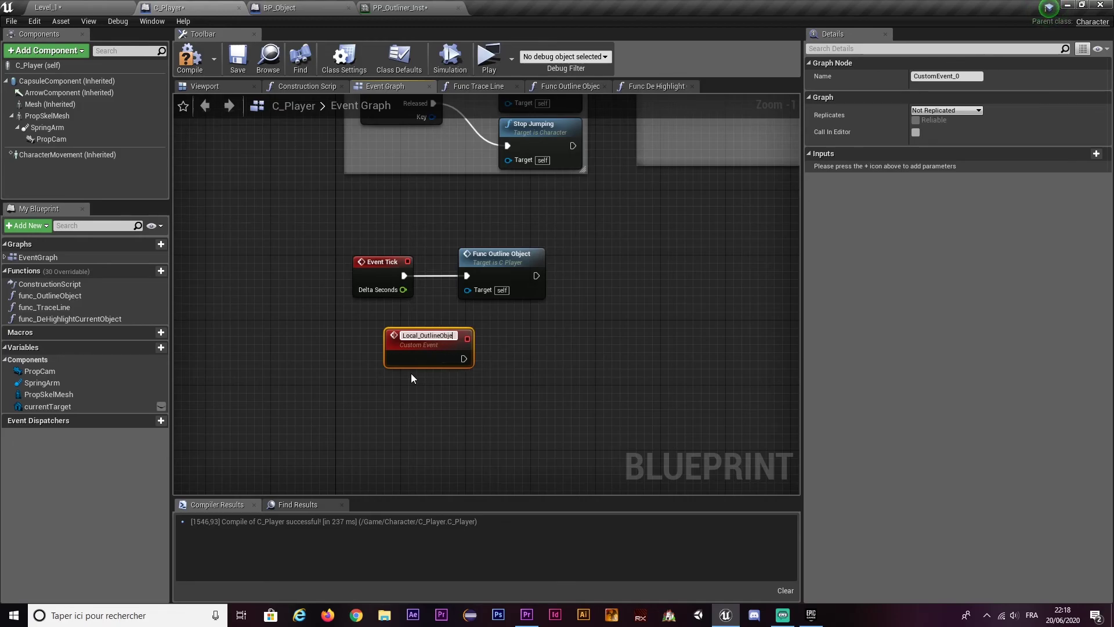
key("Return")
left_click_drag(396, 362, 364, 387)
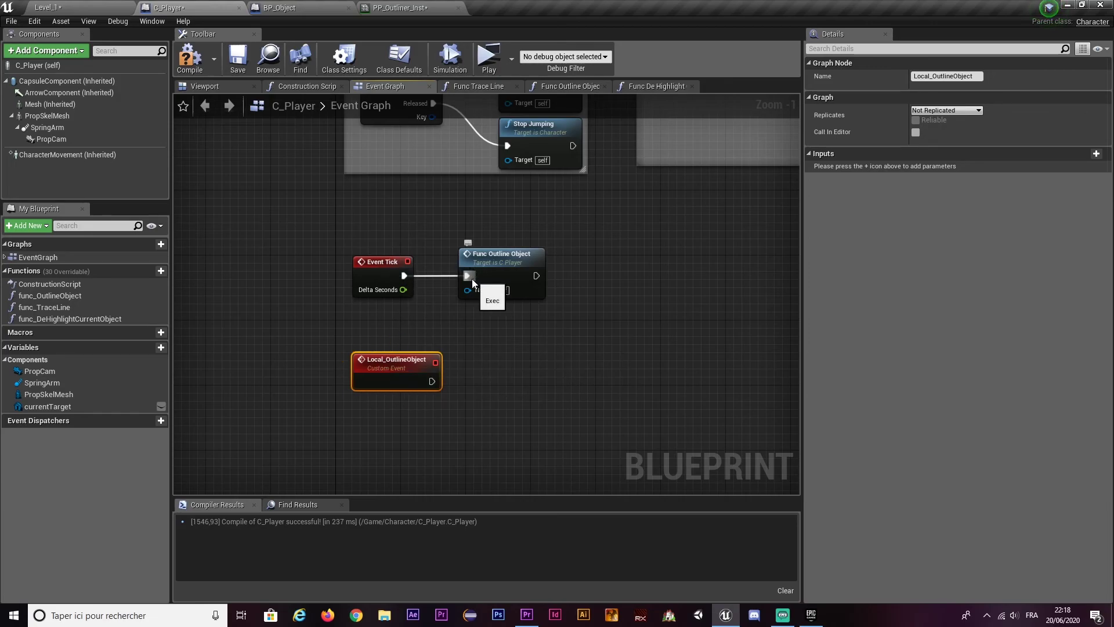
- Move Func Outline Object from Event Tick to run after Local_OutlineObject
left_click(403, 275, "alt")
mouse_move(487, 256)
left_mouse_down()
mouse_move(520, 362)
mouse_move(432, 382)
left_mouse_up()
right_click_drag(424, 410, 477, 381)
left_click(415, 346)
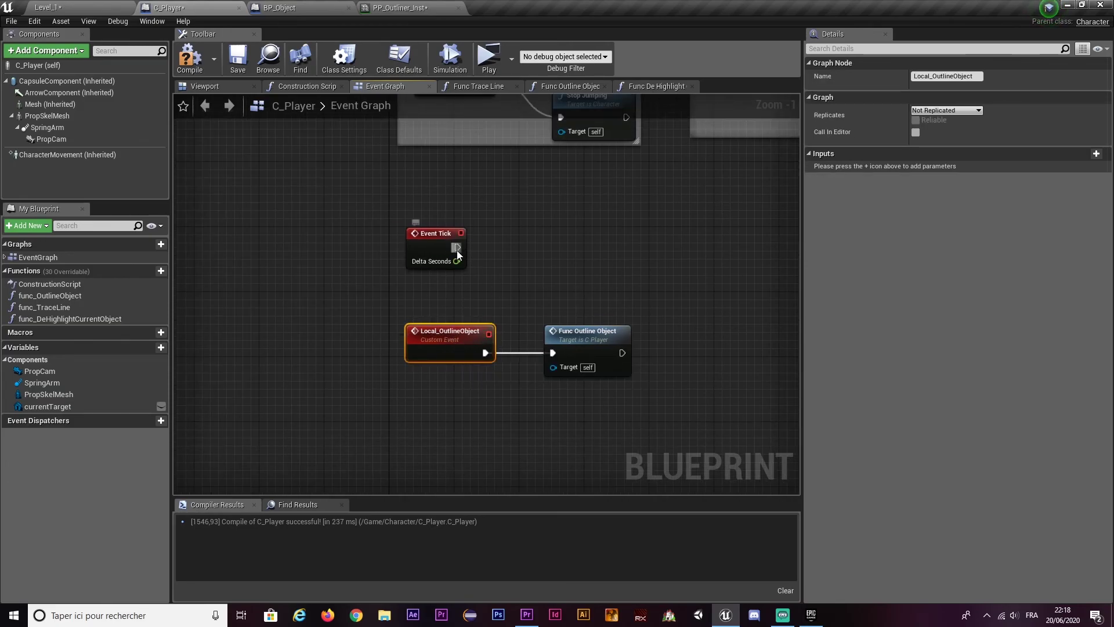
- Have Event Tick call Local Outline Object
left_click_drag(457, 250, 482, 254)
type("local")
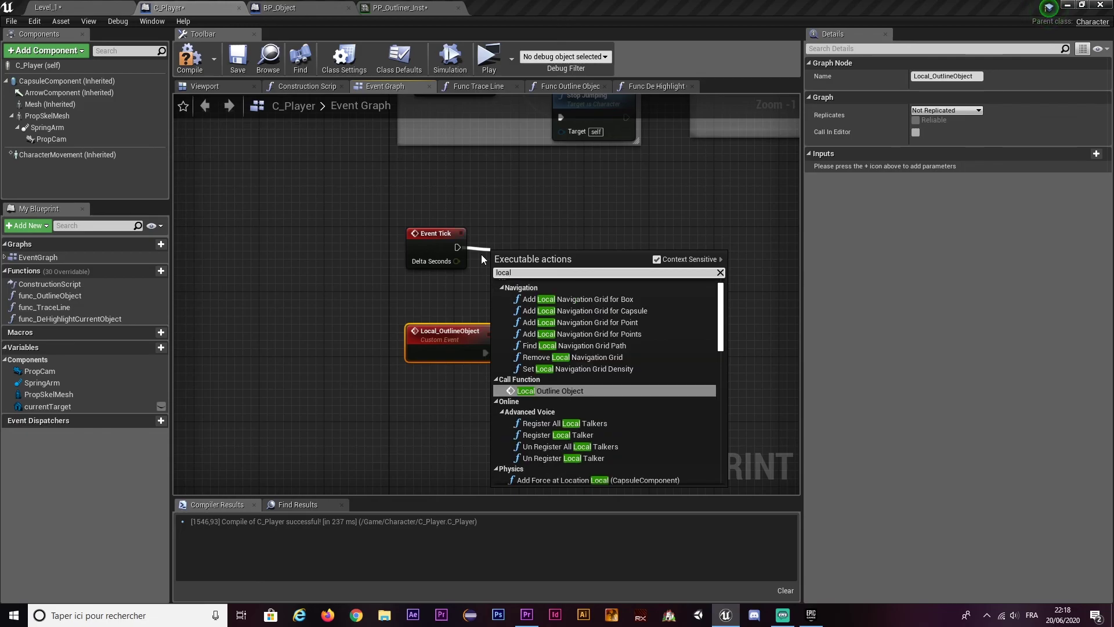
key("Return")
left_click_drag(498, 255, 522, 235)
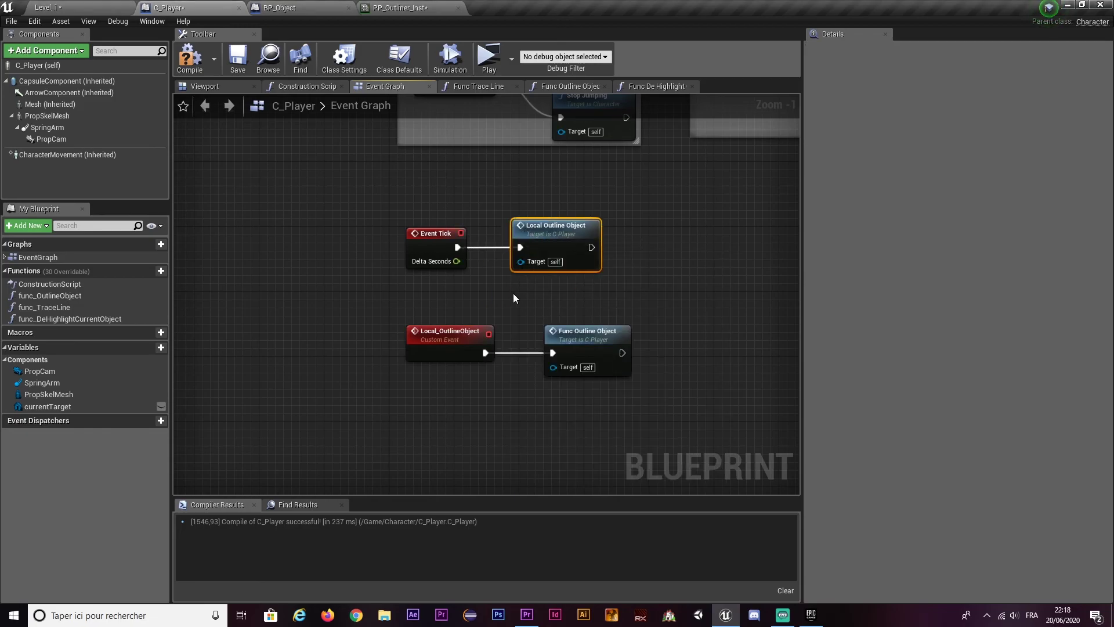
left_click(482, 340)
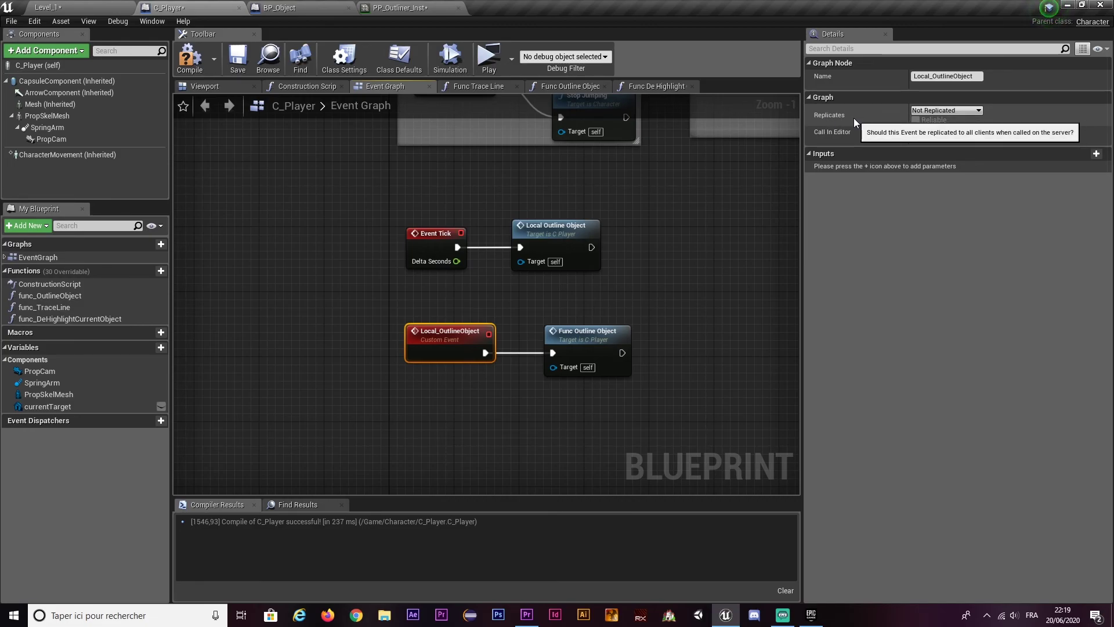
- Set Local_OutlineObject's Replicates option to Run on owning Client
left_click(949, 110)
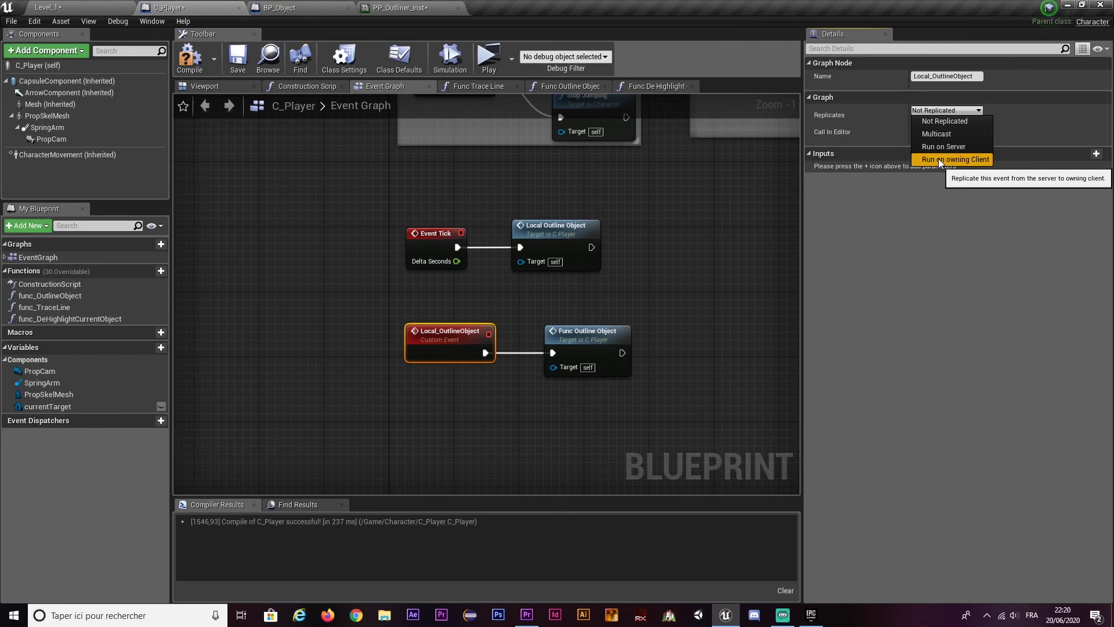
left_click(939, 161)
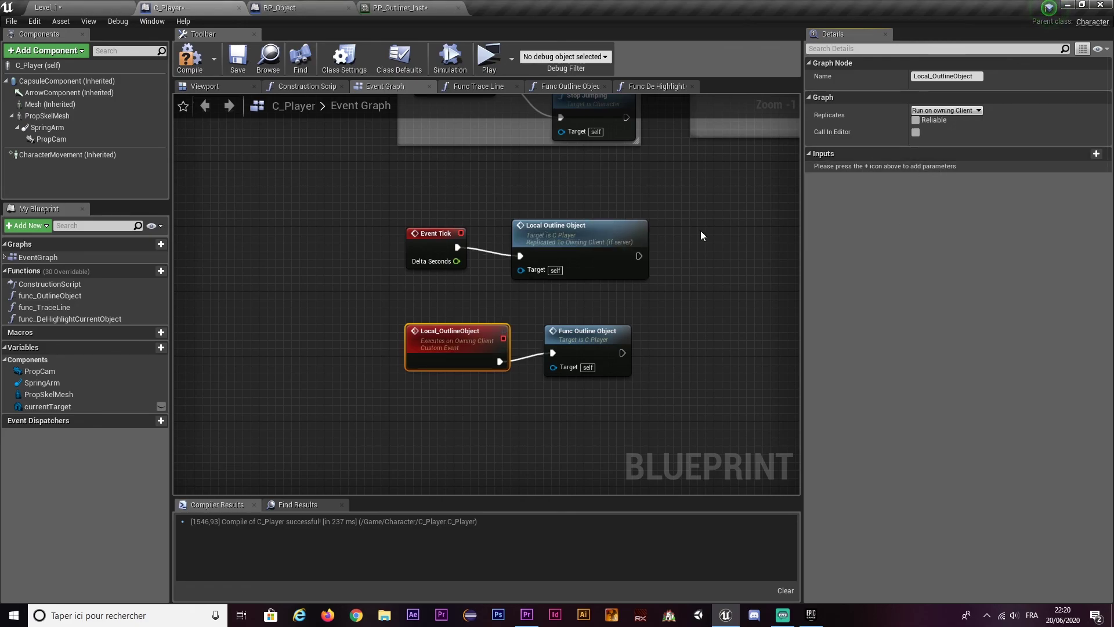
- Launch the server-plus-two-clients preview, check Client 1, server and Client 2, then stop
left_click(489, 58)
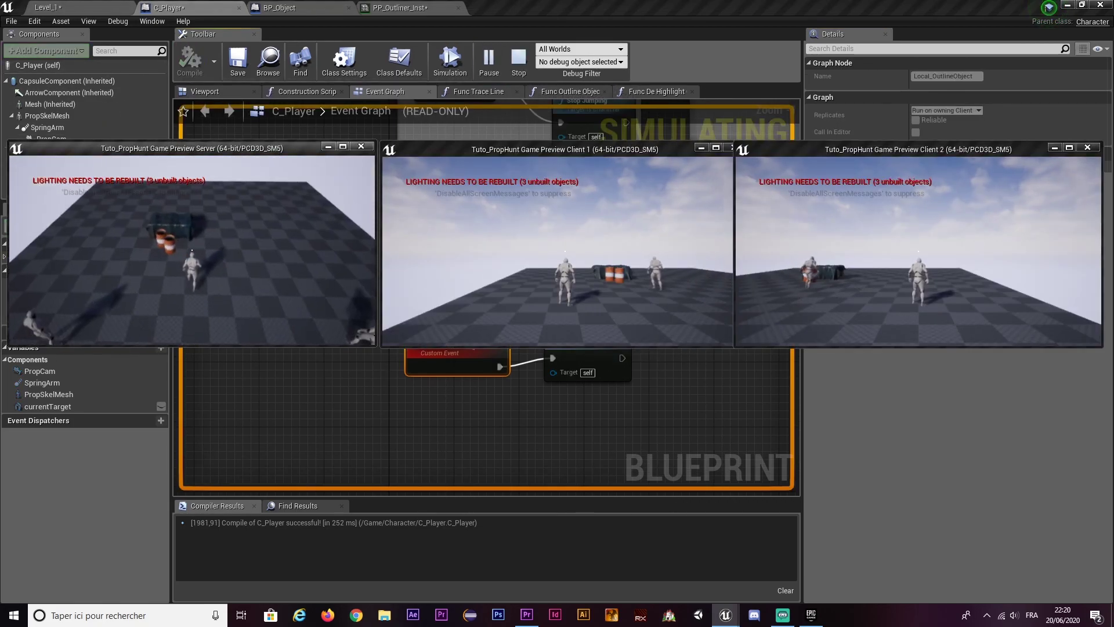
key("super")
left_click(619, 333)
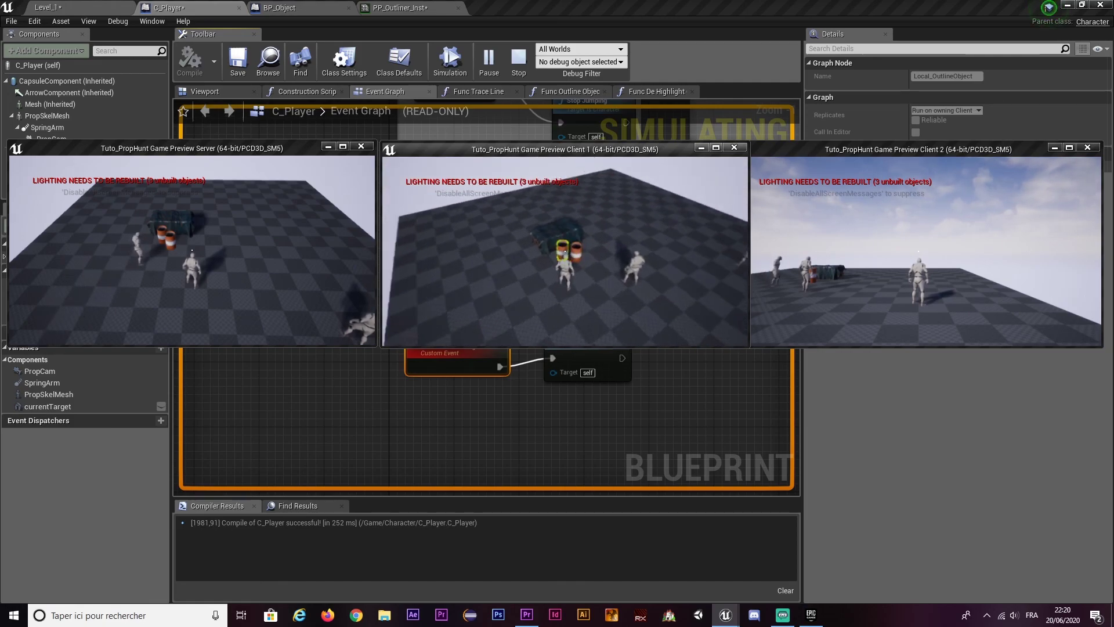
key("super")
left_click(229, 249)
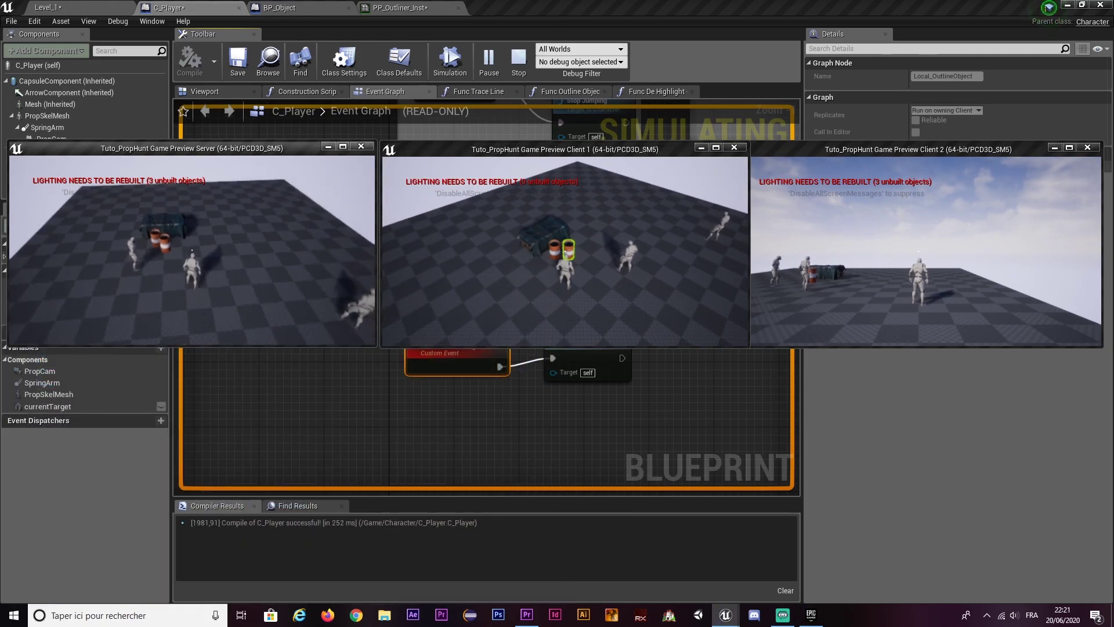
key("super")
left_click(861, 228)
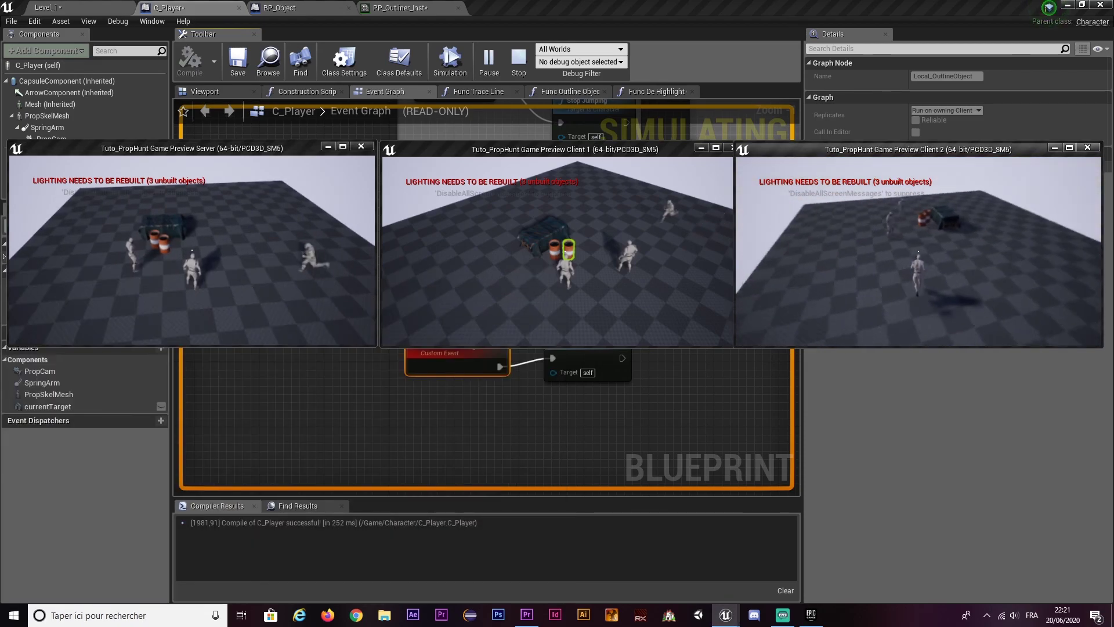
key("super")
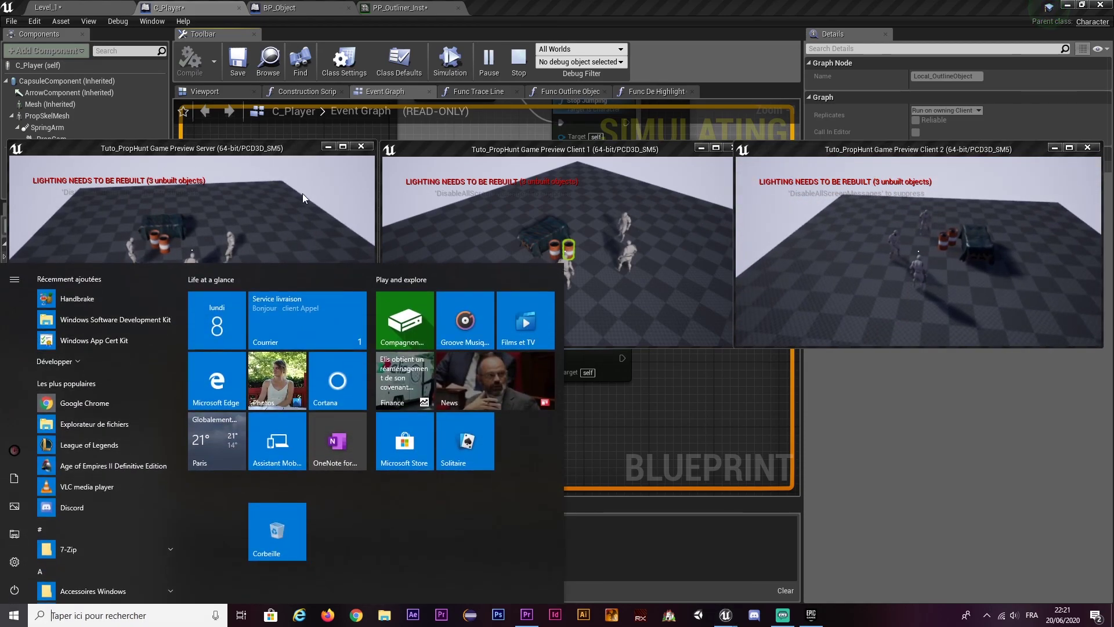
left_click(301, 193)
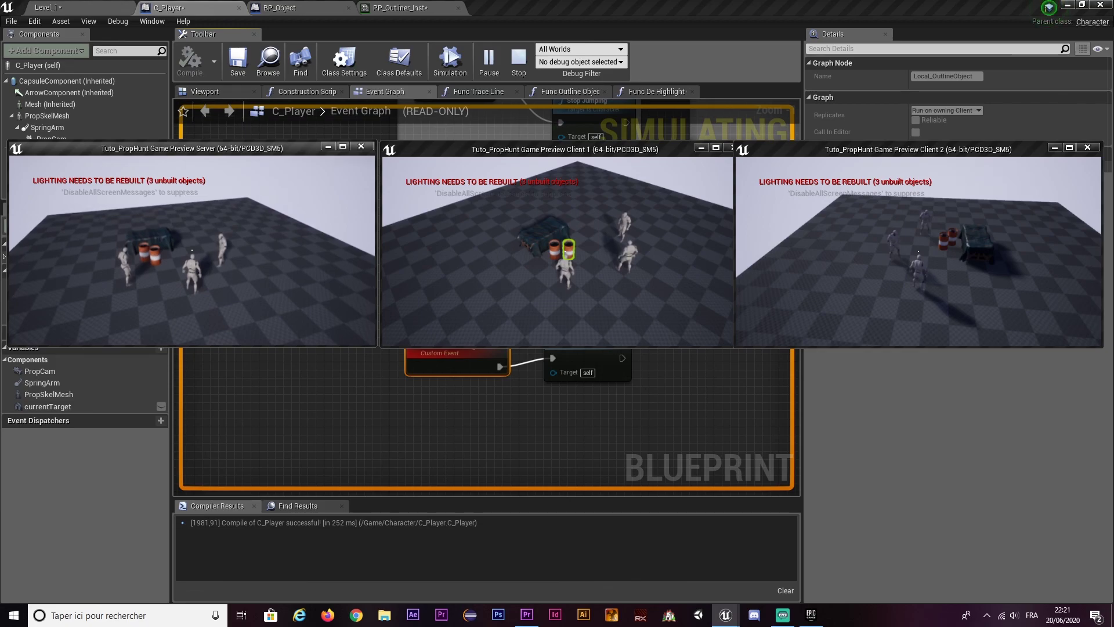
key("super")
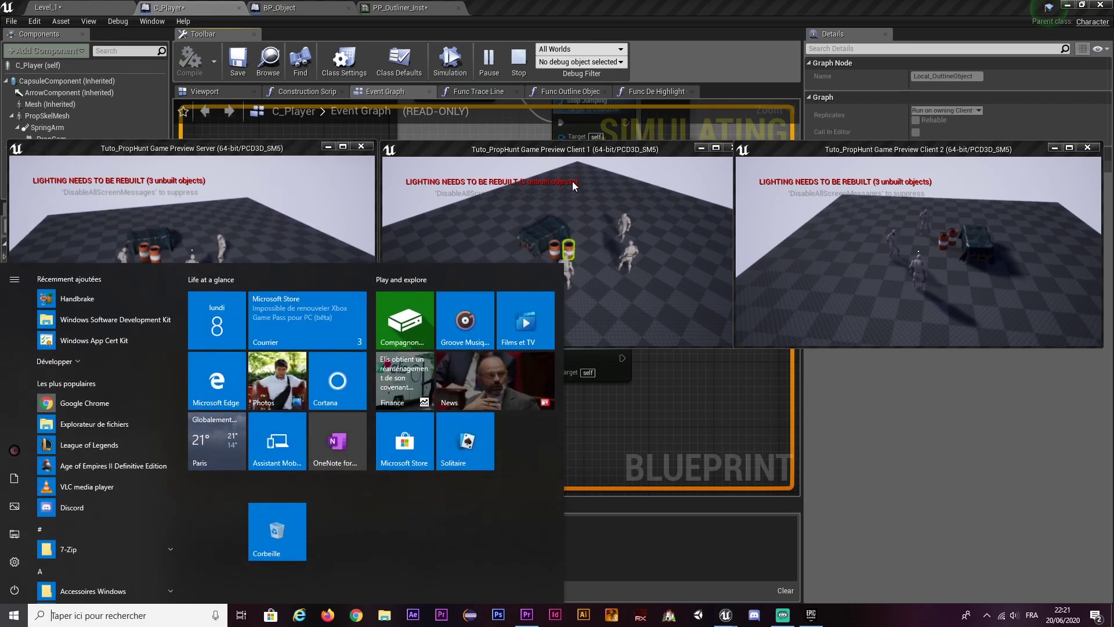
left_click(518, 58)
- Relaunch the preview from Level_1 and walk the server character to the barrel and crate
left_click(46, 7)
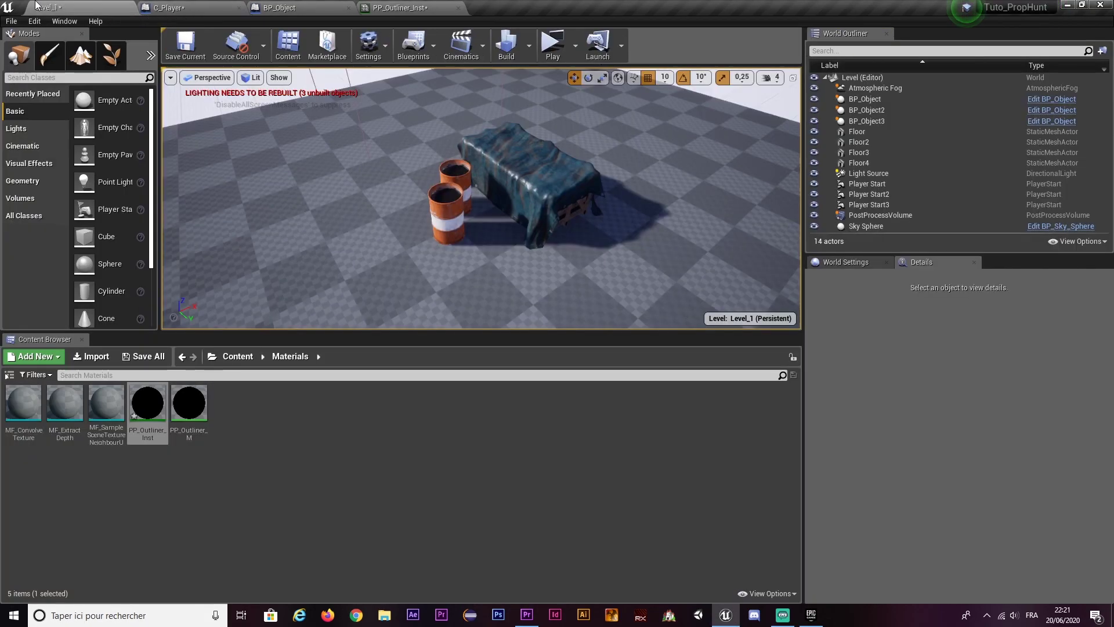
left_click(536, 45)
key("w")
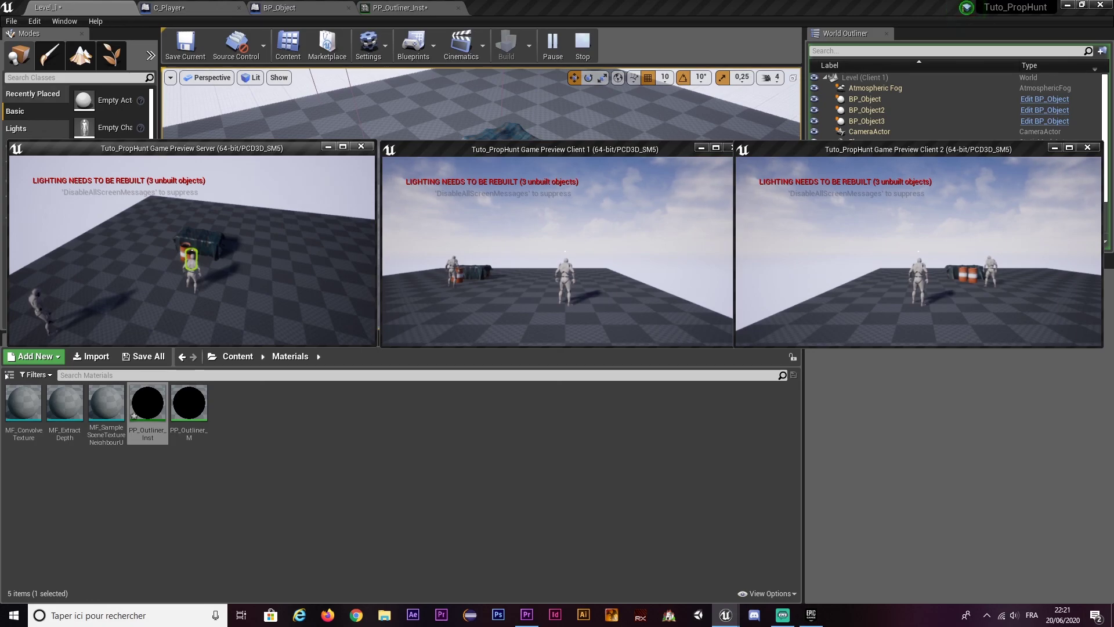
key("s")
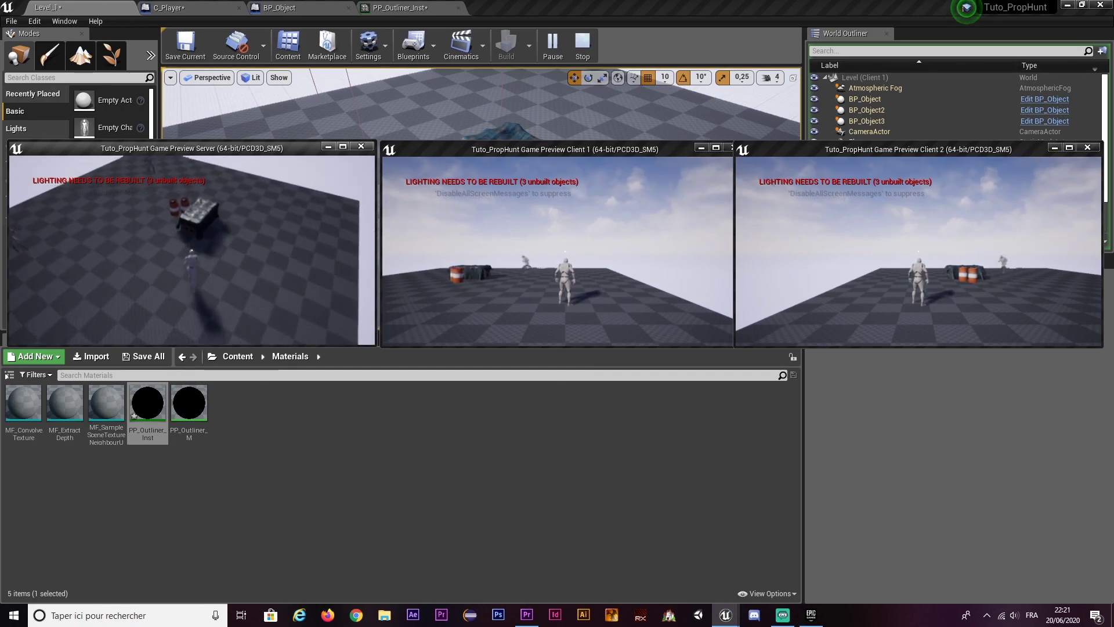
key("w")
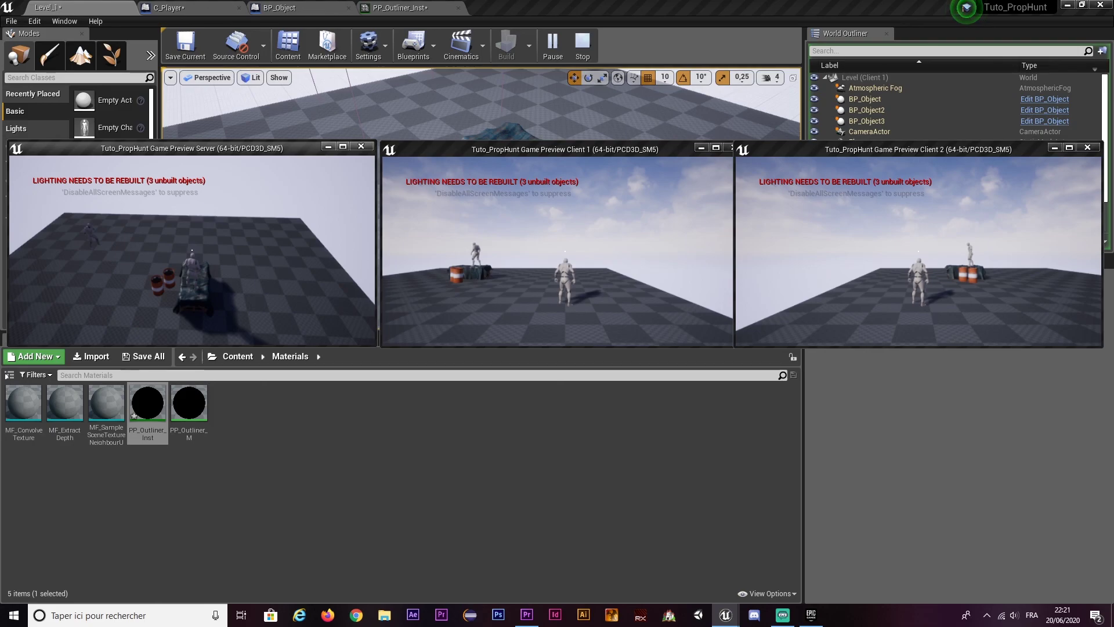